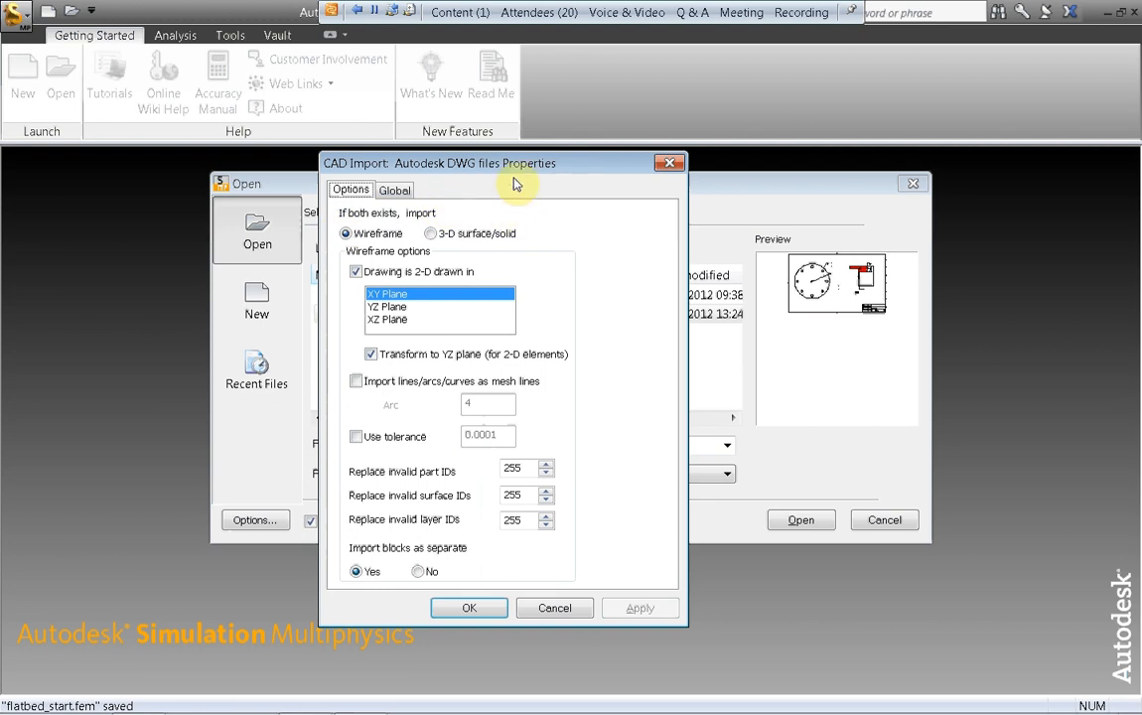
# Step: Import Flange Assy (ACAD).dwg as 2-D wireframe using the Custom N-mm units and the MES with Nonlinear Material Models analysis type
pyautogui.click(479, 609)
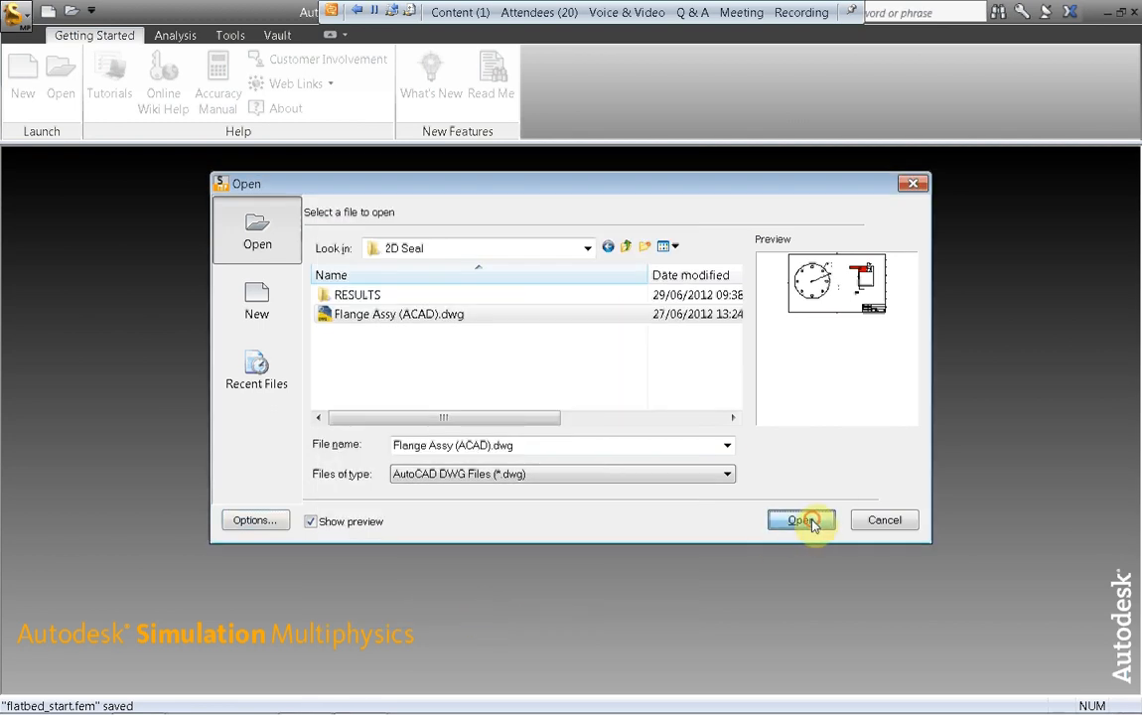
pyautogui.click(809, 525)
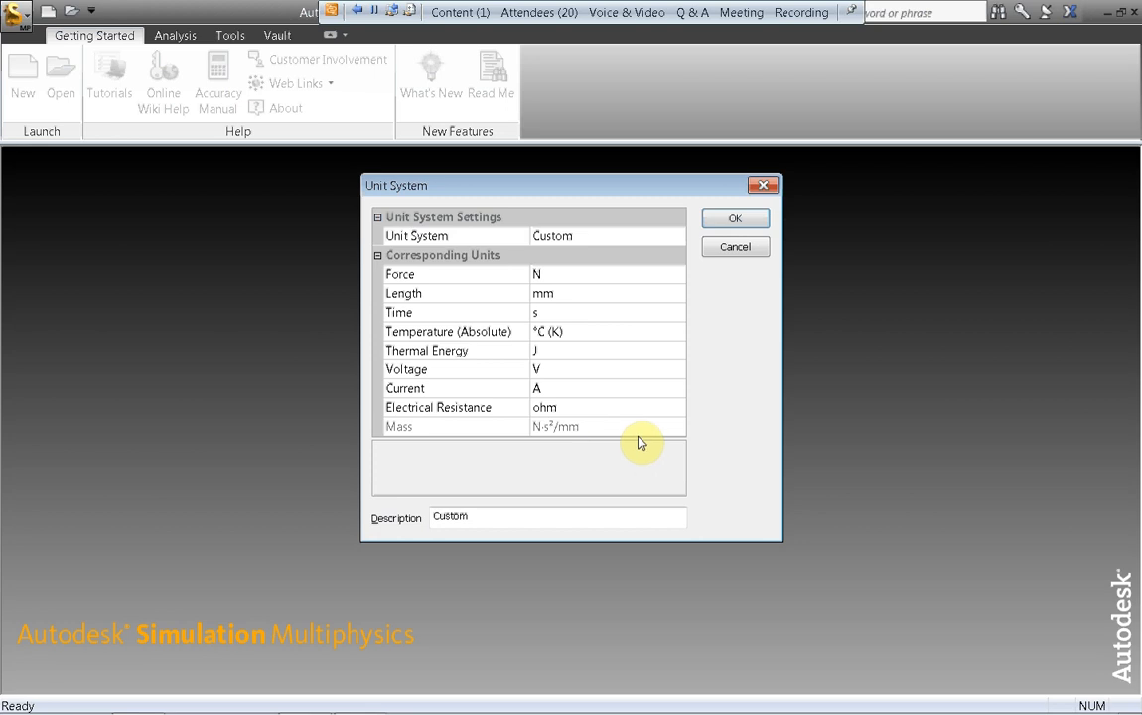
pyautogui.click(731, 220)
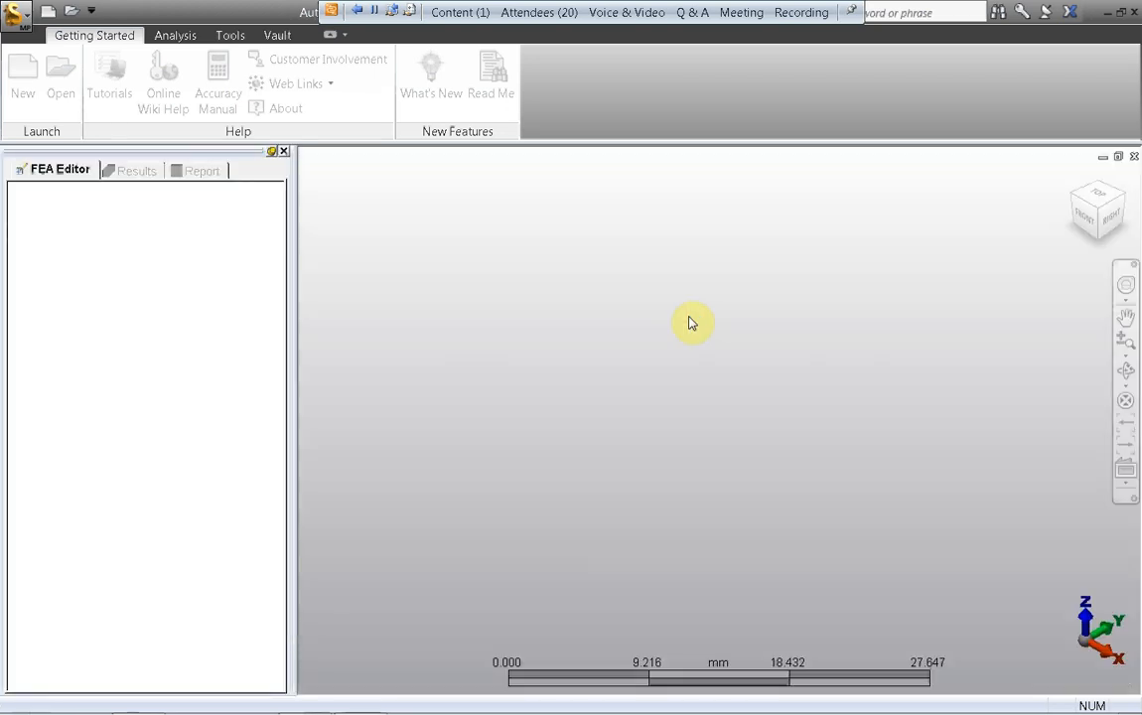
pyautogui.moveTo(491, 266); pyautogui.dragTo(466, 233)
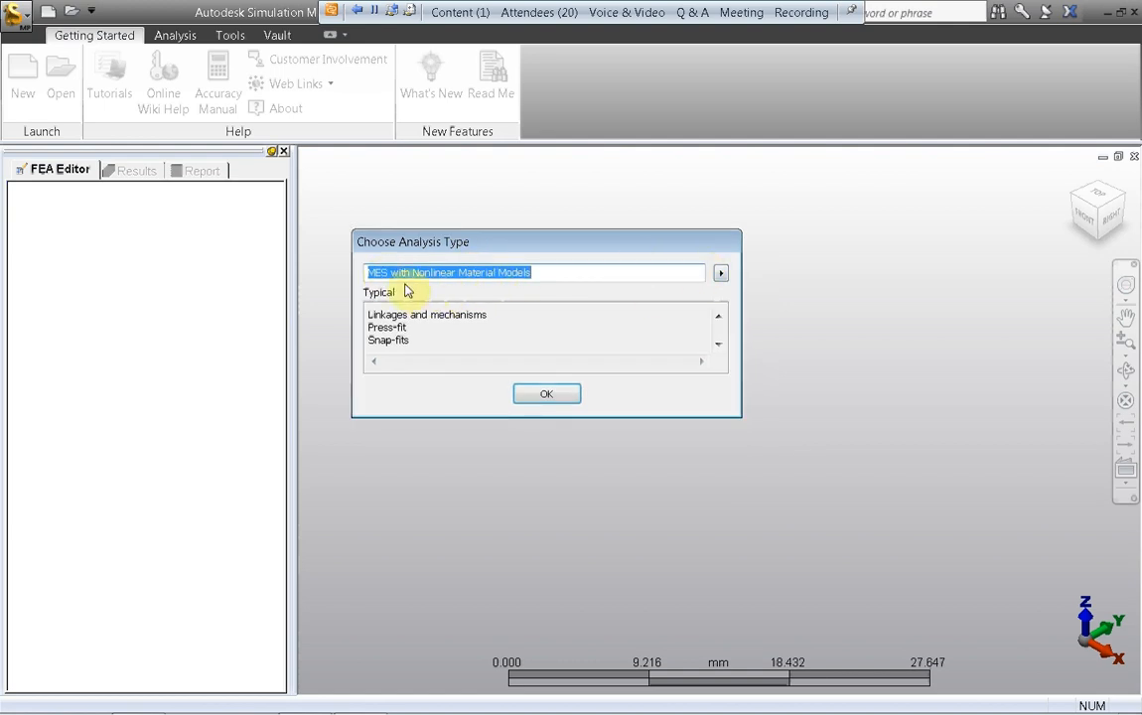
pyautogui.click(542, 396)
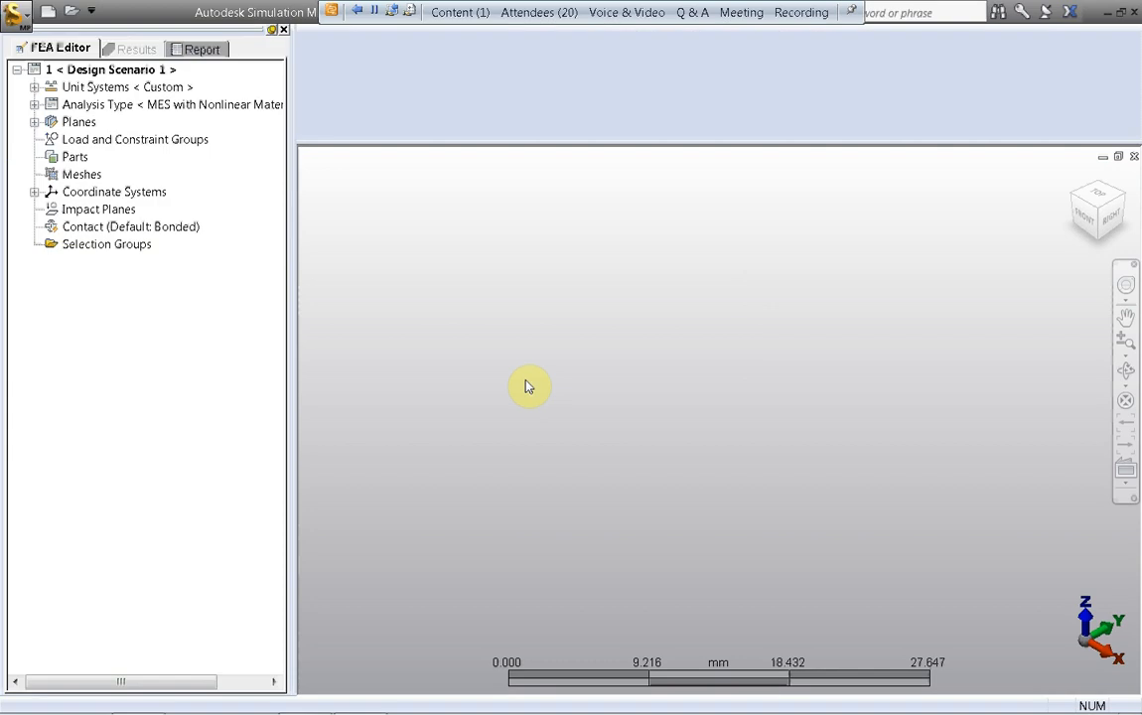
# Step: Switch to the right-side view of the imported drawing and hide the construction vertices
pyautogui.click(1113, 227)
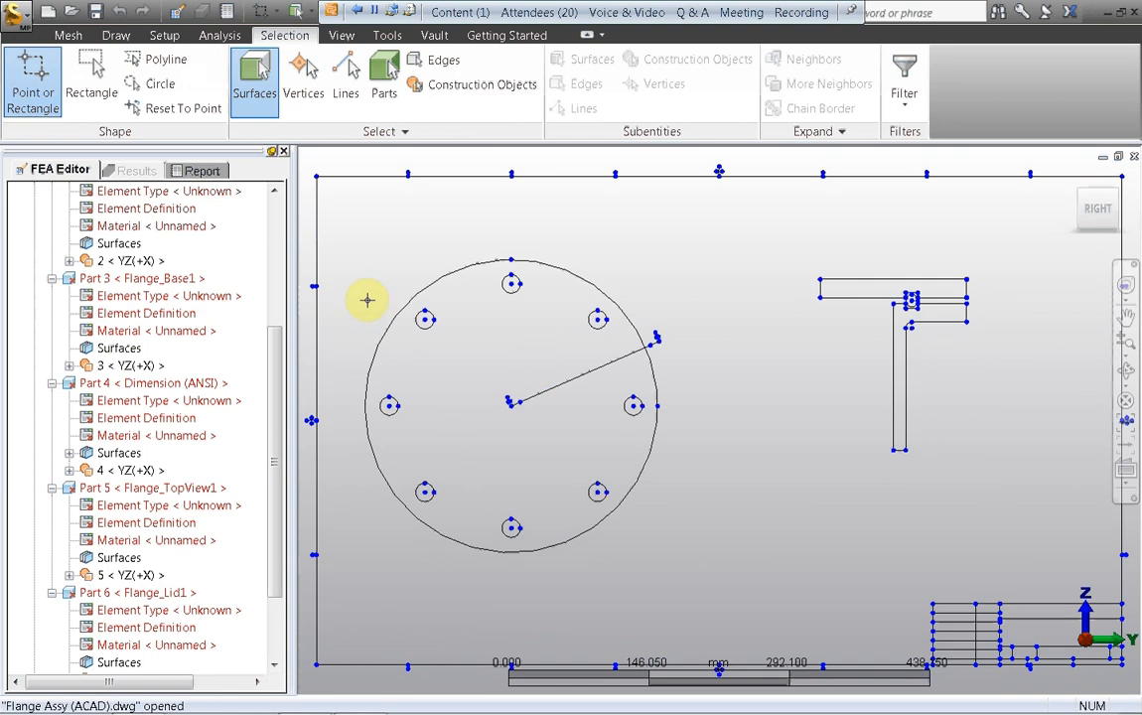
pyautogui.click(340, 36)
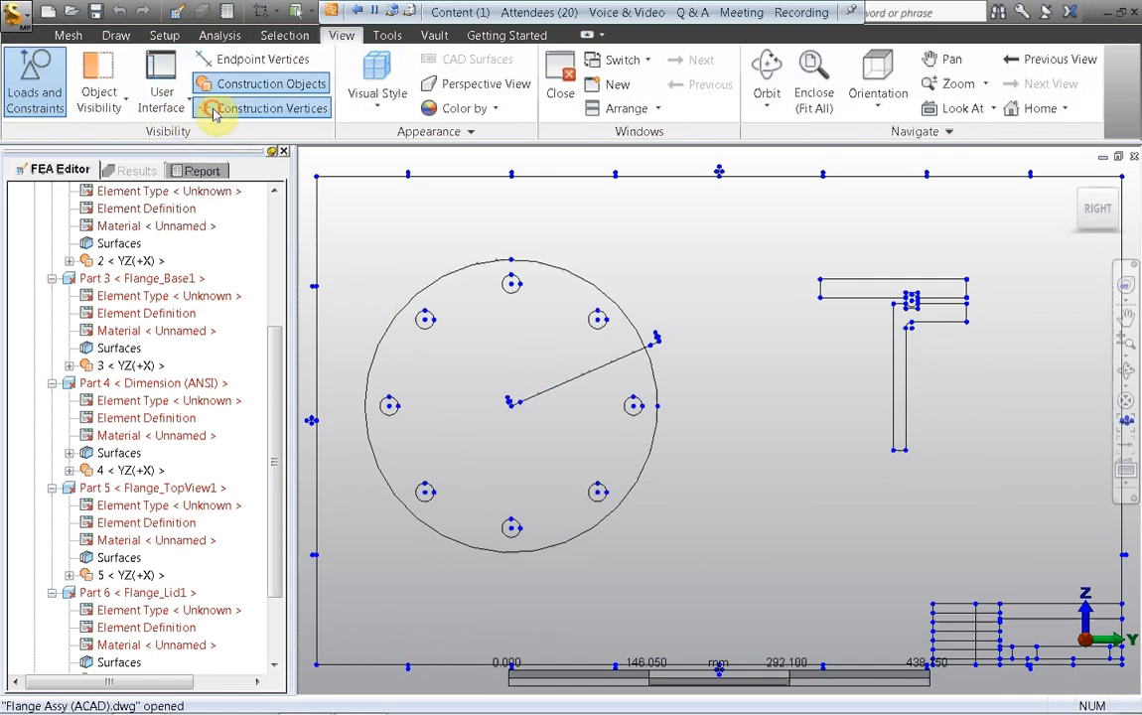
pyautogui.click(210, 107)
# Step: Collapse all children of Parts in the model tree so only the part names are listed
pyautogui.moveTo(274, 363); pyautogui.dragTo(275, 248)
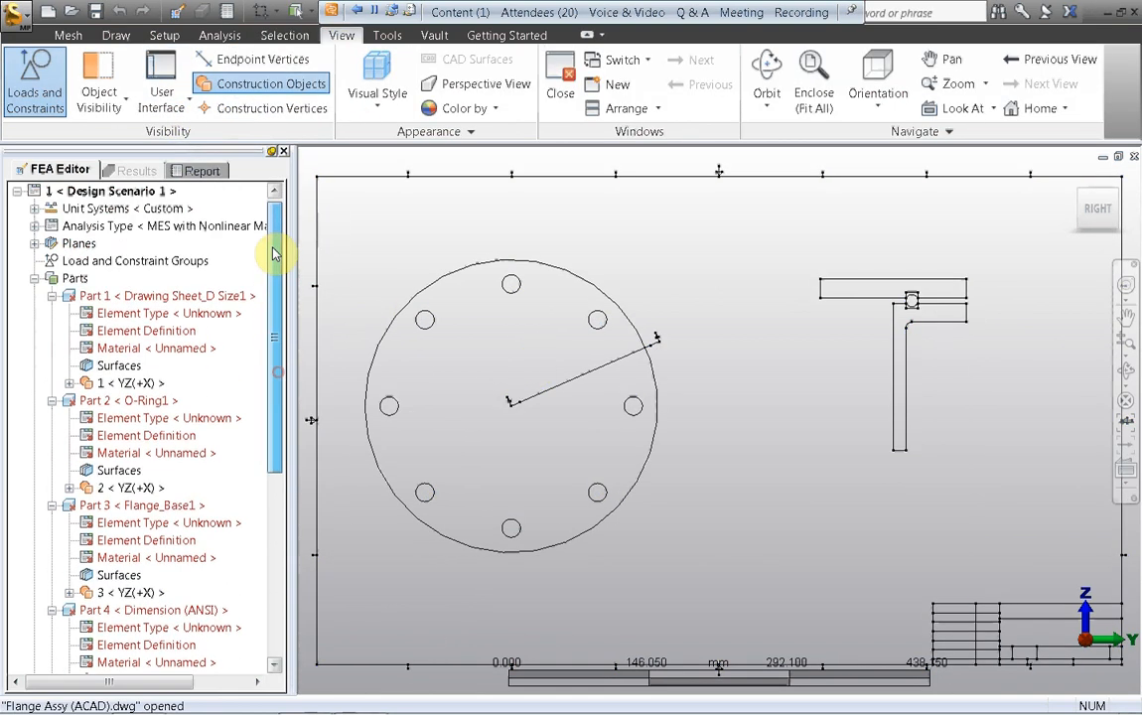
pyautogui.click(71, 279)
pyautogui.rightClick(71, 281)
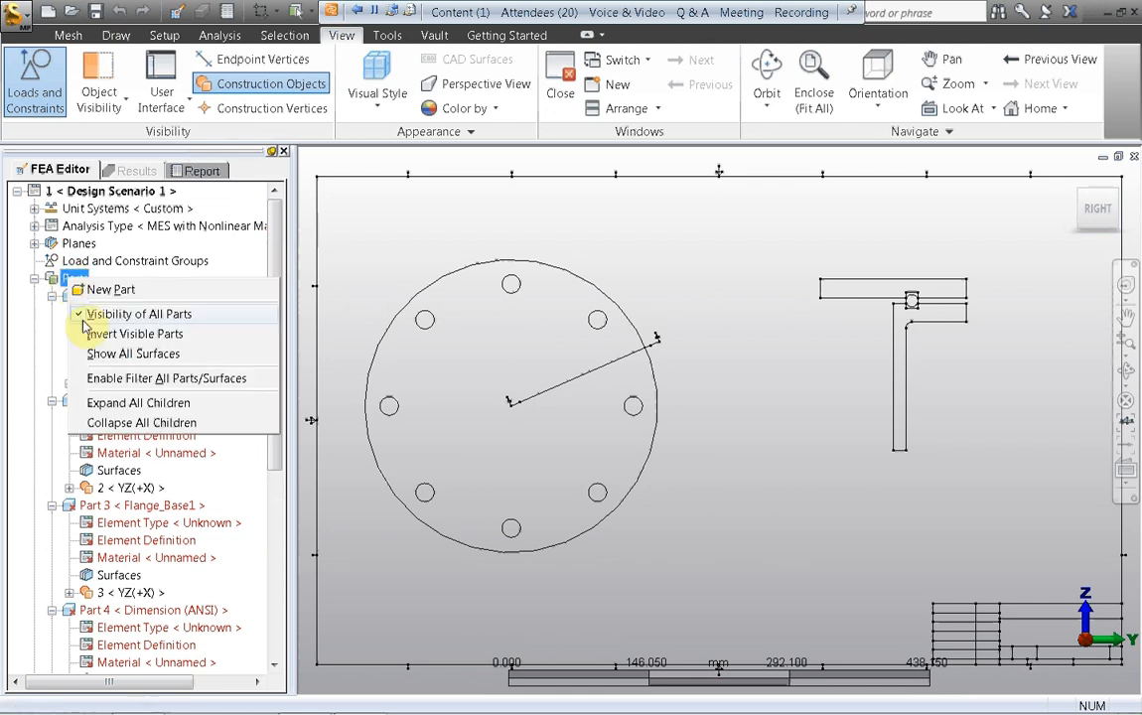
pyautogui.click(105, 422)
pyautogui.click(34, 278)
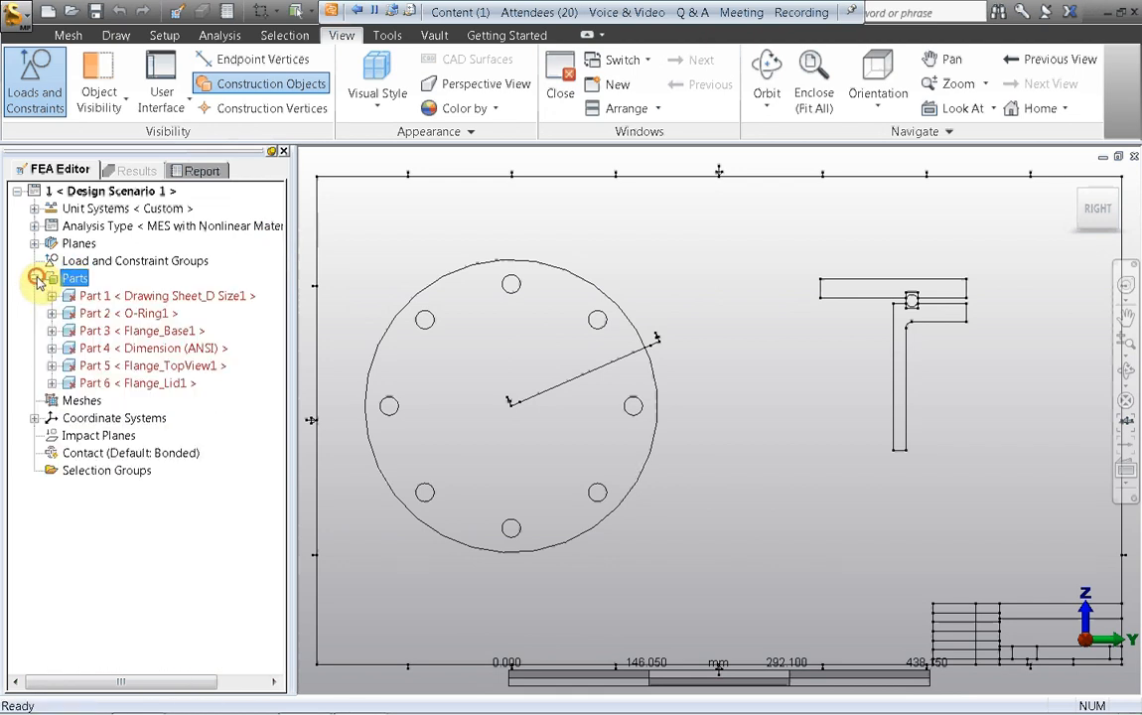
pyautogui.rightClick(144, 190)
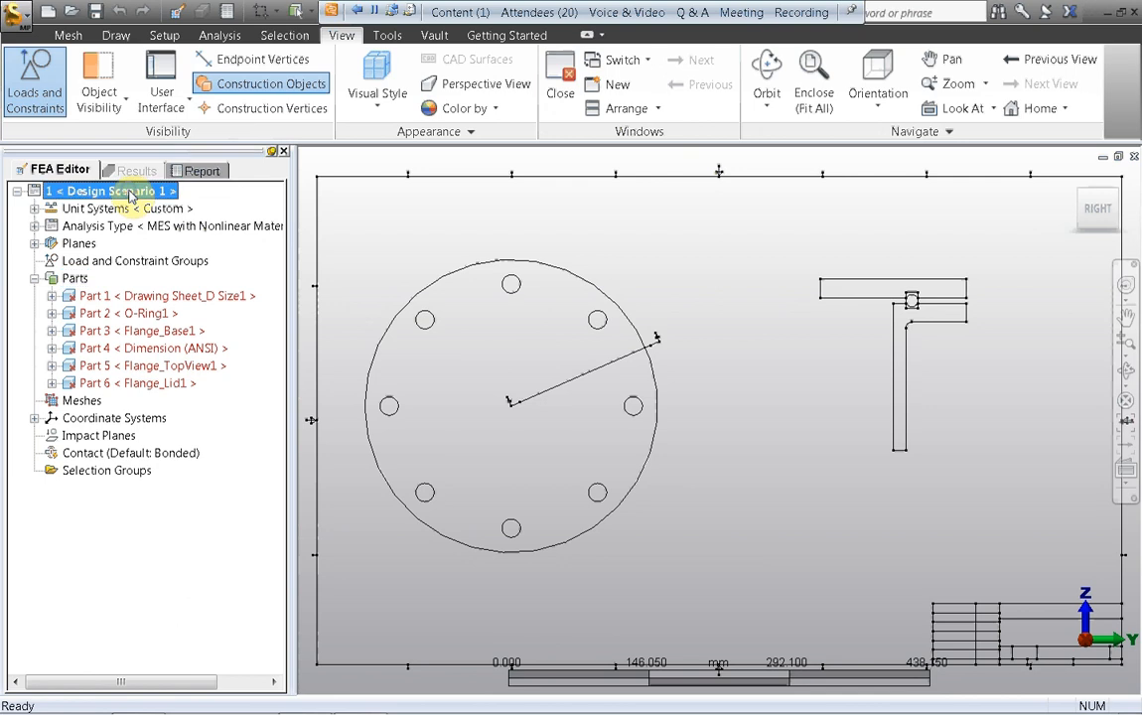
pyautogui.click(251, 447)
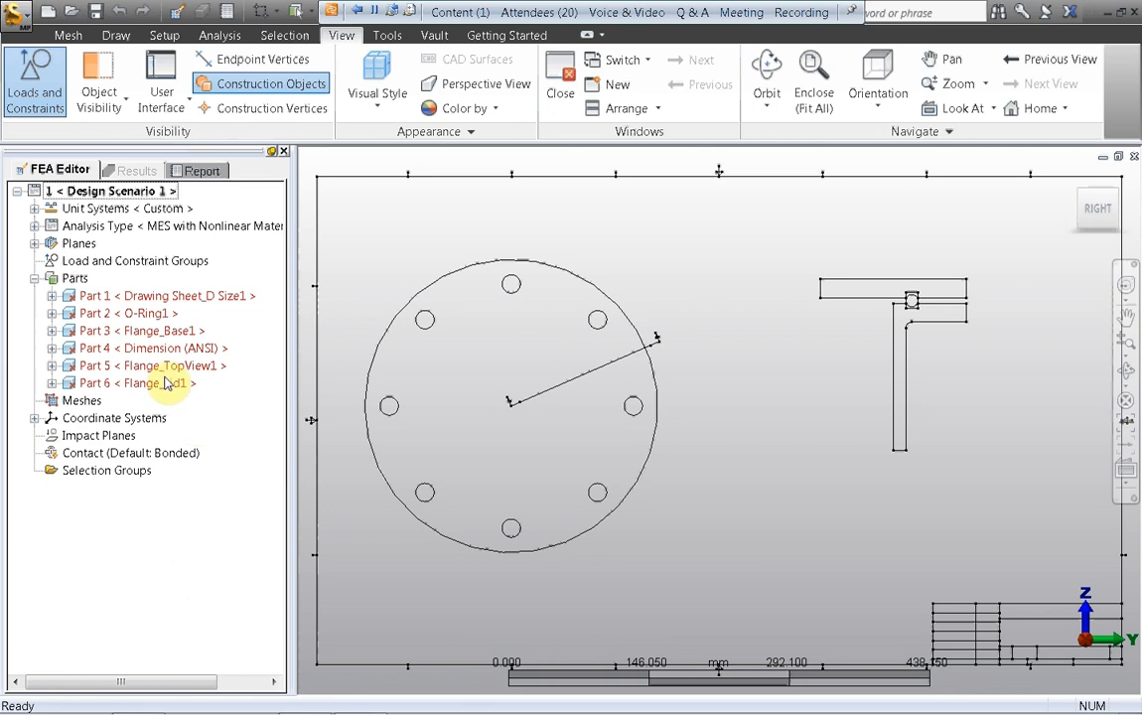
# Step: Suppress and hide the Drawing Sheet_D Size1, Dimension (ANSI) and Flange_TopView1 parts
pyautogui.click(144, 298)
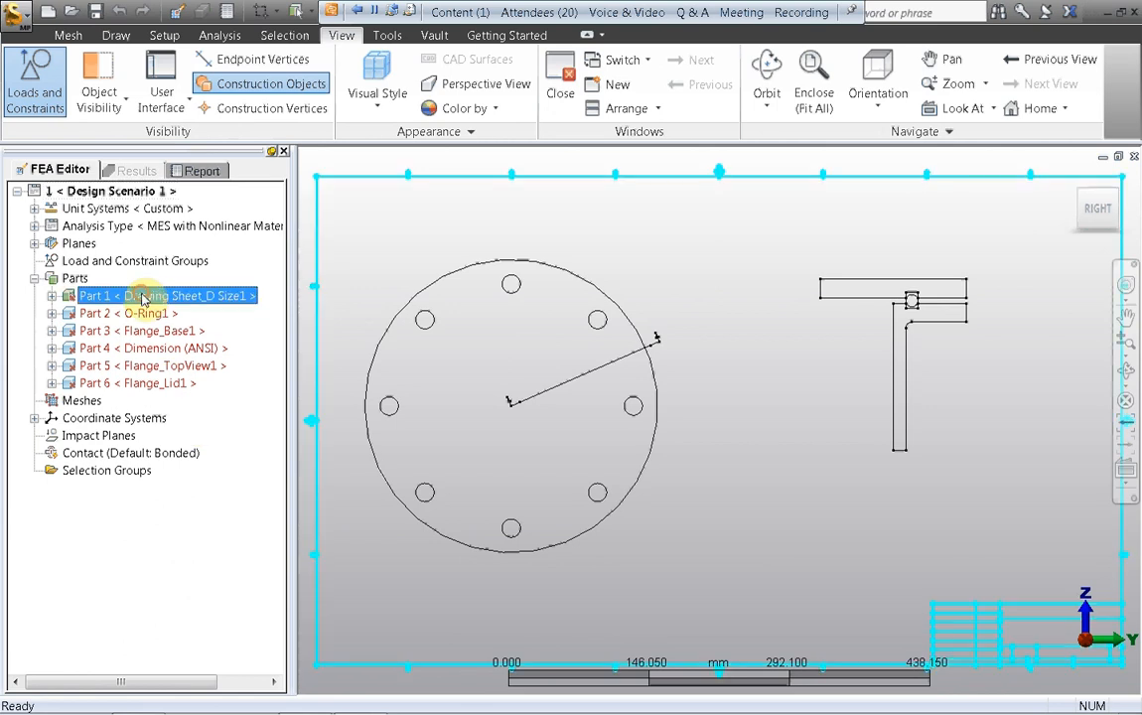
pyautogui.keyDown('ctrl'); pyautogui.click(134, 350); pyautogui.keyUp('ctrl')
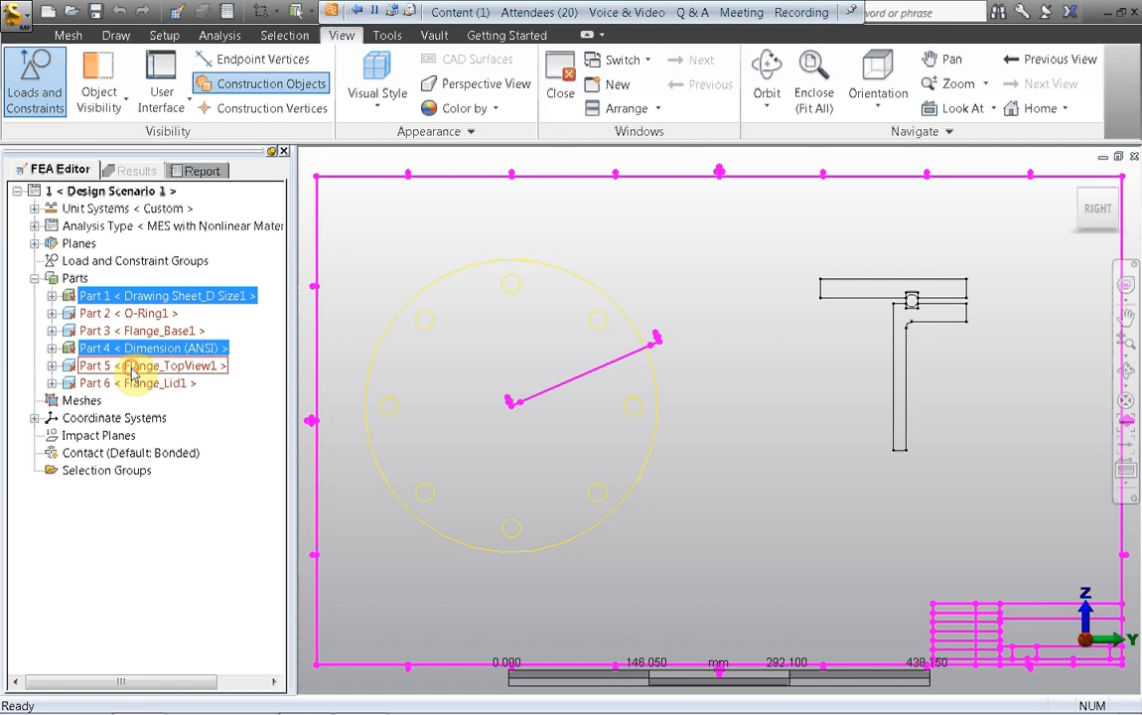
pyautogui.keyDown('ctrl'); pyautogui.click(133, 367); pyautogui.keyUp('ctrl')
pyautogui.rightClick(134, 366)
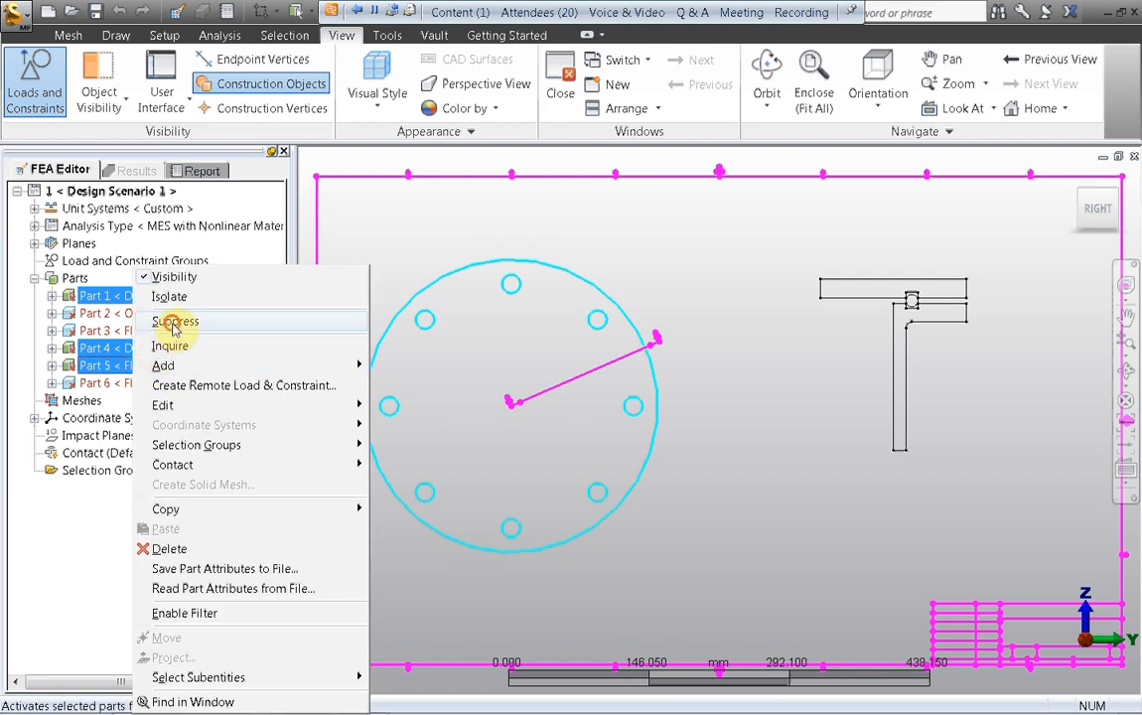
pyautogui.rightClick(145, 370)
pyautogui.rightClick(145, 367)
pyautogui.click(167, 278)
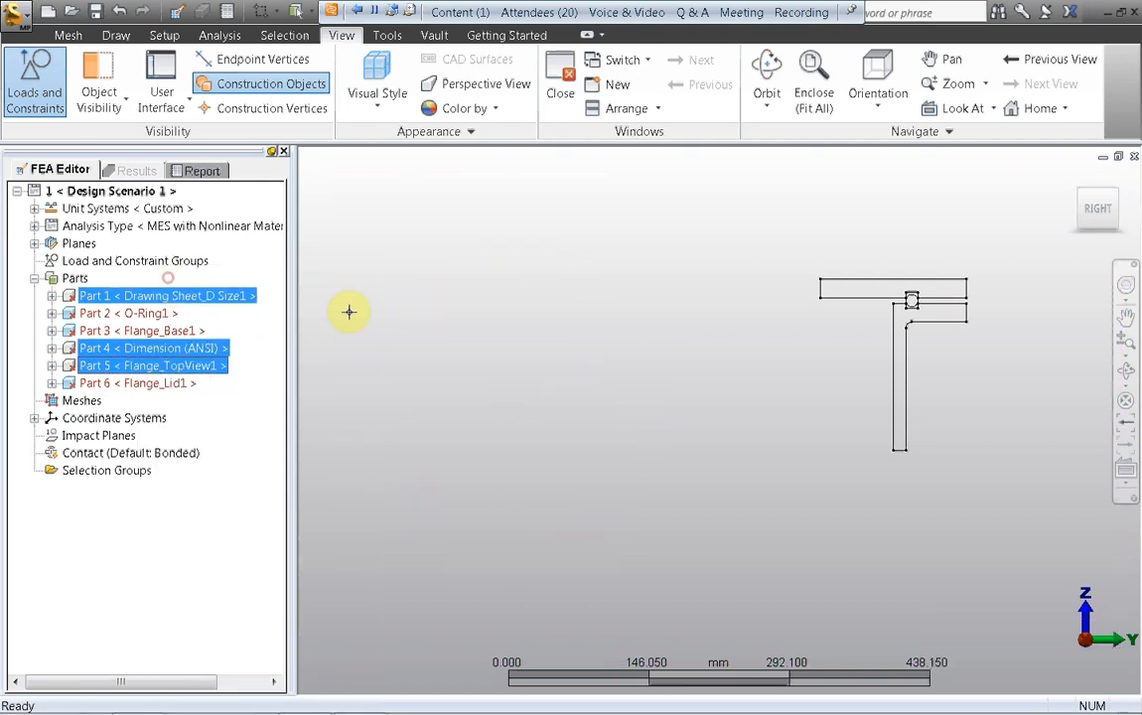
# Step: Expand the O-Ring1, Flange_Base1 and Flange_Lid1 parts in the tree, with the flange cross-section enlarged
pyautogui.middleClick(824, 352)
pyautogui.middleClick(824, 353)
pyautogui.scroll(-2, 515, 293)
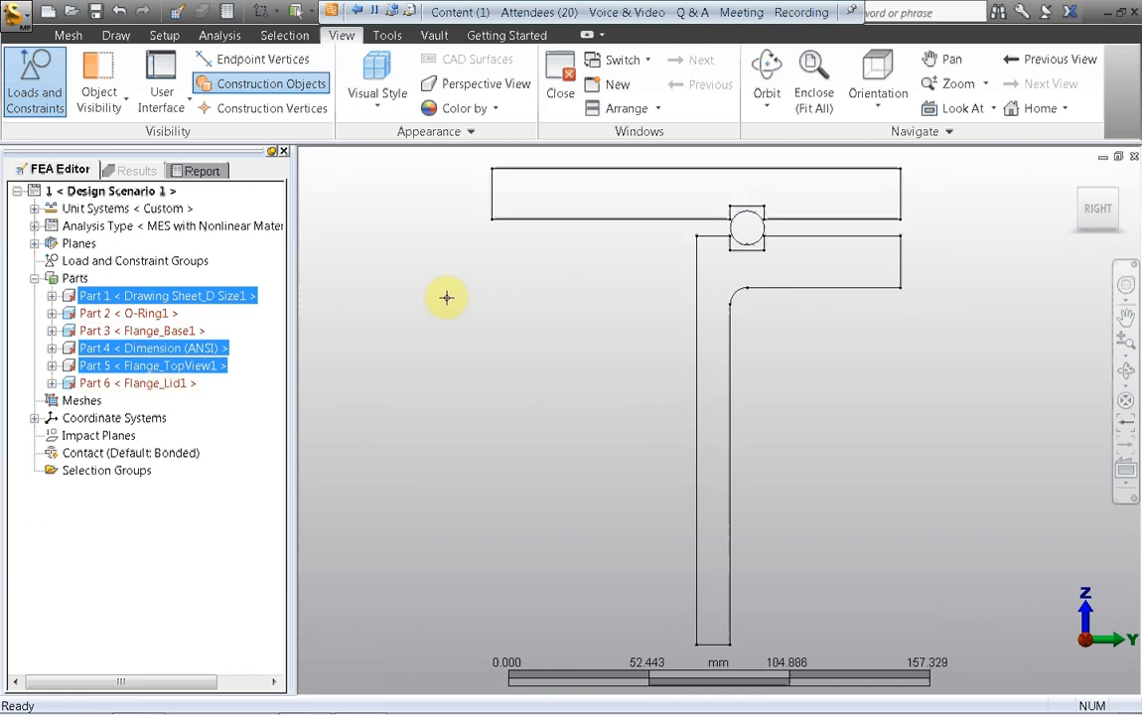
pyautogui.click(52, 313)
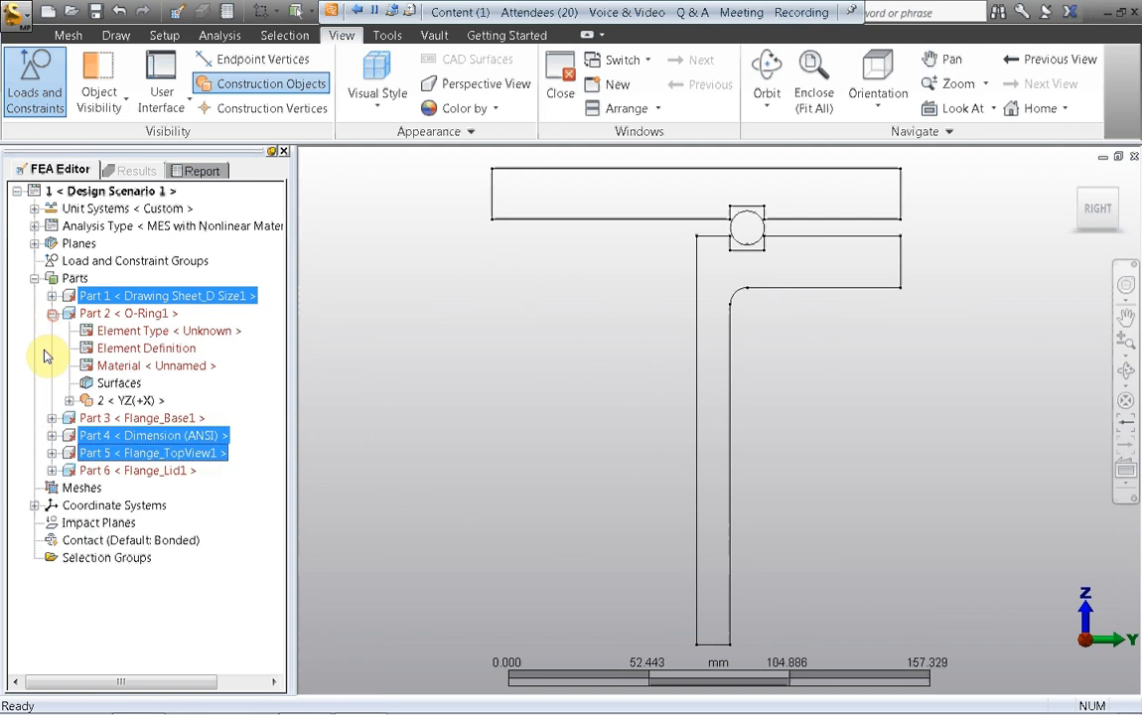
pyautogui.click(52, 418)
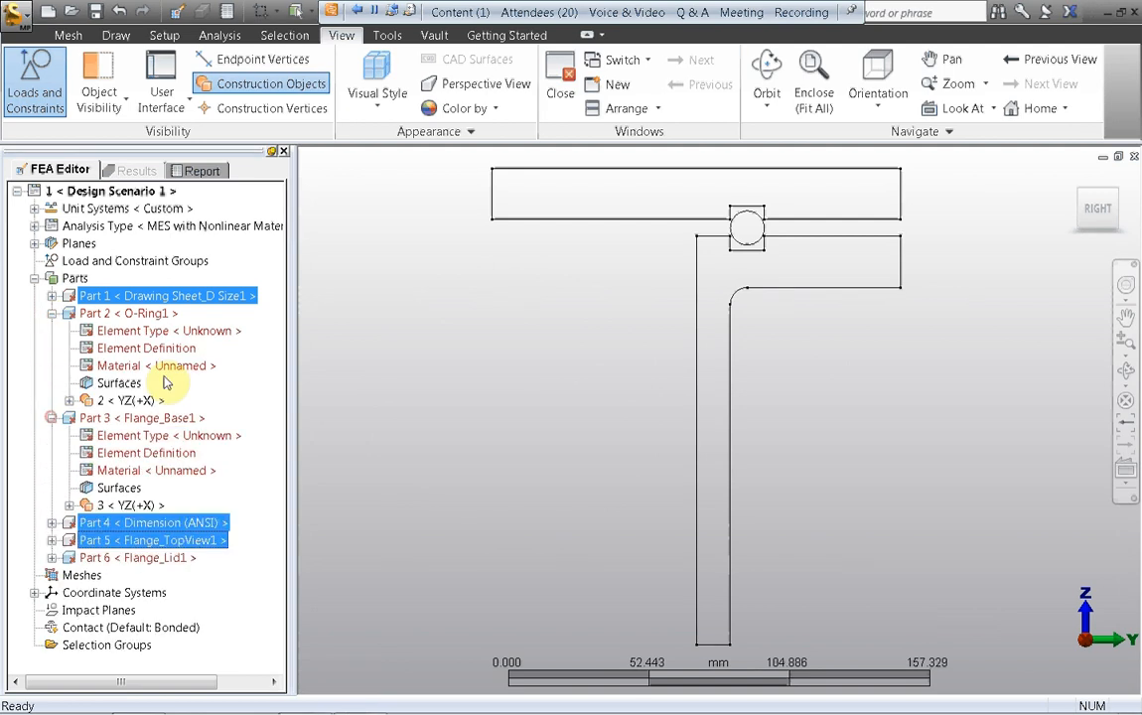
pyautogui.click(52, 557)
pyautogui.moveTo(278, 387); pyautogui.dragTo(278, 421)
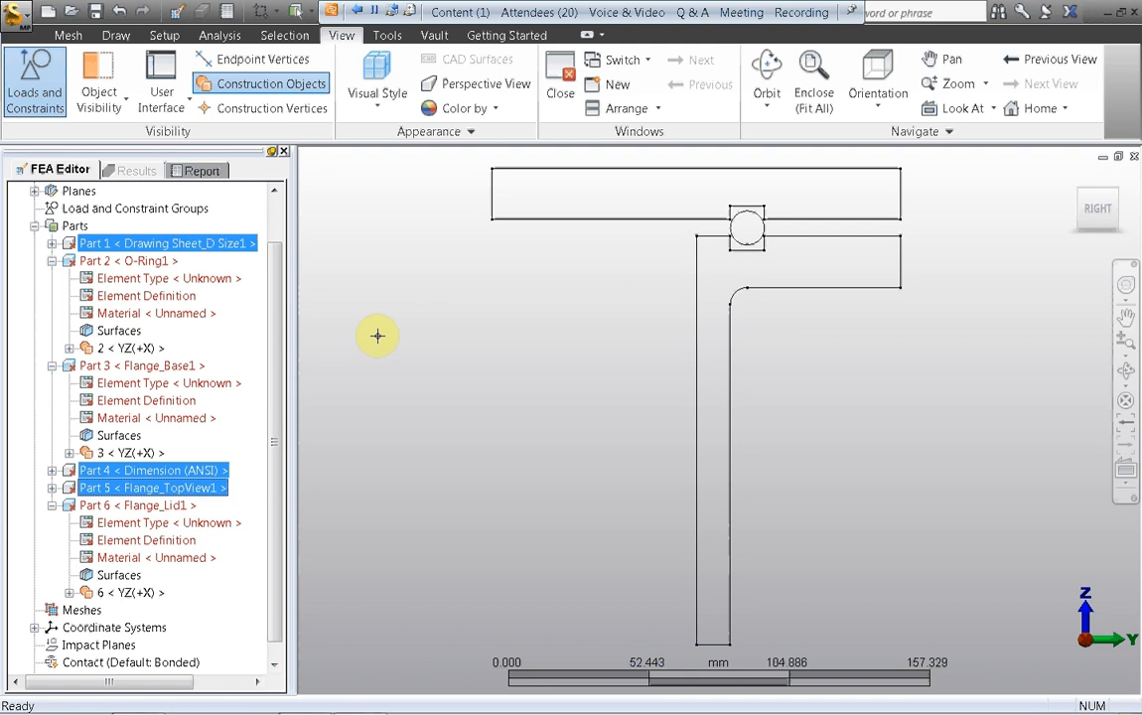
# Step: Generate a quadrilateral 2-D mesh with density 400 for the O-Ring1, Flange_Base1 and Flange_Lid1 sketches, and hide the construction objects
pyautogui.click(129, 348)
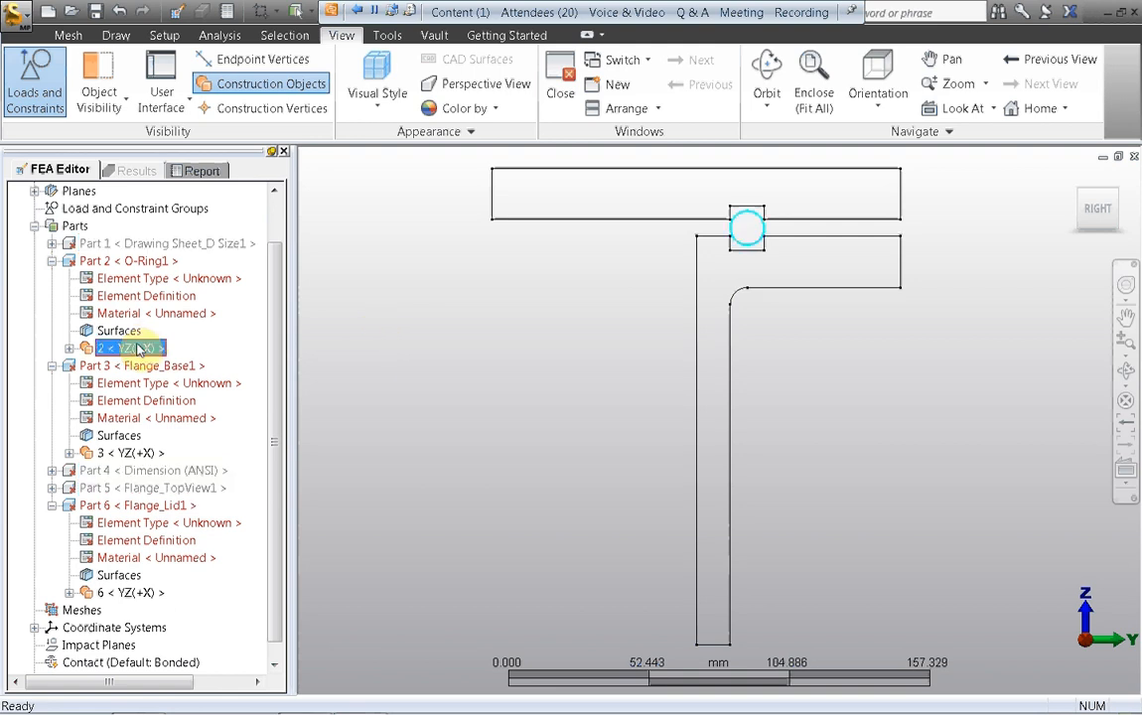
pyautogui.keyDown('ctrl'); pyautogui.click(124, 454); pyautogui.keyUp('ctrl')
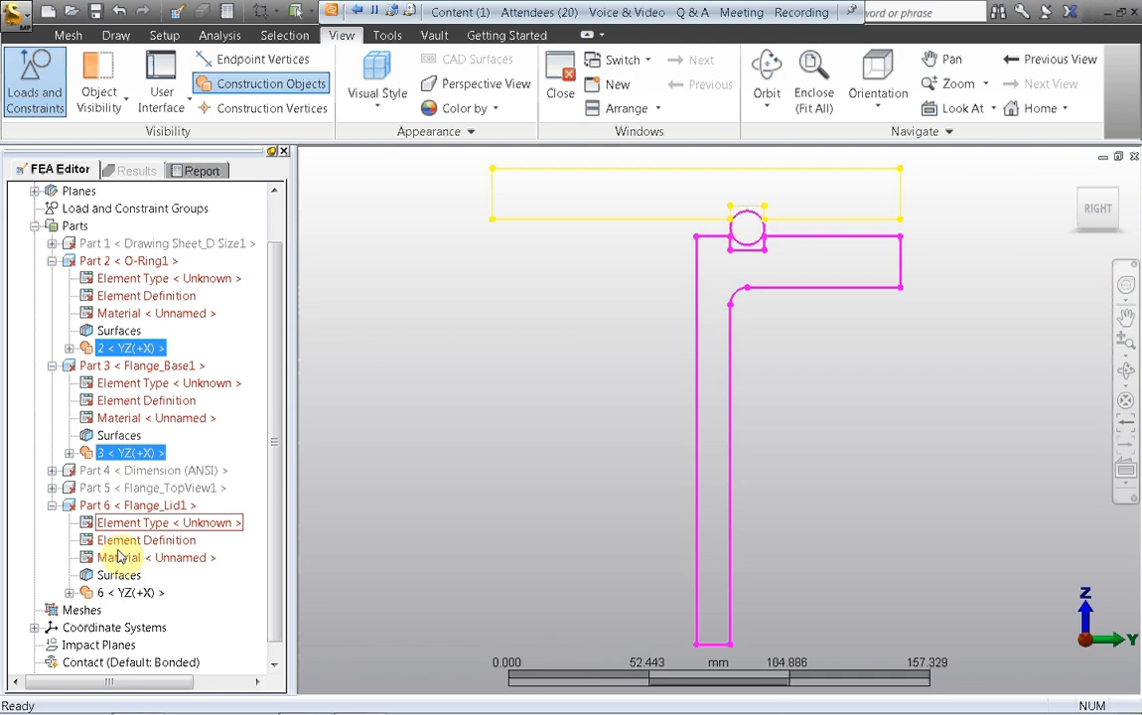
pyautogui.keyDown('ctrl'); pyautogui.click(127, 593); pyautogui.keyUp('ctrl')
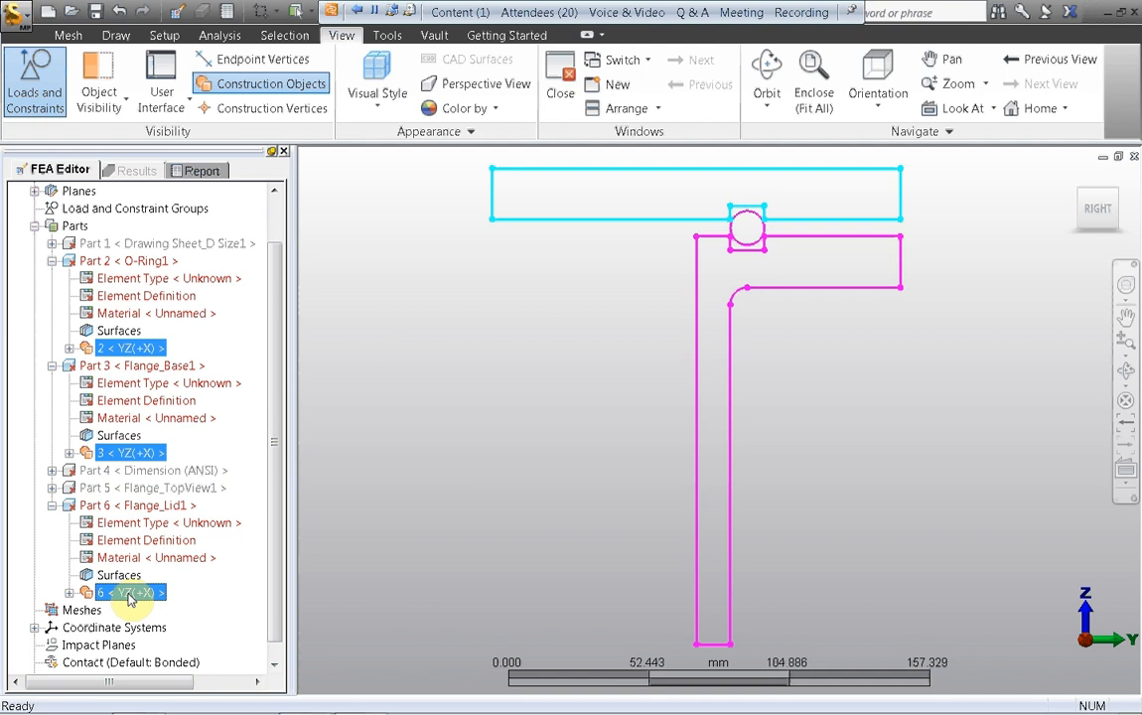
pyautogui.rightClick(127, 597)
pyautogui.click(161, 603)
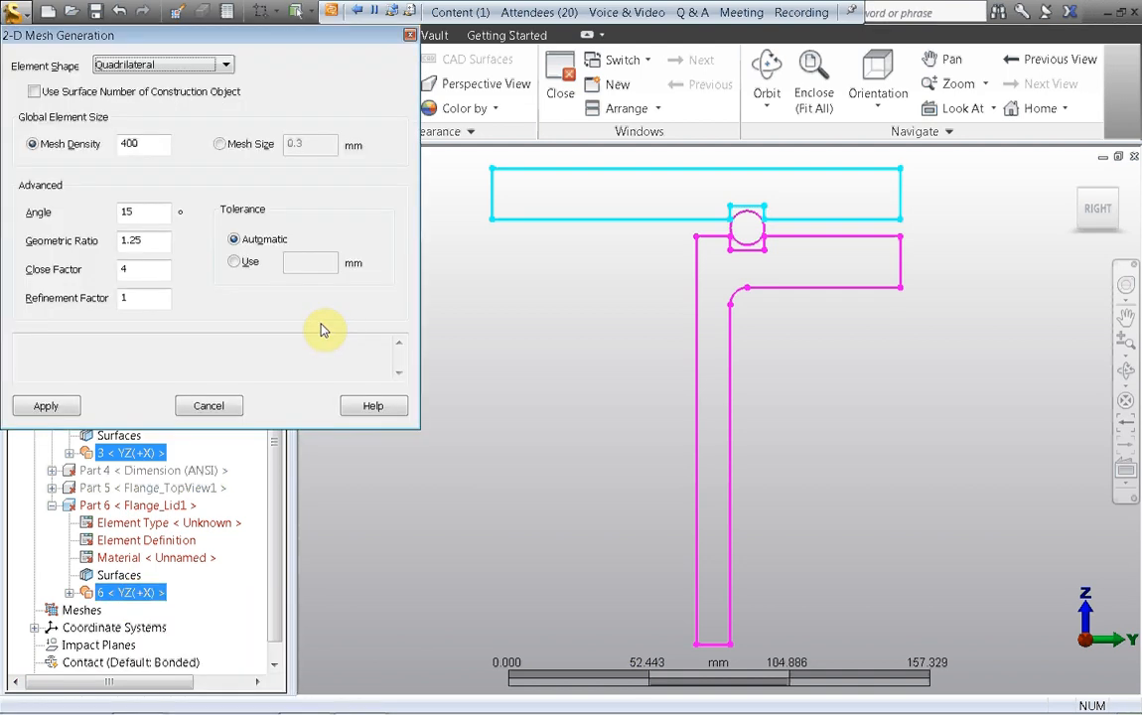
pyautogui.click(49, 405)
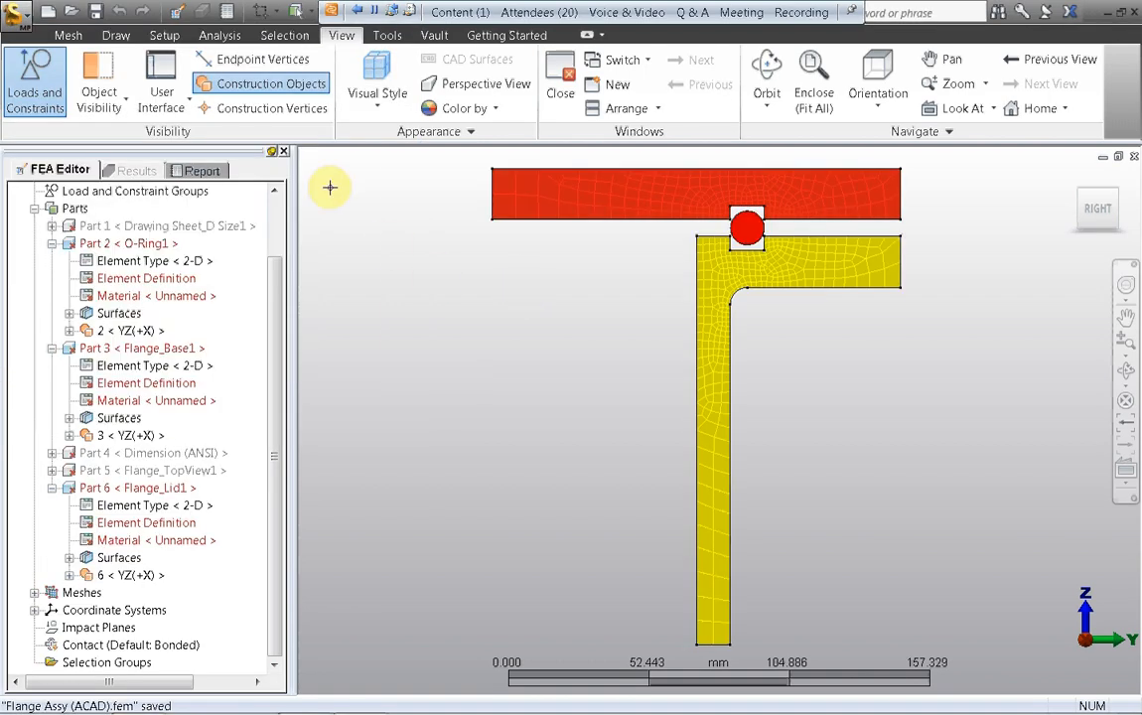
pyautogui.click(226, 83)
pyautogui.moveTo(496, 315); pyautogui.dragTo(468, 333, button='middle')
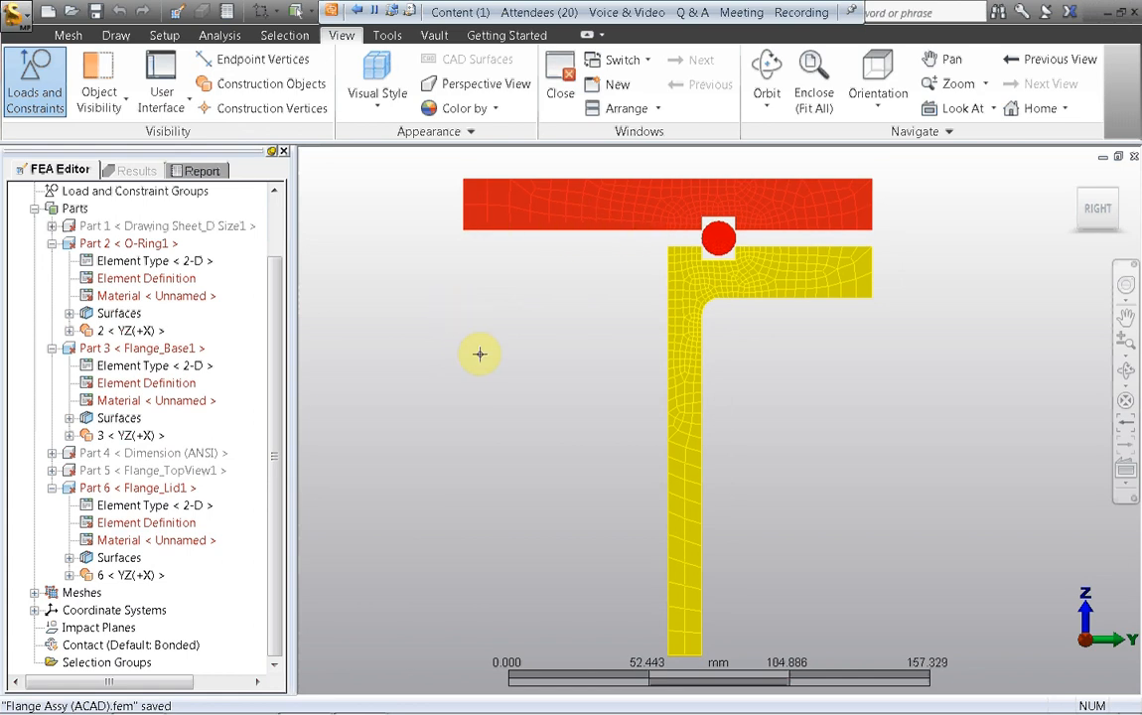
# Step: Set the geometry type to Axisymmetric in the element definitions of O-Ring1, Flange_Base1 and Flange_Lid1
pyautogui.click(124, 279)
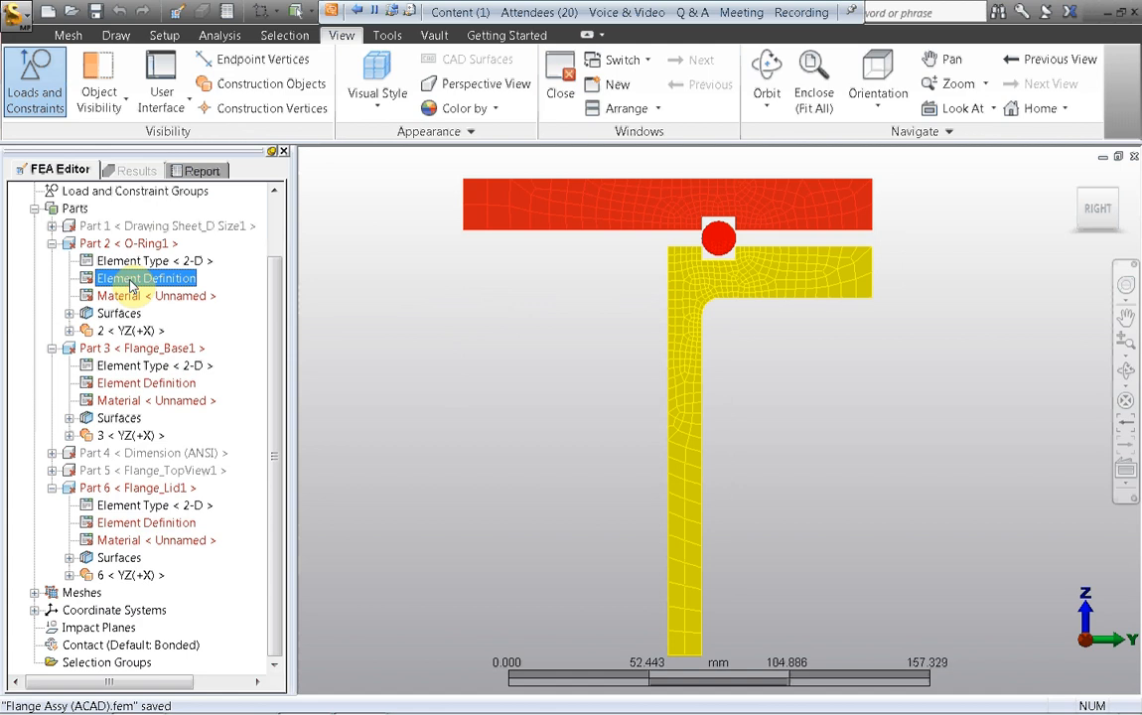
pyautogui.click(248, 266)
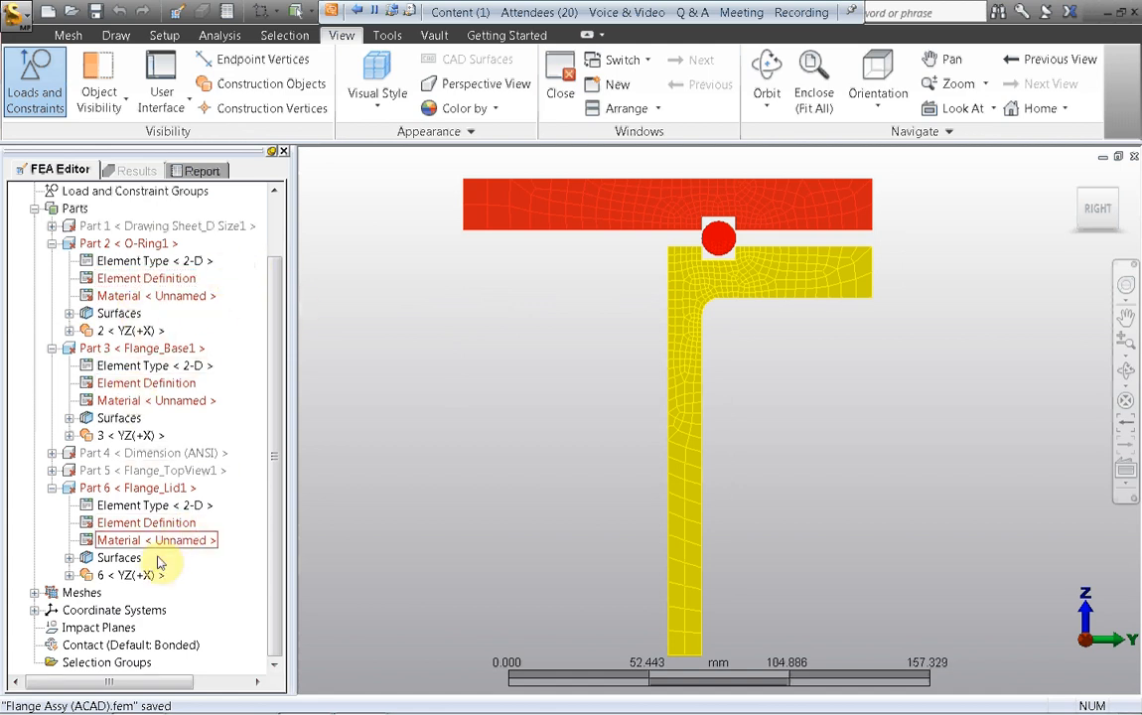
pyautogui.click(144, 280)
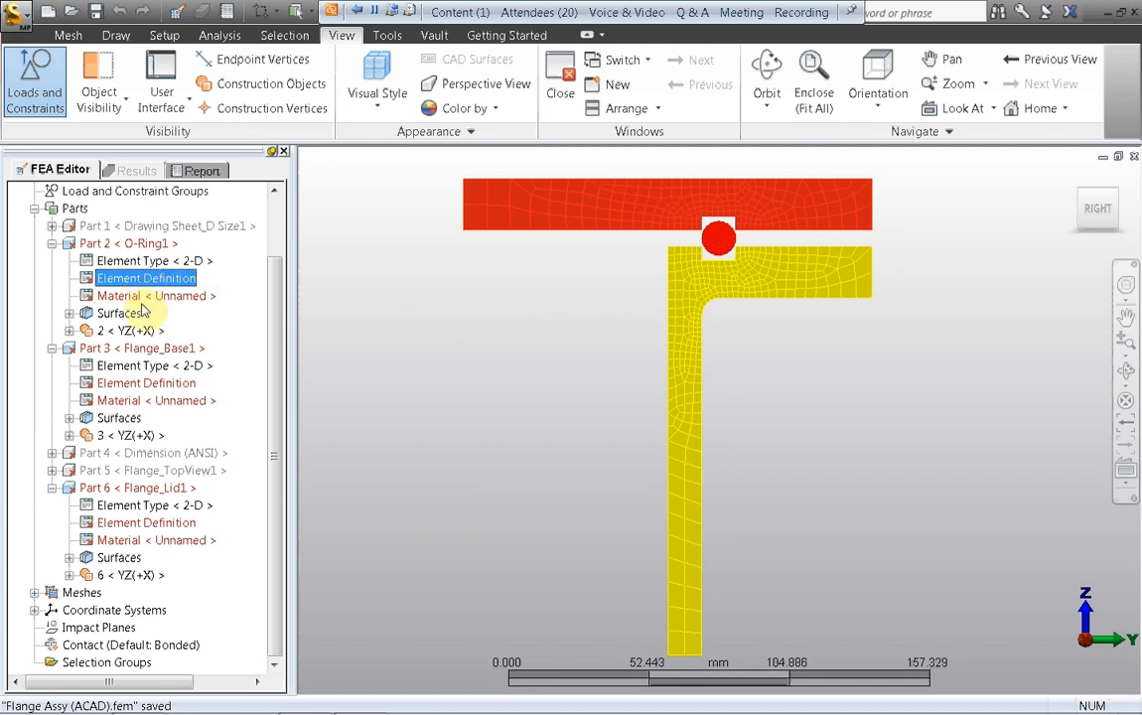
pyautogui.keyDown('ctrl'); pyautogui.click(145, 383); pyautogui.keyUp('ctrl')
pyautogui.keyDown('ctrl'); pyautogui.click(145, 523); pyautogui.keyUp('ctrl')
pyautogui.rightClick(146, 526)
pyautogui.click(219, 534)
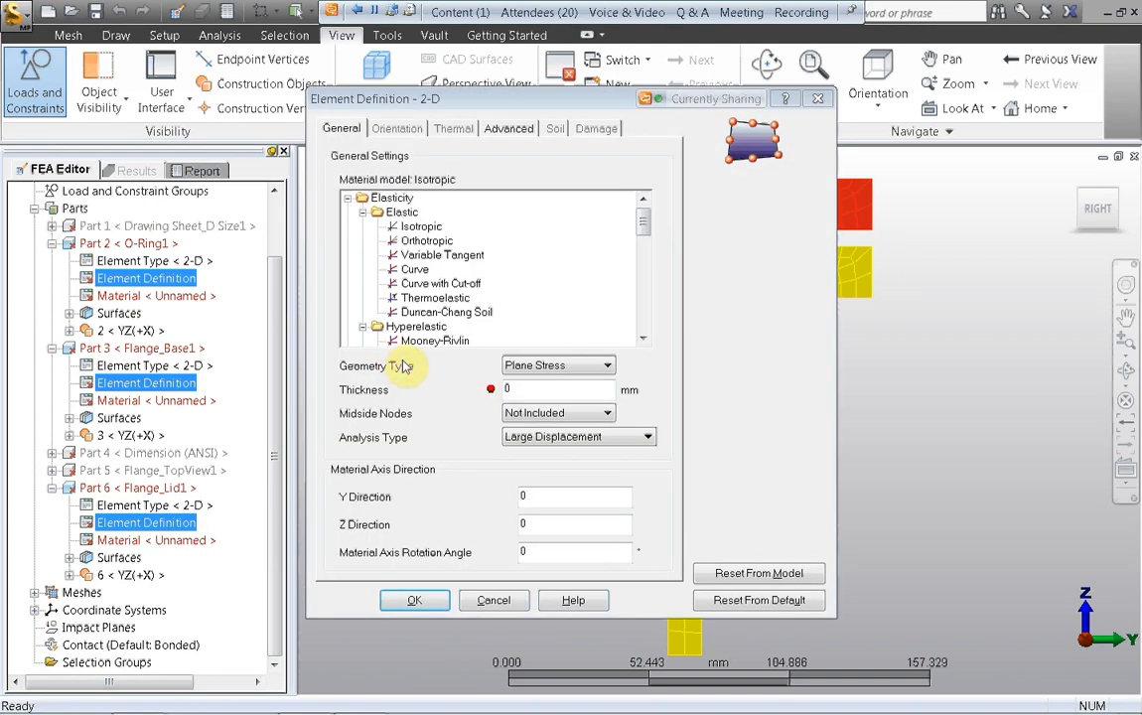
pyautogui.click(608, 367)
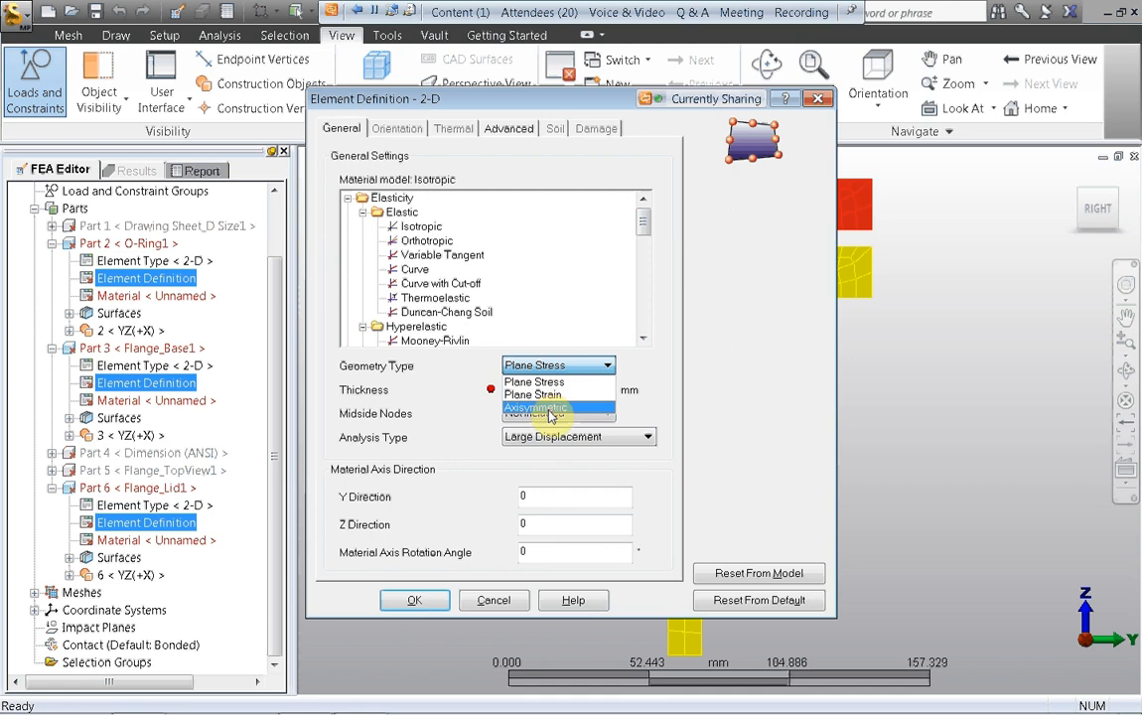
pyautogui.click(542, 413)
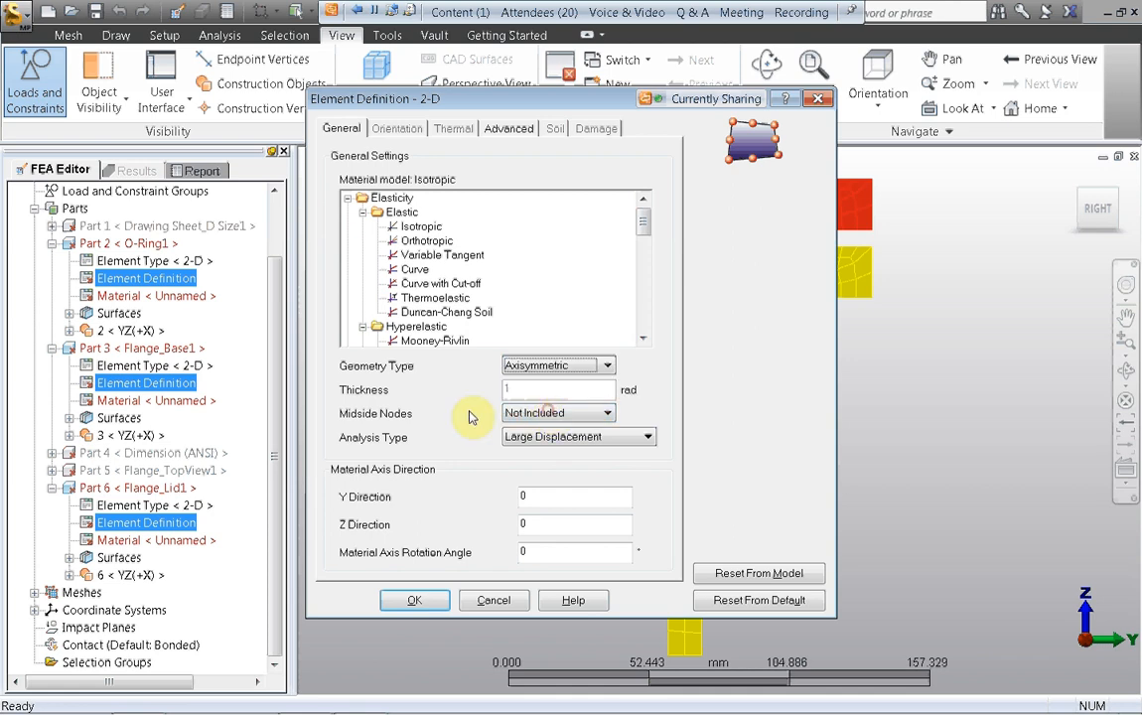
pyautogui.click(415, 603)
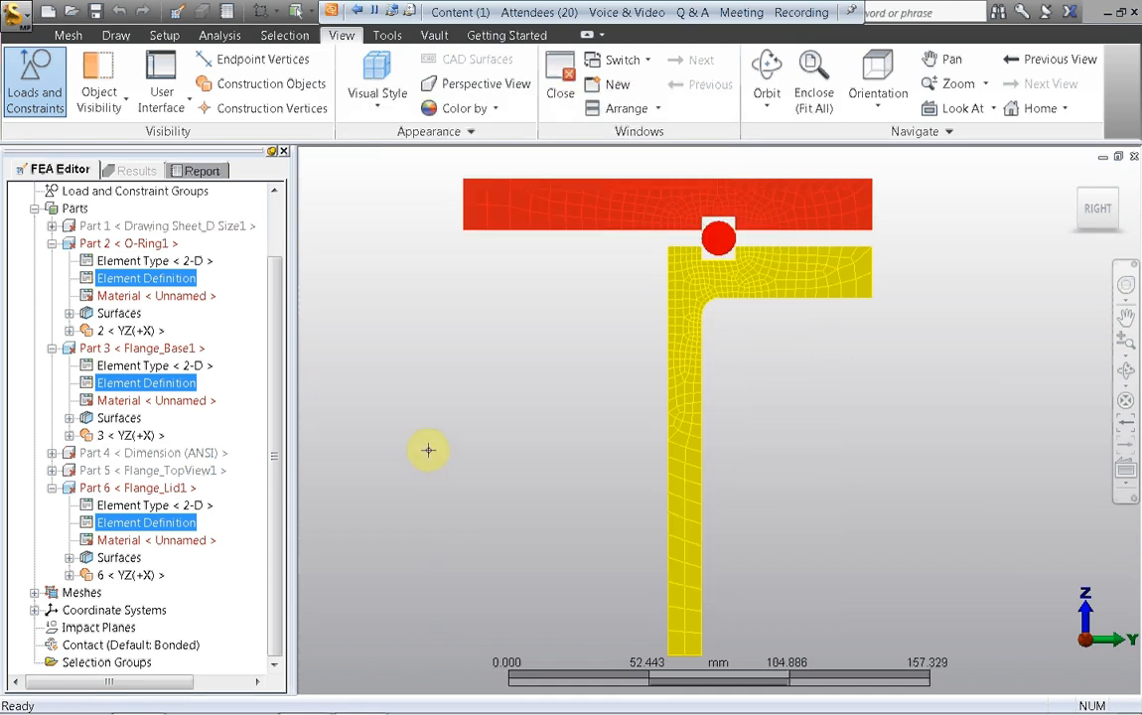
# Step: Review the general settings in the shared 2-D element definition of the three meshed parts
pyautogui.rightClick(140, 280)
pyautogui.click(149, 289)
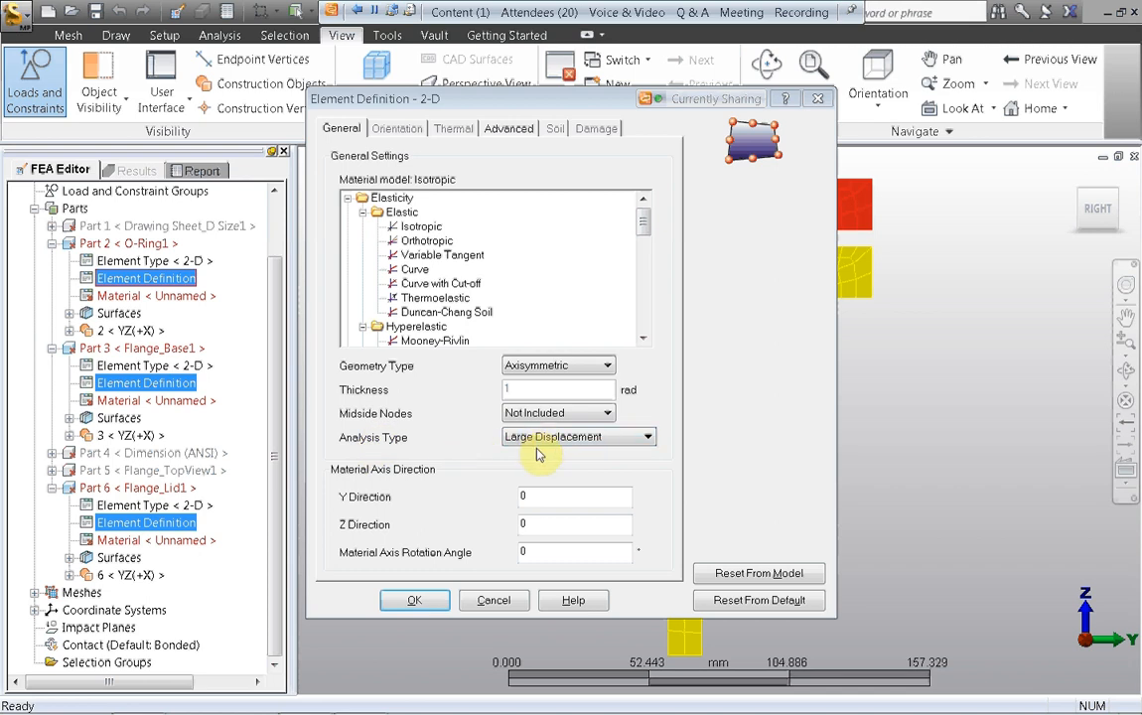
pyautogui.click(412, 602)
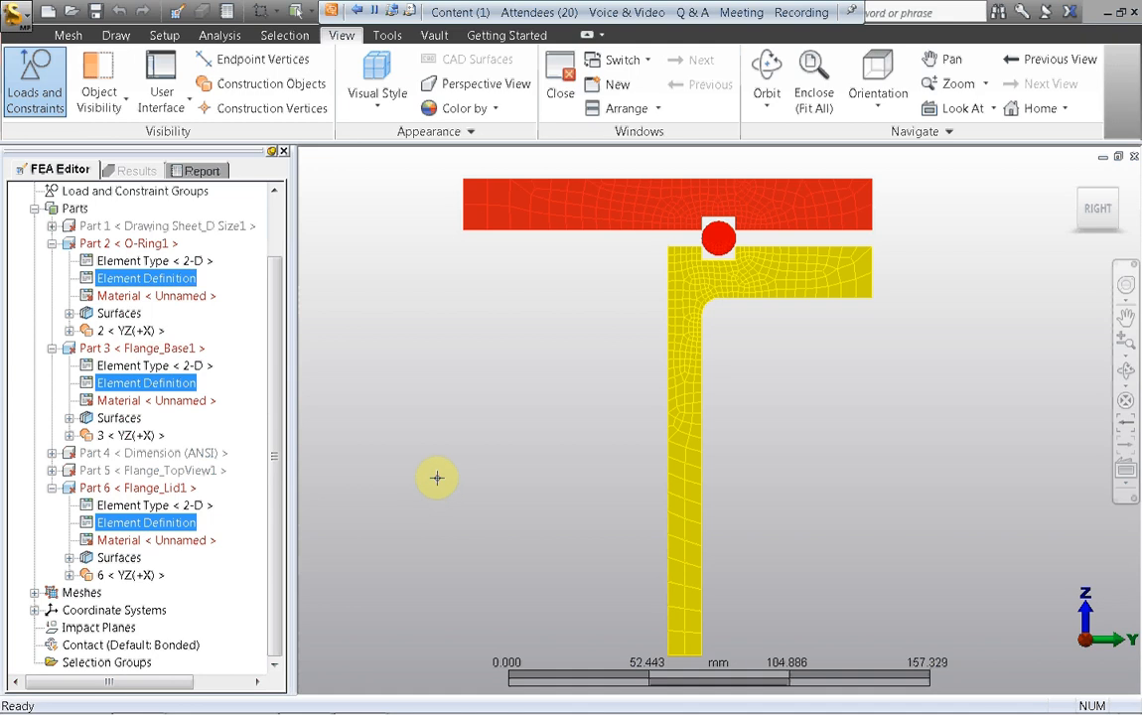
# Step: Assign the Steel (ASTM - A36) material from the Autodesk Simulation Material Library to both Flange_Base1 and Flange_Lid1
pyautogui.click(129, 400)
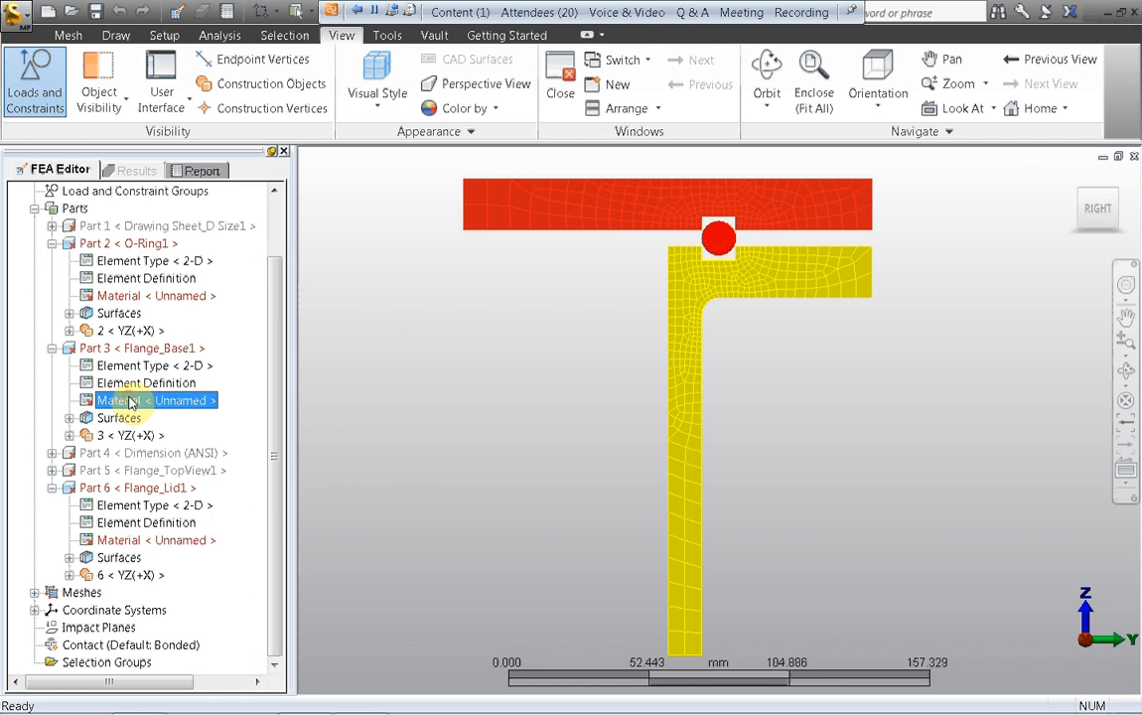
pyautogui.keyDown('ctrl'); pyautogui.click(121, 542); pyautogui.keyUp('ctrl')
pyautogui.rightClick(127, 542)
pyautogui.click(165, 559)
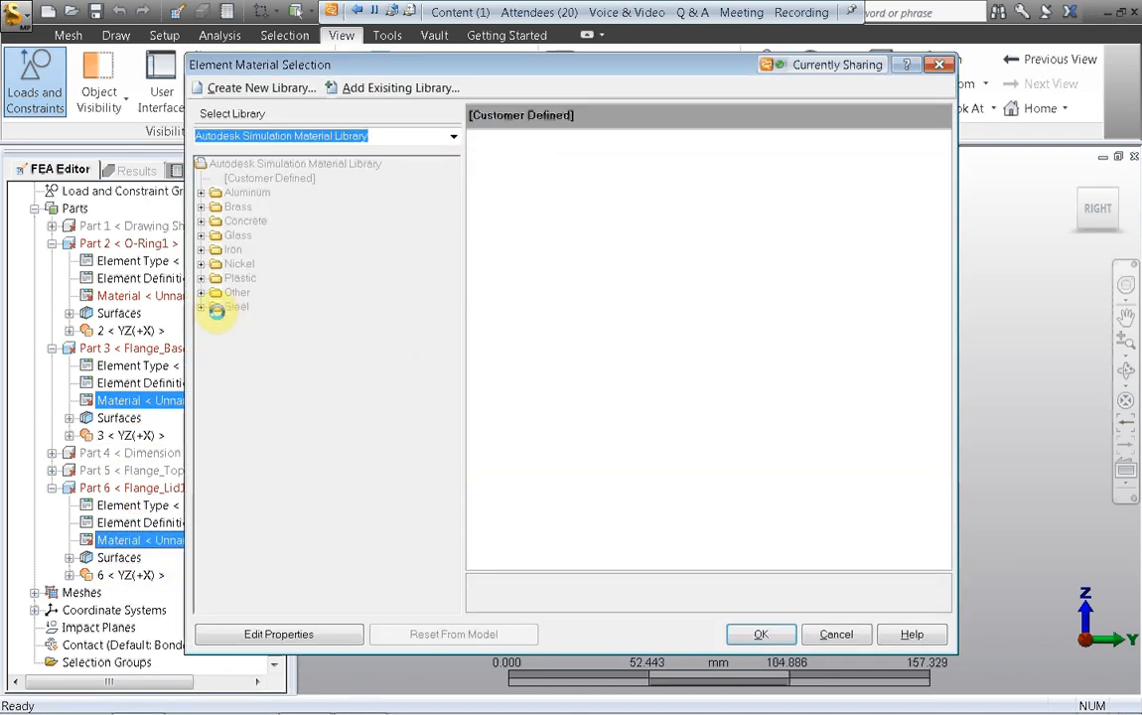
pyautogui.click(201, 307)
pyautogui.click(215, 336)
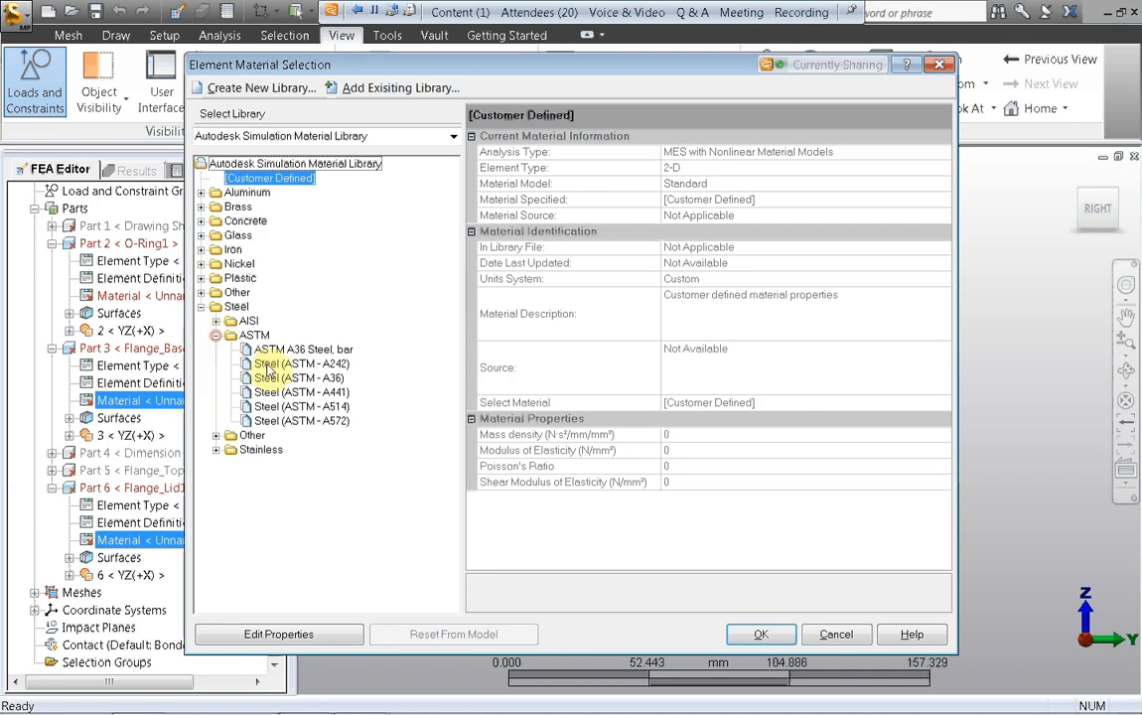
pyautogui.click(281, 379)
pyautogui.click(743, 634)
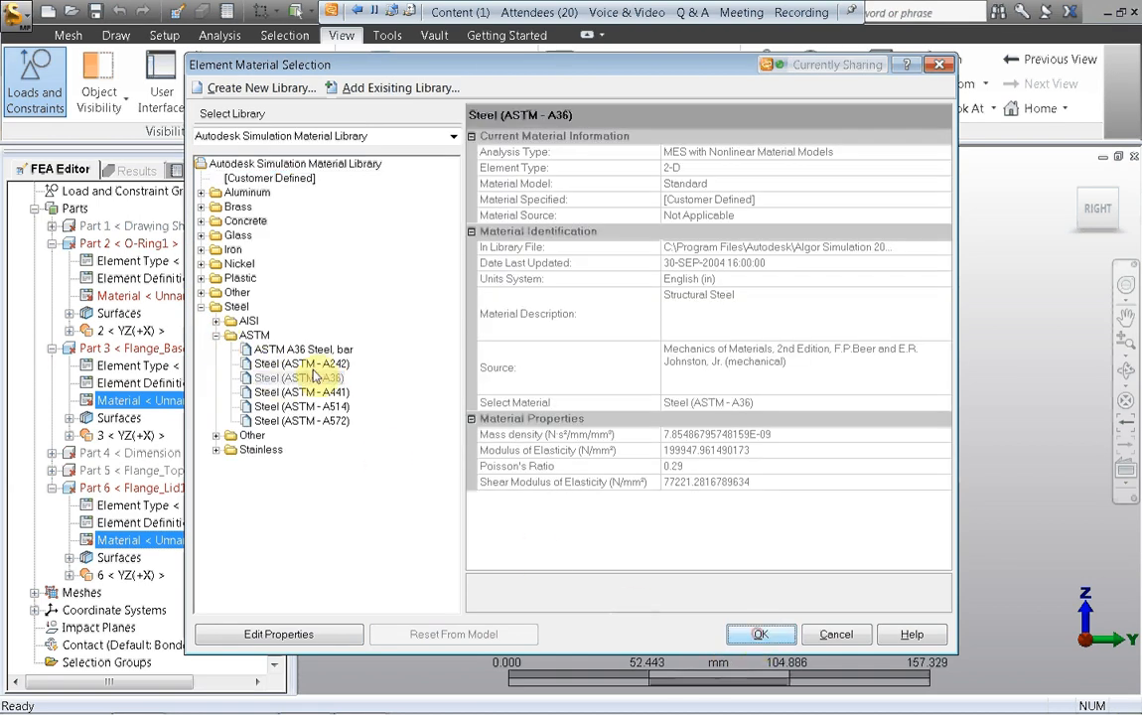
# Step: Set the material model in the O-Ring1 element definition to the hyperelastic Mooney-Rivlin model
pyautogui.rightClick(127, 285)
pyautogui.click(198, 292)
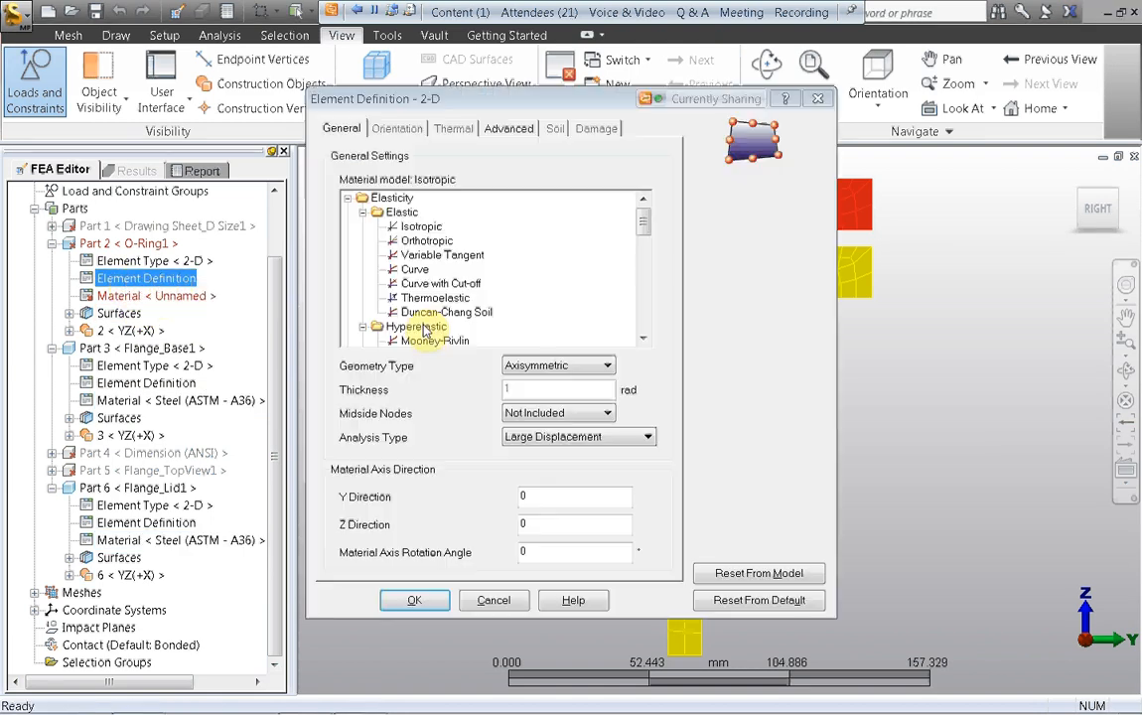
pyautogui.click(424, 342)
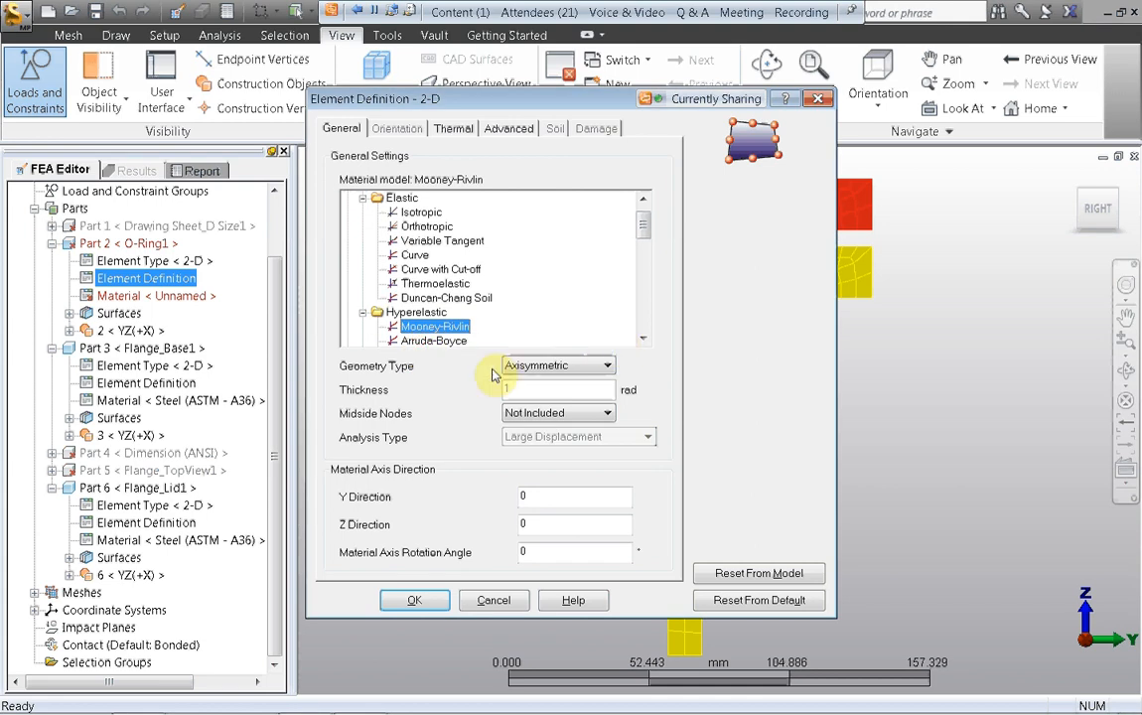
pyautogui.click(414, 604)
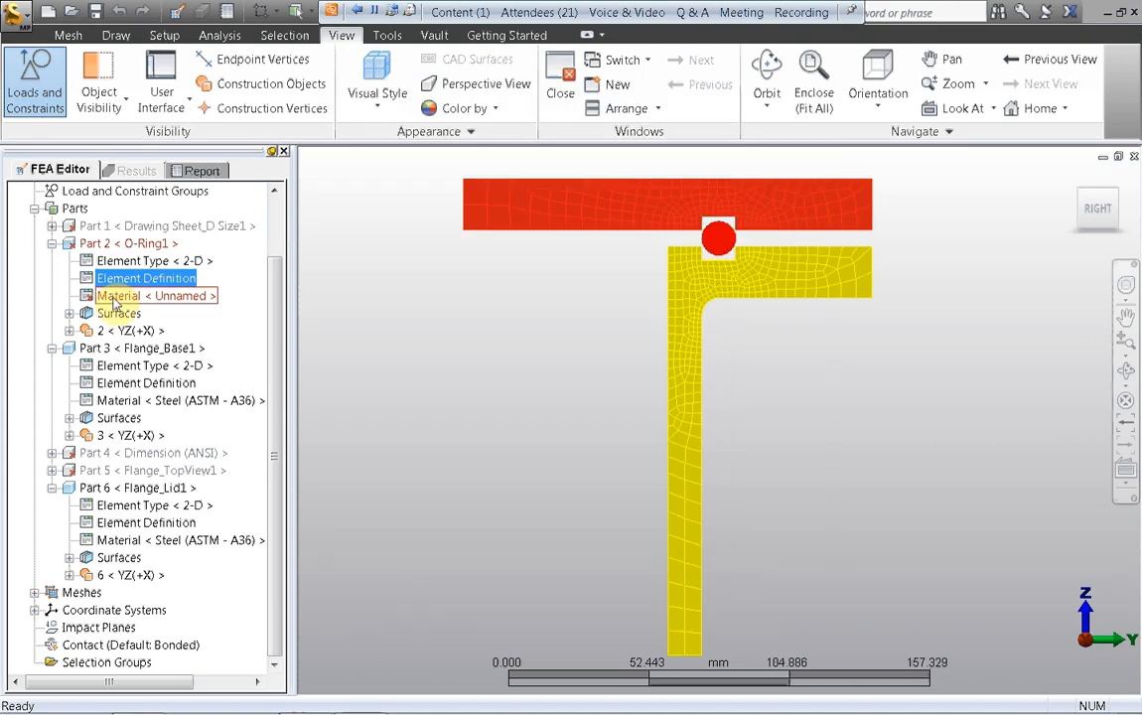
# Step: Assign the Rubber material from the Envisage library to O-Ring1
pyautogui.rightClick(117, 298)
pyautogui.click(169, 309)
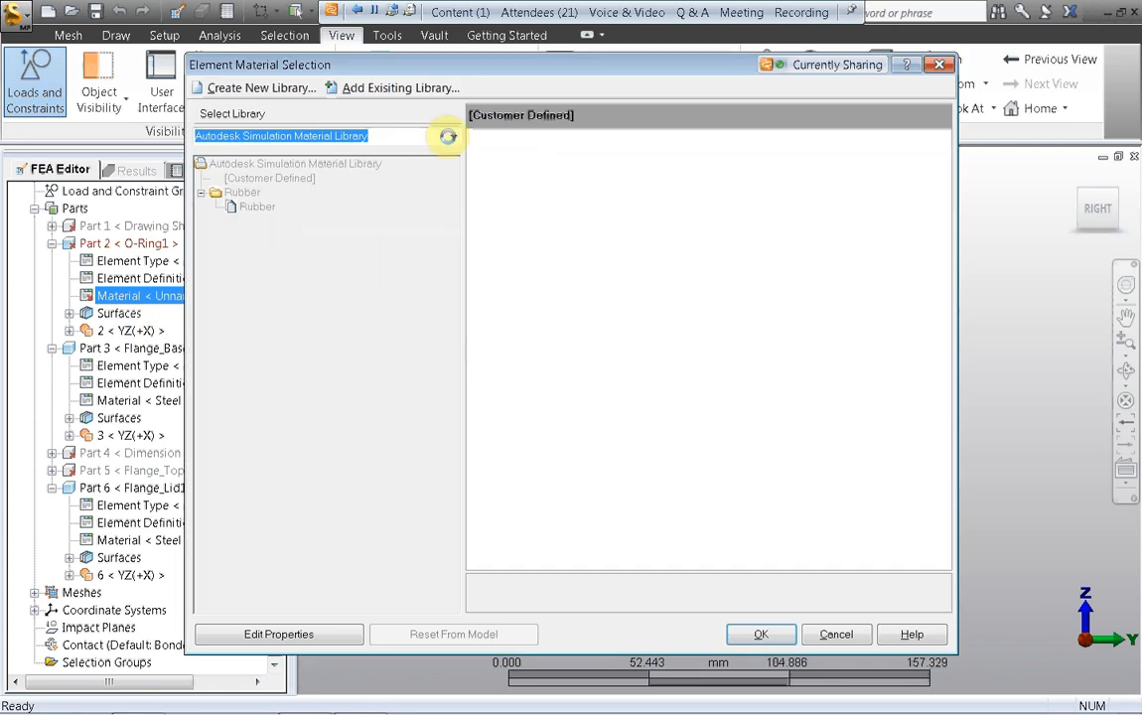
pyautogui.click(449, 136)
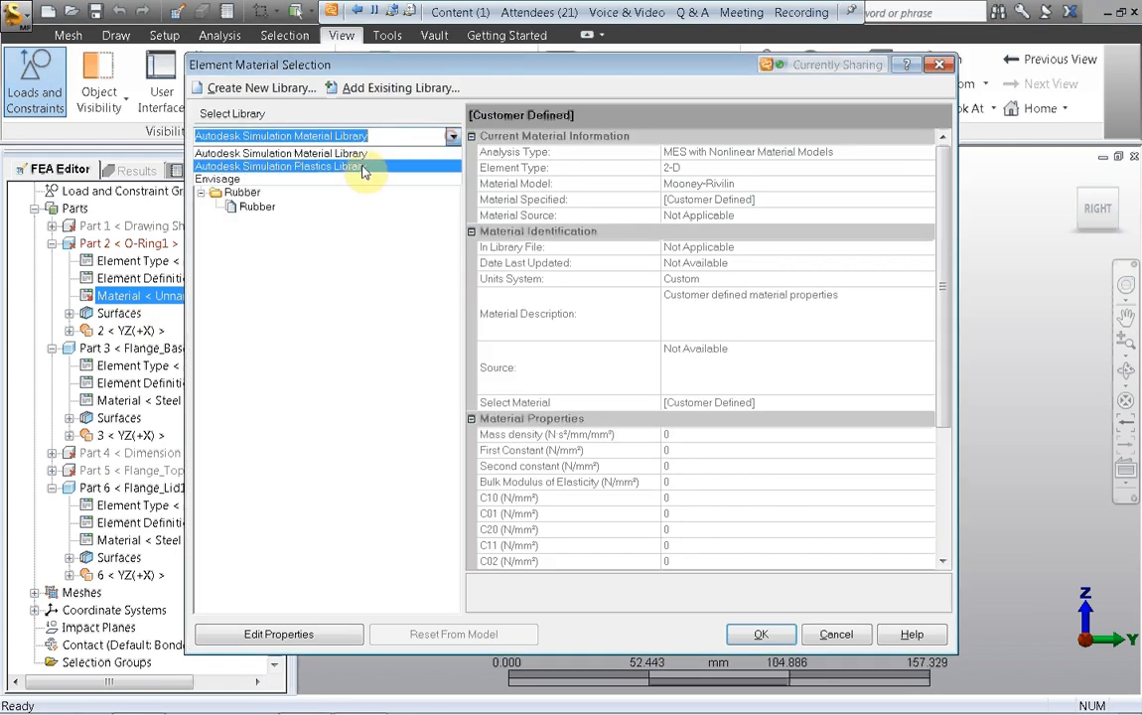
pyautogui.click(298, 183)
pyautogui.click(257, 207)
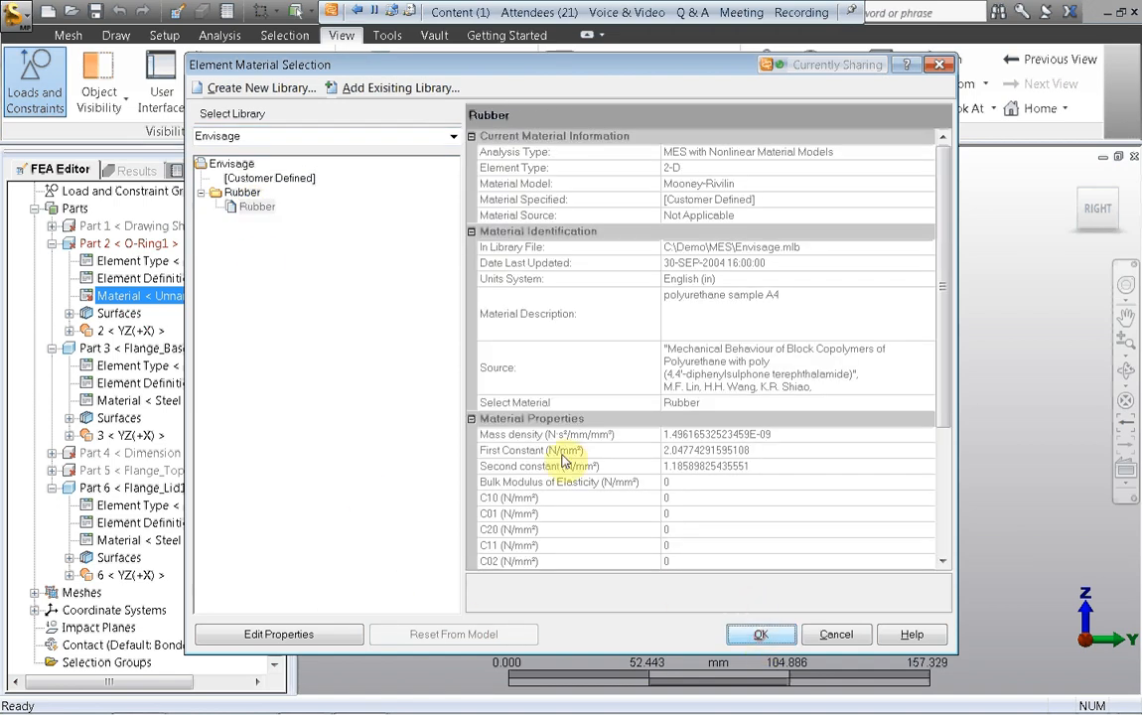
pyautogui.press('Return')
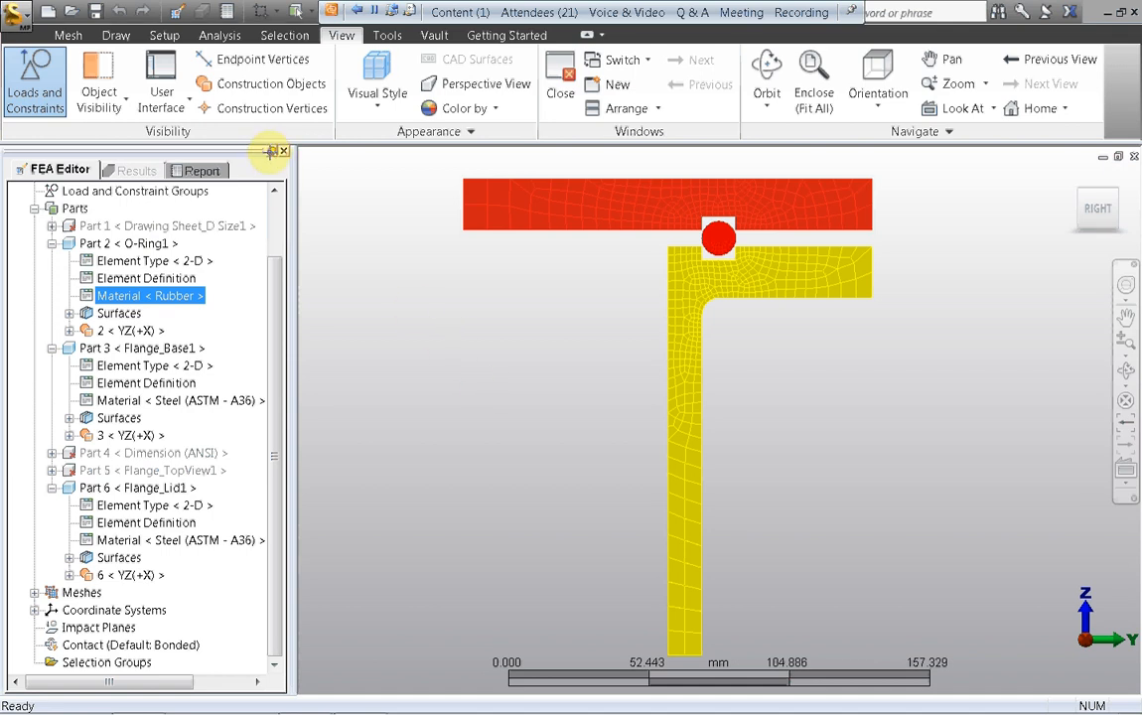
# Step: Add a surface general constraint on the flange lid's vertical edge at the symmetry axis, constraining only Ty
pyautogui.click(285, 35)
pyautogui.click(255, 83)
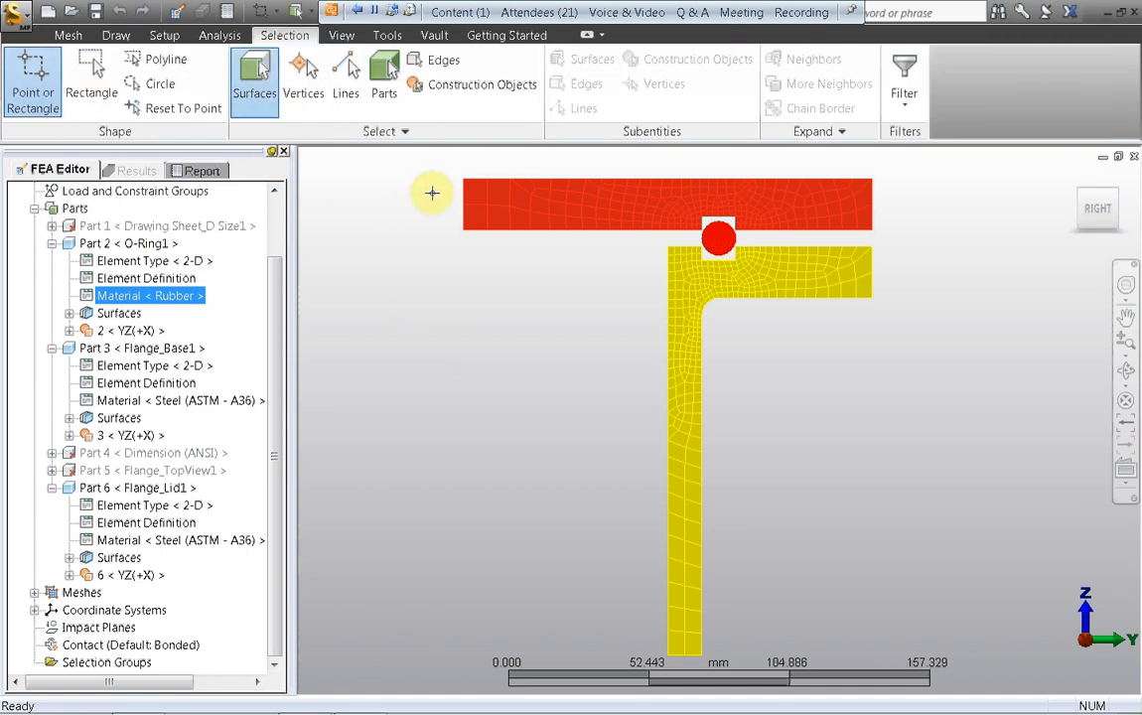
pyautogui.rightClick(439, 291)
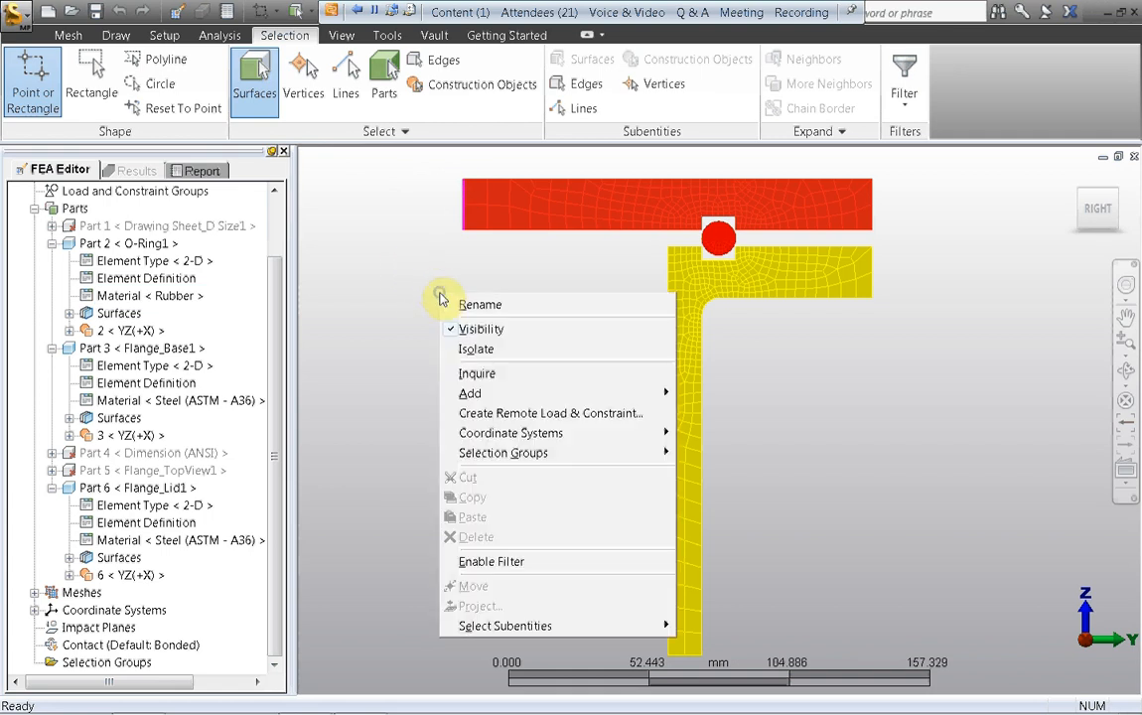
pyautogui.moveTo(602, 394)
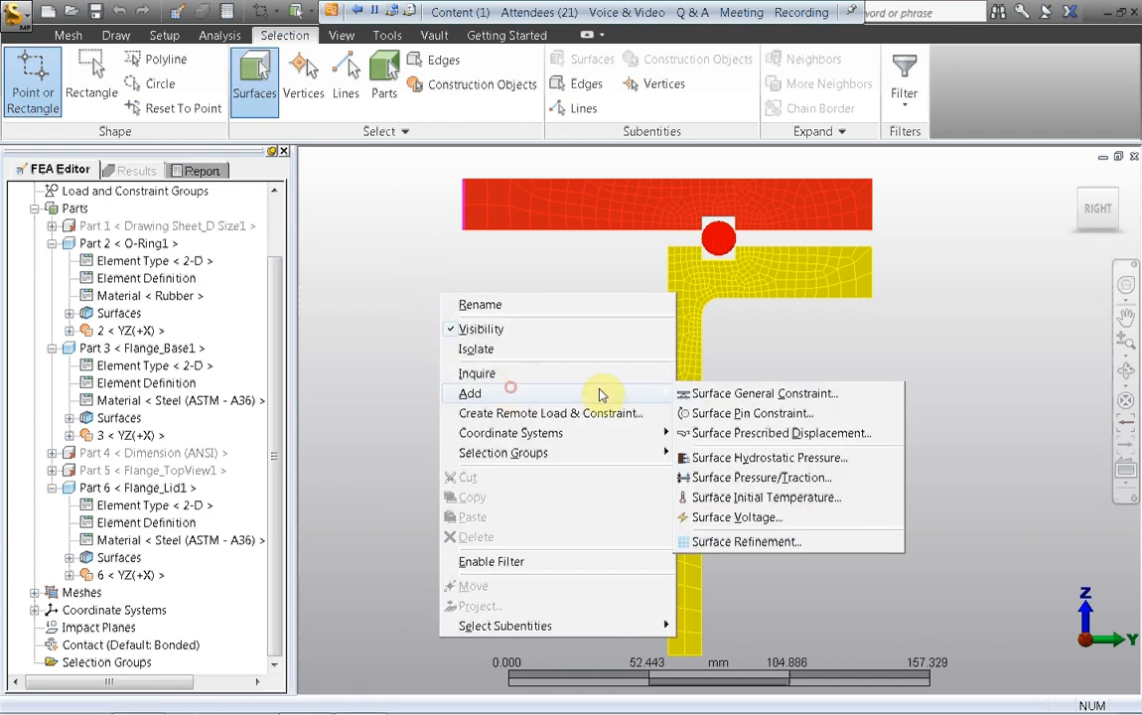
pyautogui.click(695, 393)
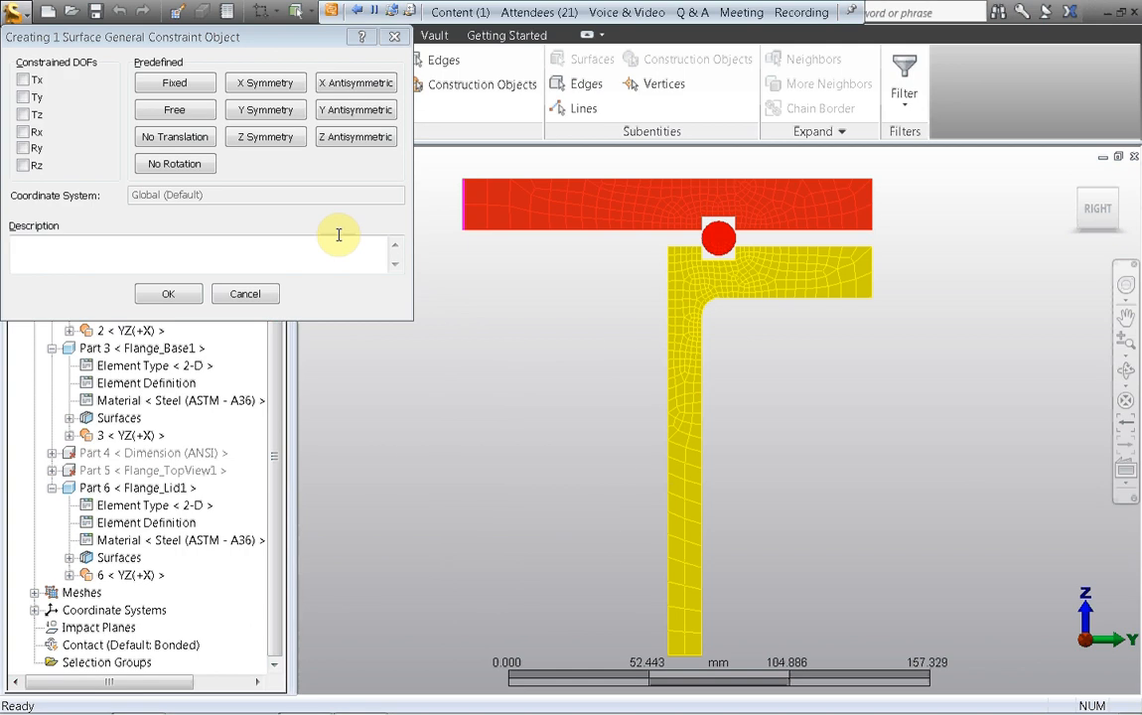
pyautogui.click(23, 98)
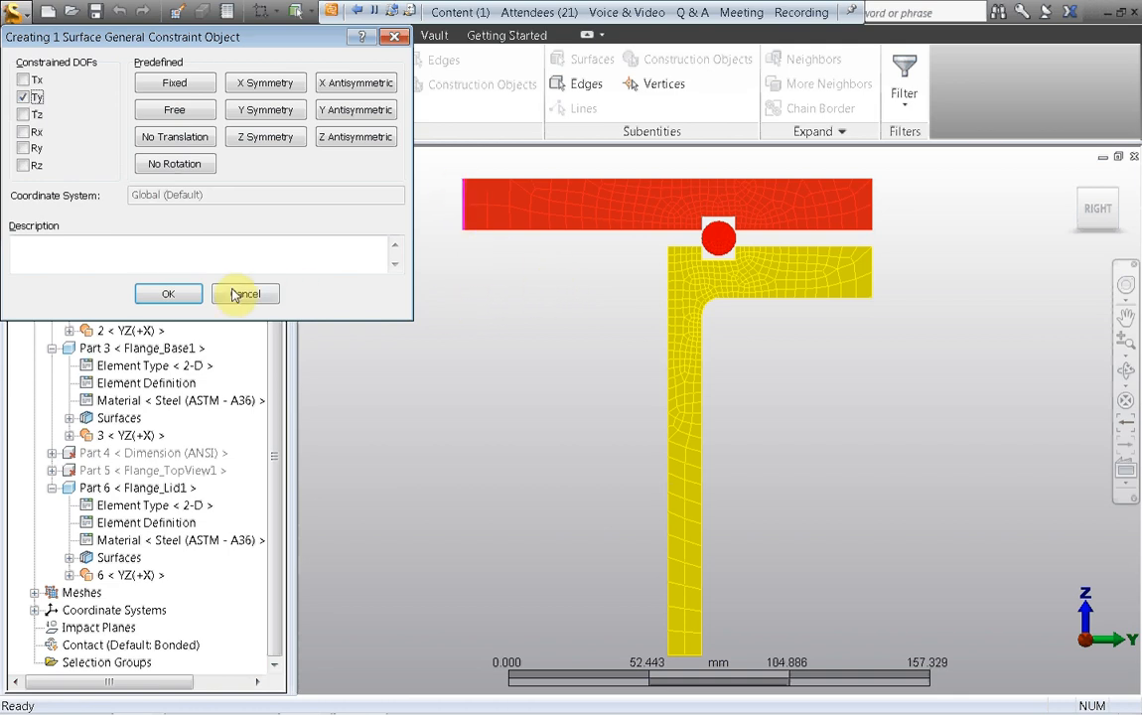
pyautogui.click(165, 294)
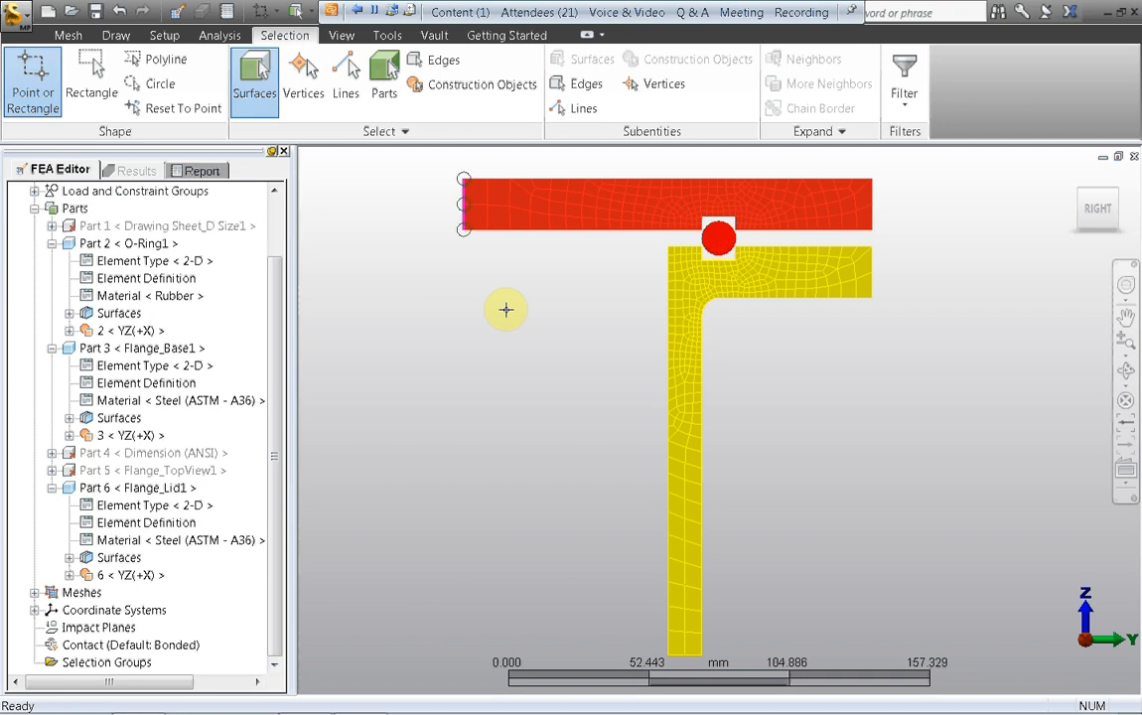
# Step: Add a Fixed surface general constraint to the lower end edge of the flange base
pyautogui.click(675, 655)
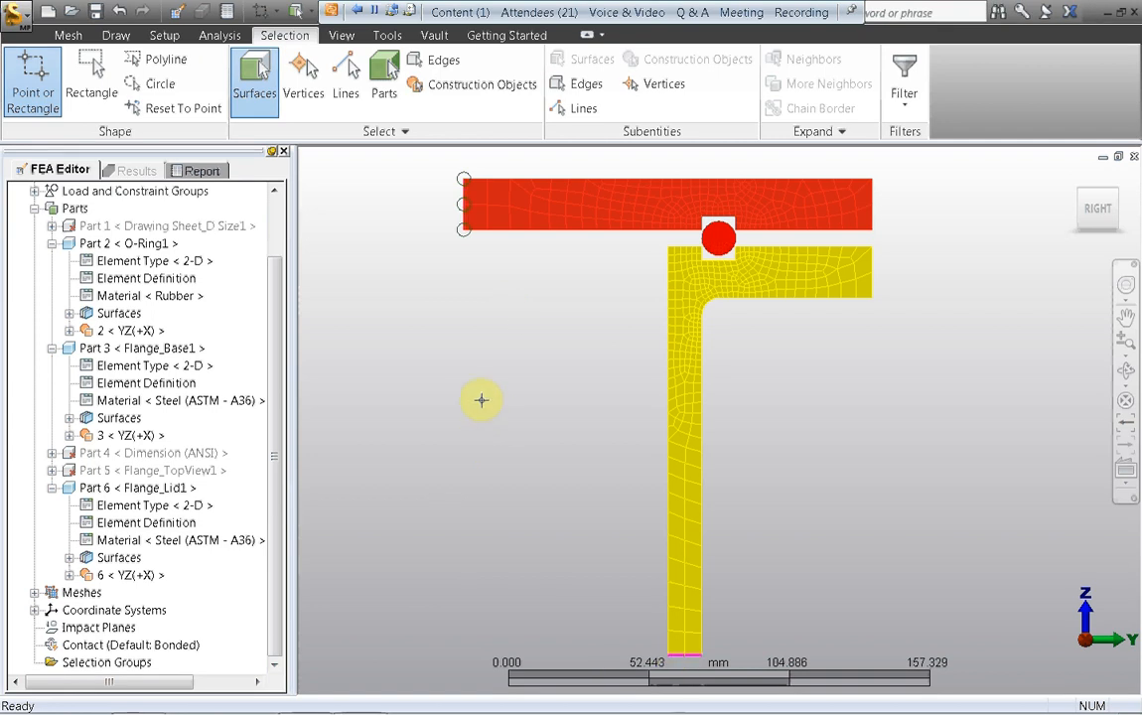
pyautogui.rightClick(454, 386)
pyautogui.moveTo(506, 138)
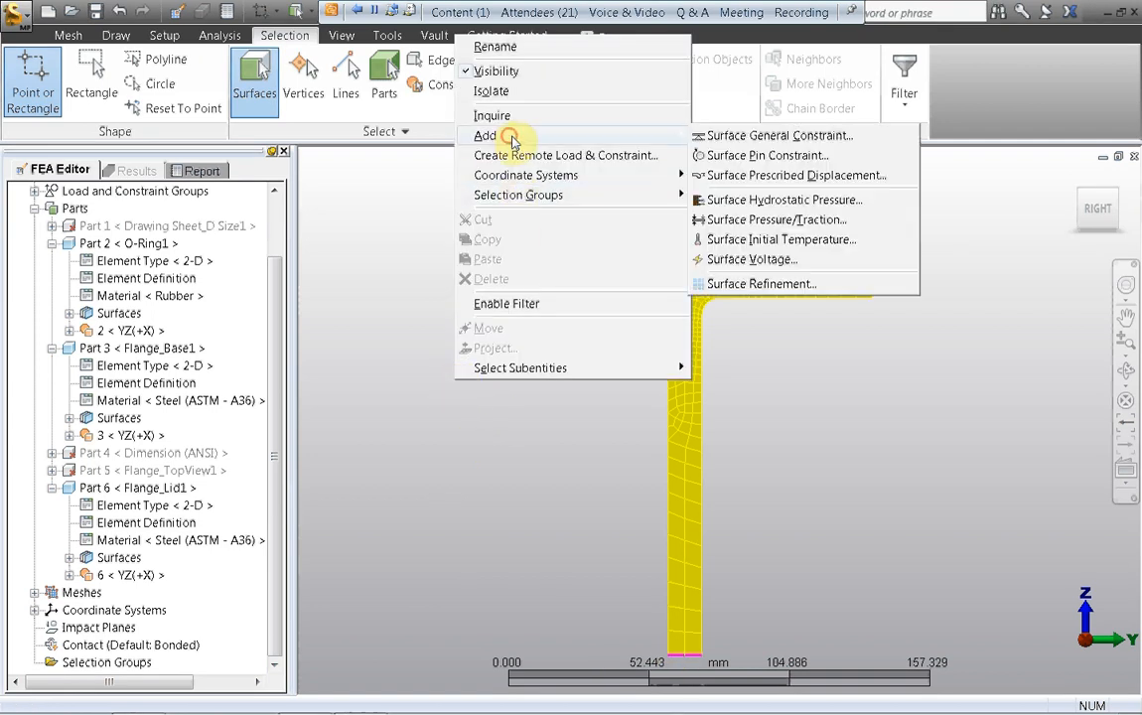
pyautogui.click(711, 140)
pyautogui.click(169, 82)
pyautogui.click(166, 294)
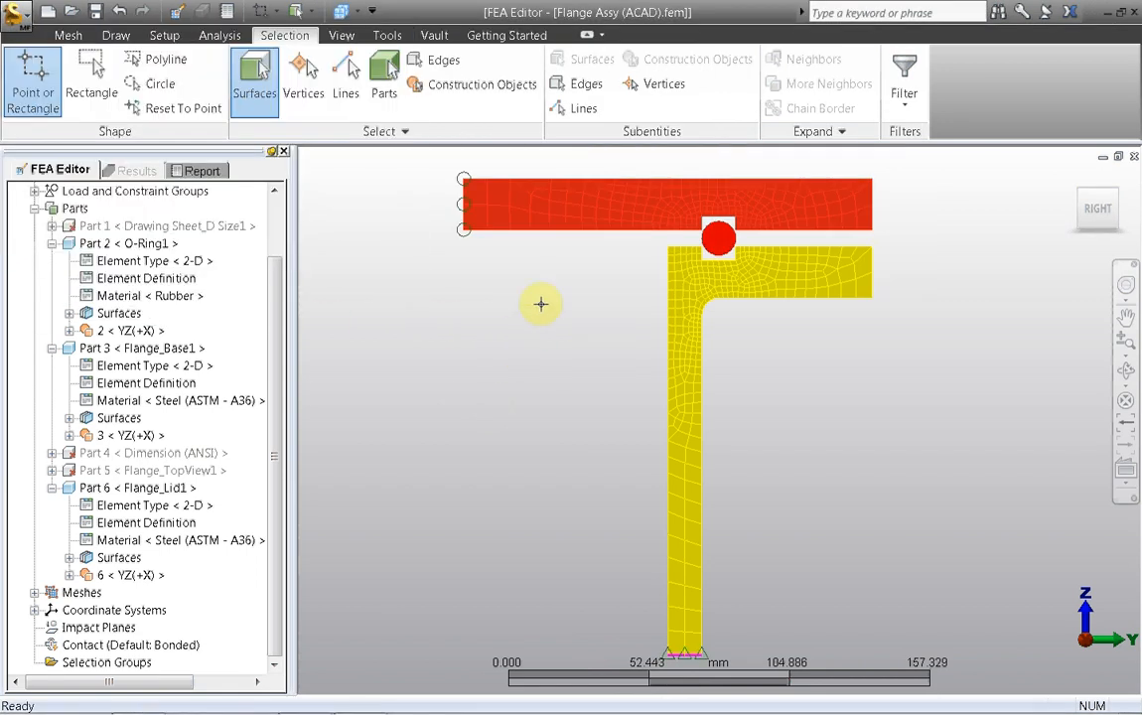
pyautogui.click(540, 177)
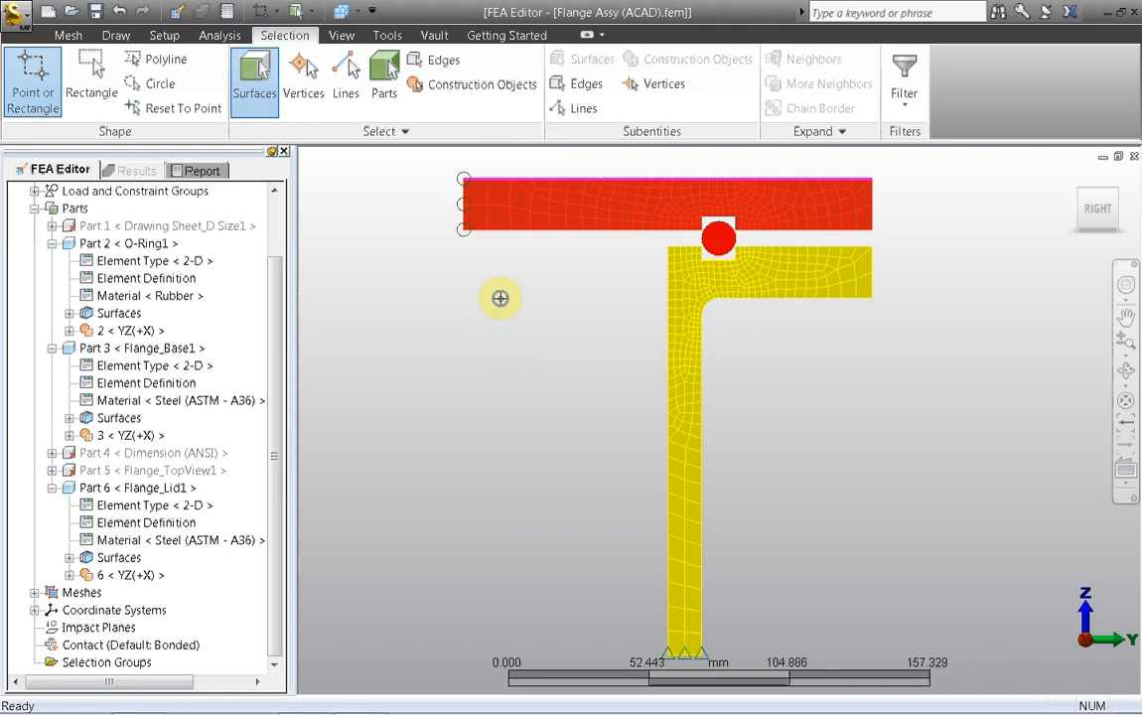
pyautogui.rightClick(500, 299)
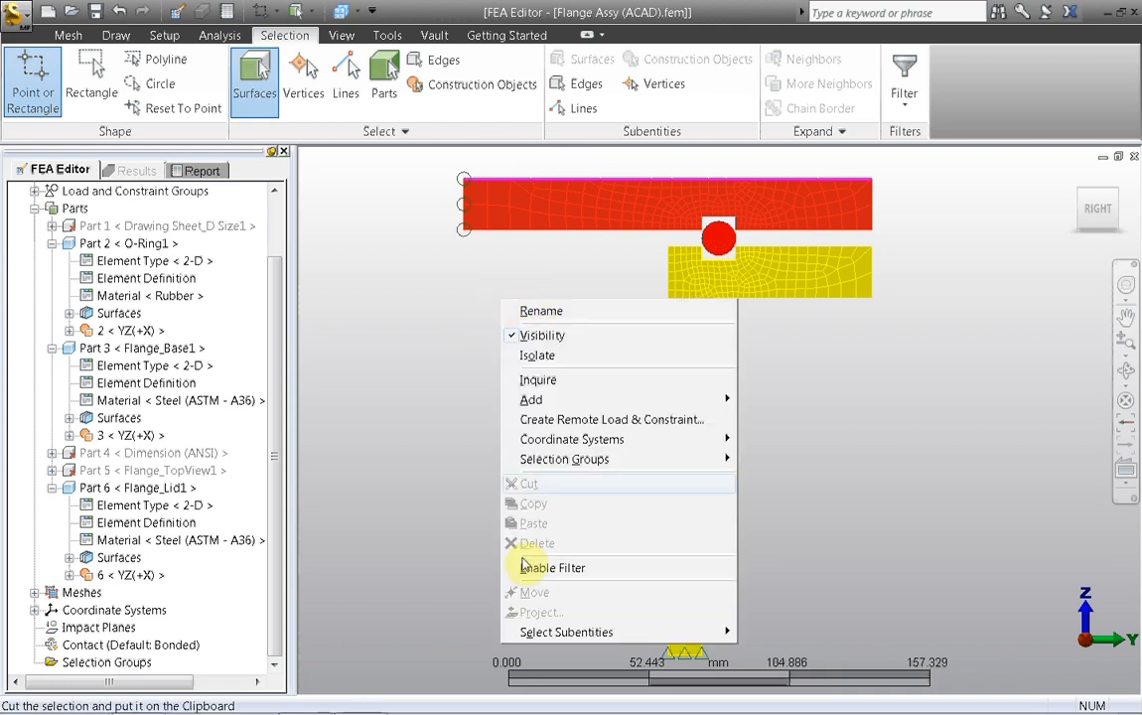
pyautogui.moveTo(547, 636)
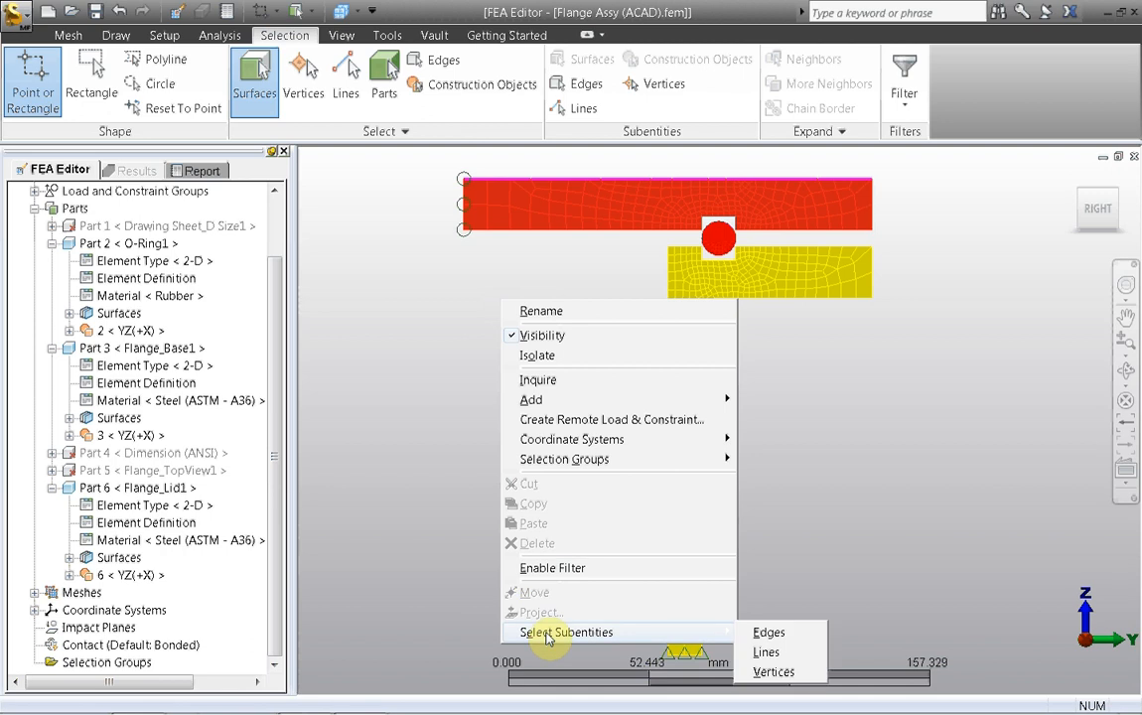
pyautogui.click(775, 673)
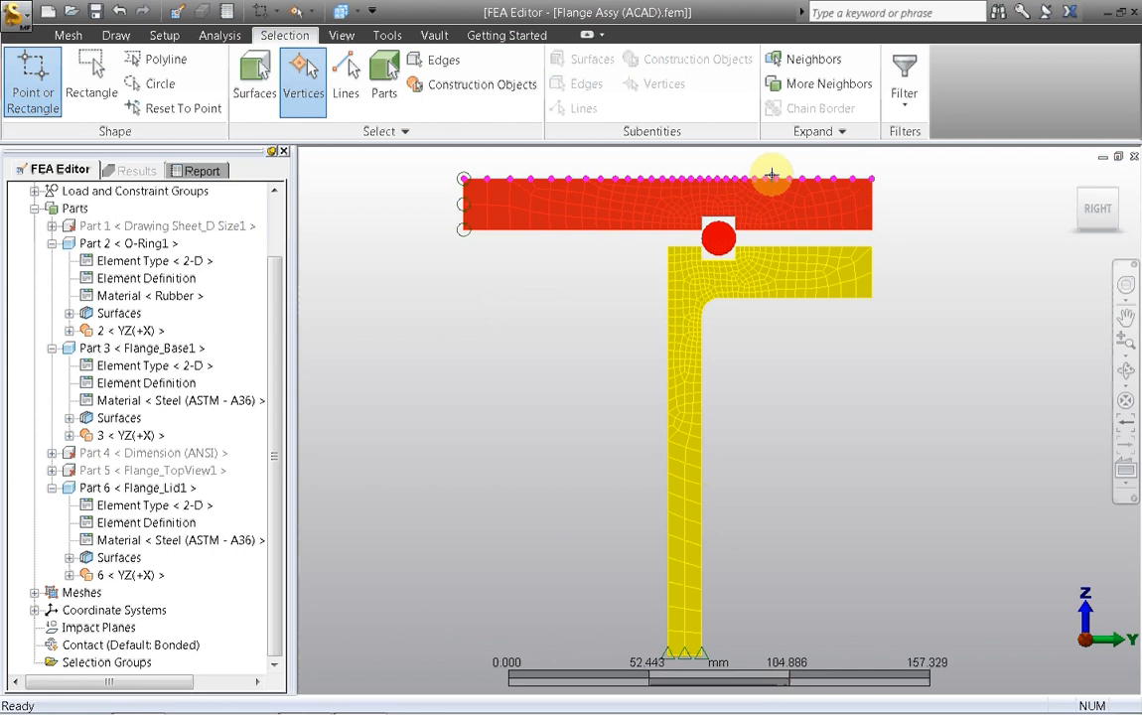
pyautogui.rightClick(467, 287)
pyautogui.moveTo(514, 364)
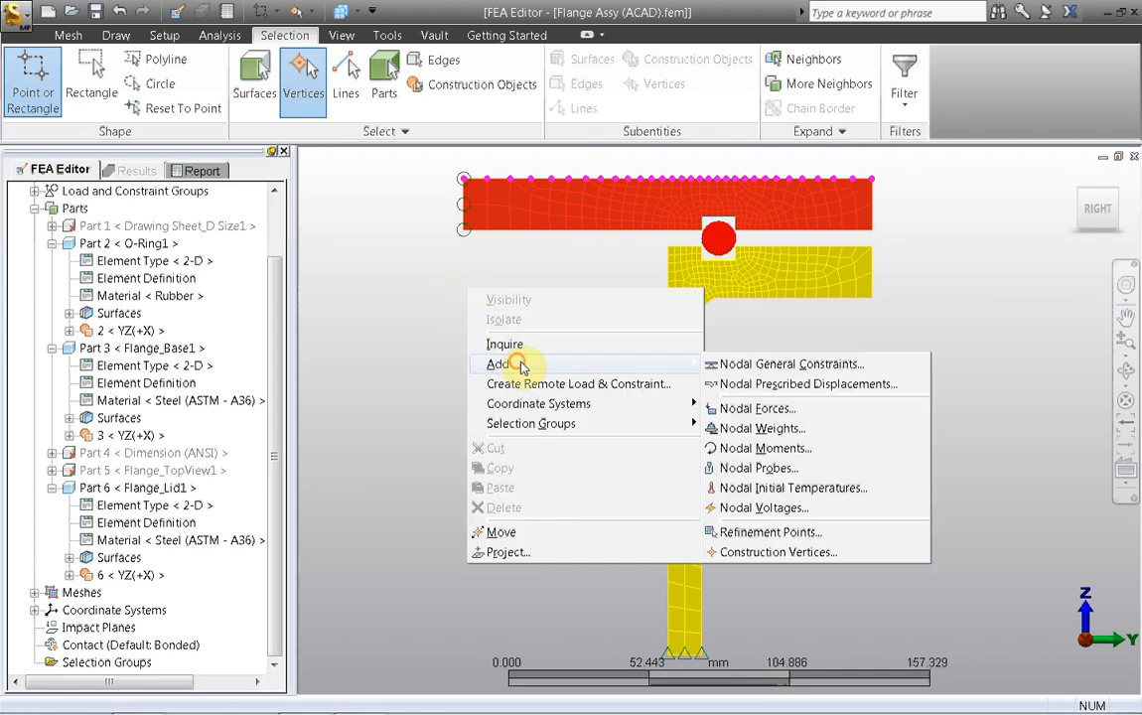
pyautogui.click(736, 387)
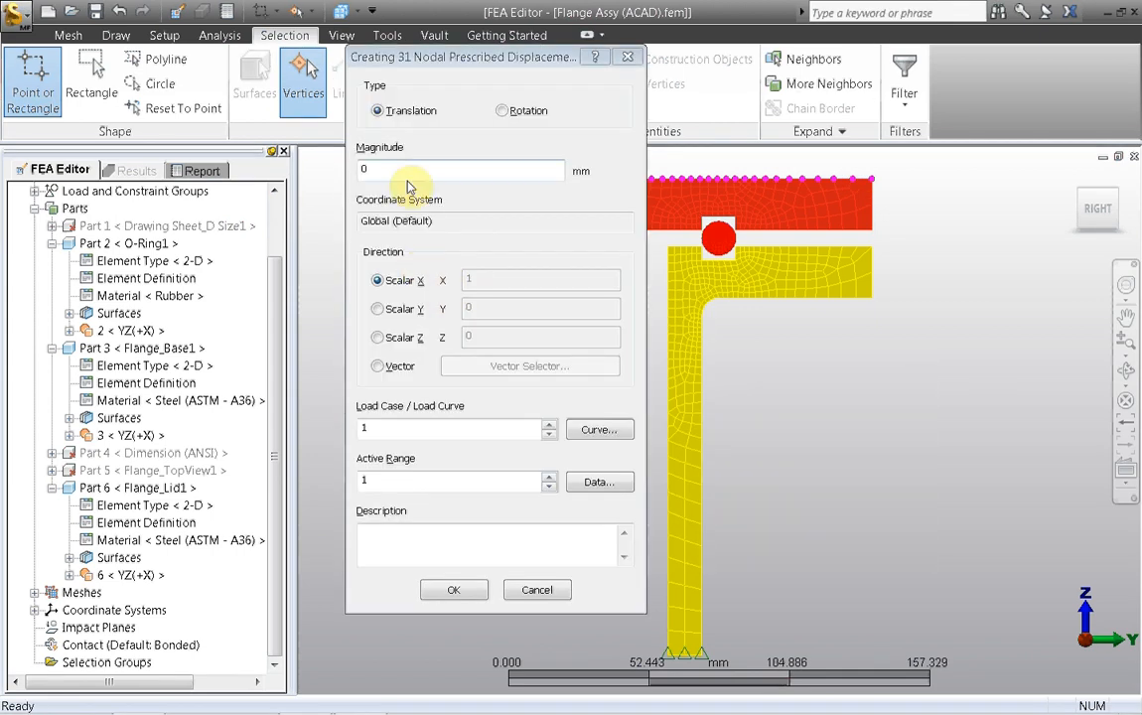
pyautogui.moveTo(438, 58); pyautogui.dragTo(422, 49)
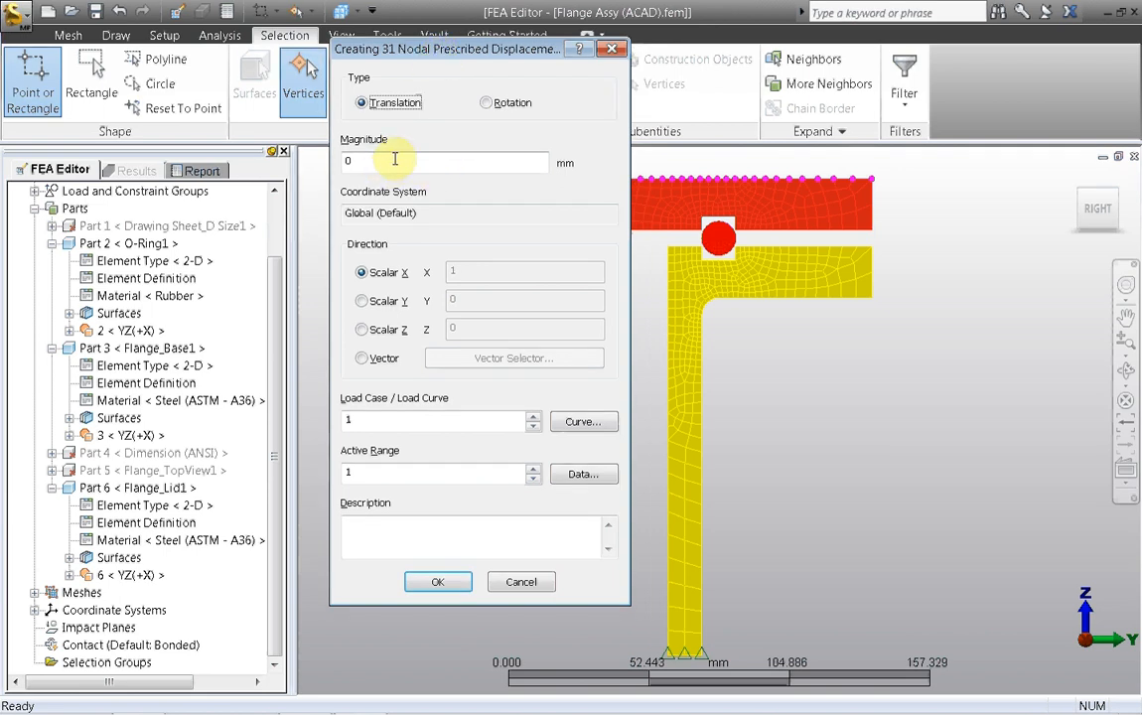
pyautogui.click(513, 582)
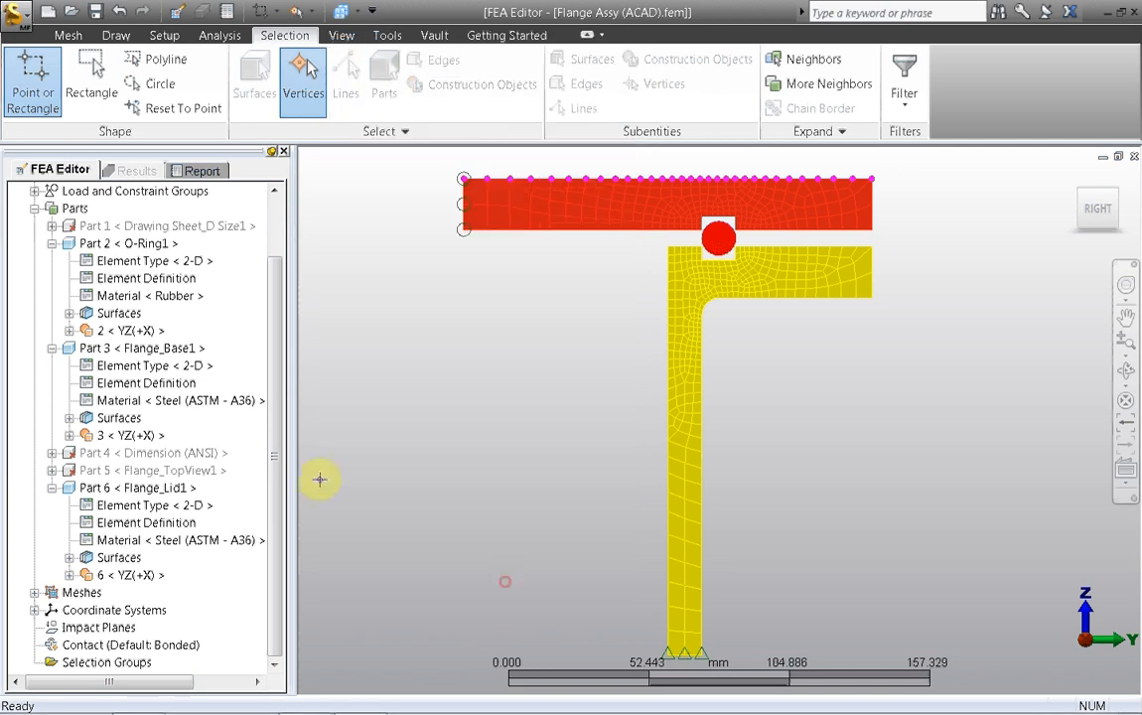
# Step: Expand the unit systems in the tree and activate the English (in) display units
pyautogui.scroll(2, 280, 408)
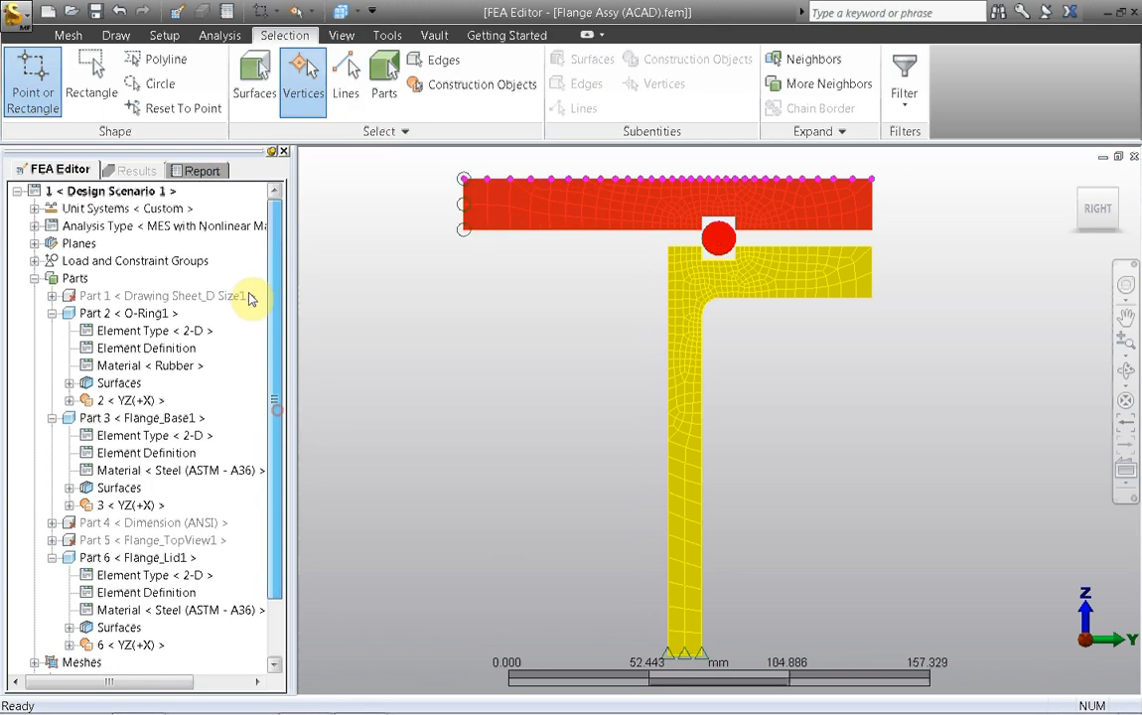
pyautogui.click(35, 209)
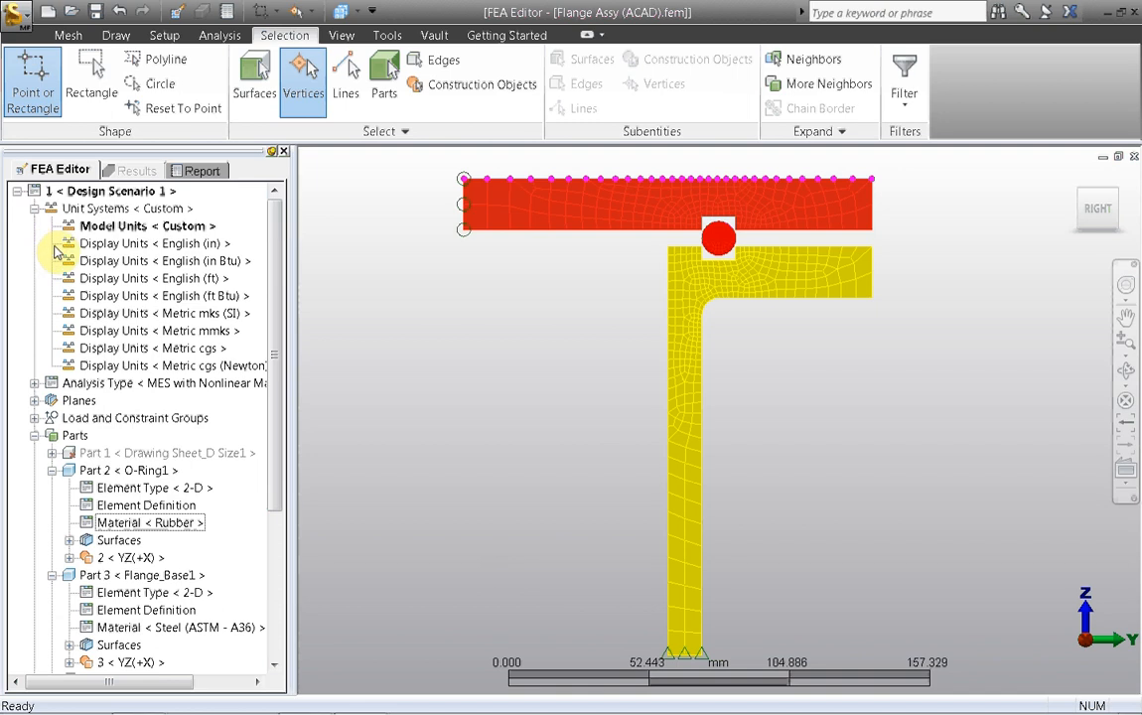
pyautogui.rightClick(111, 244)
pyautogui.click(146, 280)
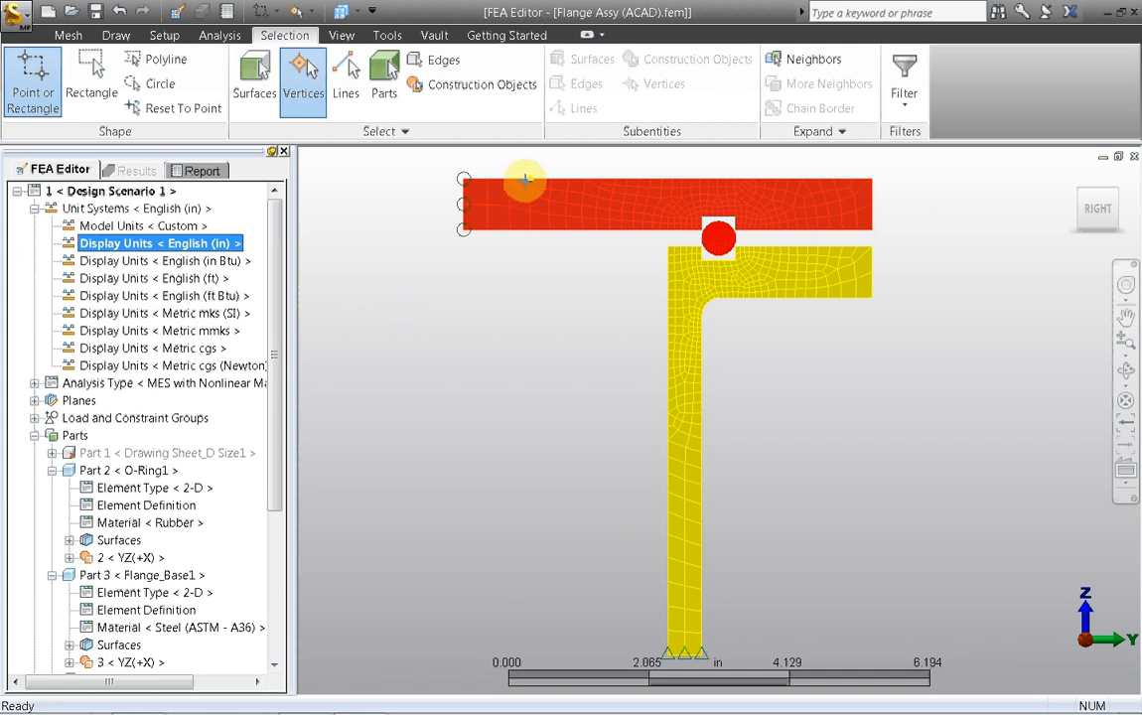
# Step: Add nodal prescribed displacements to all vertices along the flange lid's top edge, as a translation of -0.25 in along Z
pyautogui.click(254, 81)
pyautogui.click(500, 179)
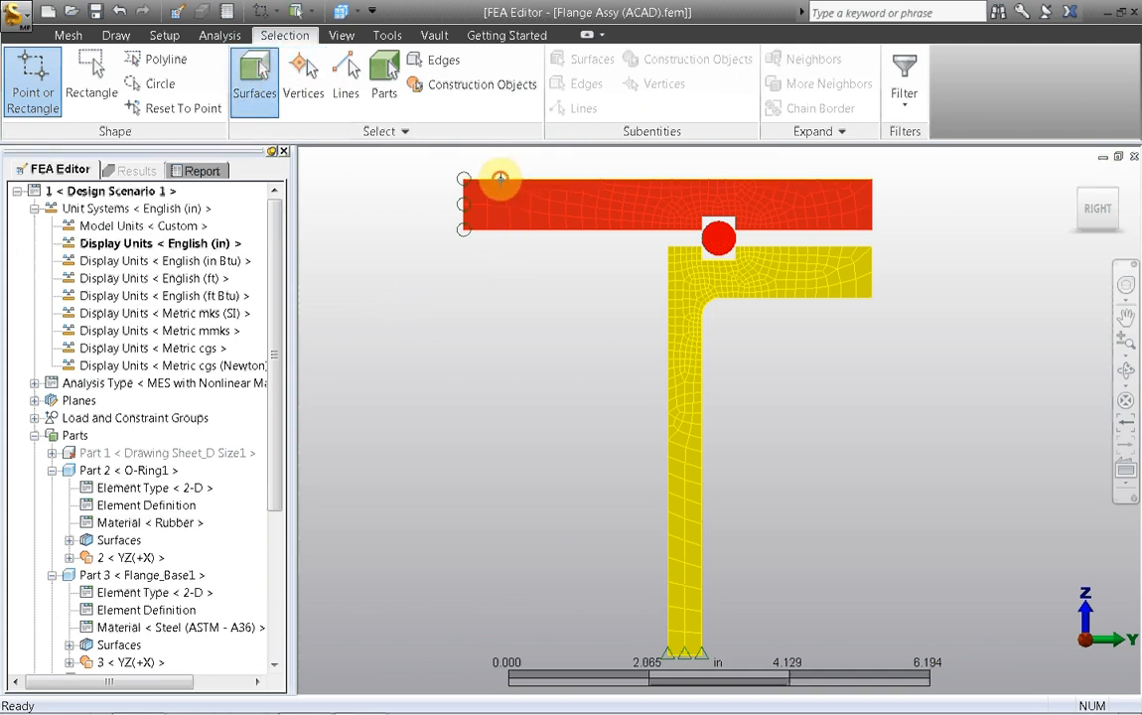
pyautogui.rightClick(445, 289)
pyautogui.moveTo(515, 624)
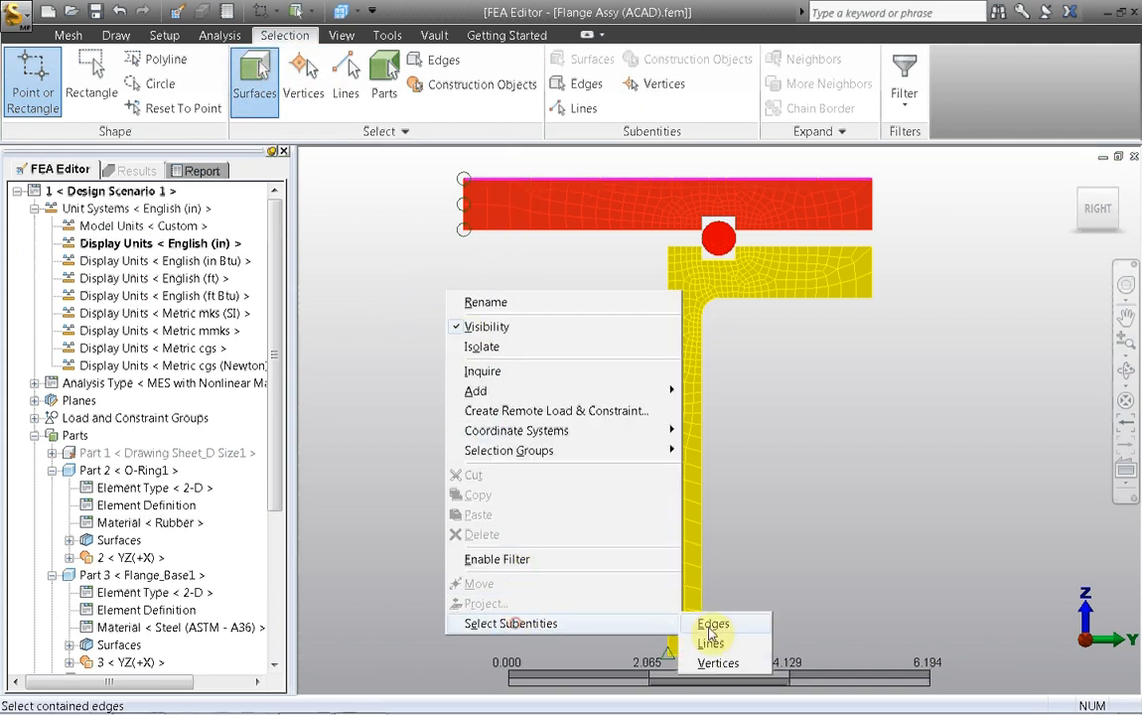
pyautogui.click(707, 662)
pyautogui.rightClick(472, 381)
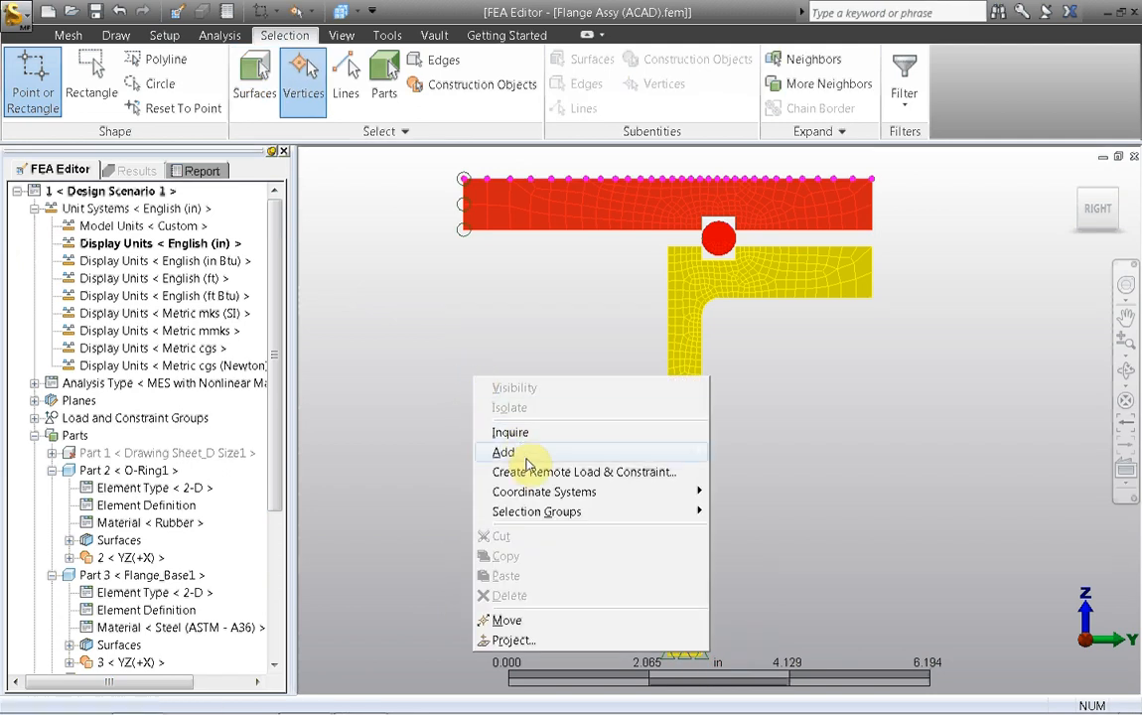
pyautogui.moveTo(685, 454)
pyautogui.click(750, 472)
pyautogui.doubleClick(400, 160)
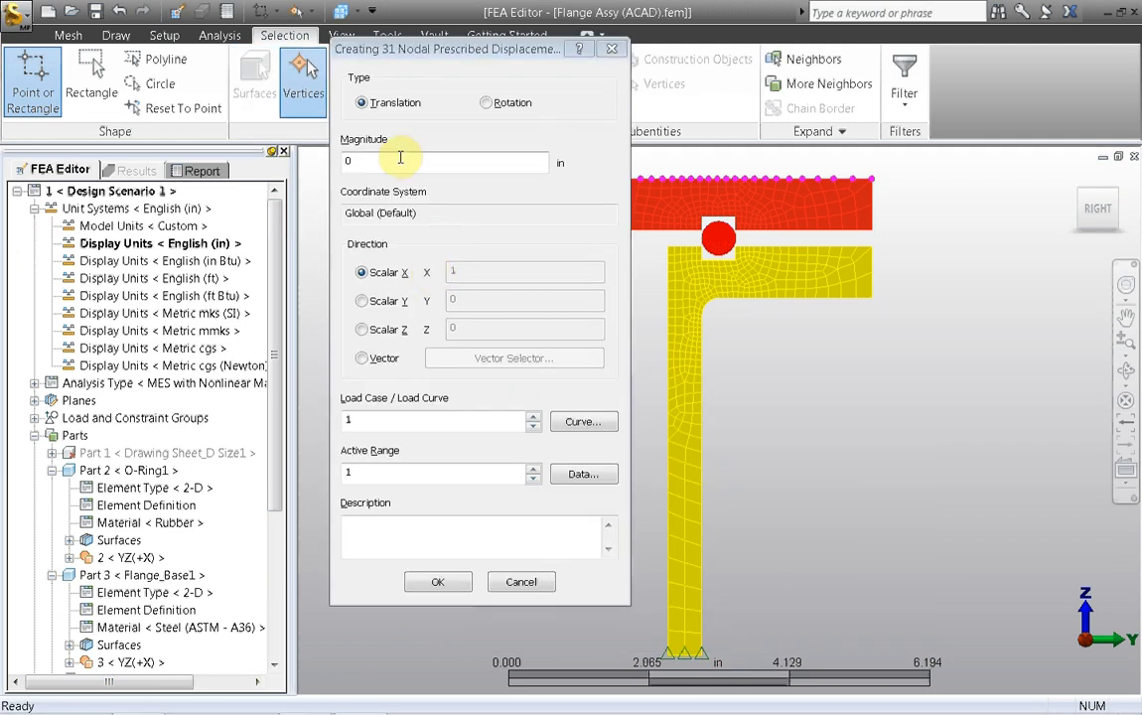
pyautogui.write('-.25')
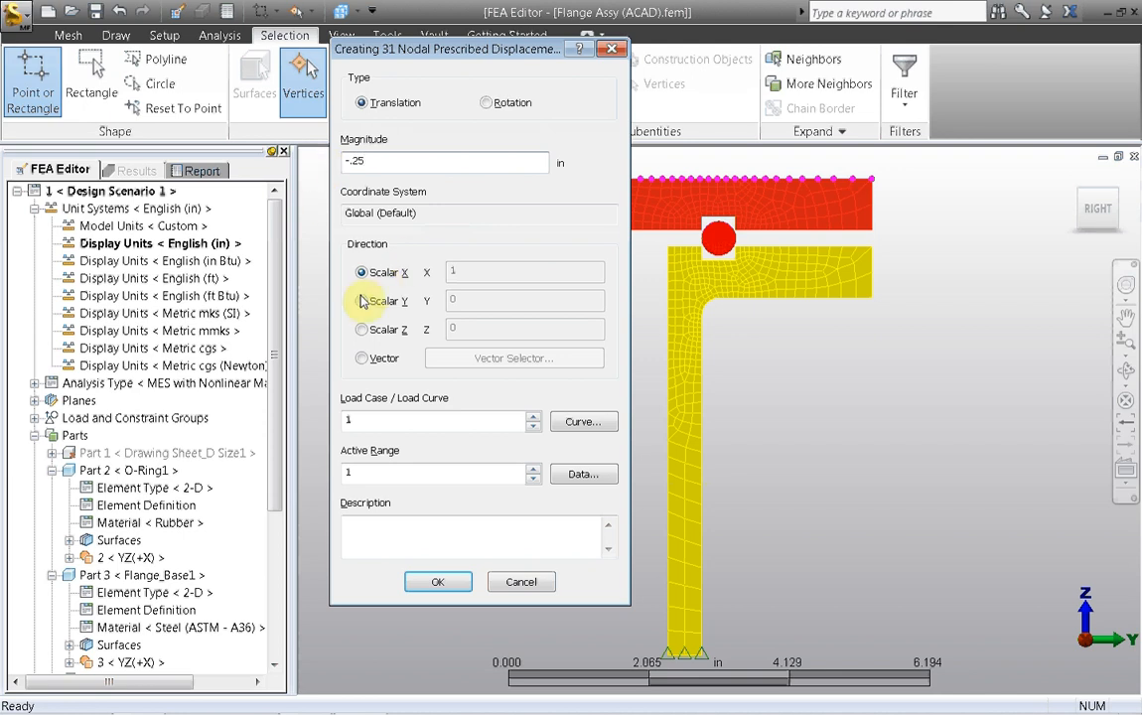
pyautogui.click(361, 329)
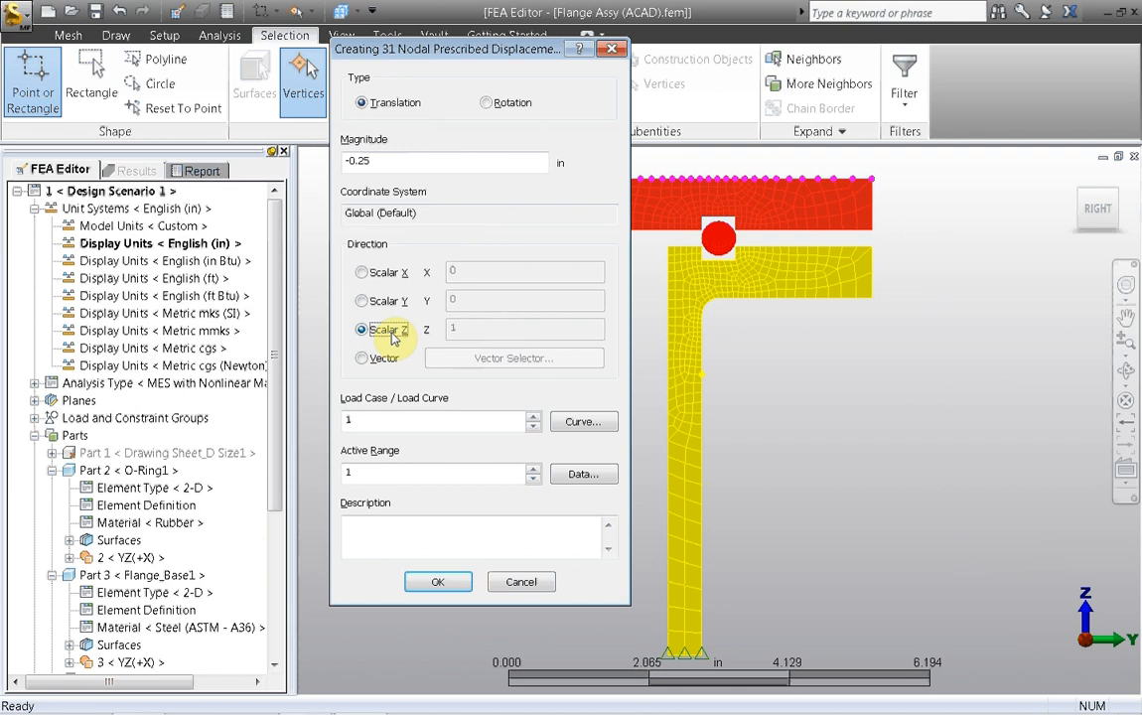
pyautogui.click(425, 580)
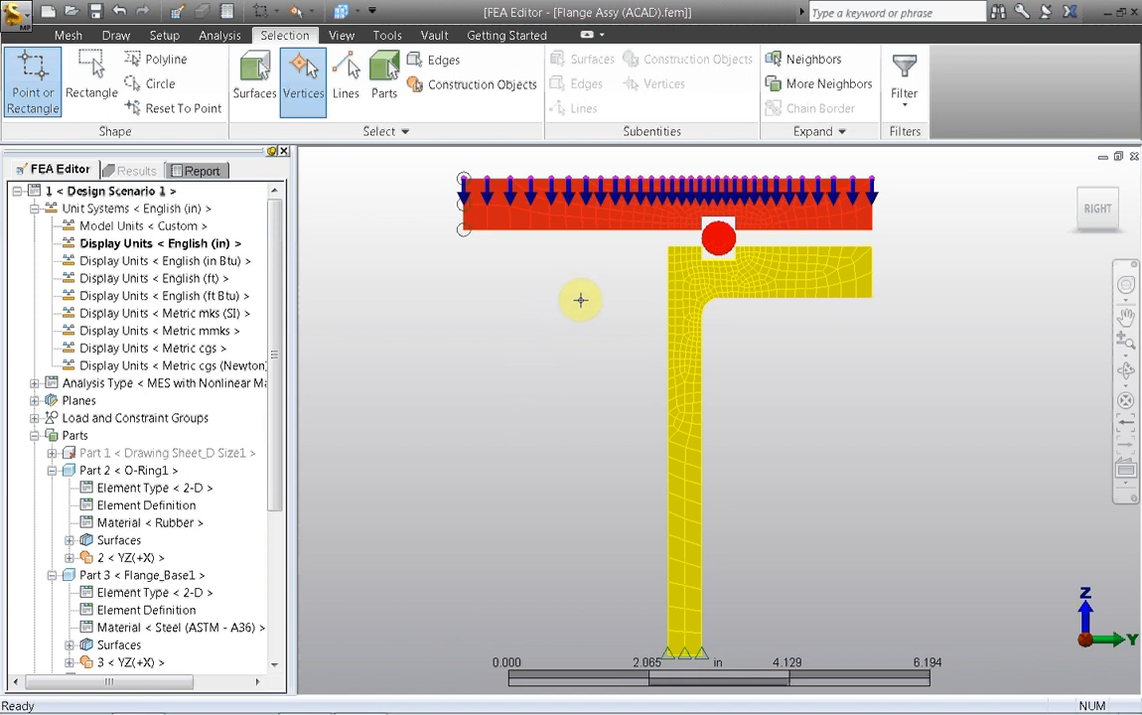
# Step: Define surface contact between the flange lid and the O-ring
pyautogui.scroll(4, 534, 396)
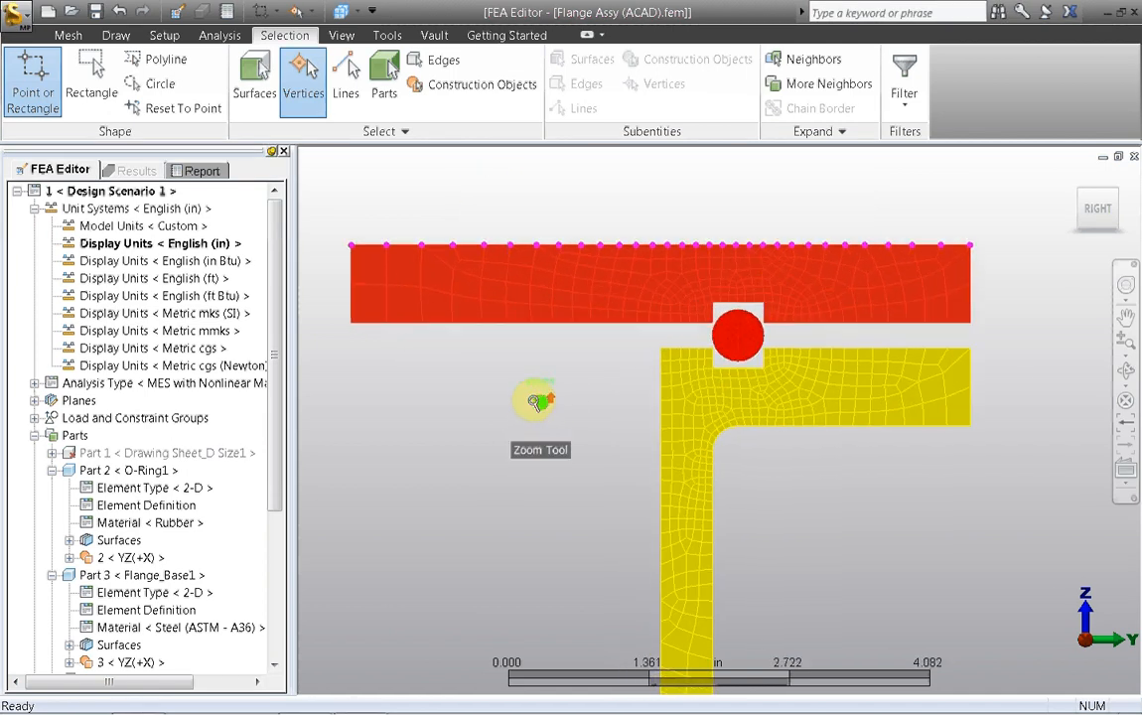
pyautogui.click(384, 77)
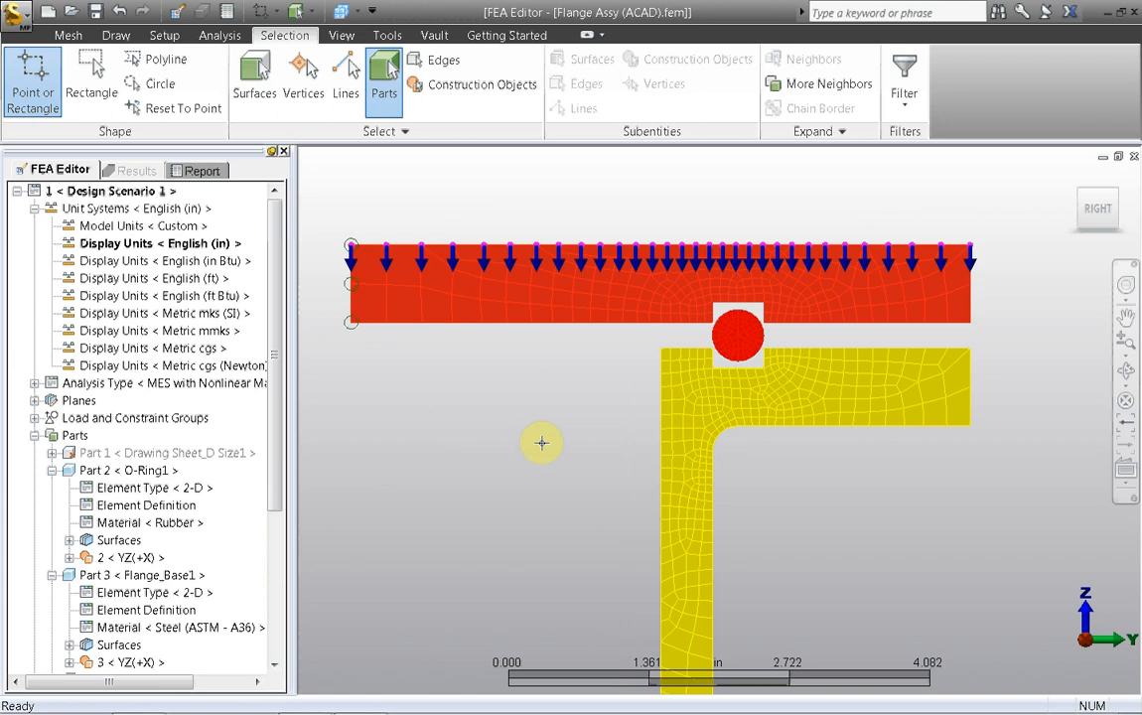
pyautogui.click(645, 304)
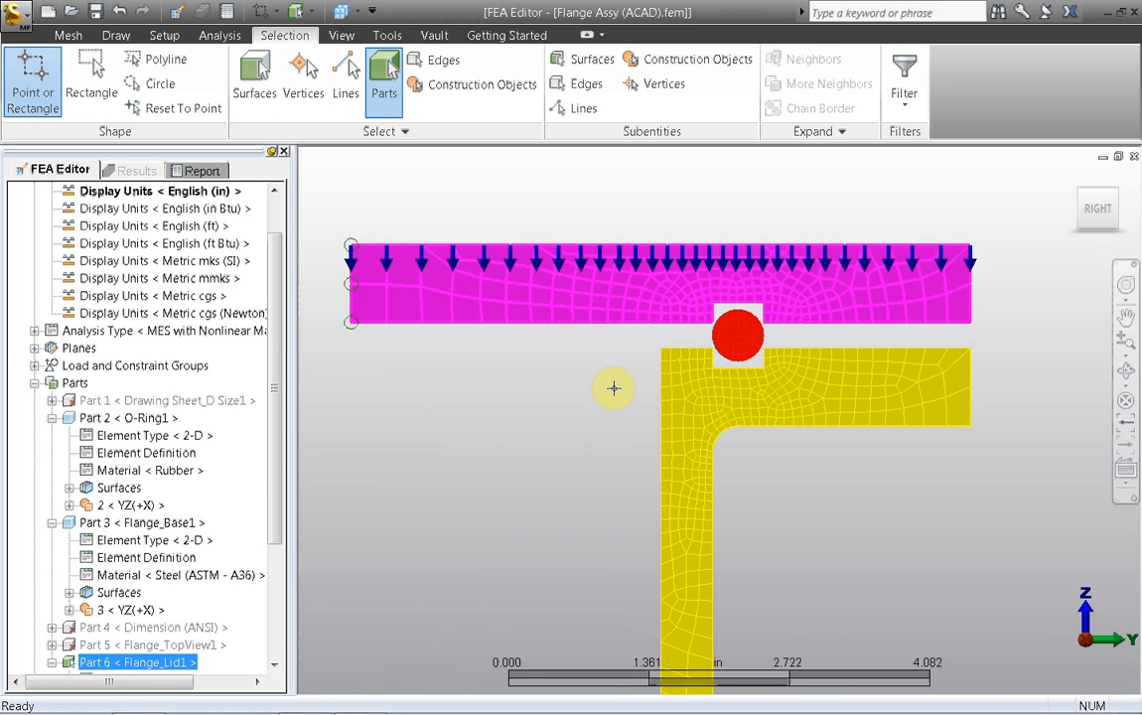
pyautogui.keyDown('ctrl'); pyautogui.click(728, 332); pyautogui.keyUp('ctrl')
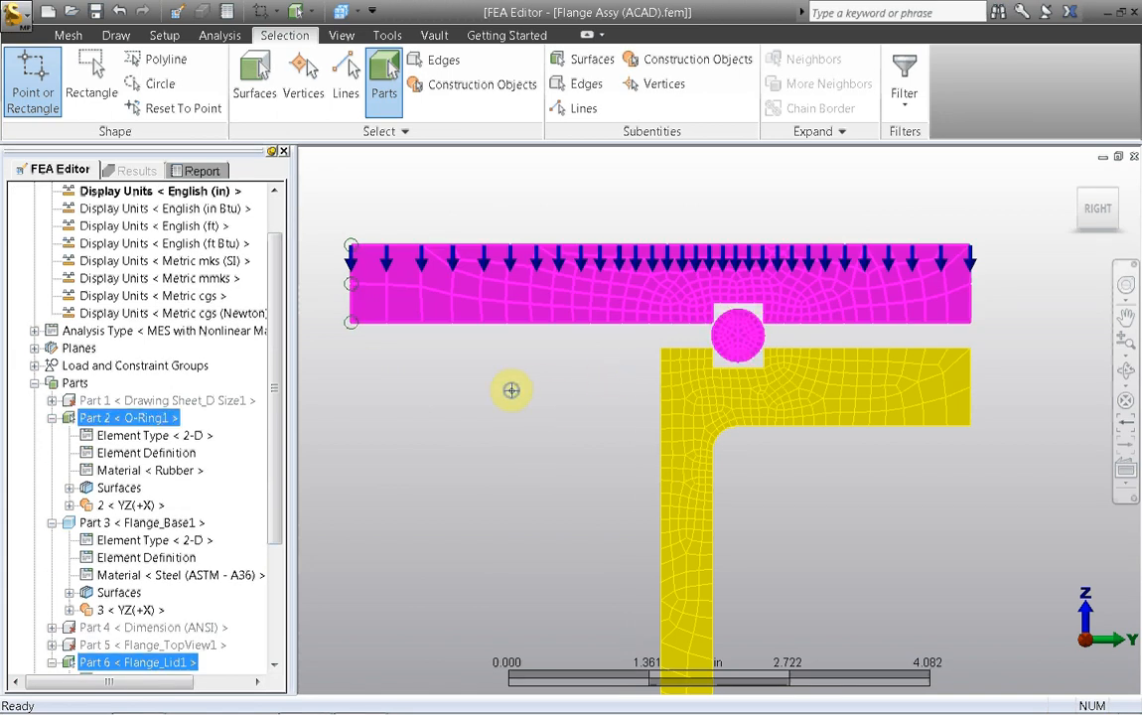
pyautogui.rightClick(511, 390)
pyautogui.moveTo(528, 487)
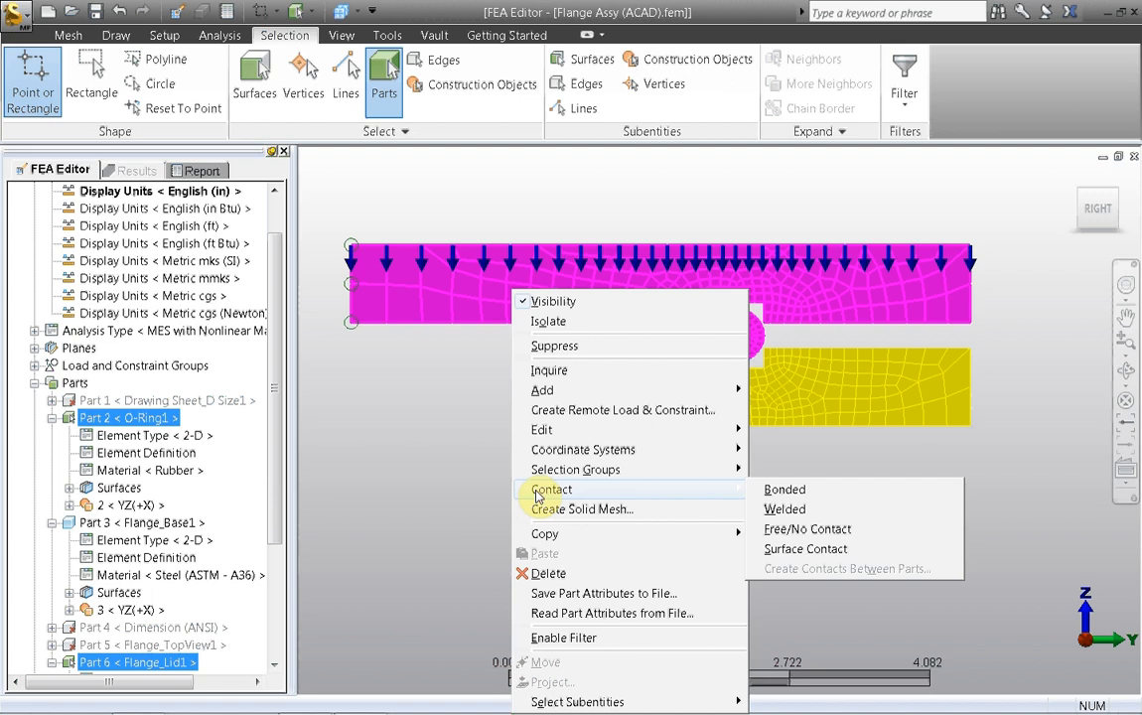
pyautogui.click(795, 550)
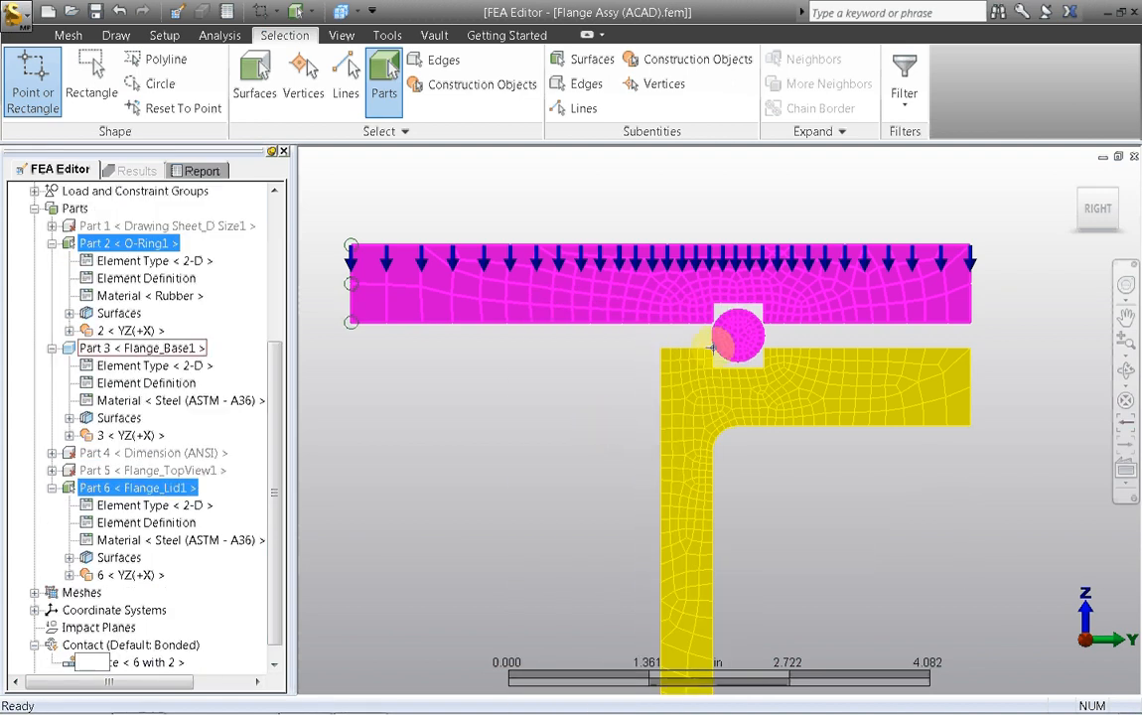
# Step: Define surface contact between the O-ring and the flange base, and clear the selection
pyautogui.click(689, 395)
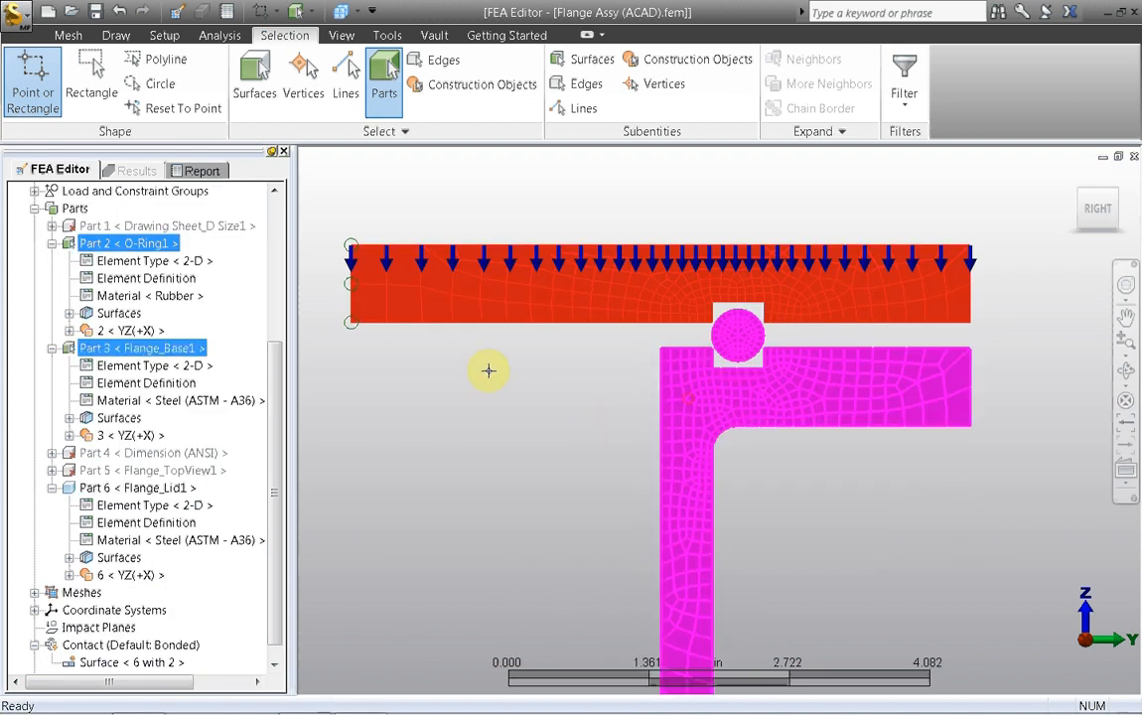
pyautogui.rightClick(478, 366)
pyautogui.moveTo(497, 486)
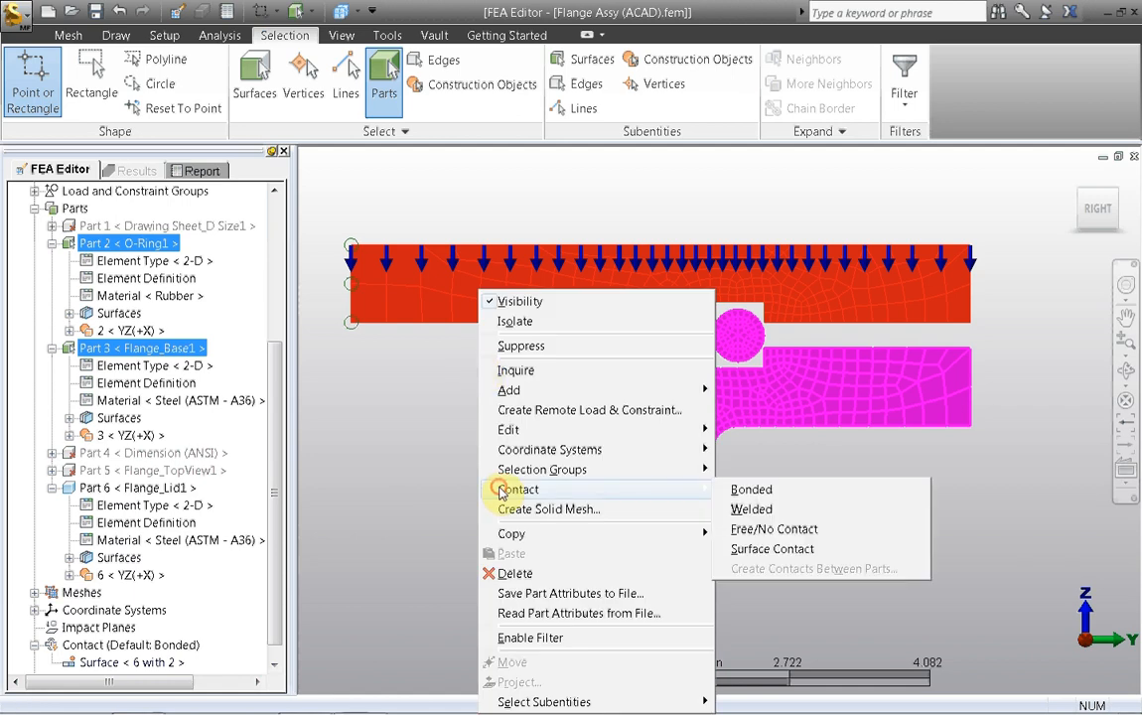
pyautogui.click(745, 549)
pyautogui.click(491, 428)
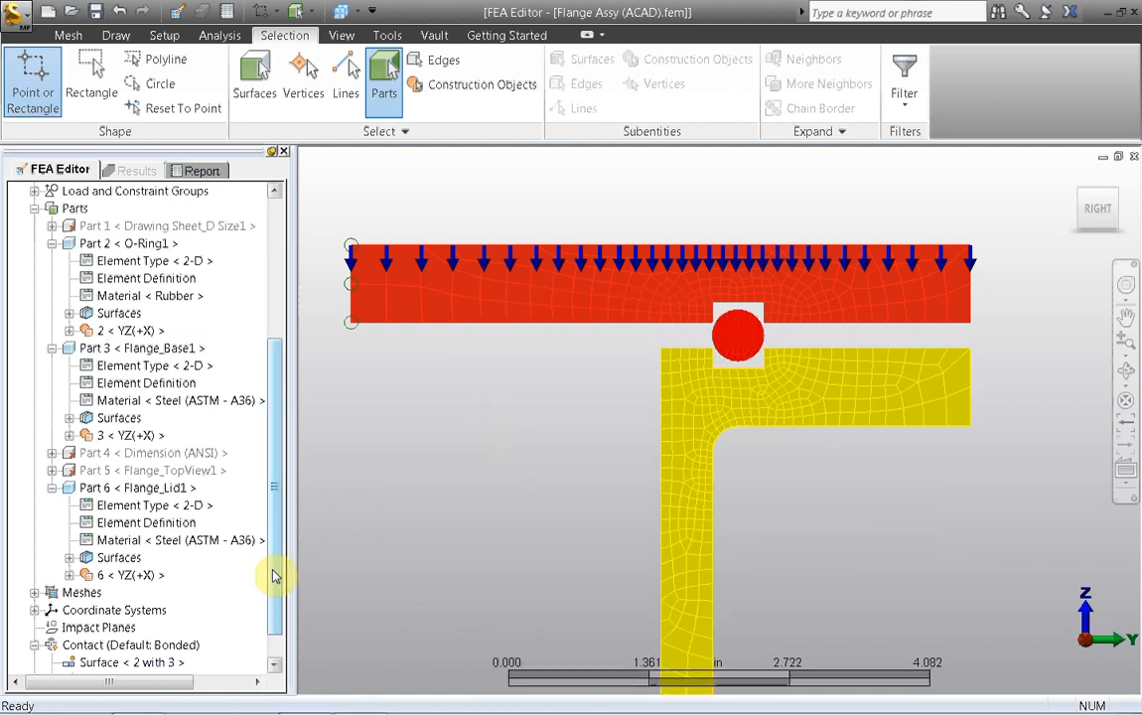
# Step: Set both surface contact pairs to Frictional Contact with a static friction coefficient of 0.6 and a sliding friction coefficient of 0.3
pyautogui.moveTo(272, 572); pyautogui.dragTo(282, 640)
pyautogui.click(94, 628)
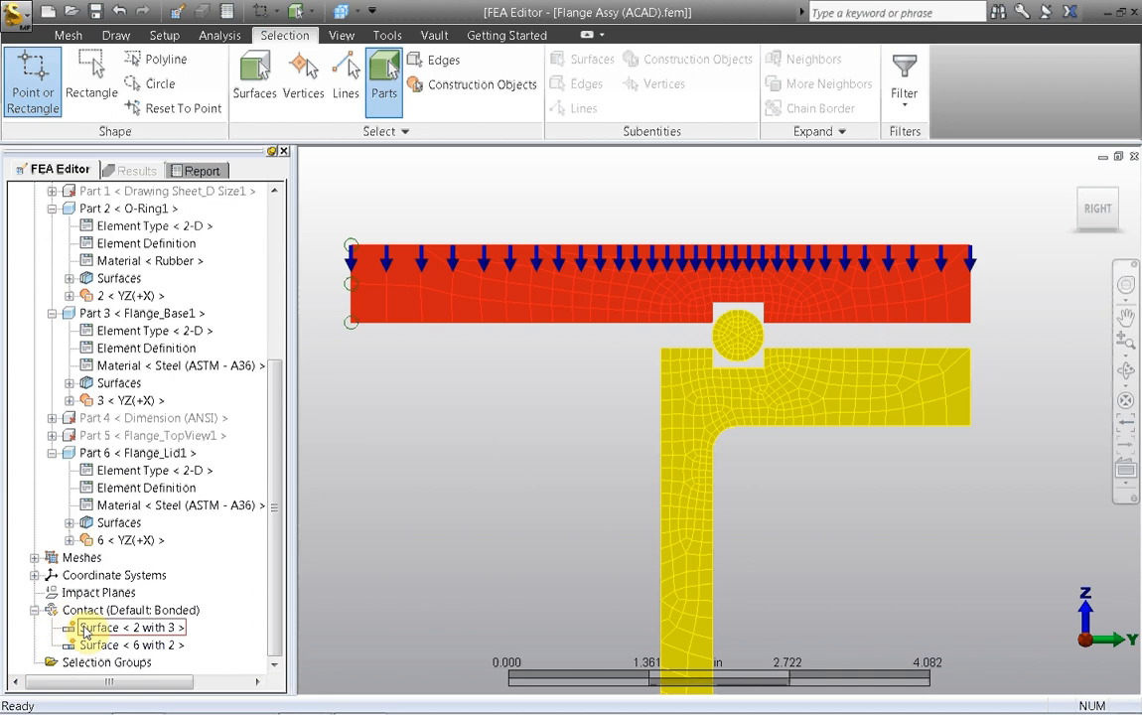
pyautogui.click(91, 646)
pyautogui.click(419, 446)
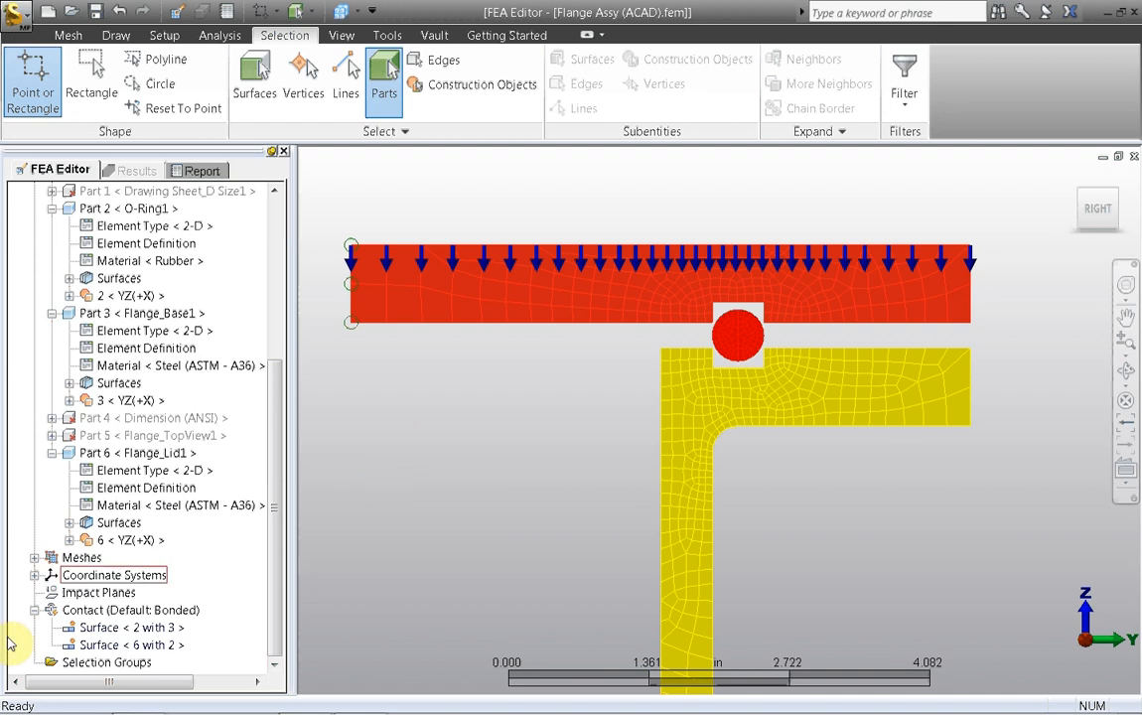
pyautogui.click(99, 627)
pyautogui.keyDown('ctrl'); pyautogui.click(104, 646); pyautogui.keyUp('ctrl')
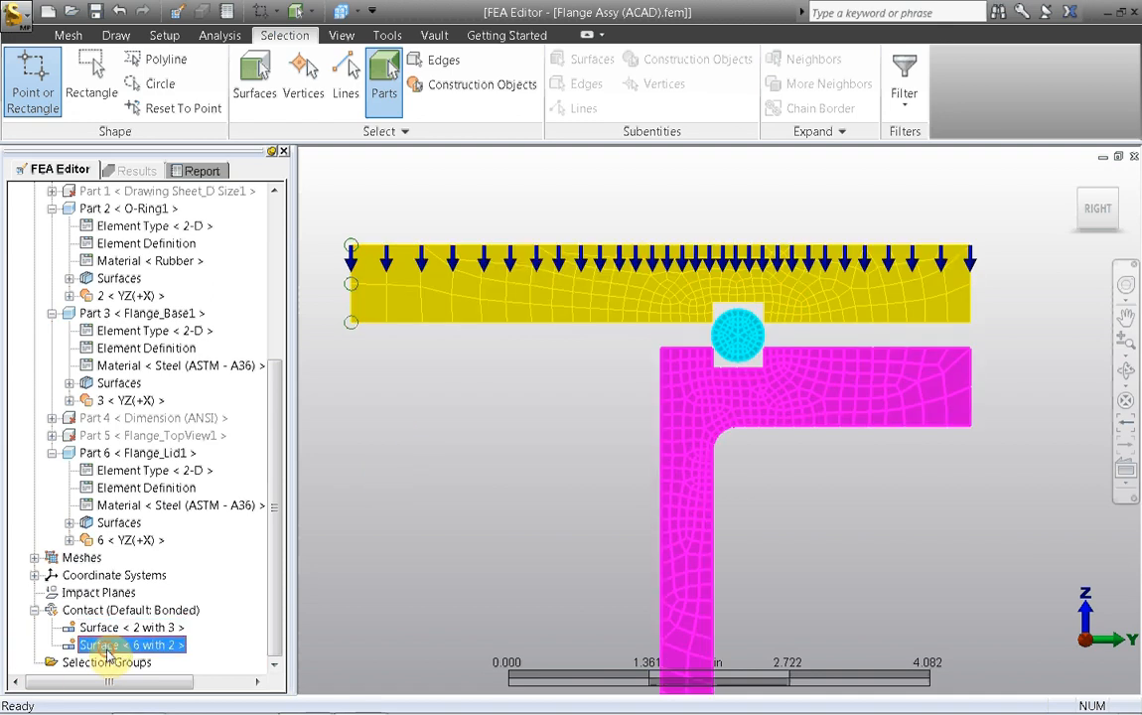
pyautogui.rightClick(106, 647)
pyautogui.click(124, 610)
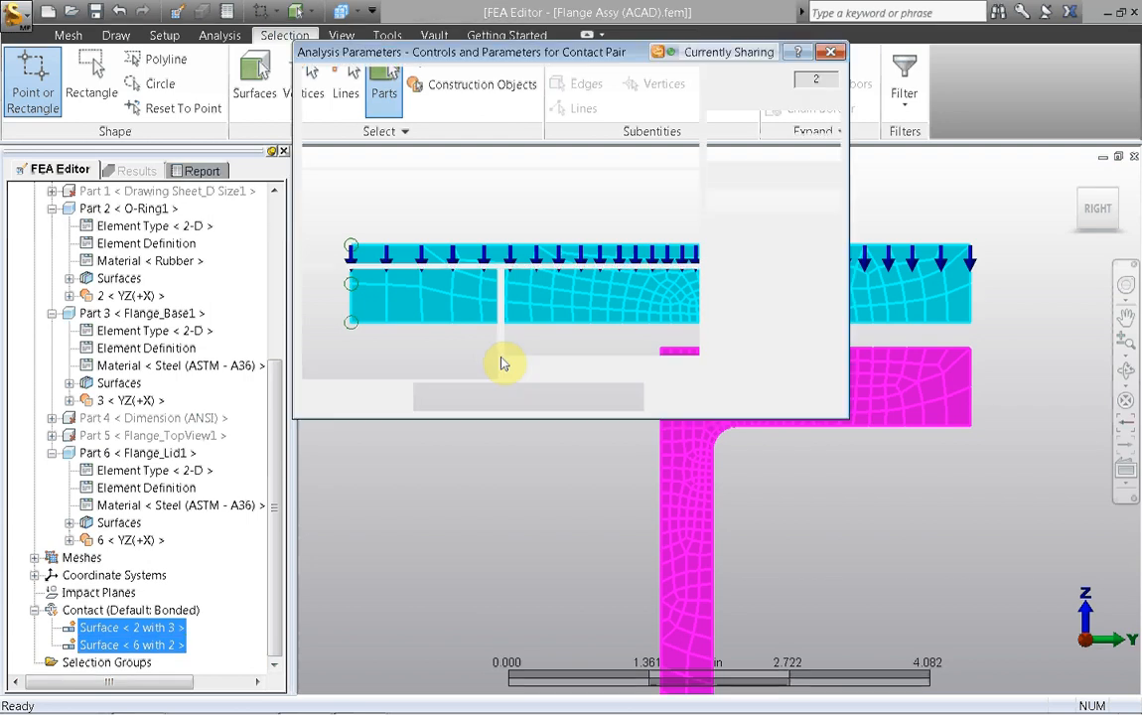
pyautogui.click(529, 120)
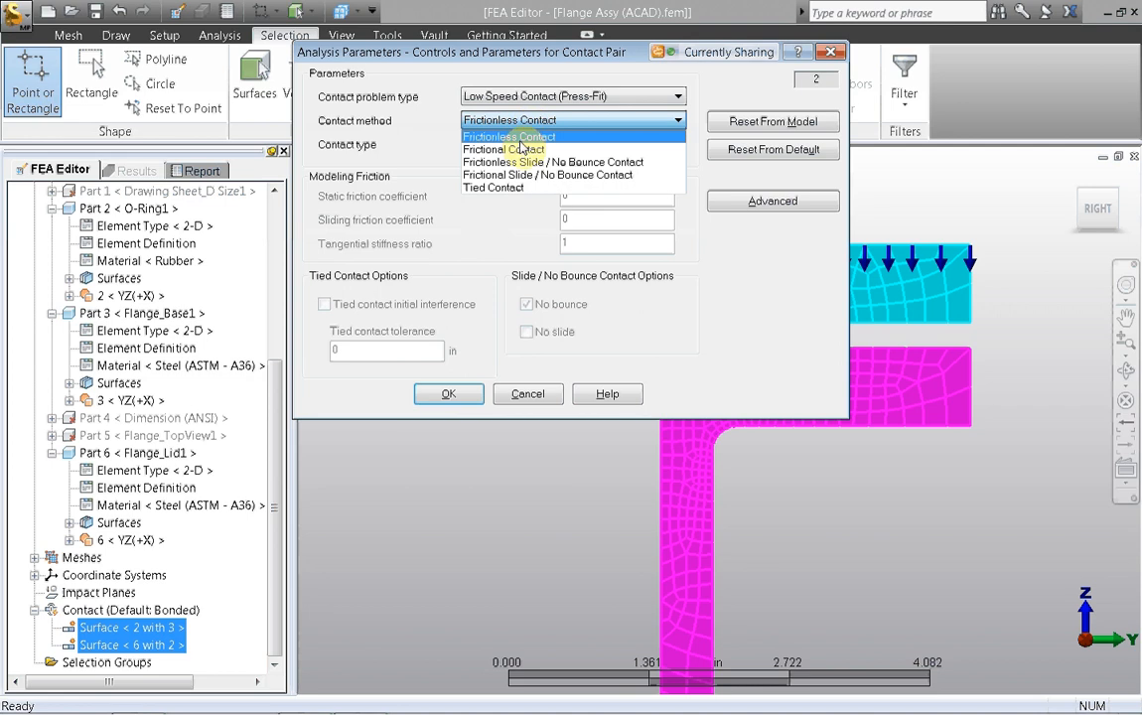
pyautogui.click(509, 145)
pyautogui.doubleClick(565, 197)
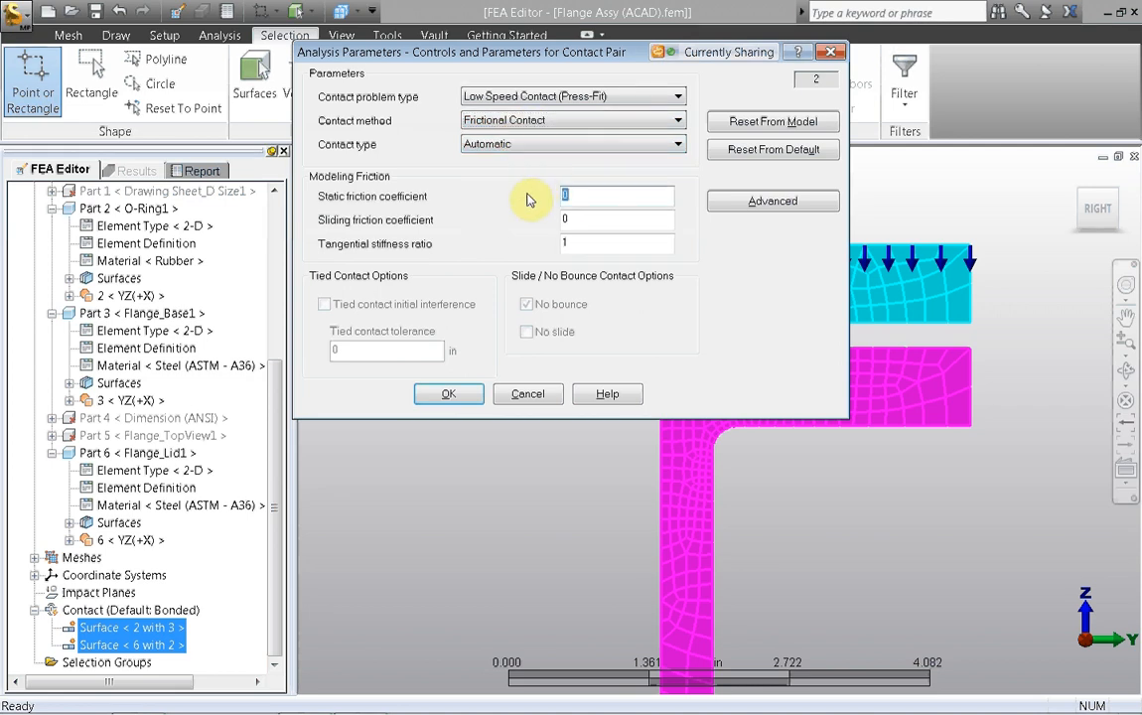
pyautogui.write('.6')
pyautogui.press('Tab')
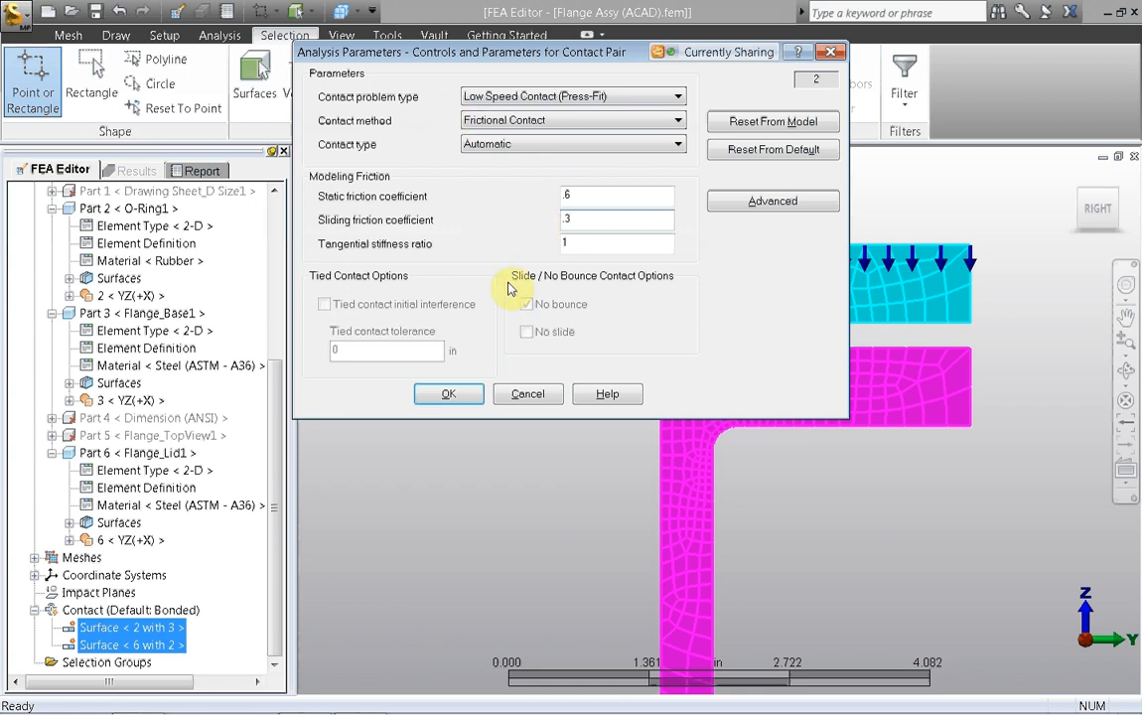
# Step: Set the extension of contact element sides to Smoothed in the advanced geometry parameters, and accept the contact pair settings
pyautogui.click(739, 196)
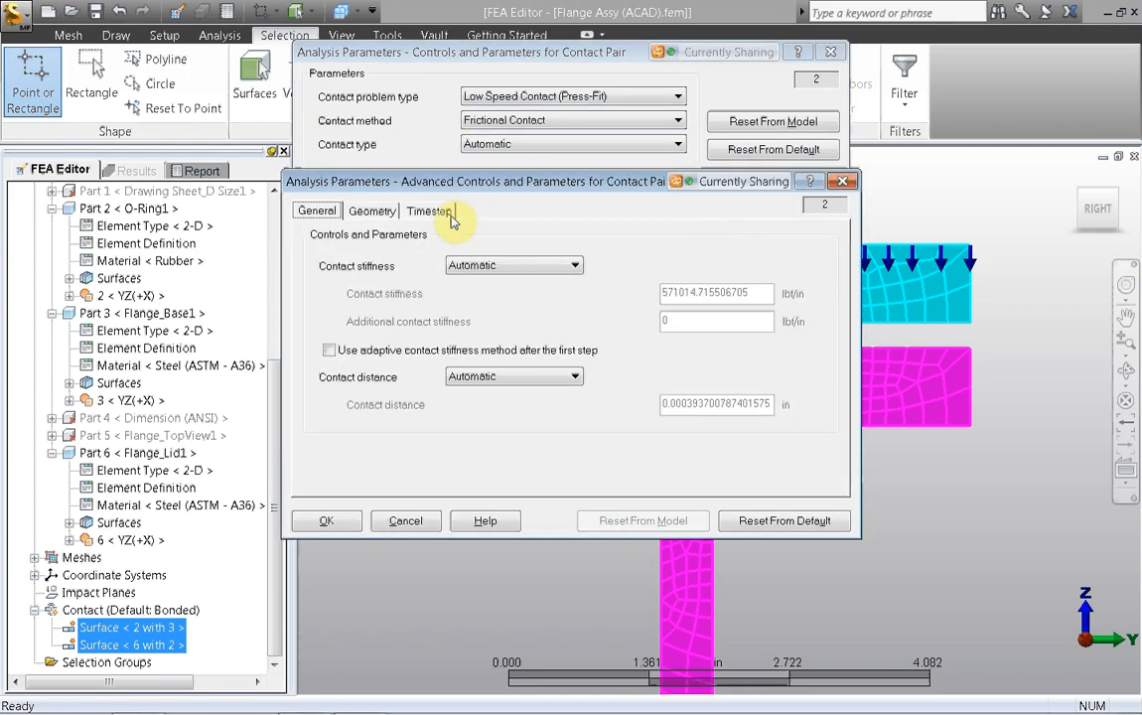
pyautogui.click(376, 211)
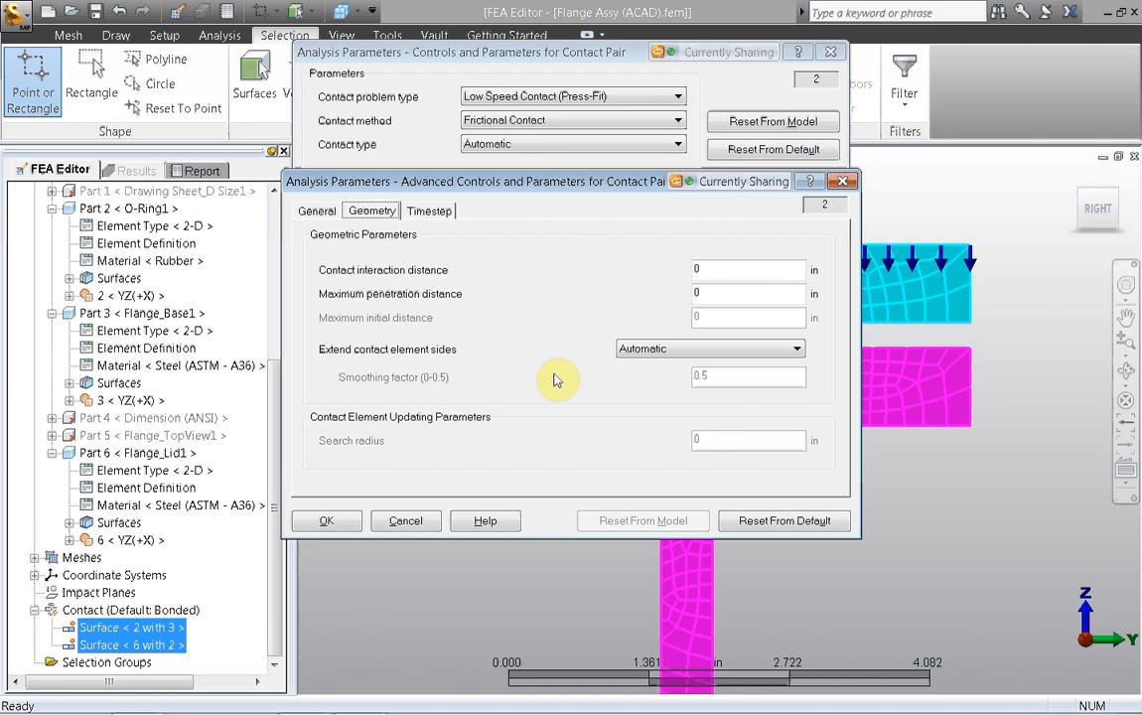
pyautogui.click(663, 351)
pyautogui.click(650, 387)
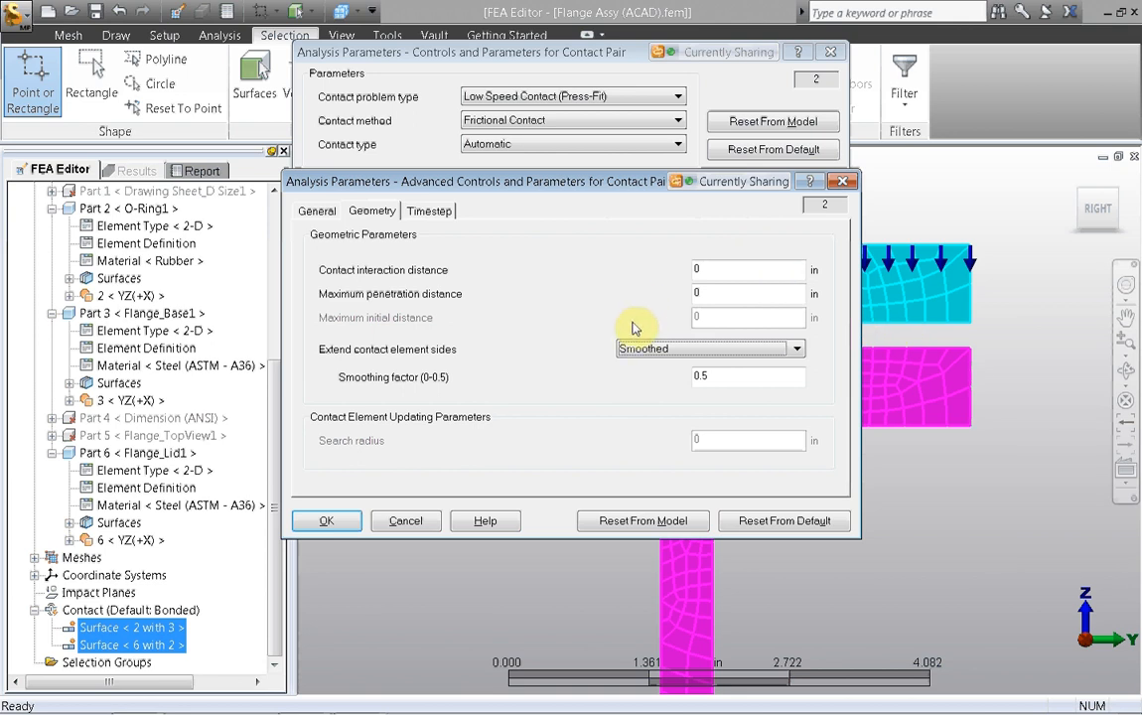
pyautogui.click(327, 520)
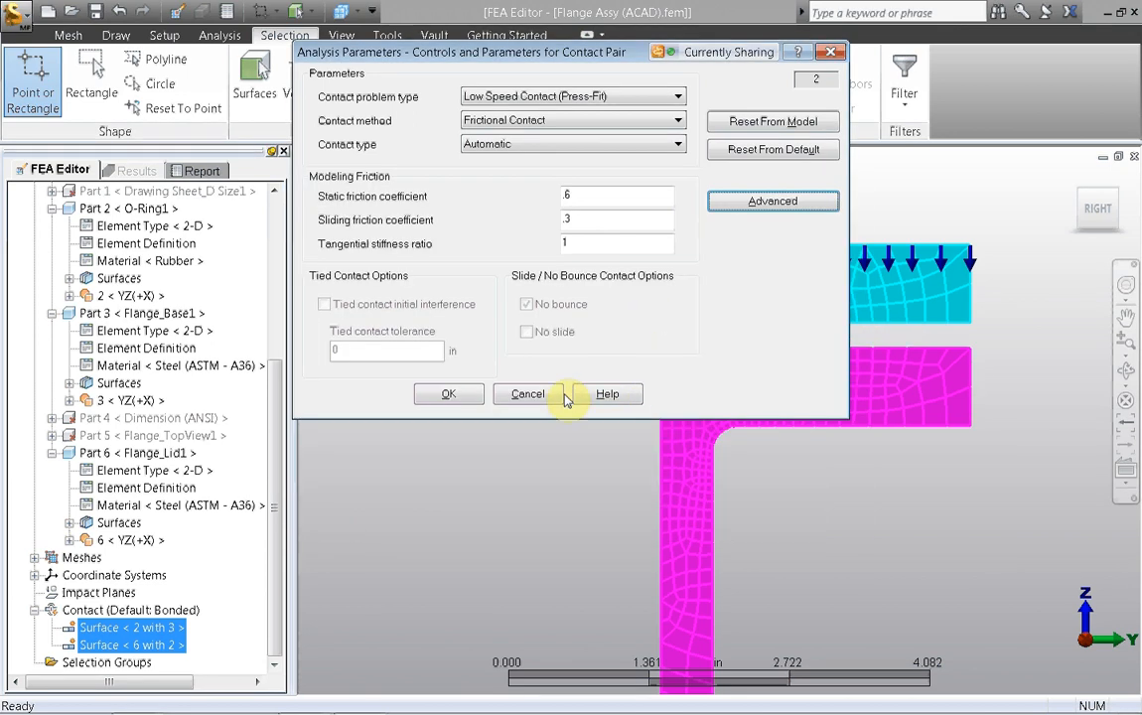
pyautogui.click(449, 394)
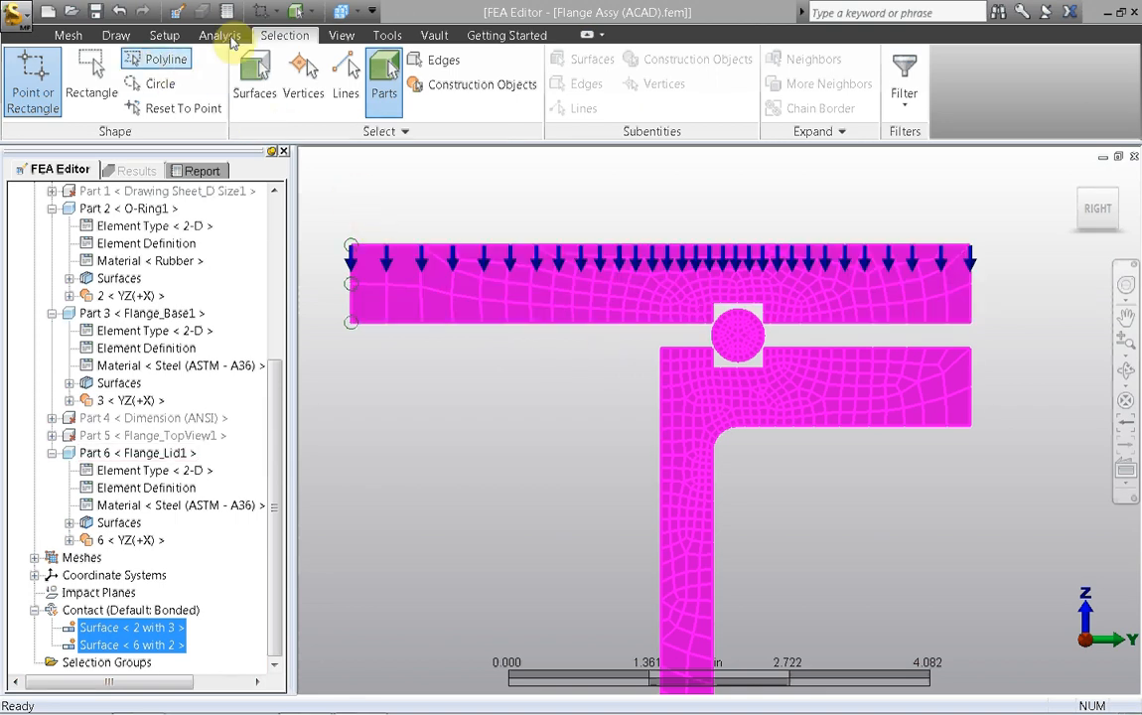
# Step: Define the analysis event's step input by capture rate, with a rate of 25 steps/s
pyautogui.click(164, 35)
pyautogui.click(1020, 87)
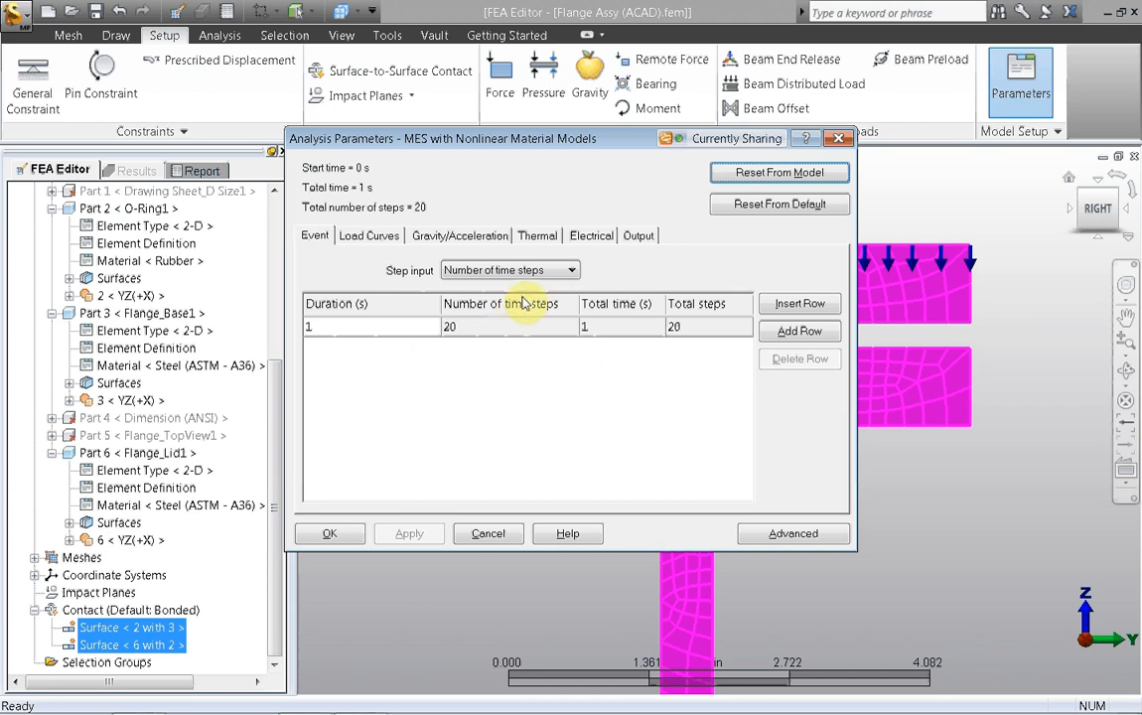
pyautogui.click(563, 273)
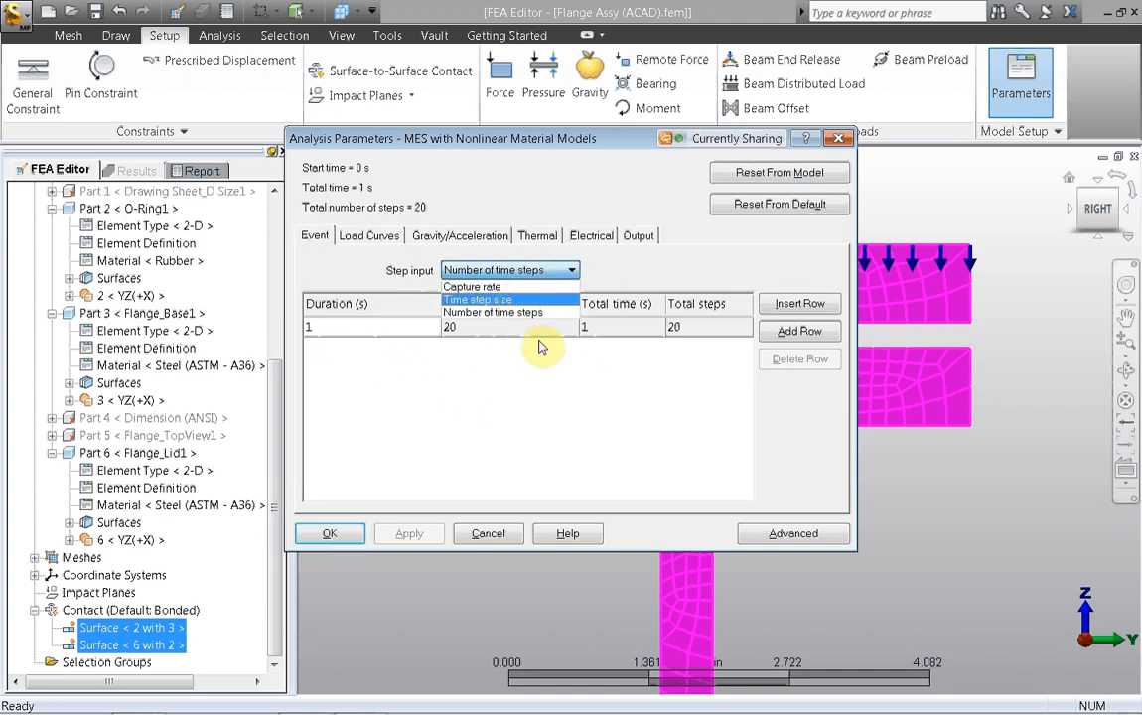
pyautogui.click(457, 287)
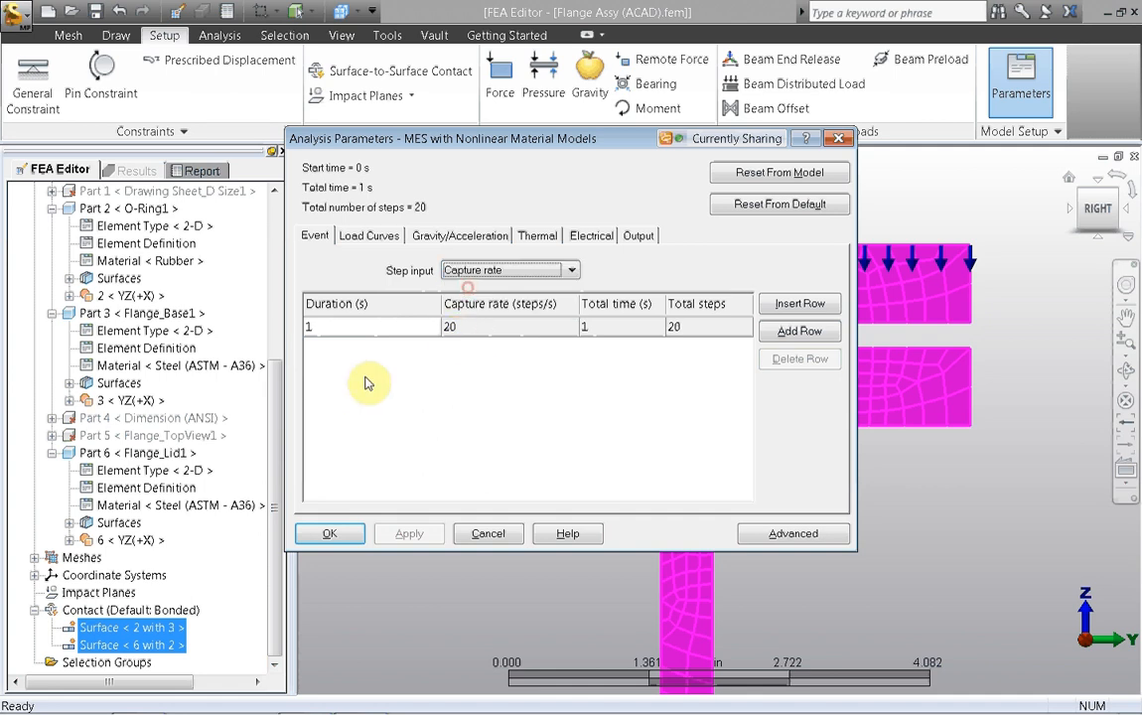
pyautogui.click(538, 271)
pyautogui.click(505, 289)
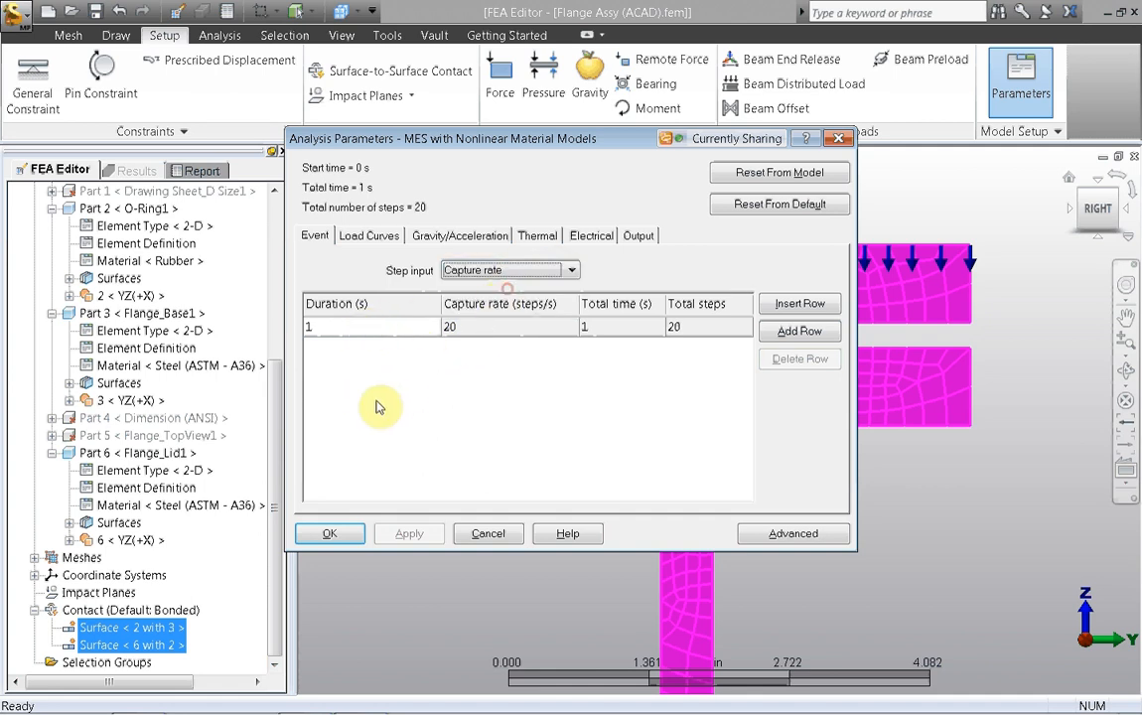
pyautogui.click(484, 330)
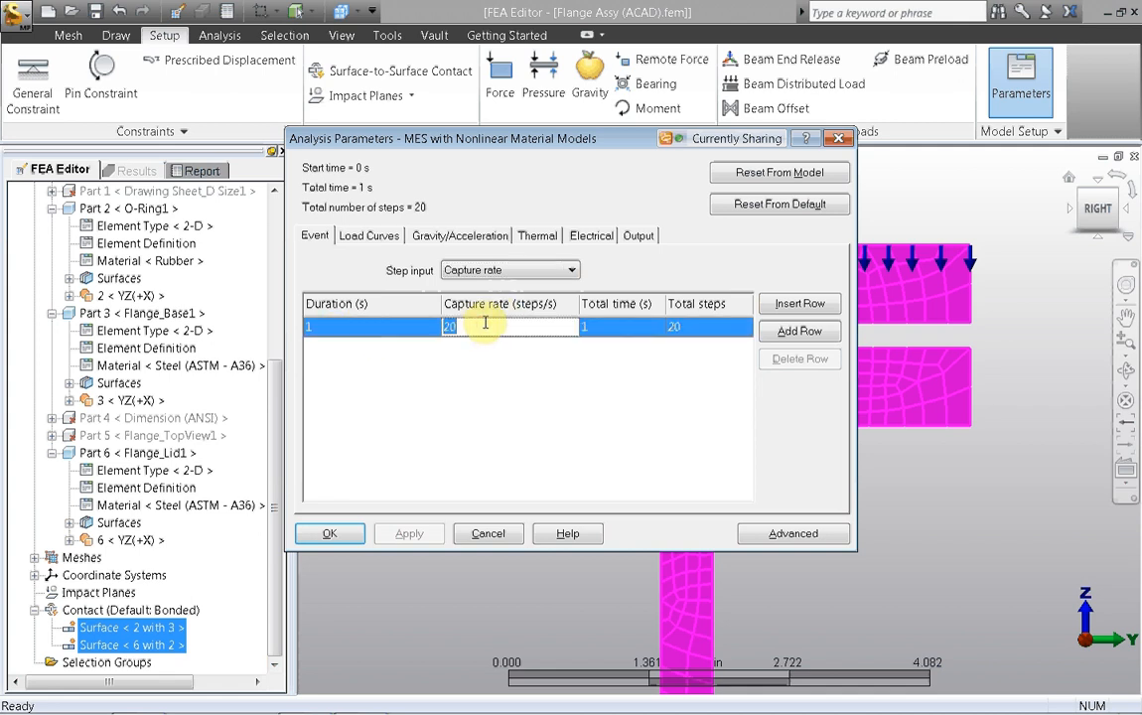
pyautogui.write('25')
pyautogui.click(478, 380)
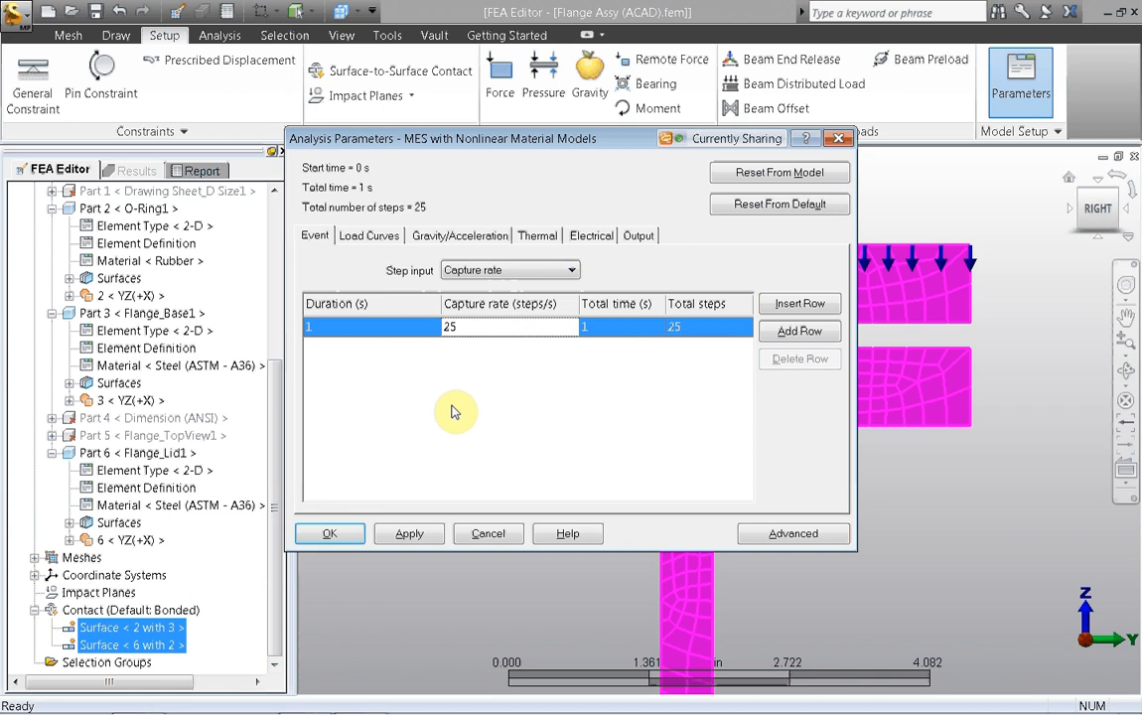
# Step: Check the data of load curve 1 and accept the analysis parameters
pyautogui.click(368, 237)
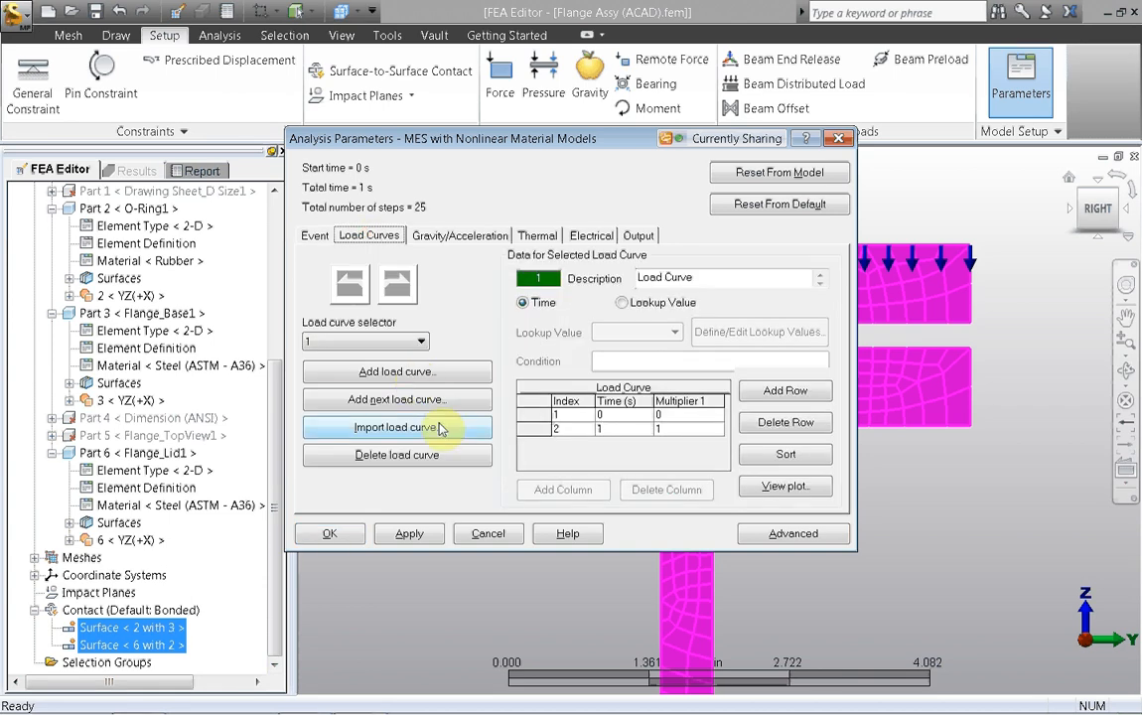
pyautogui.moveTo(609, 144); pyautogui.dragTo(492, 109)
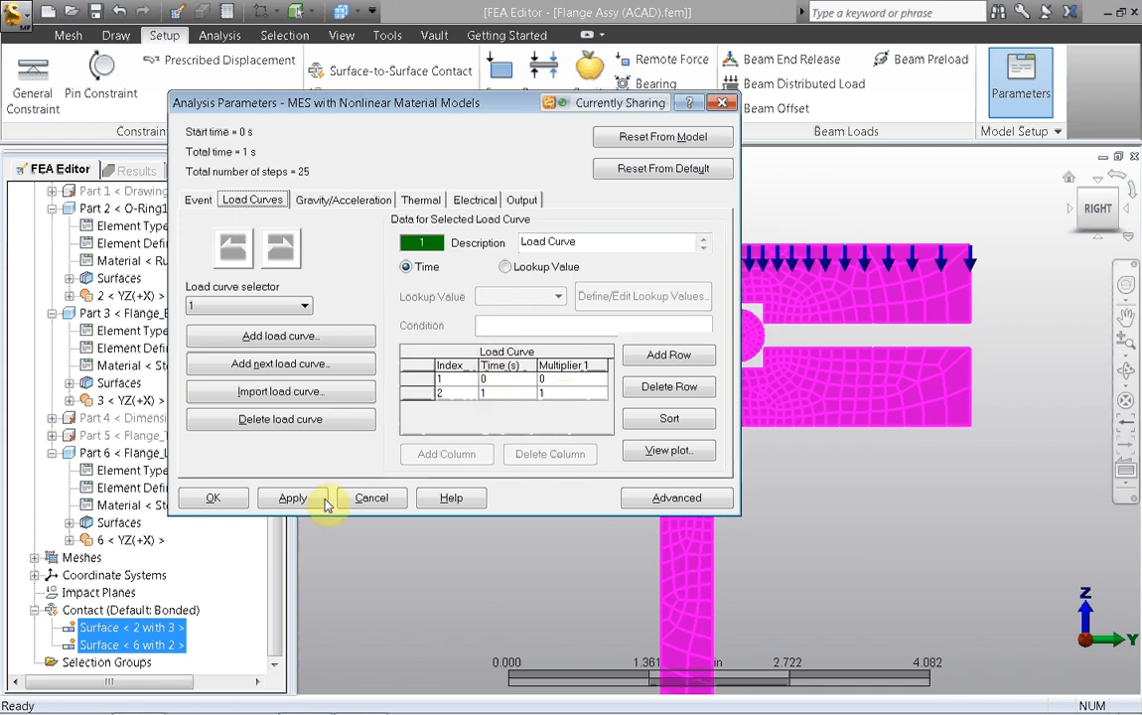
pyautogui.click(227, 505)
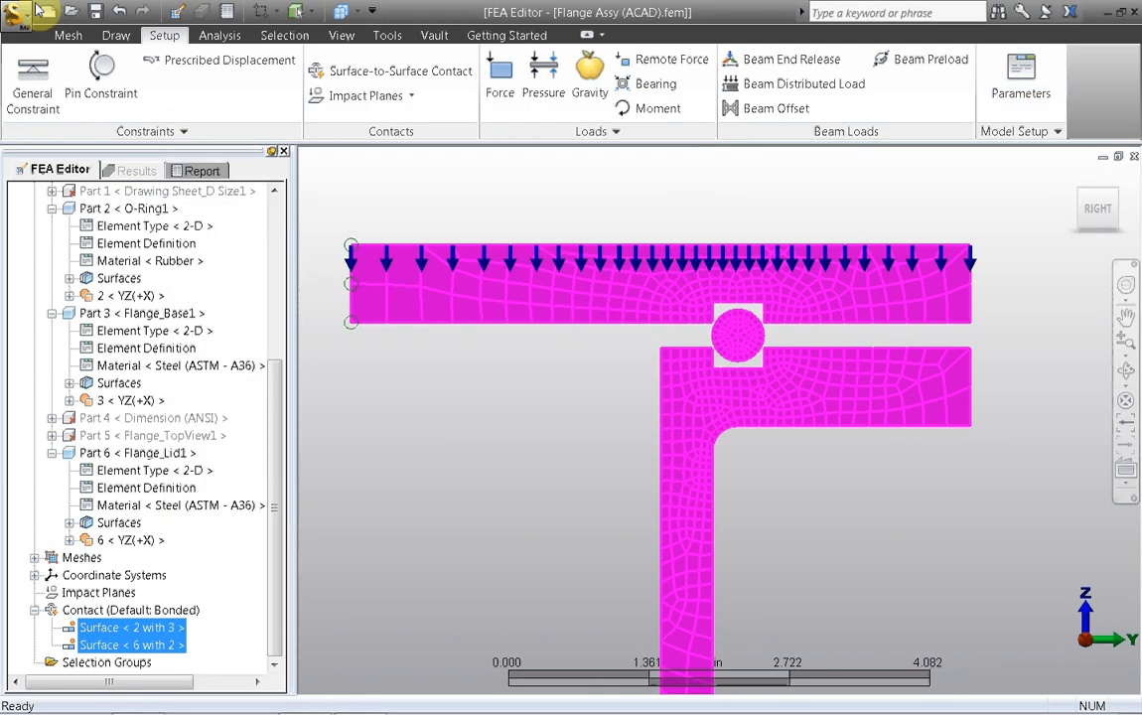
# Step: Run the simulation and display the analysis log while it is solving
pyautogui.click(219, 36)
pyautogui.click(34, 79)
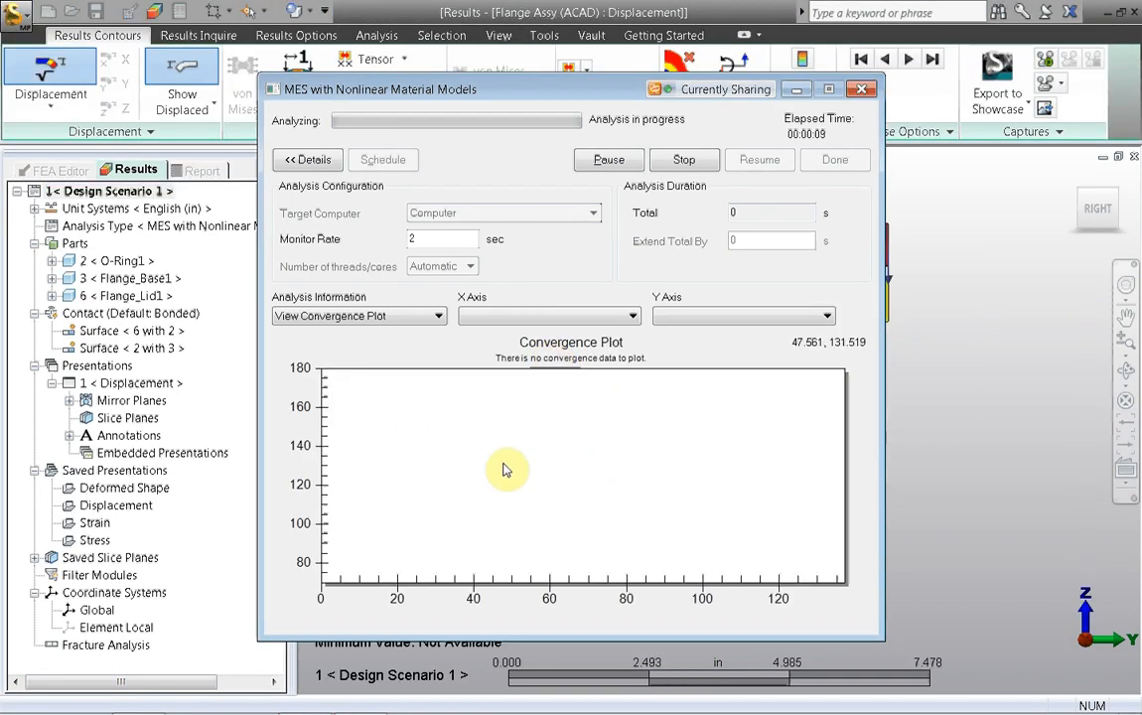
pyautogui.click(438, 316)
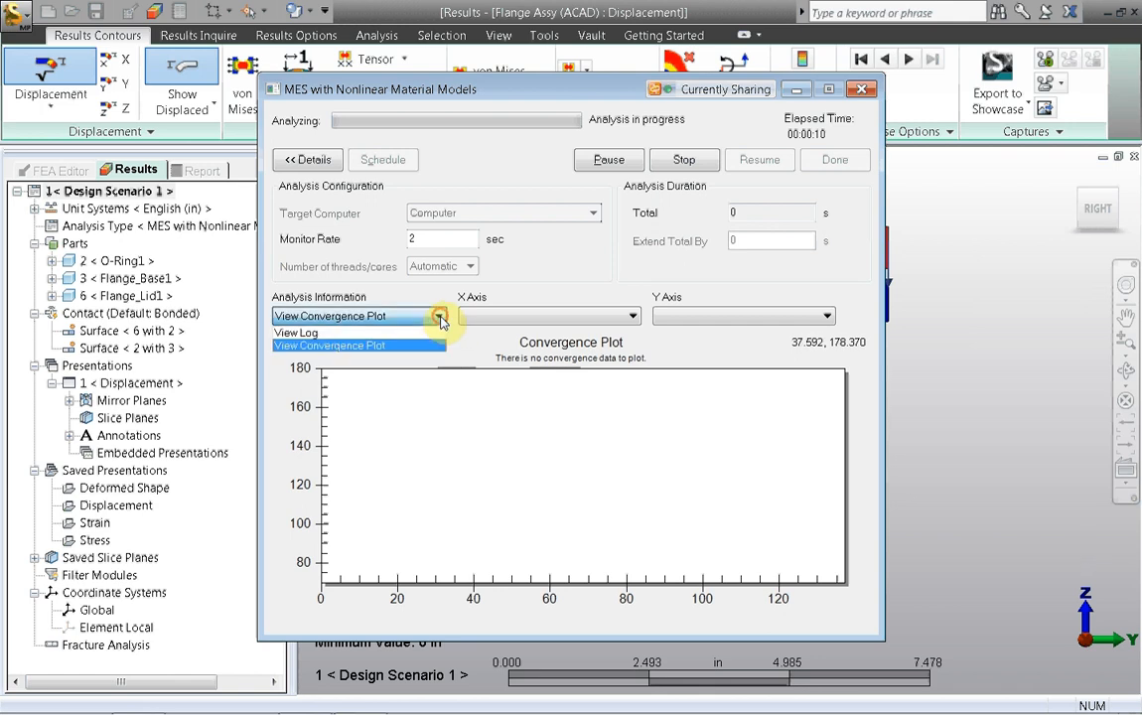
pyautogui.click(298, 333)
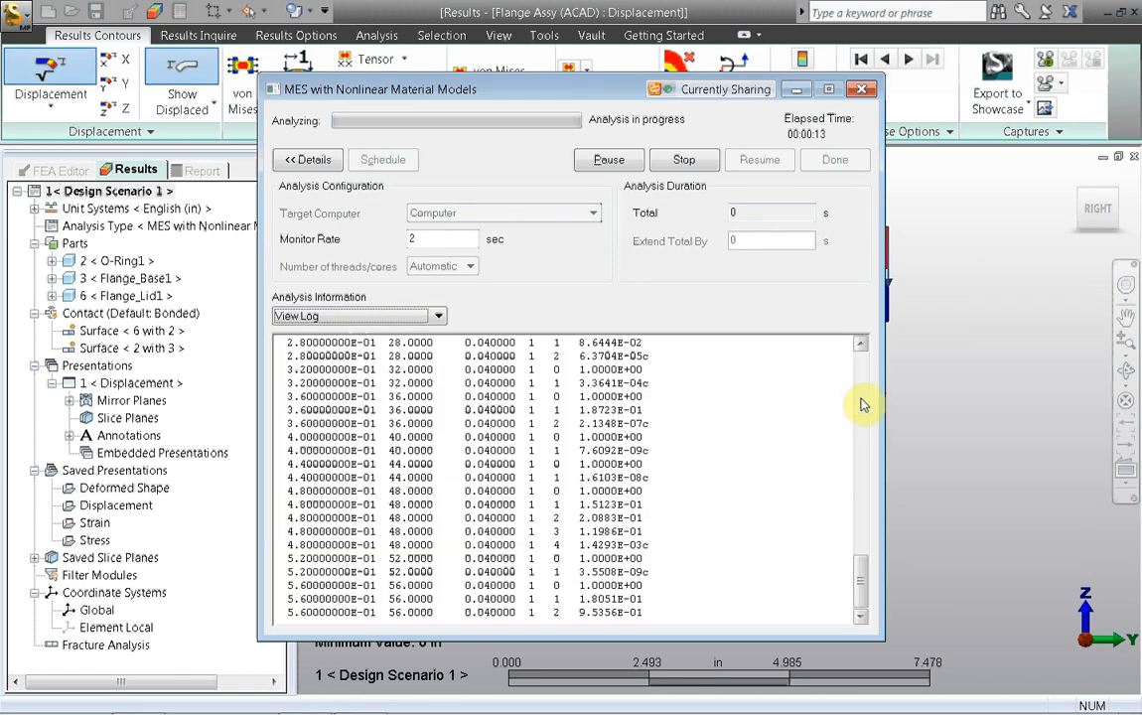
# Step: Show the convergence plot with Time on the X axis and Number of iterations on the Y axis, and minimize the analysis window
pyautogui.click(439, 315)
pyautogui.click(331, 346)
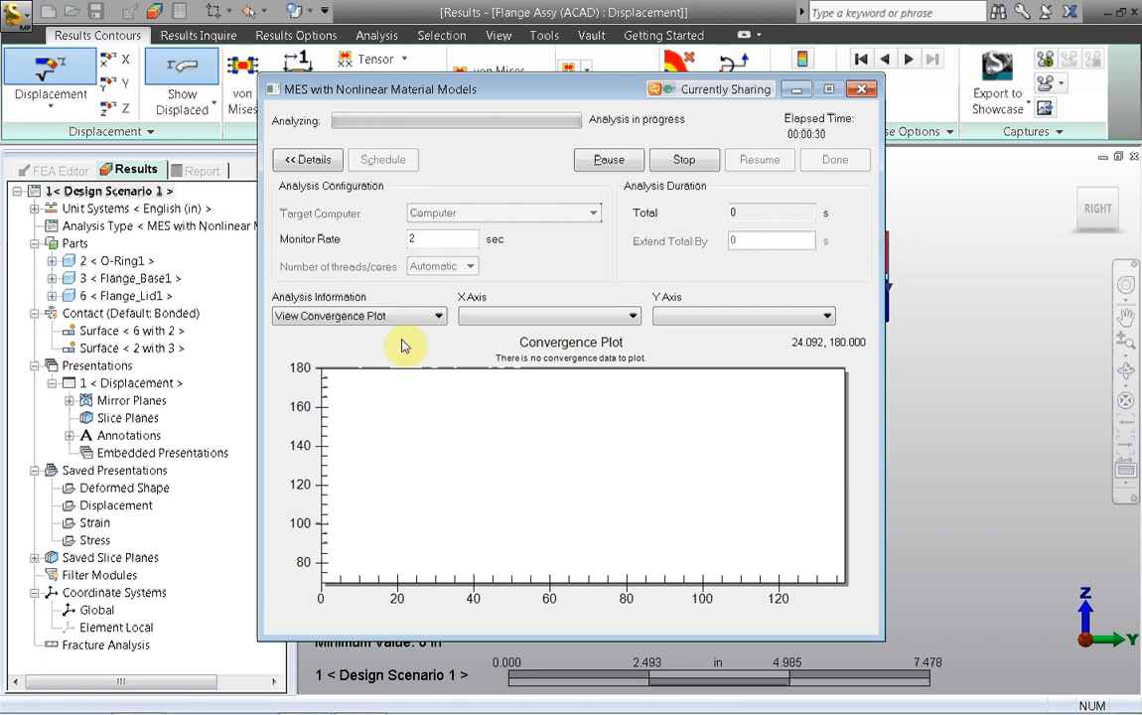
pyautogui.click(633, 318)
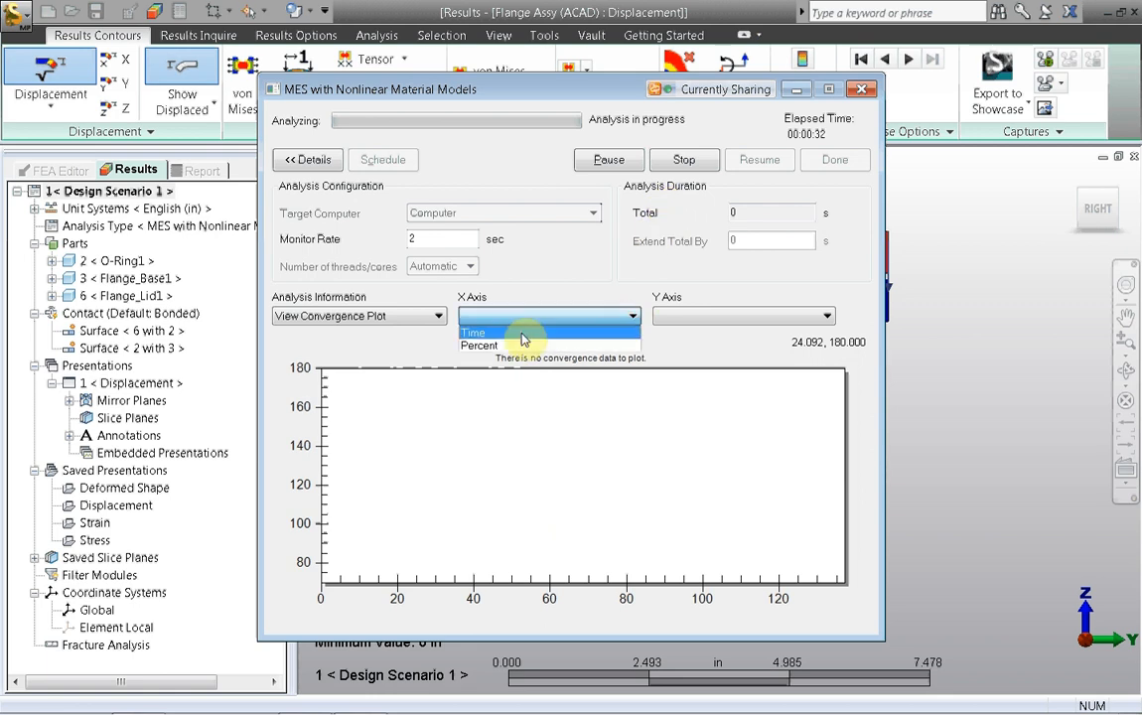
pyautogui.click(516, 336)
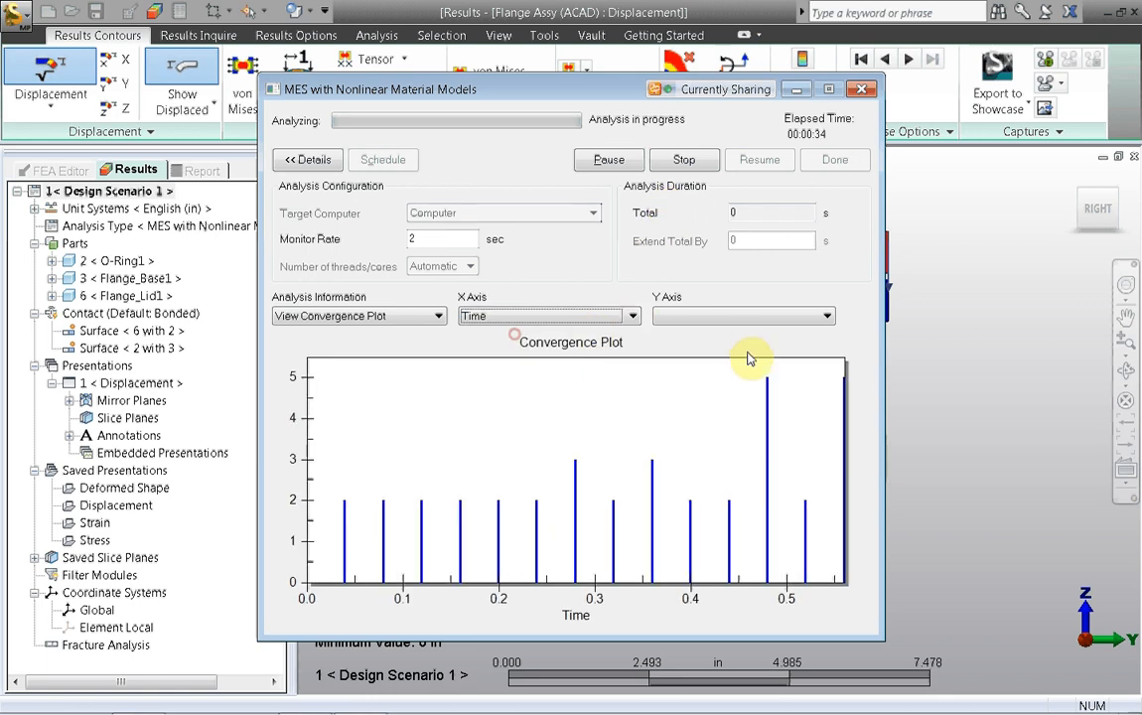
pyautogui.click(826, 317)
pyautogui.click(760, 334)
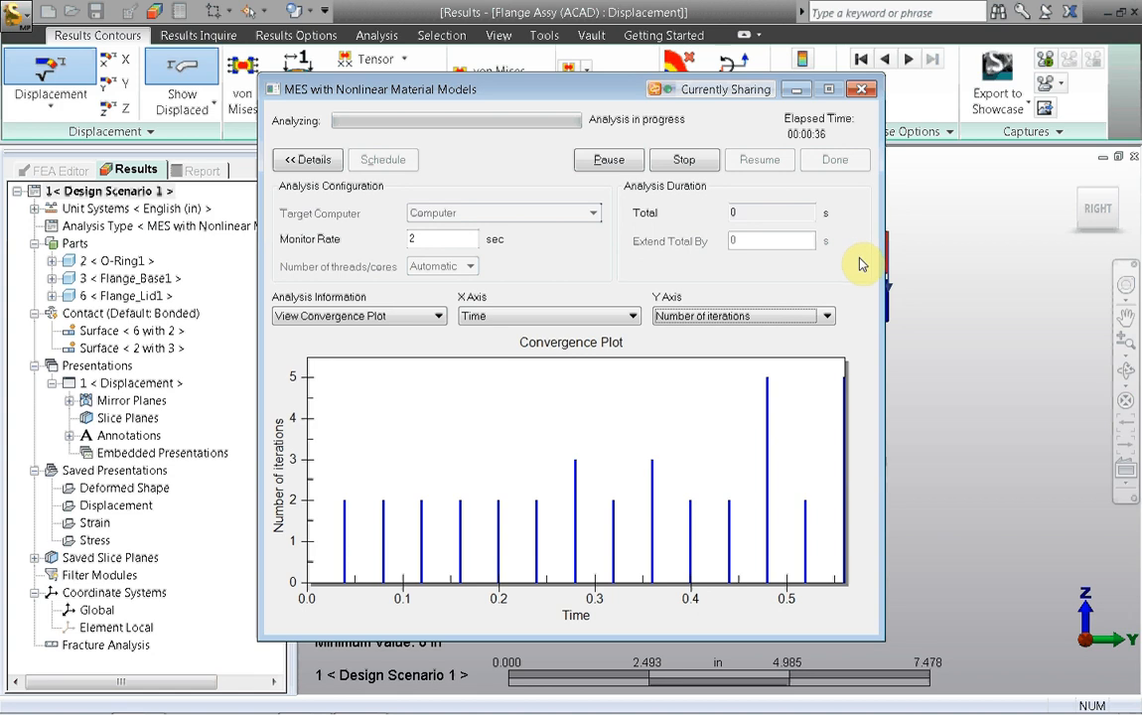
pyautogui.click(796, 89)
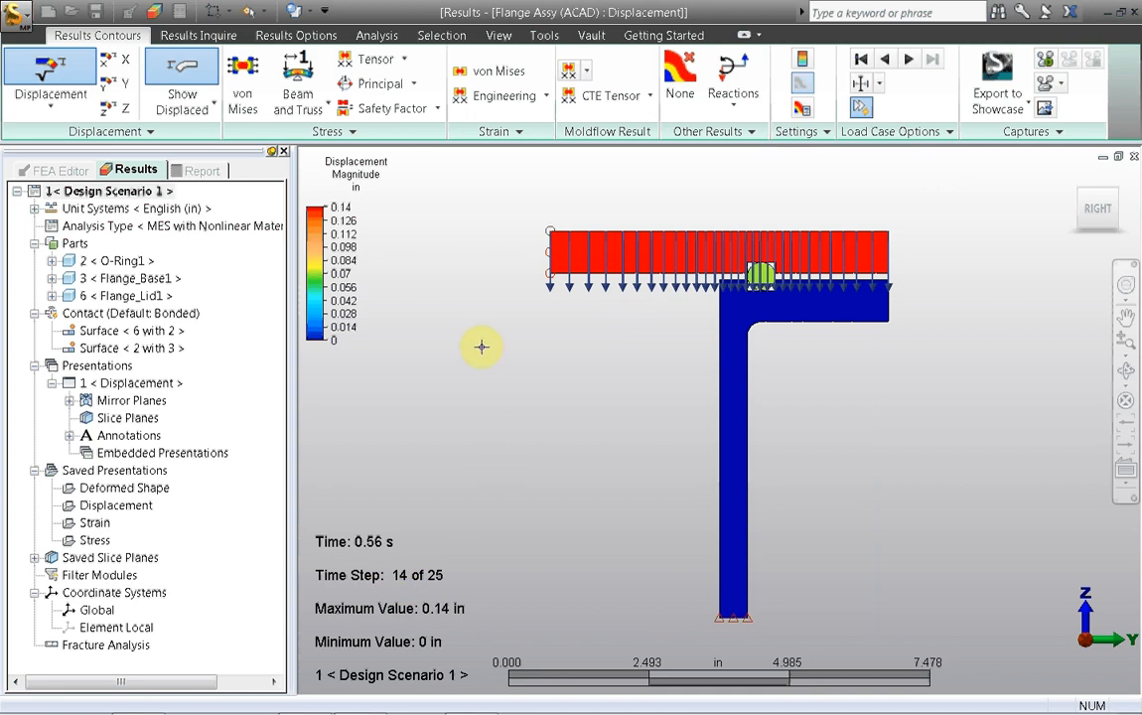
# Step: Hide the loads and constraints in the displacement results view
pyautogui.scroll(1, 500, 313)
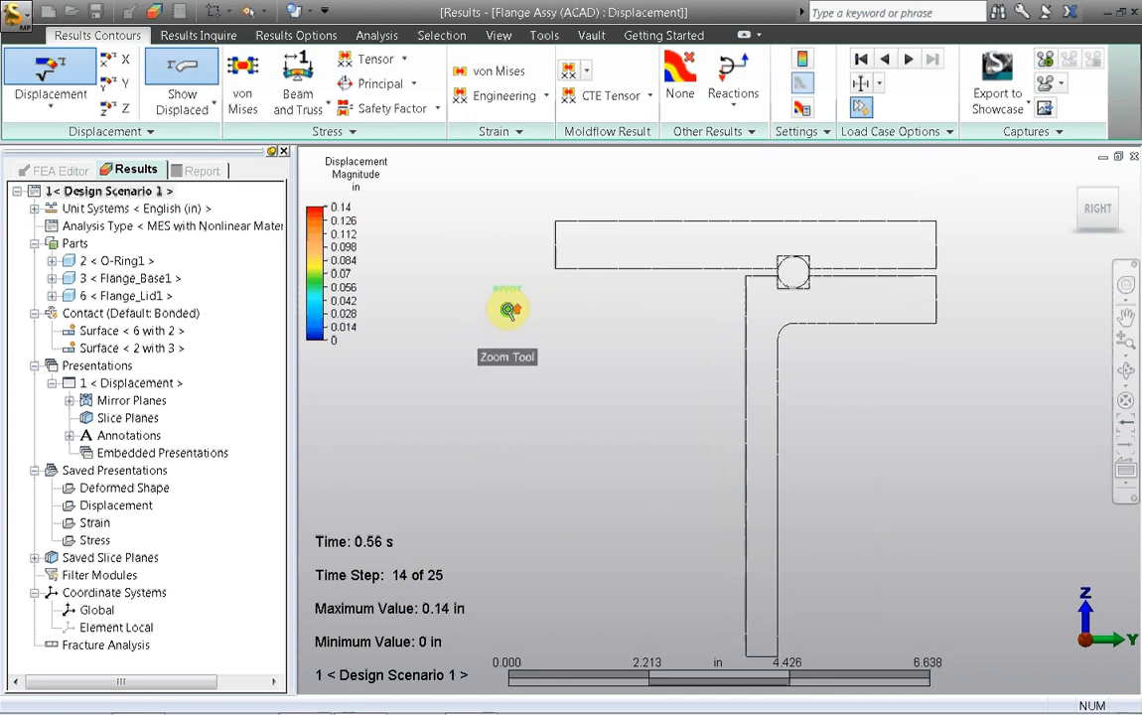
pyautogui.moveTo(507, 312); pyautogui.dragTo(488, 350, button='middle')
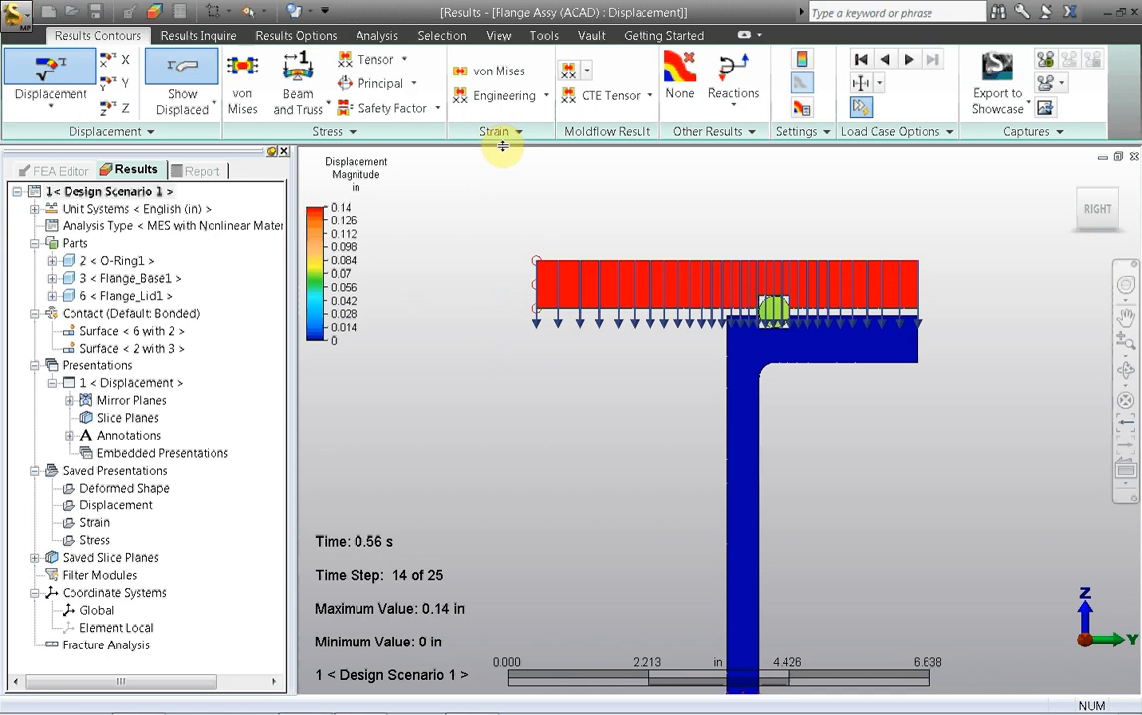
pyautogui.click(499, 35)
pyautogui.click(36, 99)
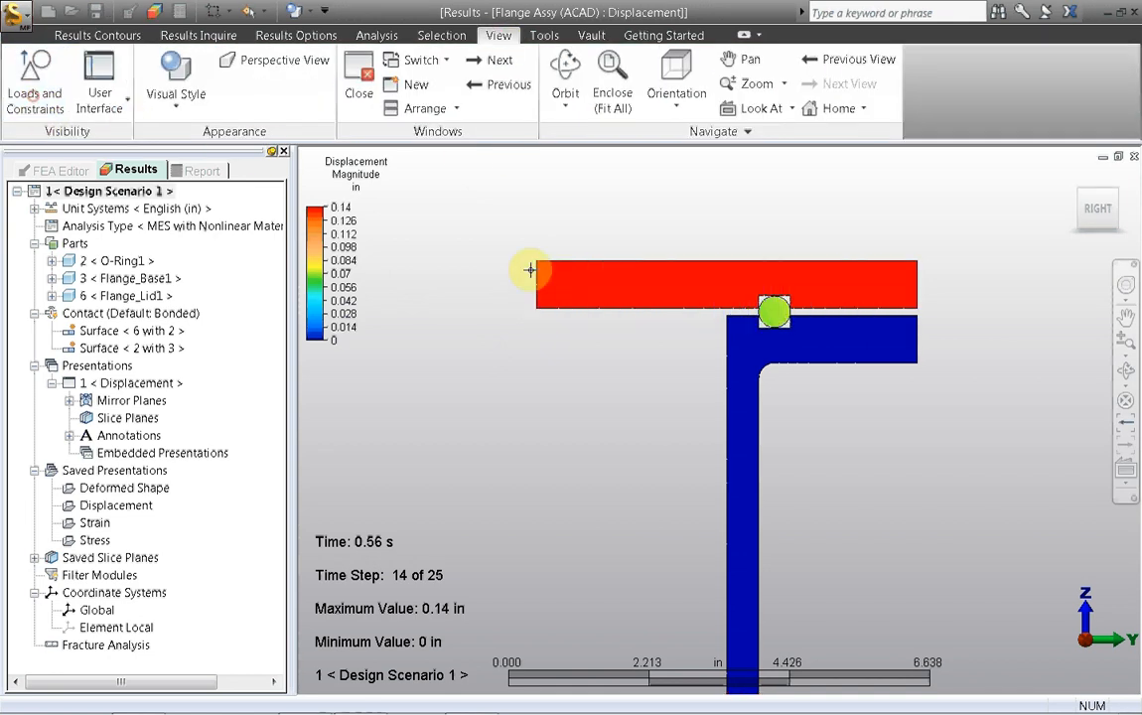
pyautogui.scroll(2, 735, 245)
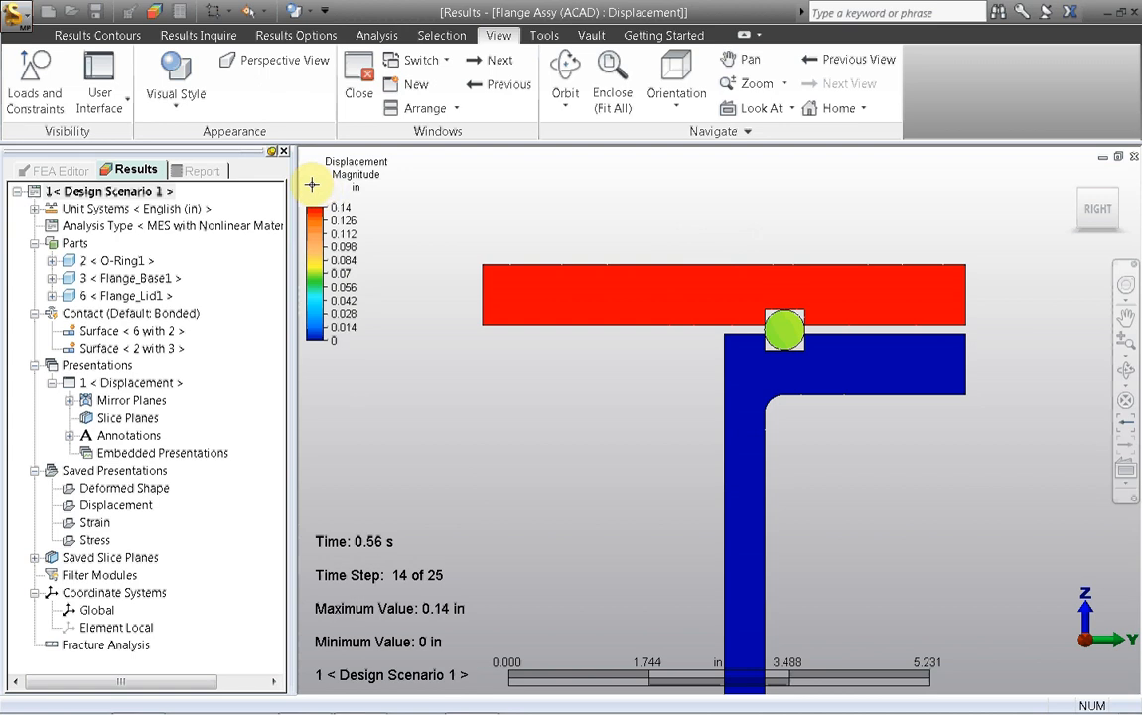
# Step: Turn off automatic advance of the load cases and step forward through the displacement results from the first time step
pyautogui.click(178, 38)
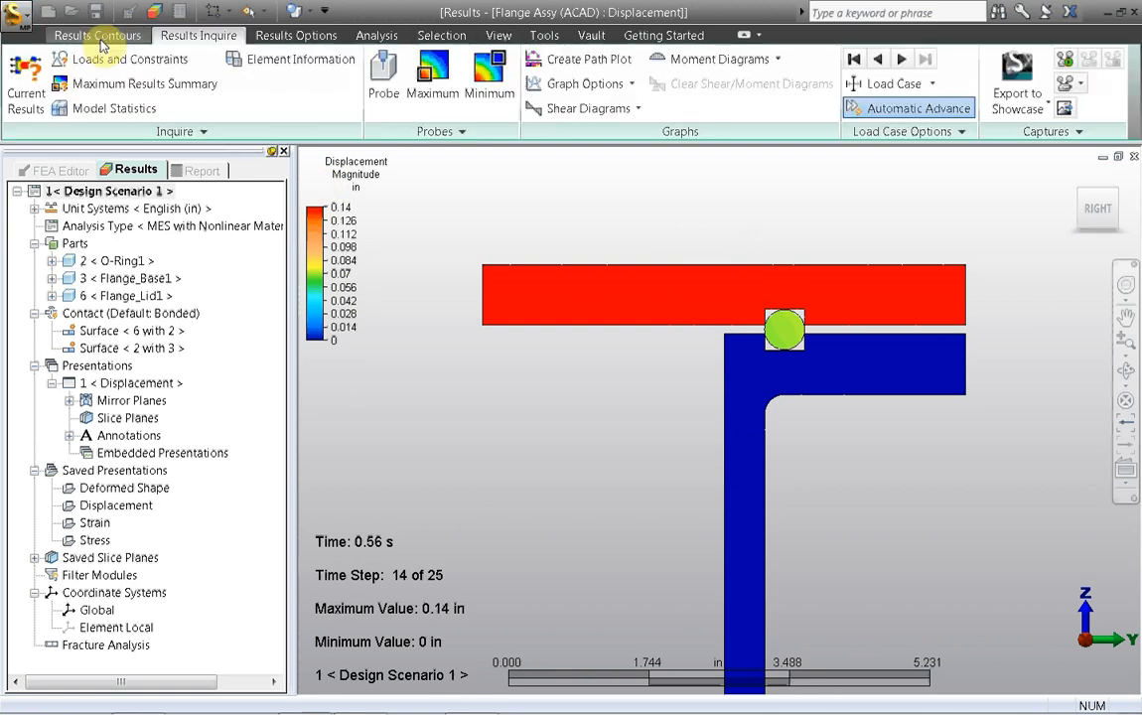
pyautogui.click(889, 108)
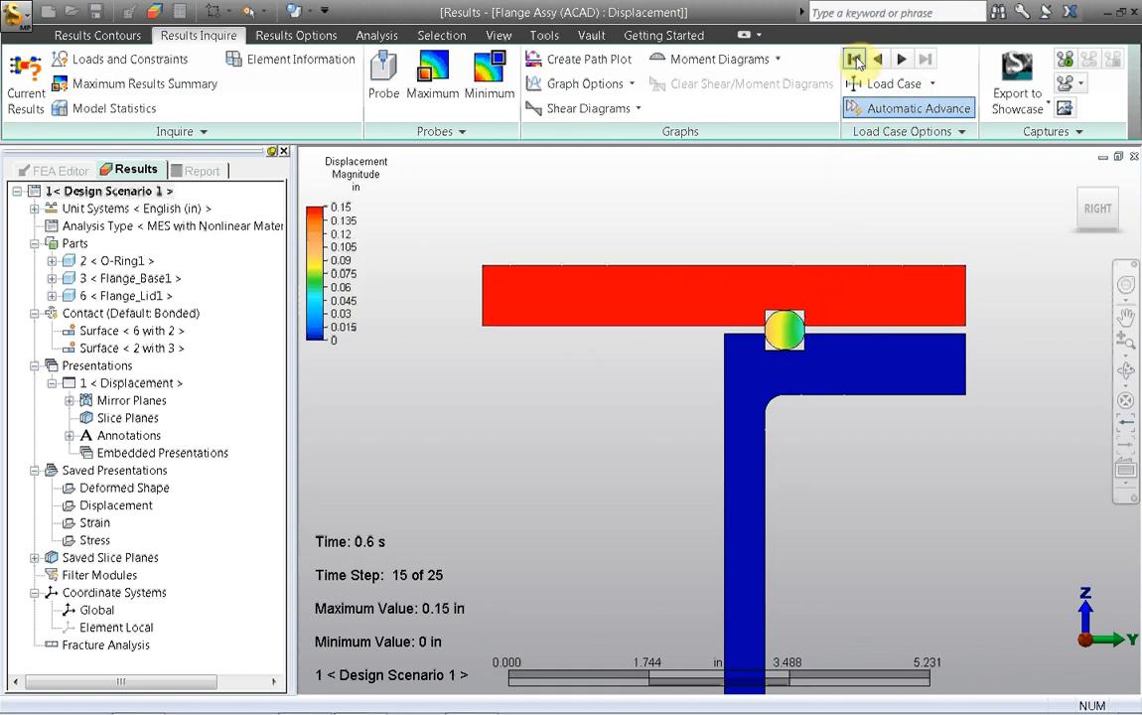
pyautogui.click(854, 60)
pyautogui.click(880, 108)
pyautogui.click(901, 60)
pyautogui.click(901, 60)
pyautogui.click(901, 59)
pyautogui.click(901, 59)
pyautogui.click(901, 60)
pyautogui.click(900, 60)
pyautogui.click(901, 60)
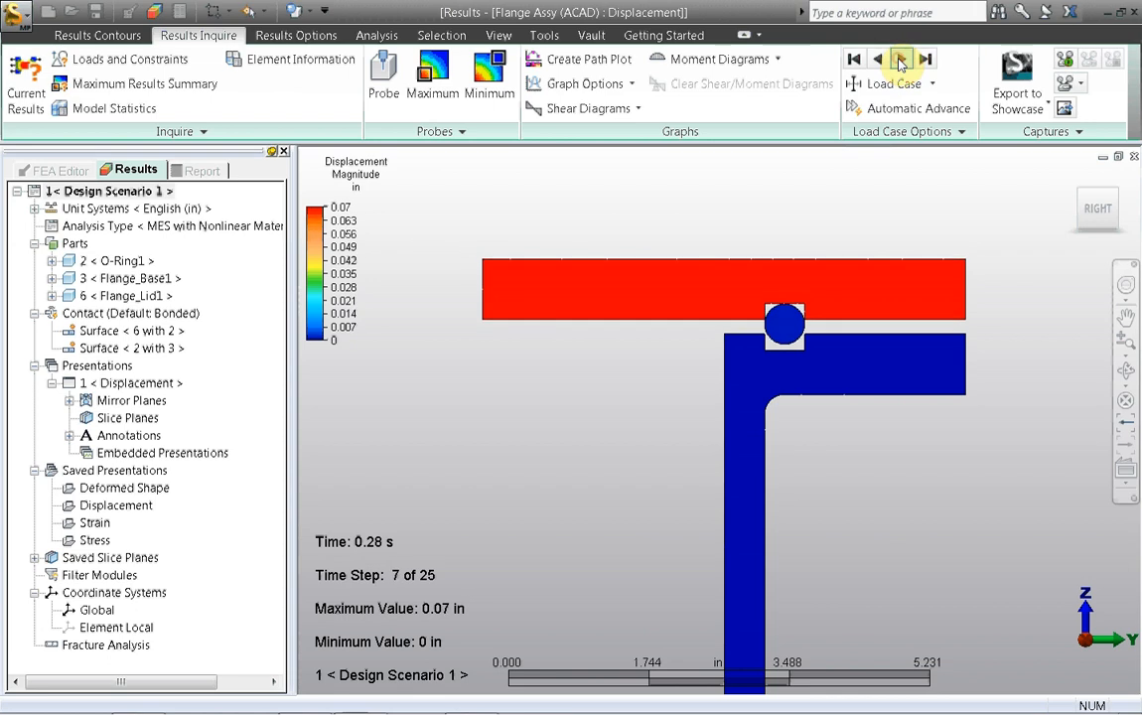
pyautogui.click(901, 60)
# Step: Play and stop the displacement results animation, and open the saved Stress presentation
pyautogui.click(1064, 60)
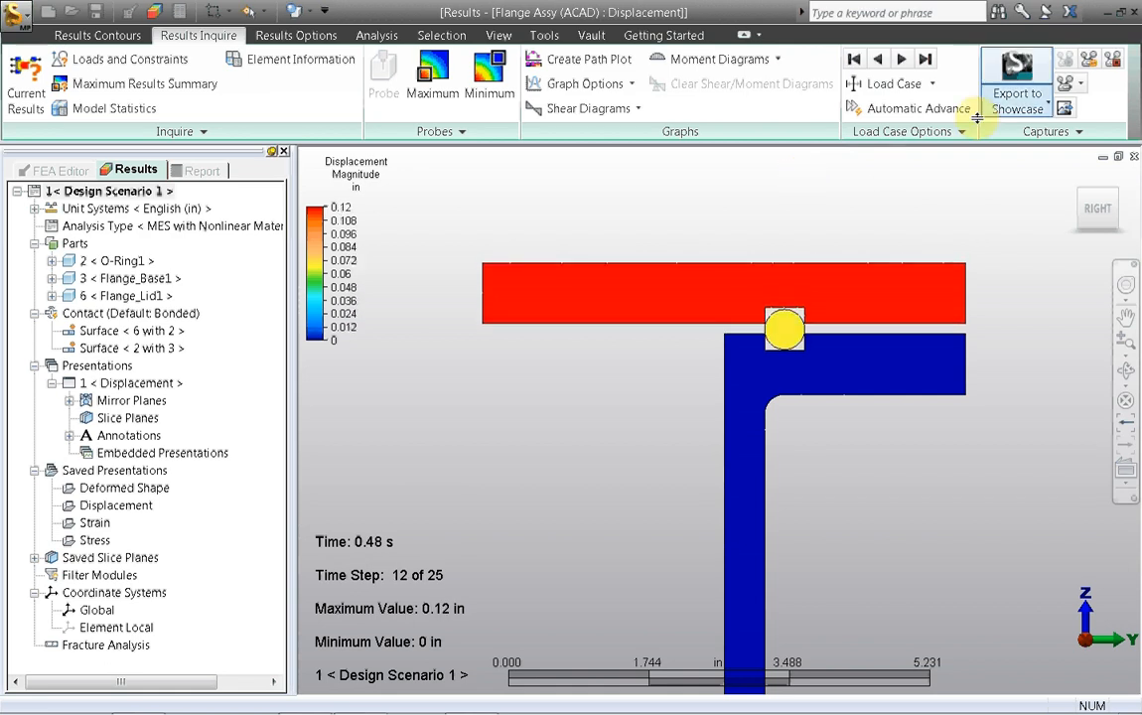
pyautogui.click(1110, 64)
pyautogui.click(94, 540)
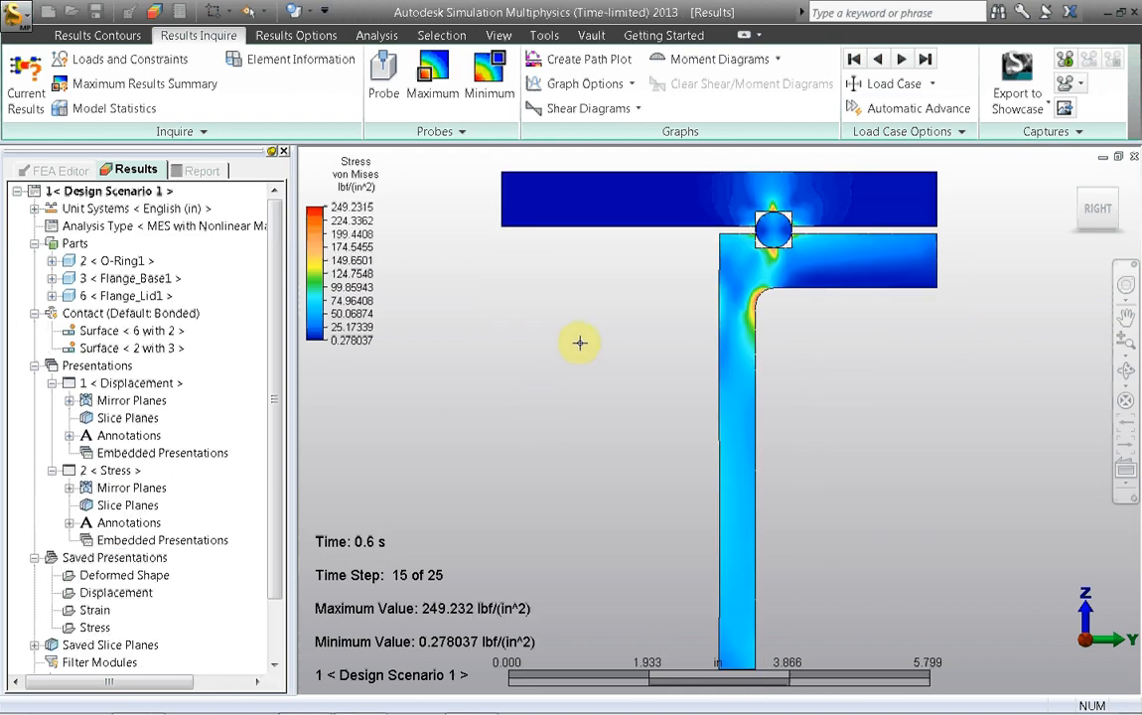
pyautogui.moveTo(568, 329); pyautogui.dragTo(577, 406, button='middle')
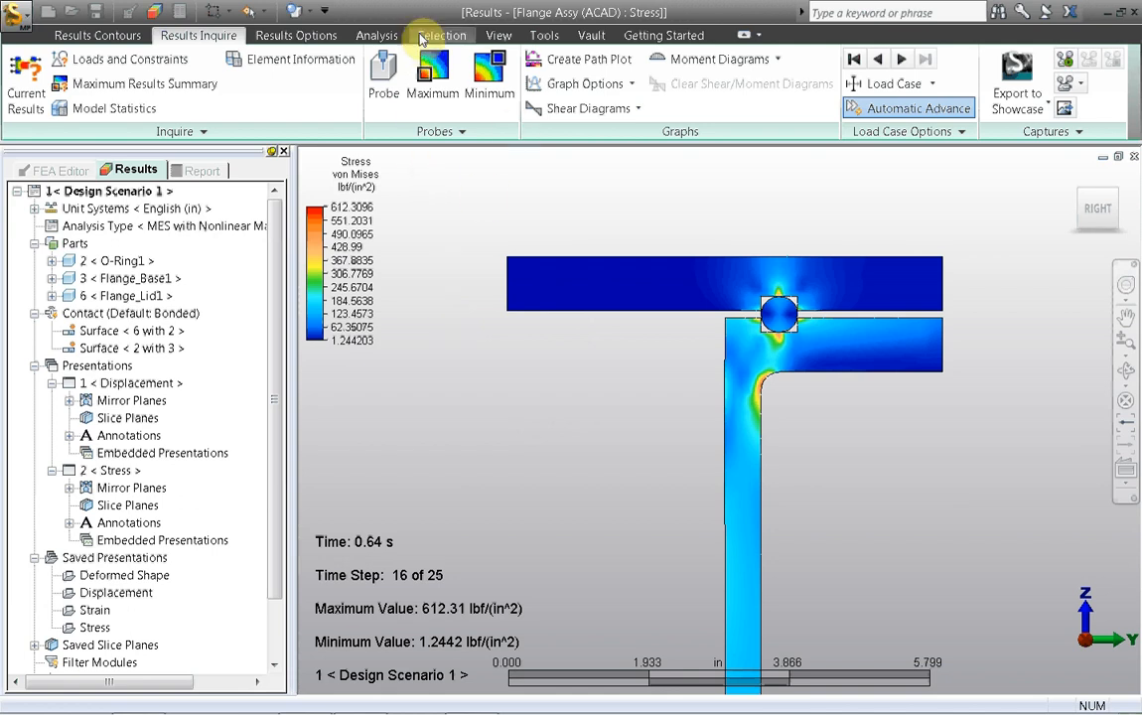
# Step: Turn off the automatic value range for the von Mises stress plot and set its range from 500 to 1000
pyautogui.click(127, 35)
pyautogui.click(242, 80)
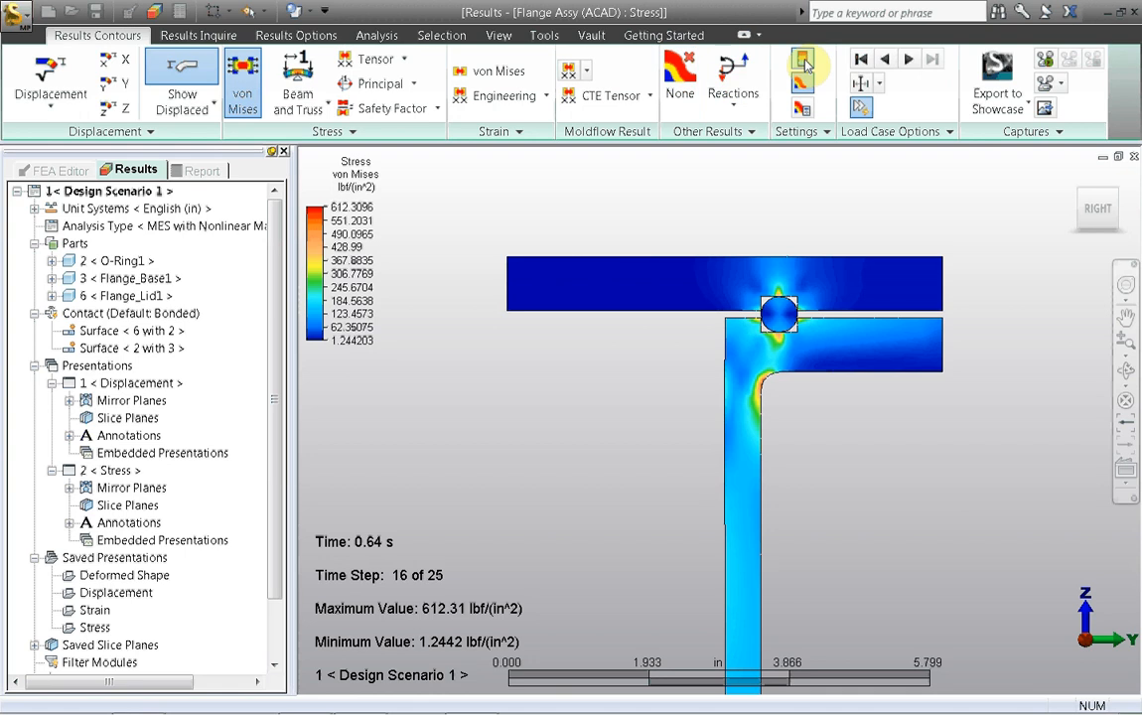
pyautogui.click(803, 61)
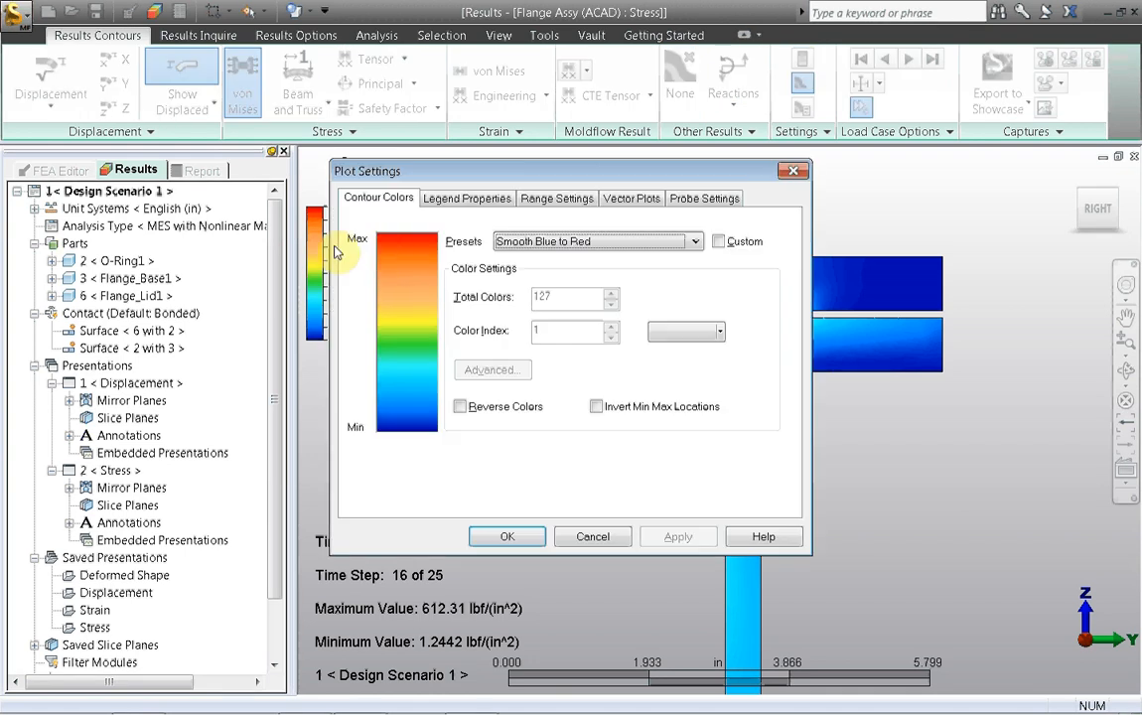
pyautogui.click(535, 201)
pyautogui.moveTo(512, 171); pyautogui.dragTo(447, 126)
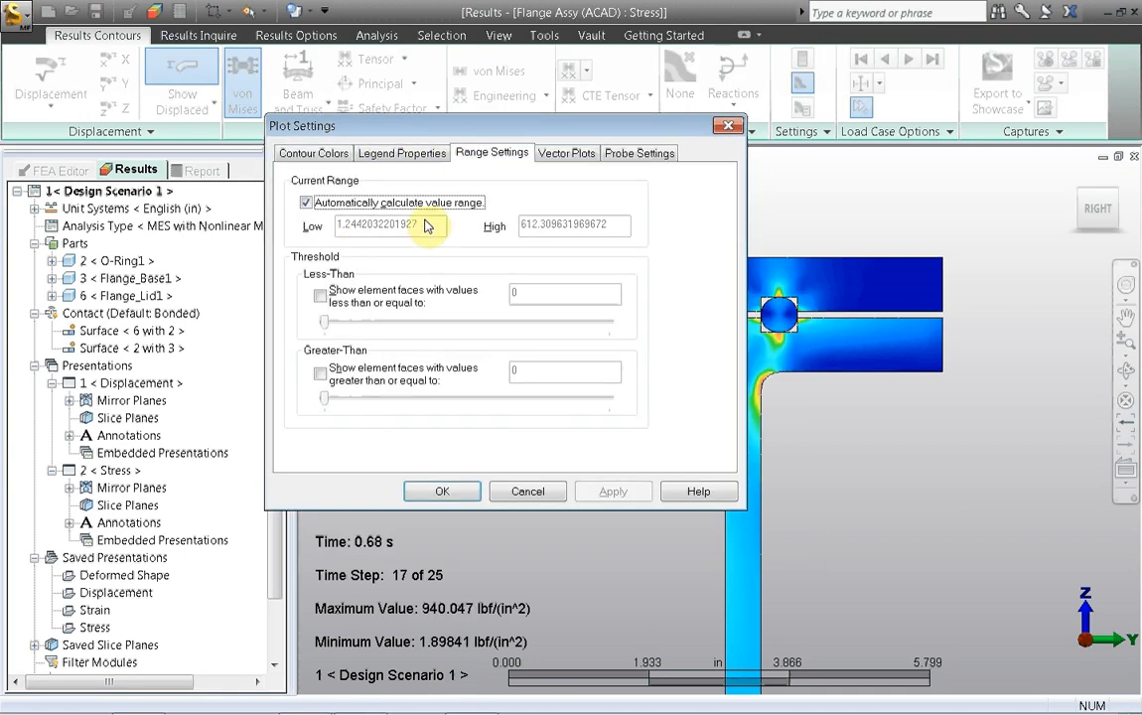
pyautogui.moveTo(357, 125); pyautogui.dragTo(511, 133)
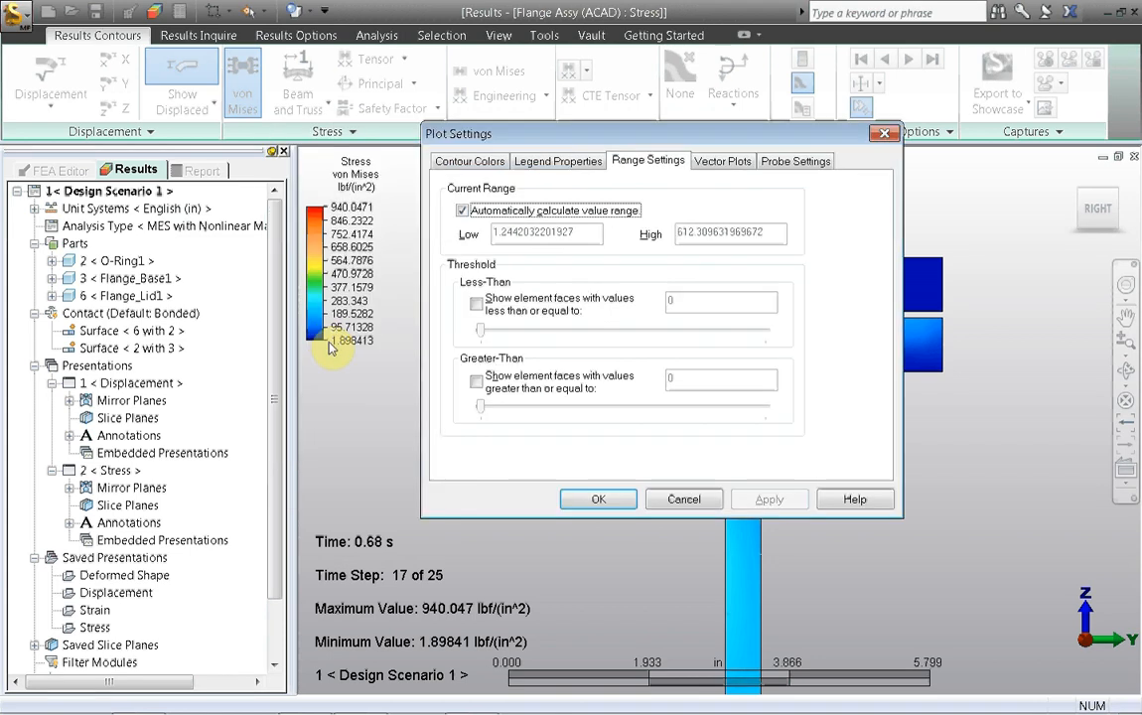
pyautogui.click(462, 211)
pyautogui.moveTo(759, 232); pyautogui.dragTo(437, 322)
pyautogui.write('1000')
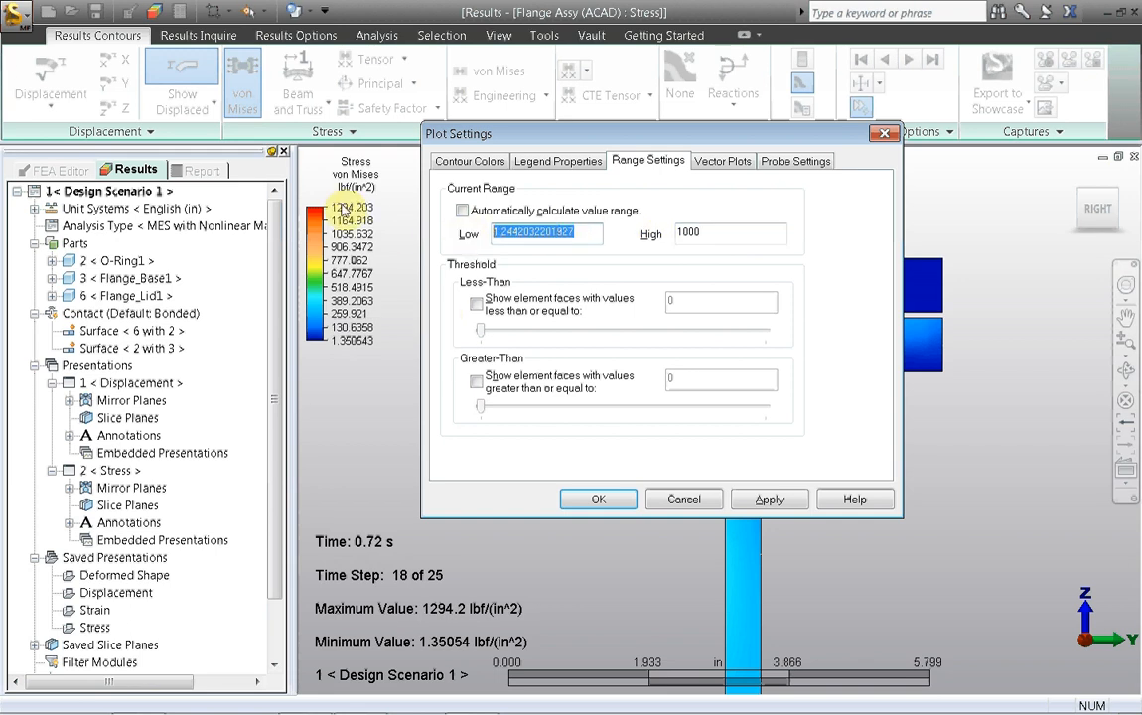
pyautogui.write('500')
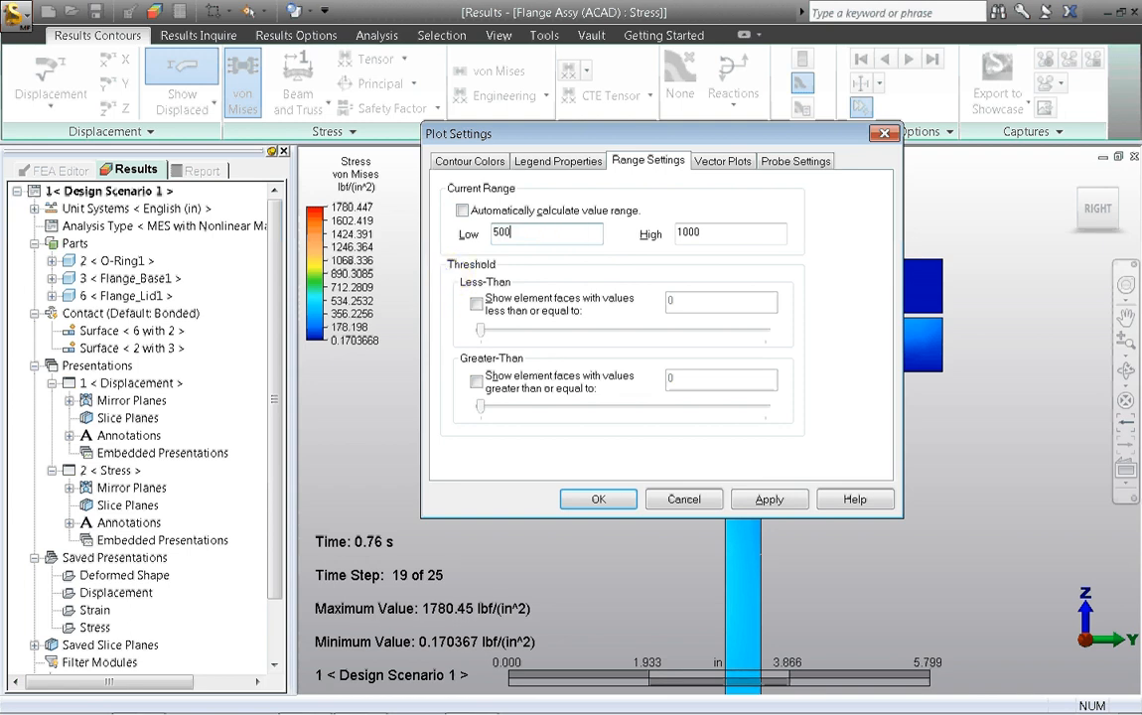
pyautogui.click(602, 497)
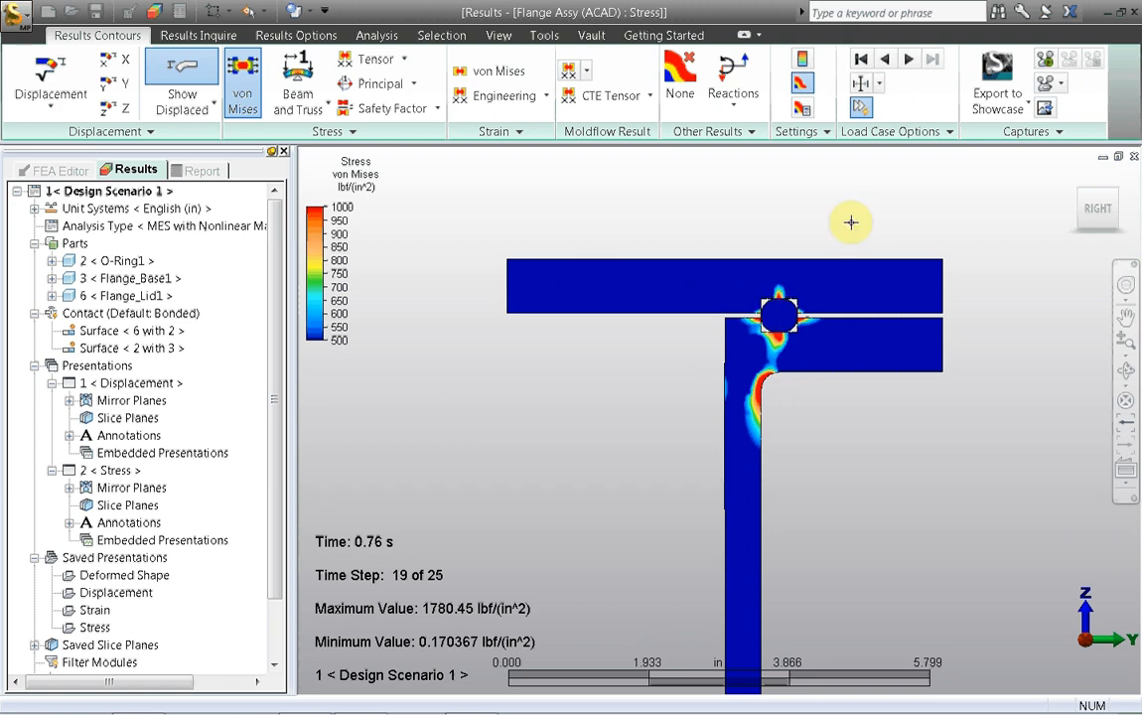
# Step: Show the O-ring, flange base and flange lid stress results together in 3-D visualization
pyautogui.press('Right')
pyautogui.moveTo(1095, 216); pyautogui.dragTo(1060, 174)
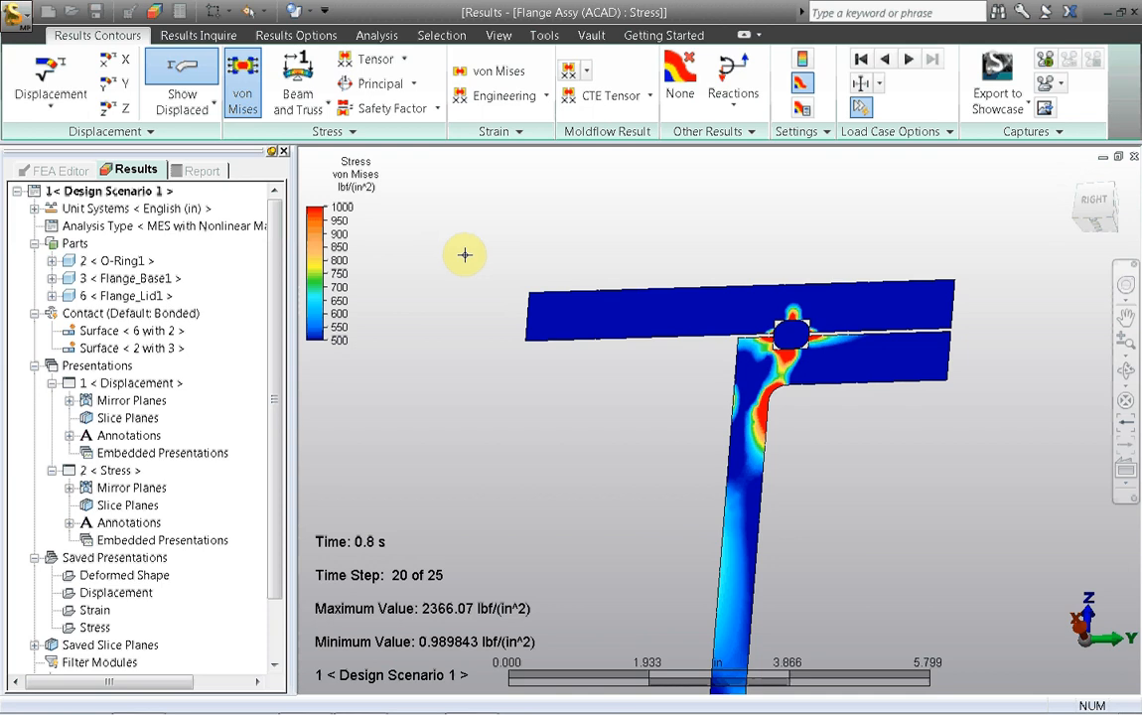
pyautogui.press('Right')
pyautogui.moveTo(467, 252); pyautogui.dragTo(589, 233, button='middle')
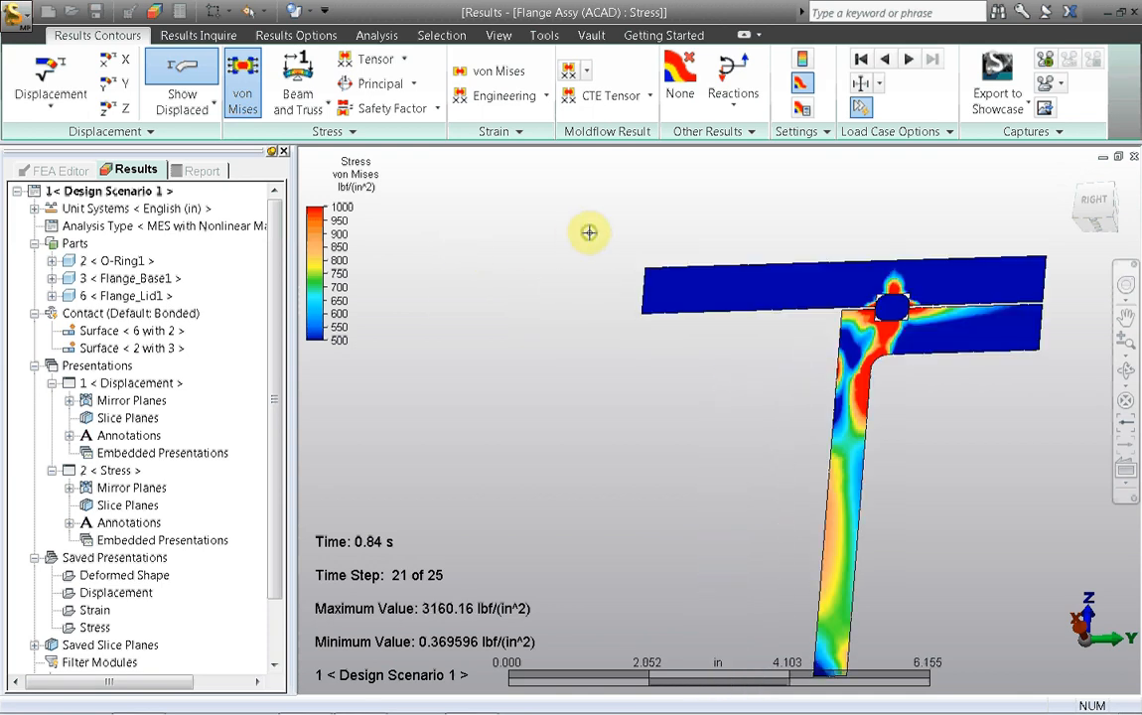
pyautogui.click(109, 260)
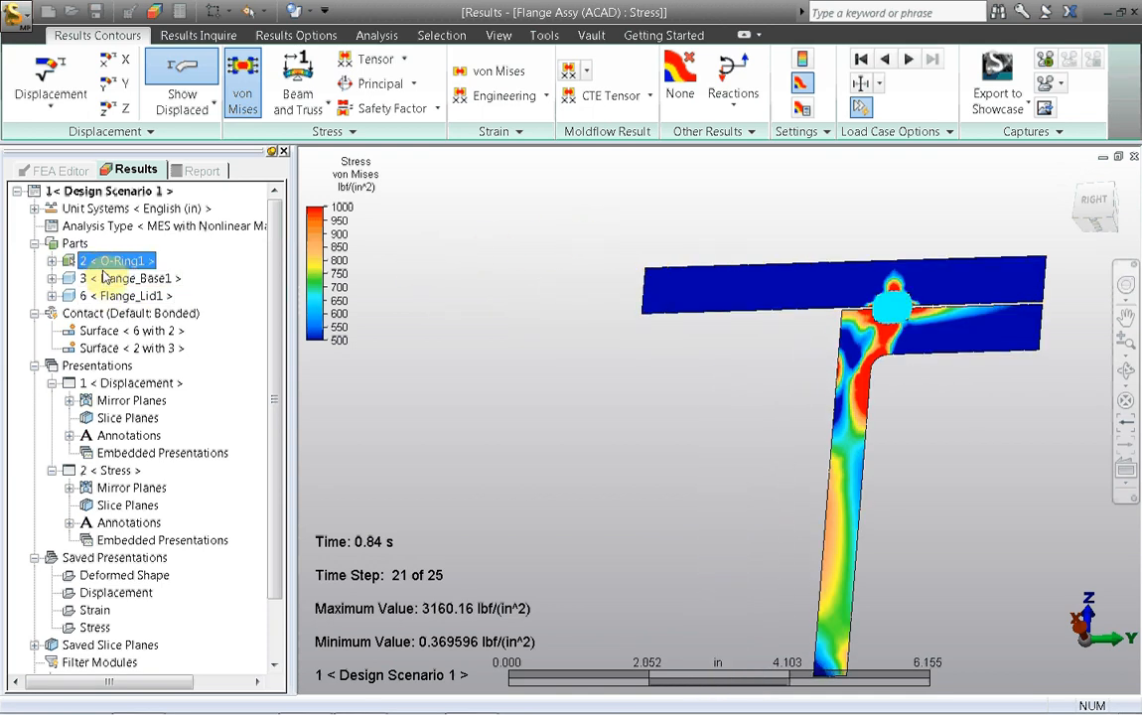
pyautogui.keyDown('shift'); pyautogui.click(115, 295); pyautogui.keyUp('shift')
pyautogui.rightClick(114, 295)
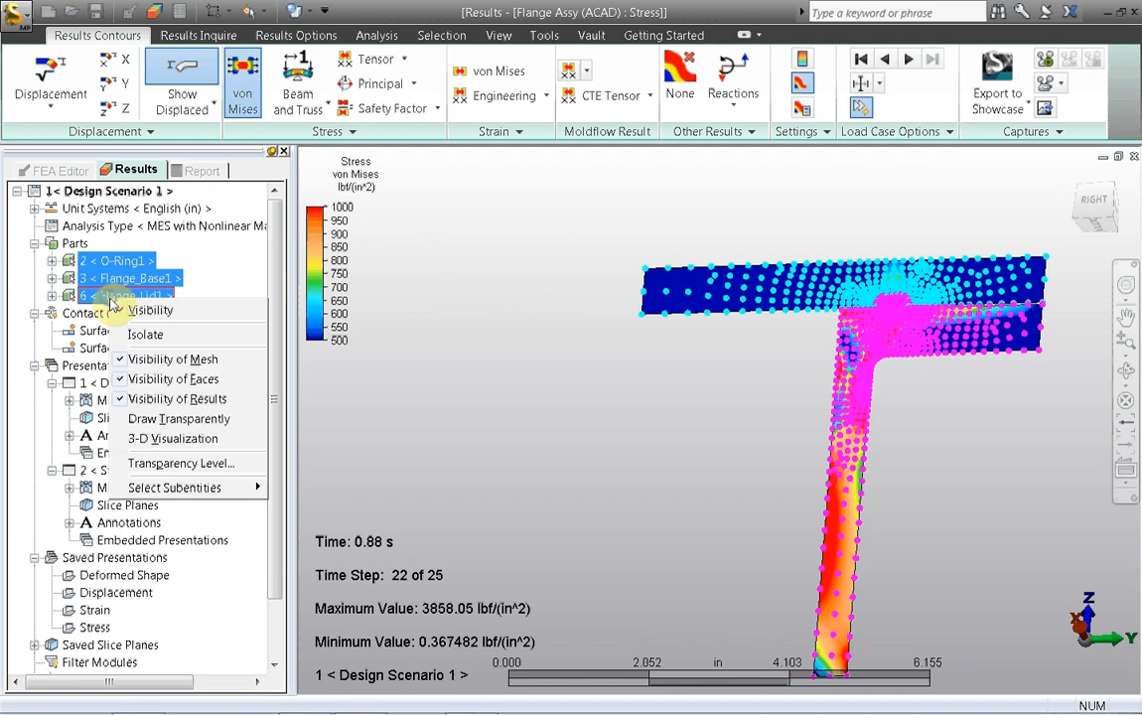
pyautogui.click(120, 440)
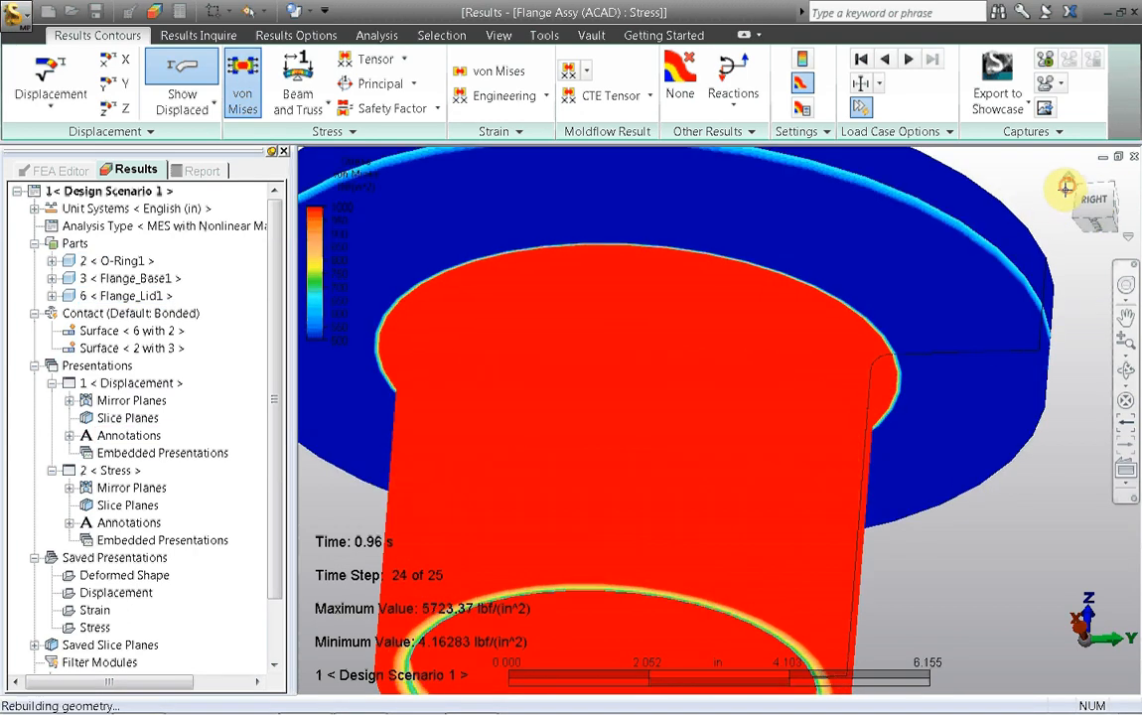
pyautogui.scroll(3, 1037, 200)
pyautogui.scroll(-4, 1030, 210)
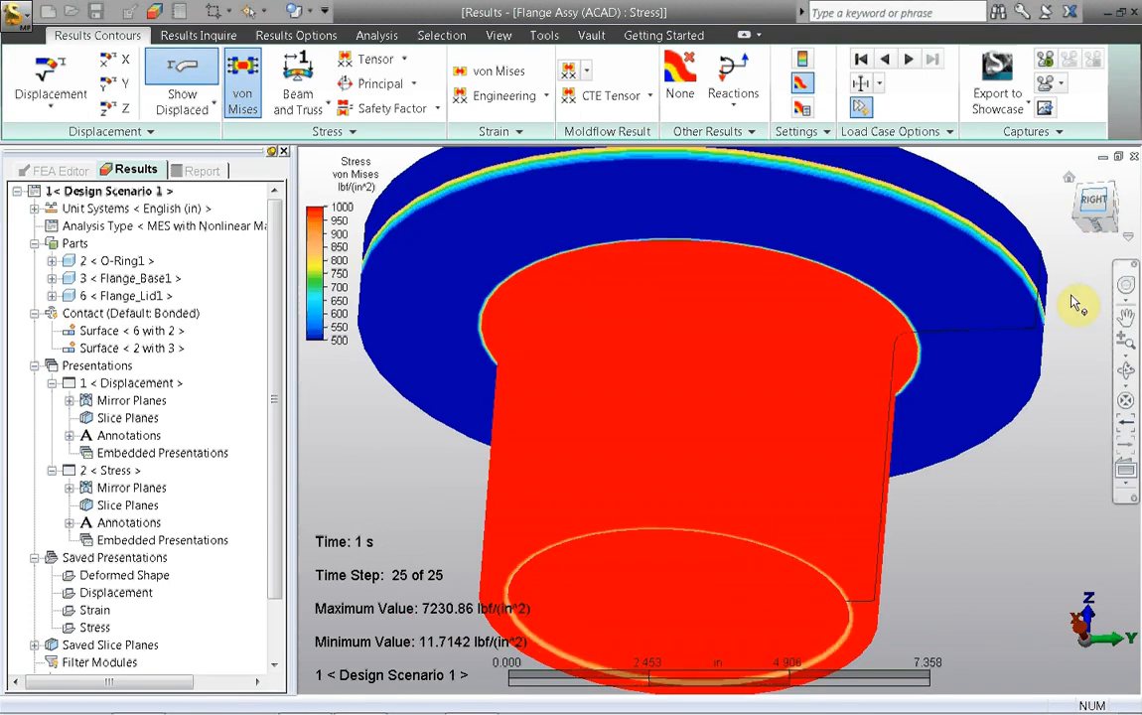
pyautogui.click(1098, 211)
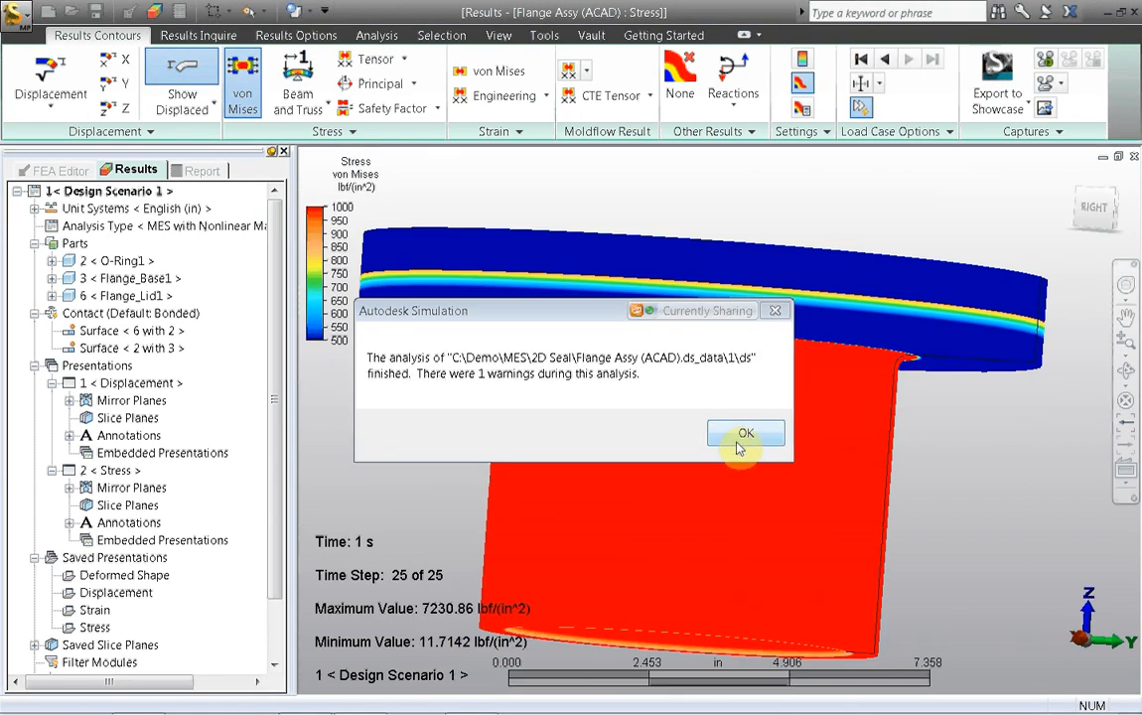
# Step: Dismiss the analysis completion message and hide the Flange_Lid1 part in the 3-D stress plot to expose the O-ring
pyautogui.click(743, 437)
pyautogui.click(1110, 212)
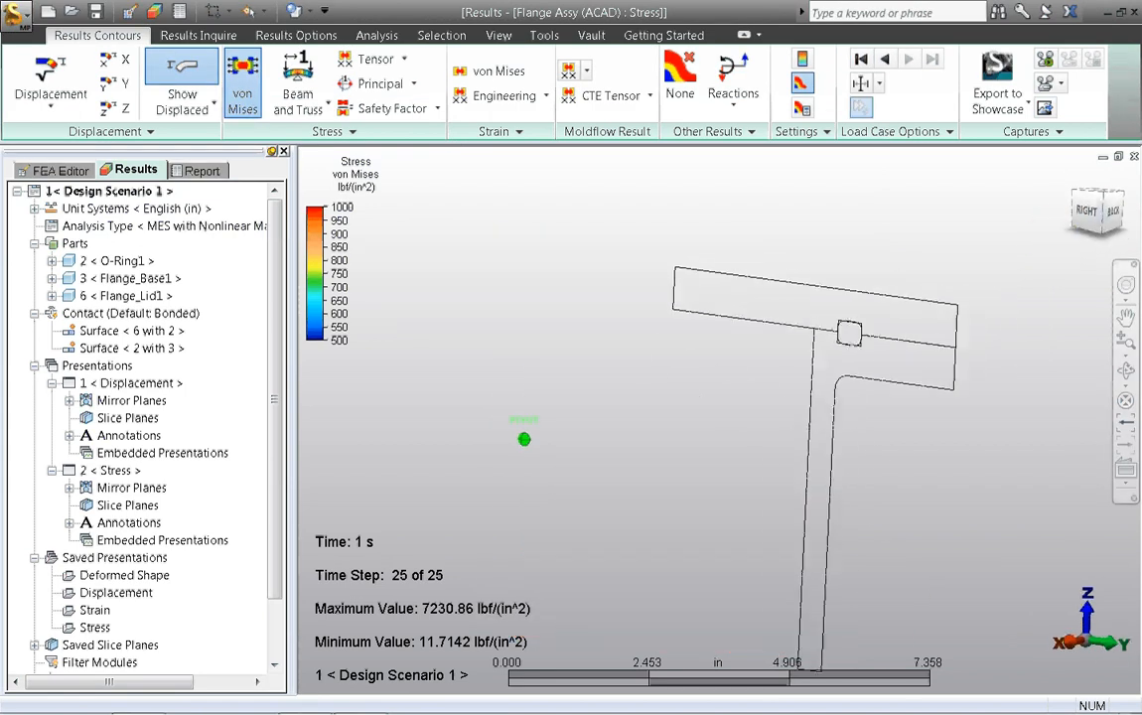
pyautogui.rightClick(91, 296)
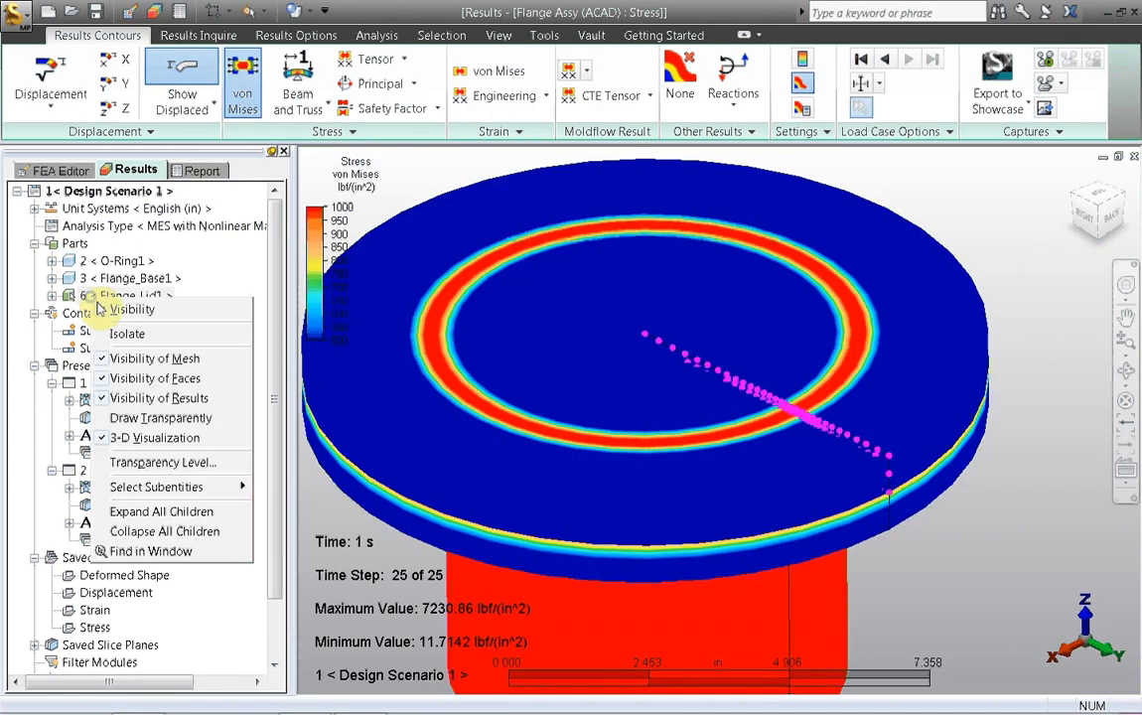
pyautogui.click(127, 309)
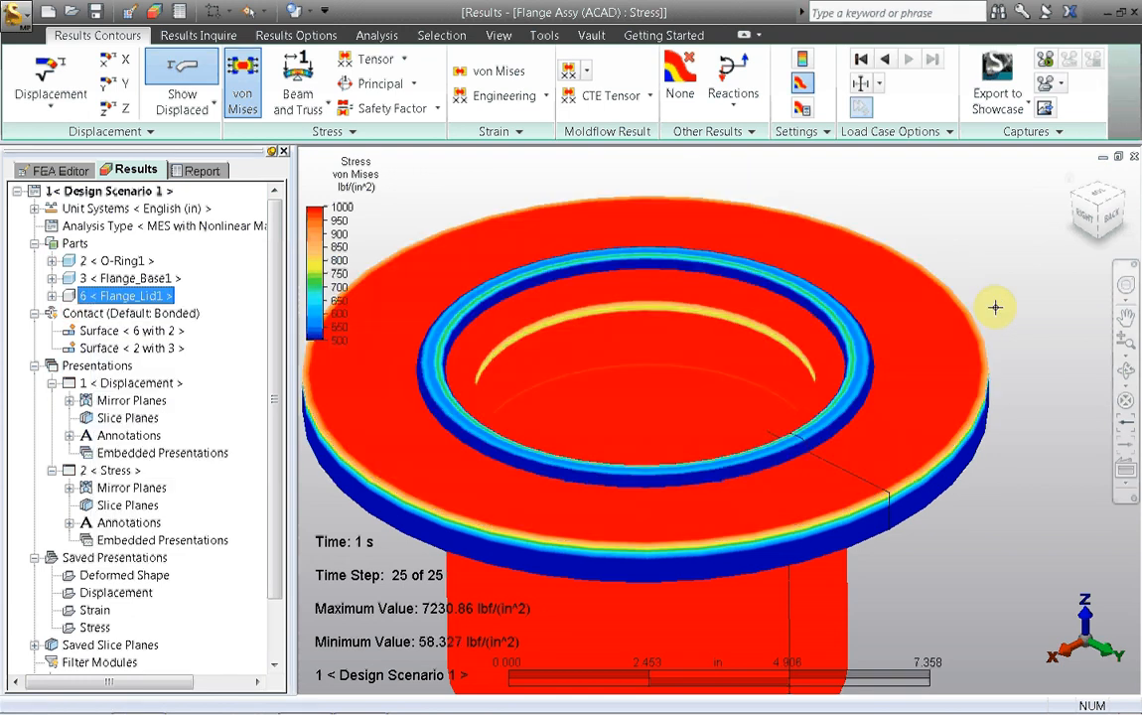
pyautogui.moveTo(1099, 232); pyautogui.dragTo(1095, 220)
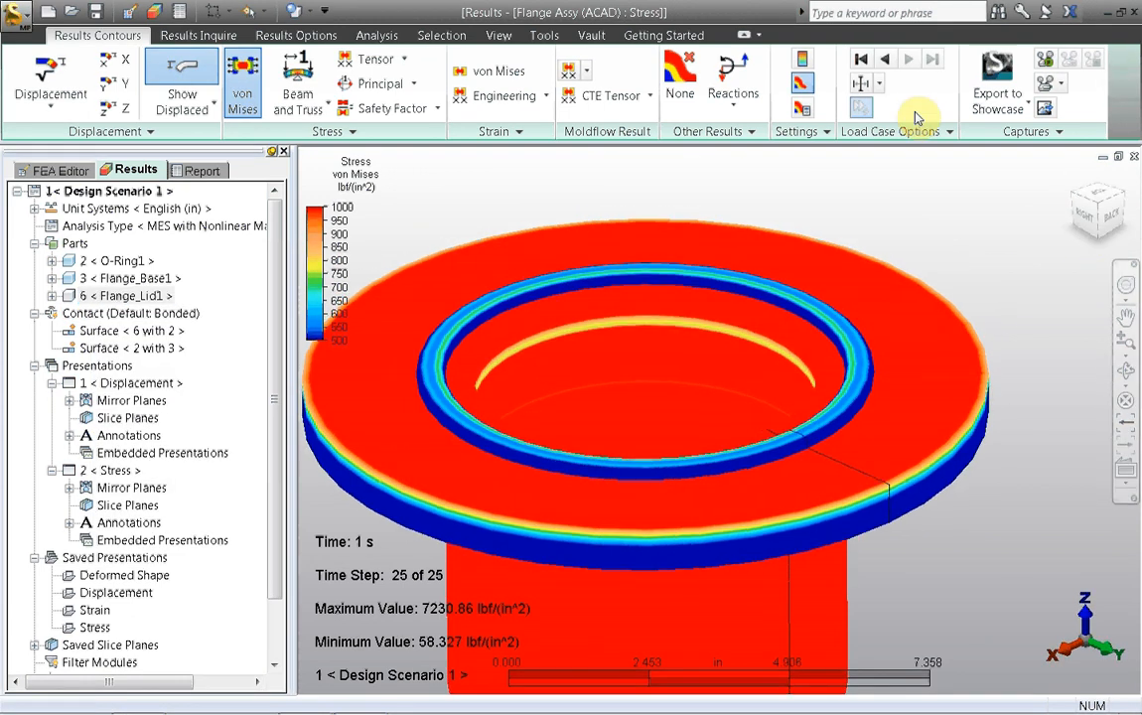
# Step: Start the stress results animation and turn off 3-D visualization for the O-ring, flange base and flange lid
pyautogui.click(1045, 63)
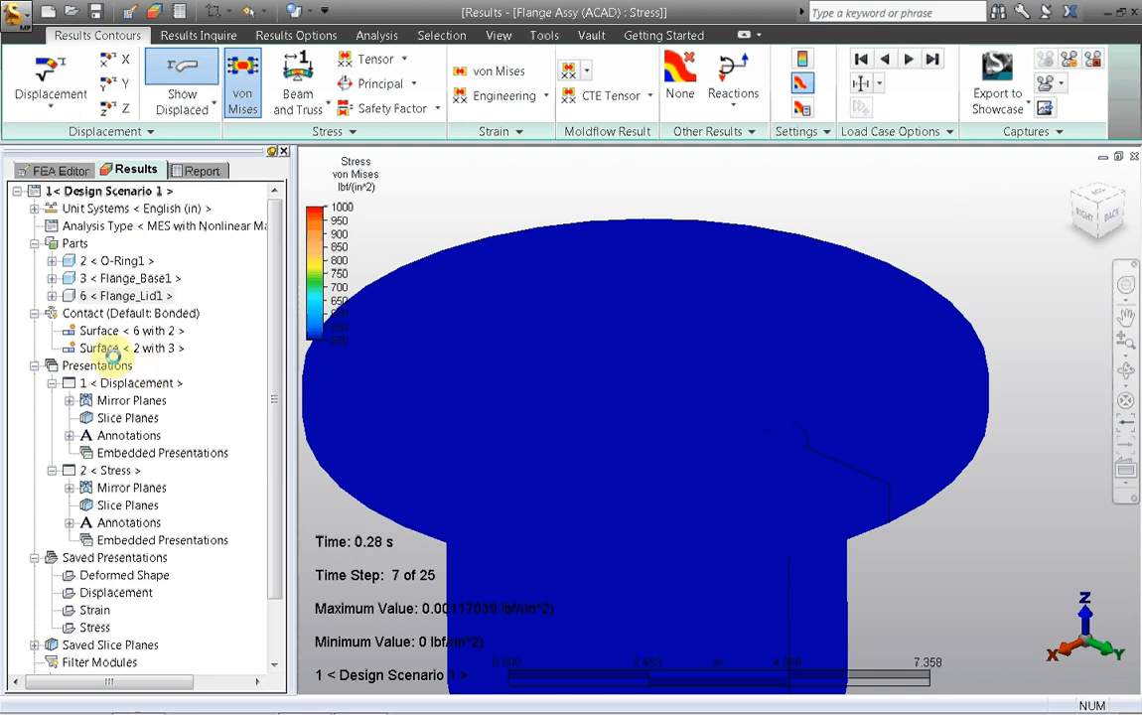
pyautogui.click(116, 260)
pyautogui.keyDown('ctrl'); pyautogui.click(114, 279); pyautogui.keyUp('ctrl')
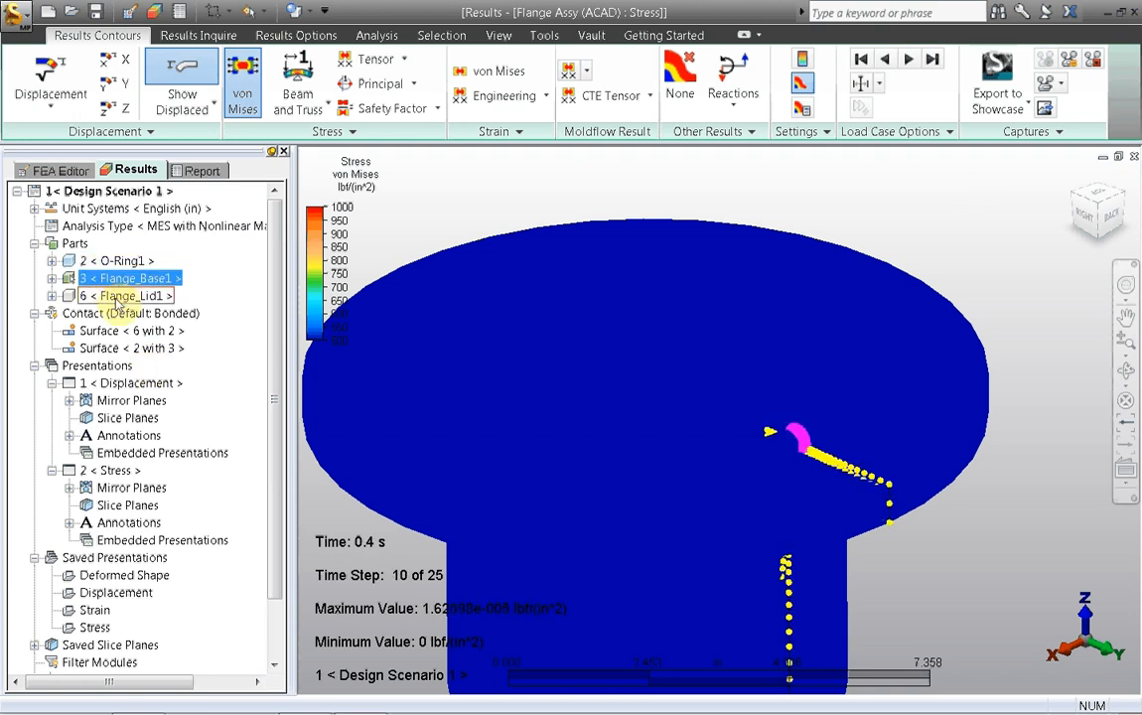
pyautogui.keyDown('ctrl'); pyautogui.click(125, 296); pyautogui.keyUp('ctrl')
pyautogui.rightClick(117, 300)
pyautogui.click(135, 440)
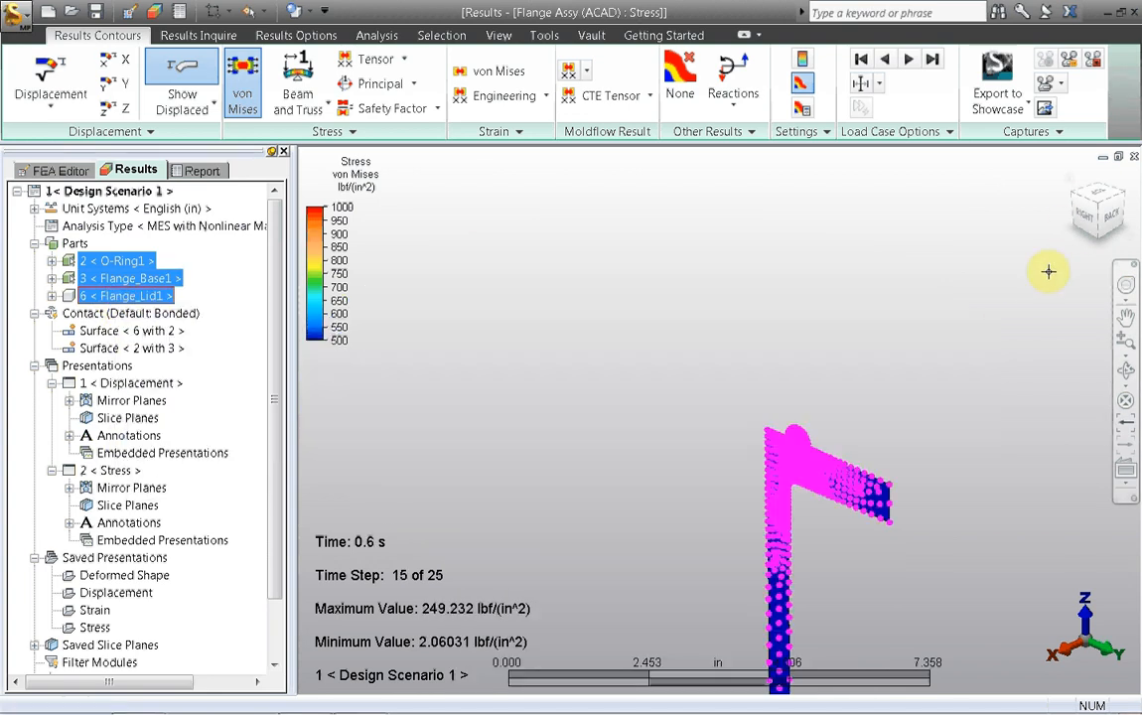
# Step: Set the stress animation to the right-side view close up on the O-ring groove and make the flange lid visible again
pyautogui.click(1085, 213)
pyautogui.click(617, 332)
pyautogui.scroll(4, 648, 306)
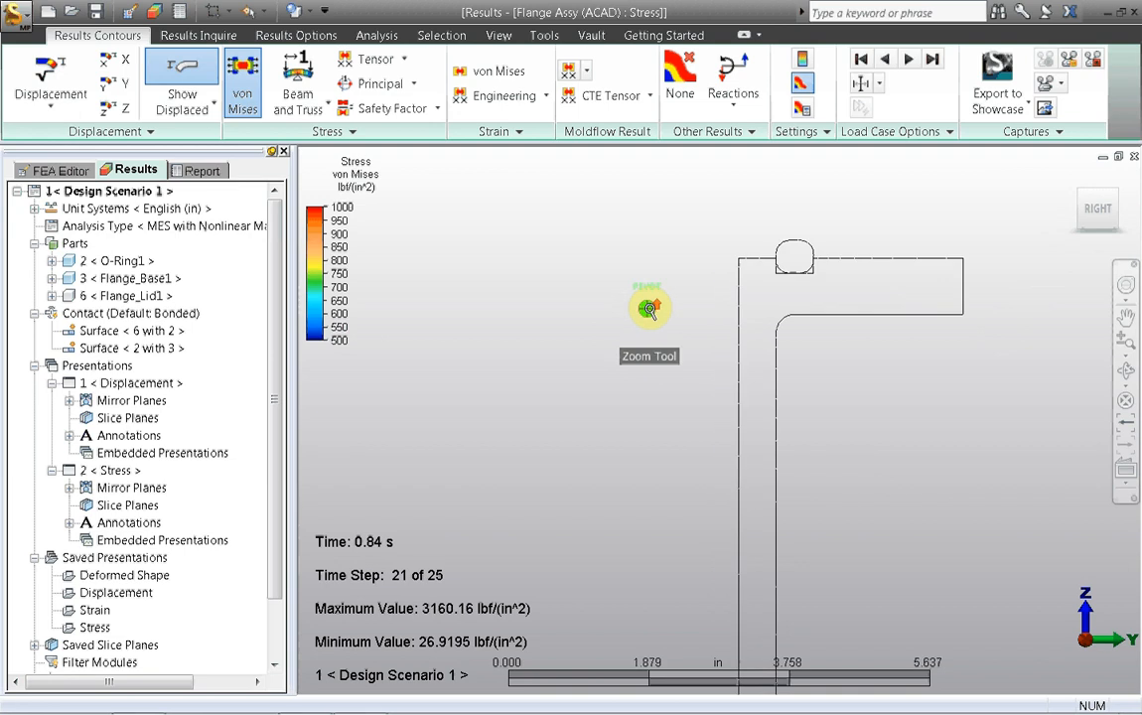
pyautogui.moveTo(689, 312); pyautogui.dragTo(522, 390, button='middle')
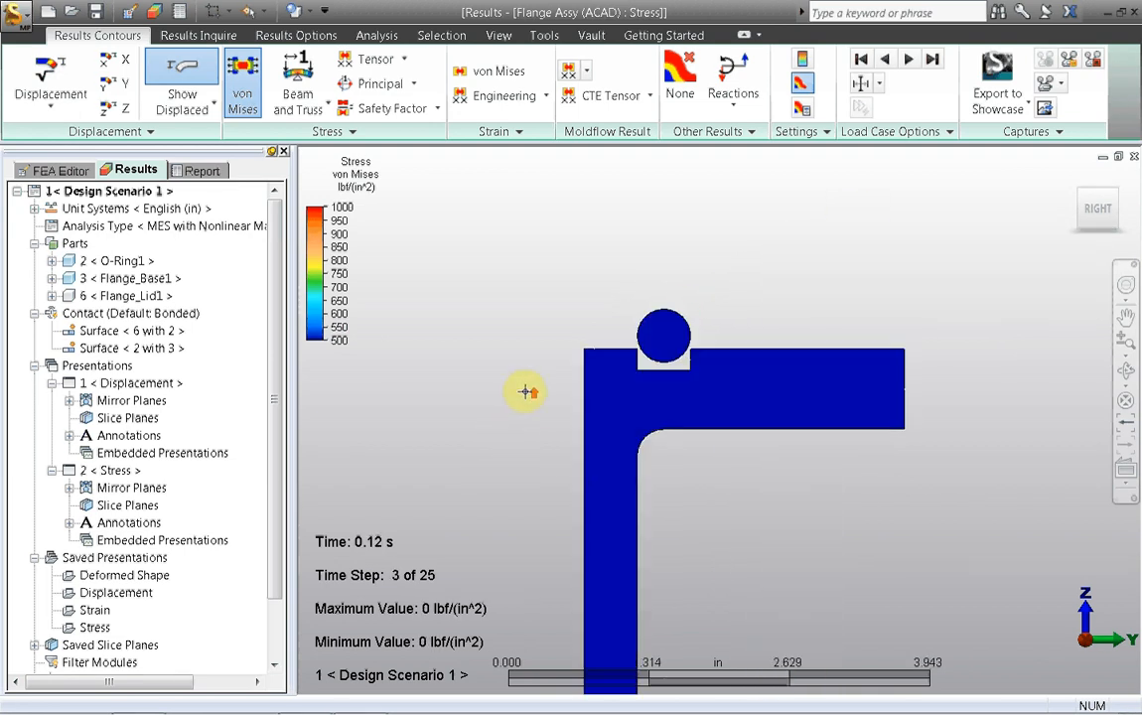
pyautogui.rightClick(121, 296)
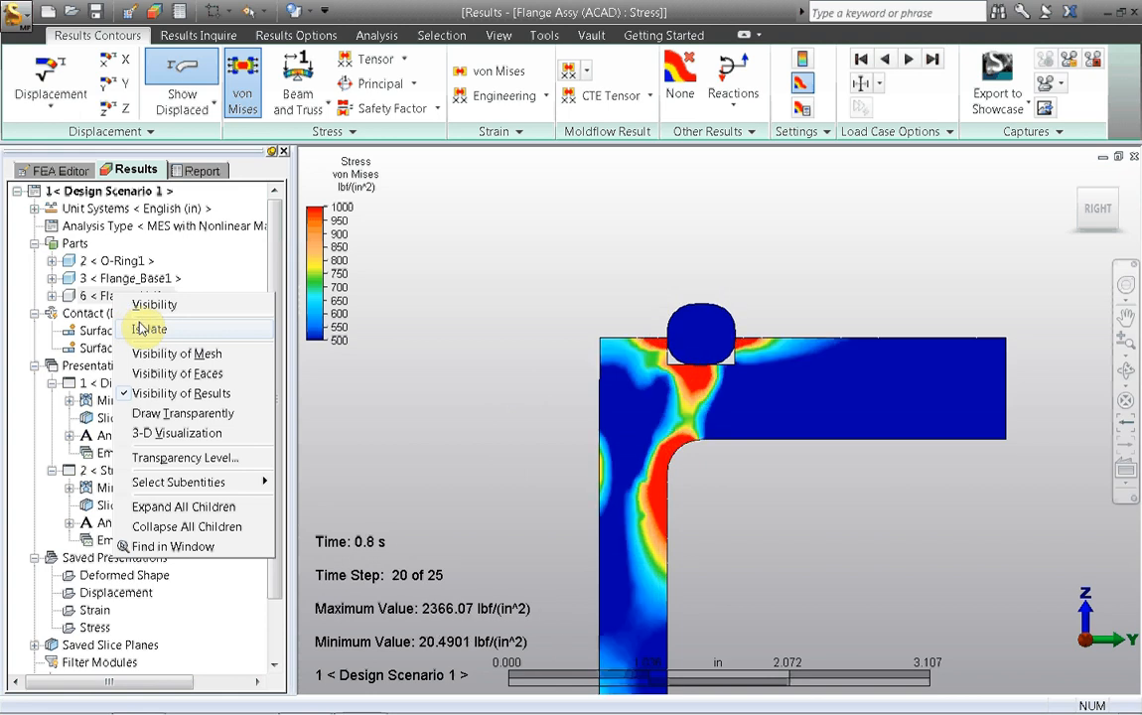
pyautogui.click(147, 305)
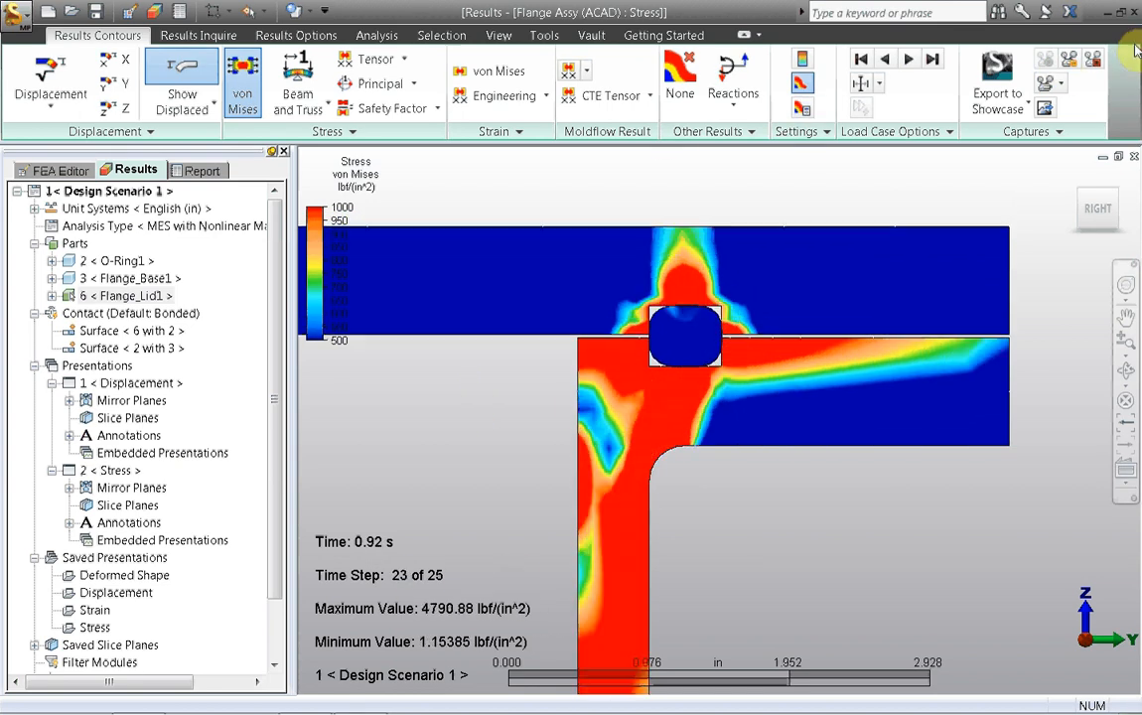
# Step: Close the flange assembly model without saving the changes
pyautogui.click(18, 22)
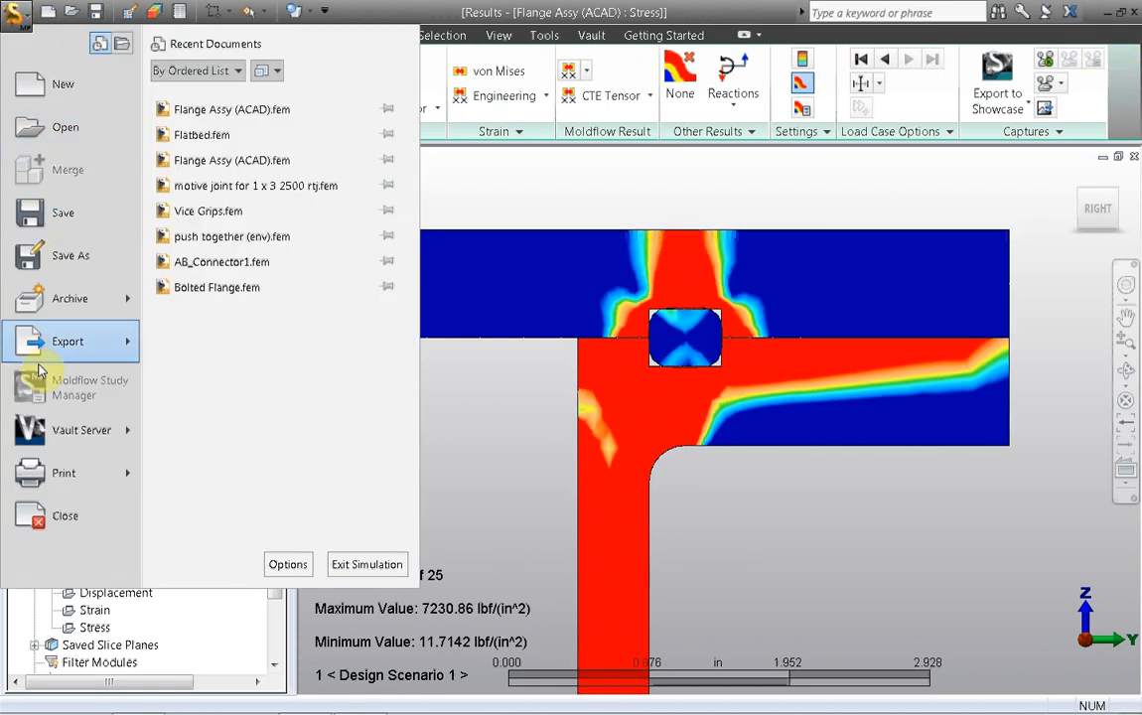
pyautogui.click(30, 439)
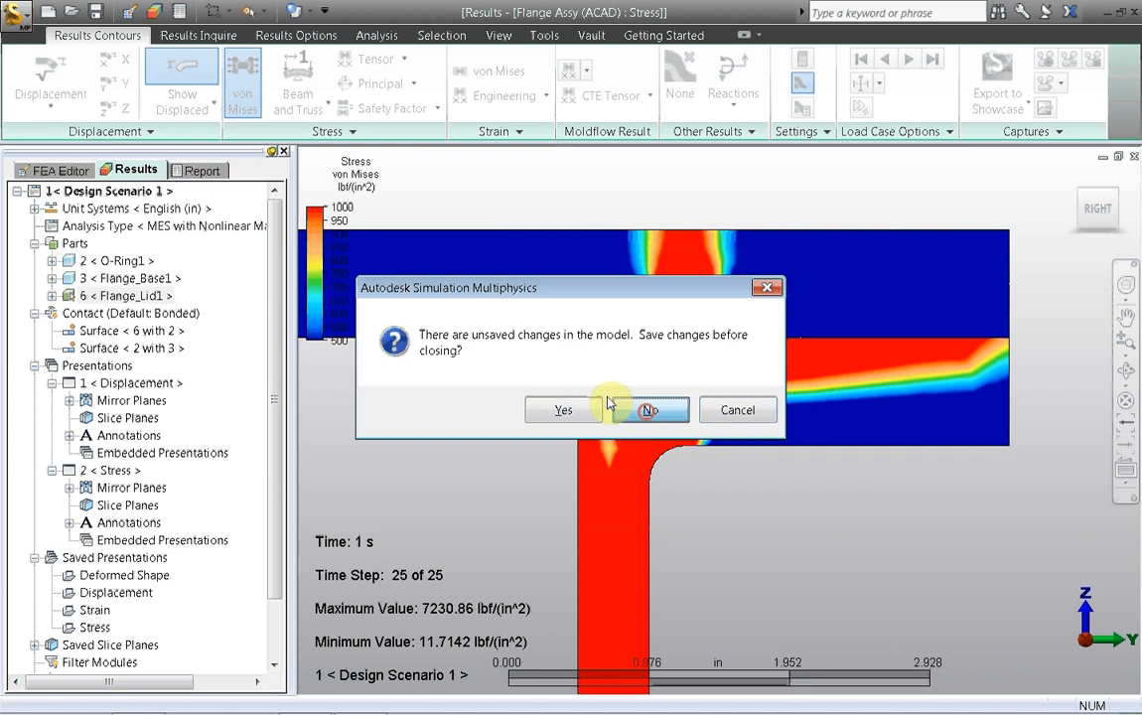
pyautogui.click(646, 410)
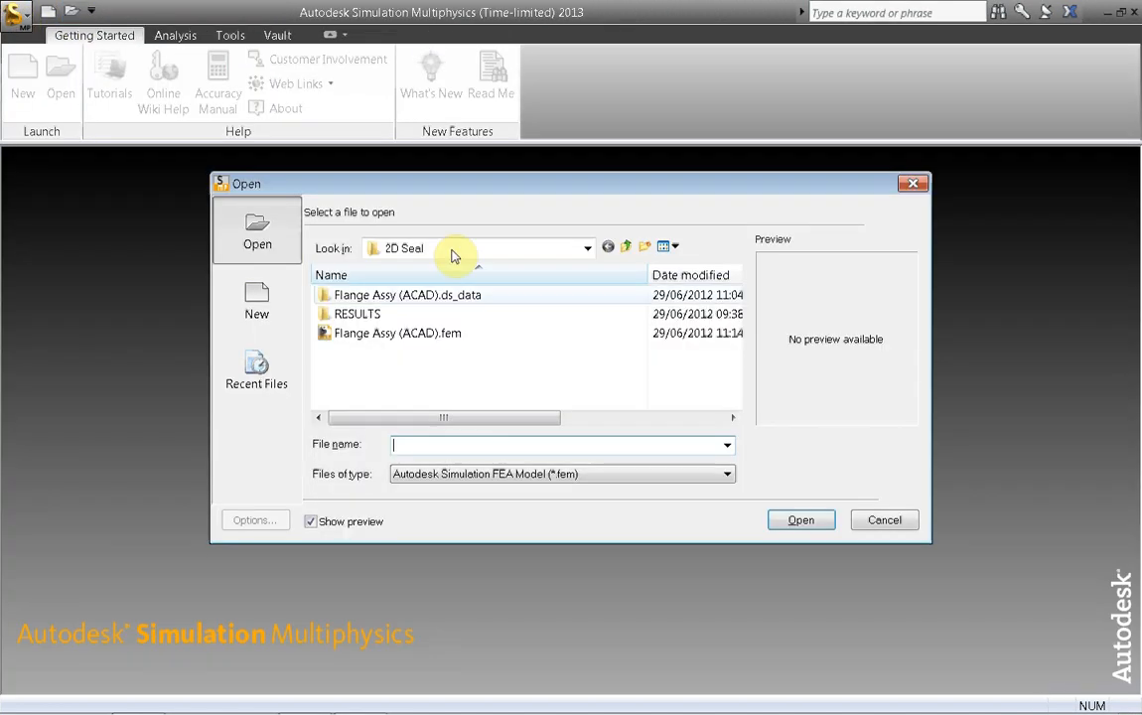
# Step: Open the Autodesk Simulation Archive flatbed_start.ach from the truck folder and restore it into that same folder
pyautogui.click(608, 246)
pyautogui.doubleClick(447, 343)
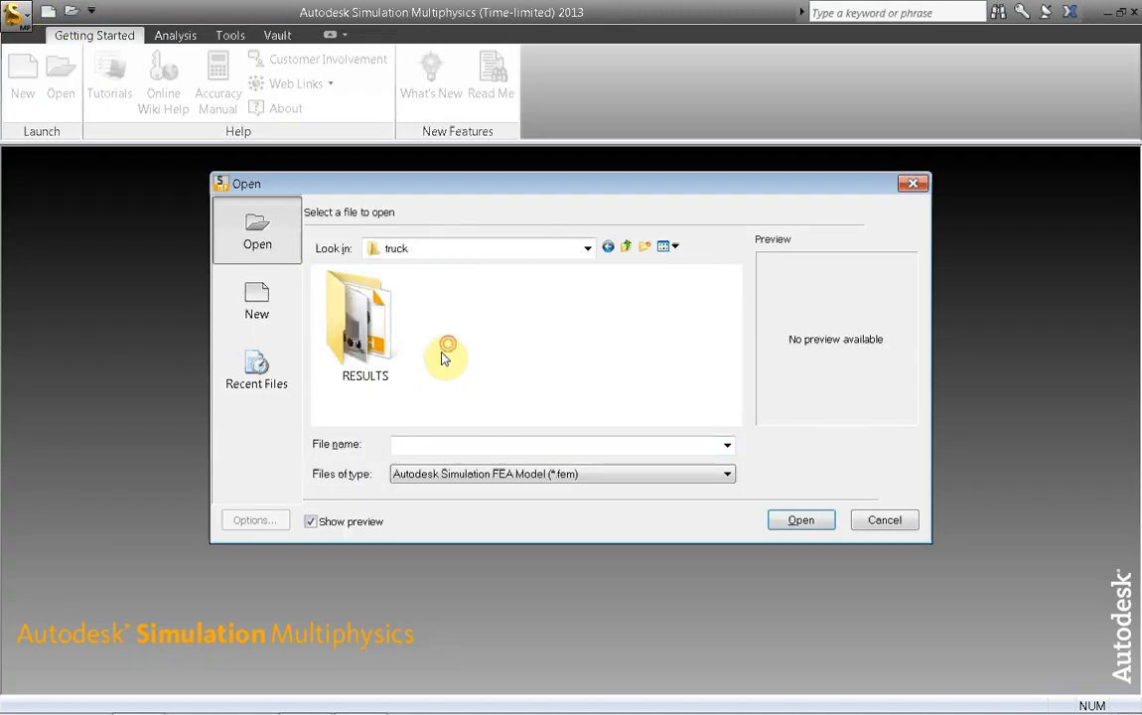
pyautogui.click(465, 473)
pyautogui.click(476, 153)
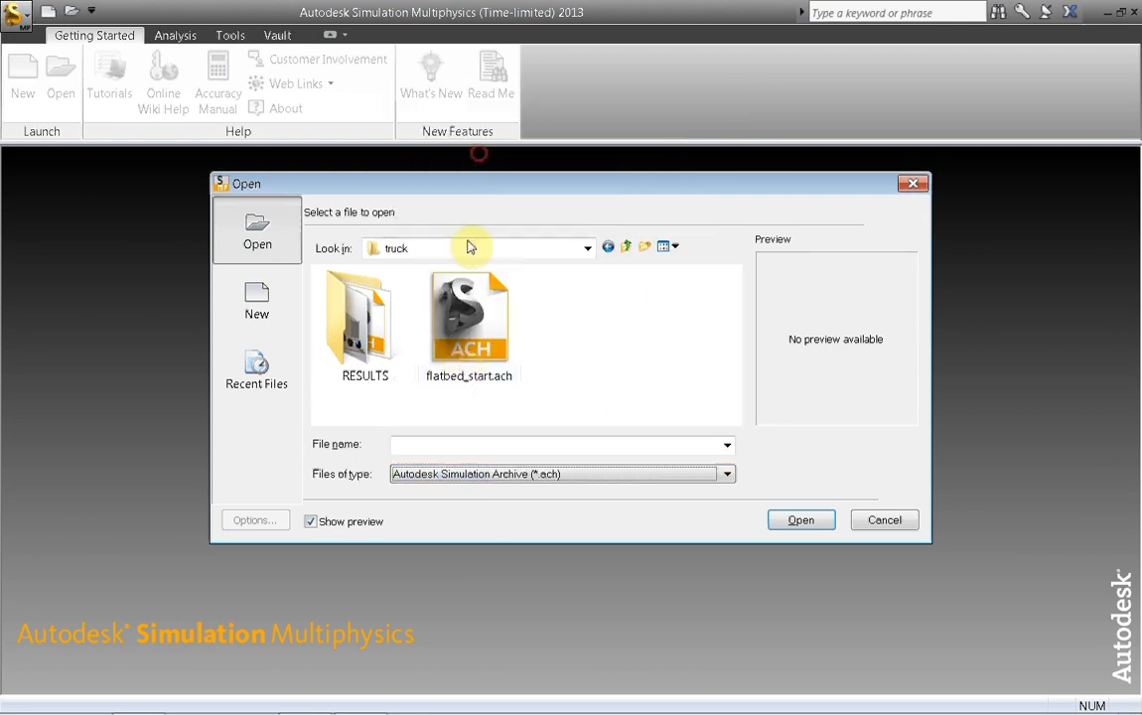
pyautogui.doubleClick(468, 367)
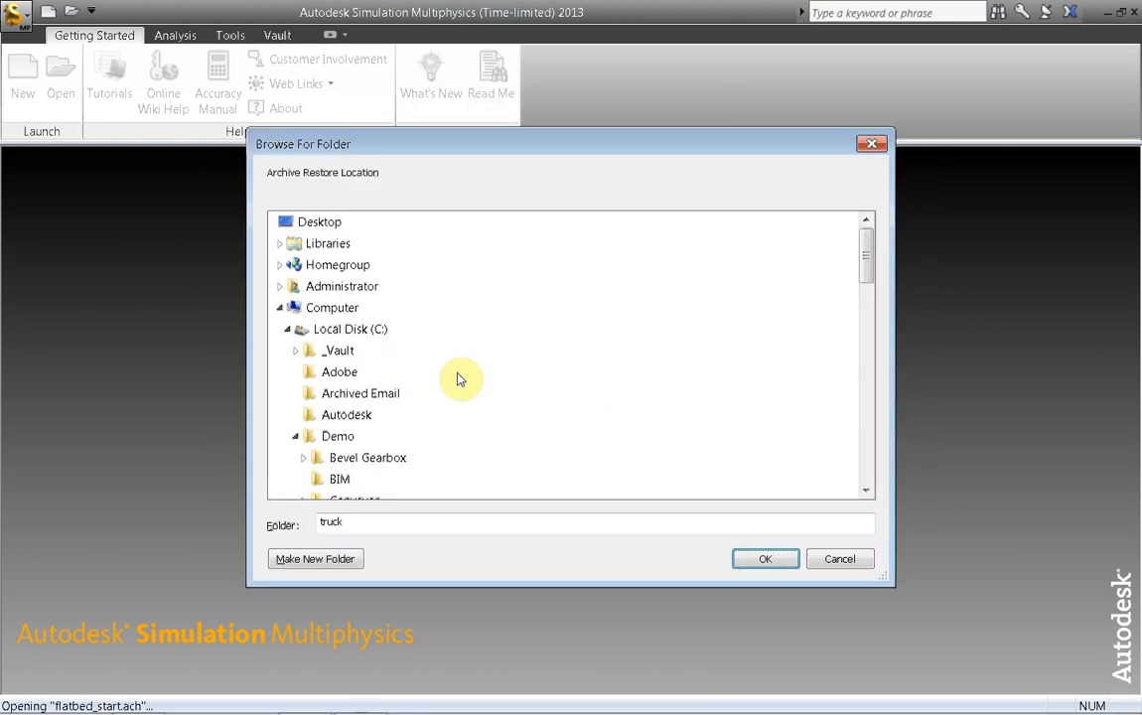
pyautogui.click(767, 558)
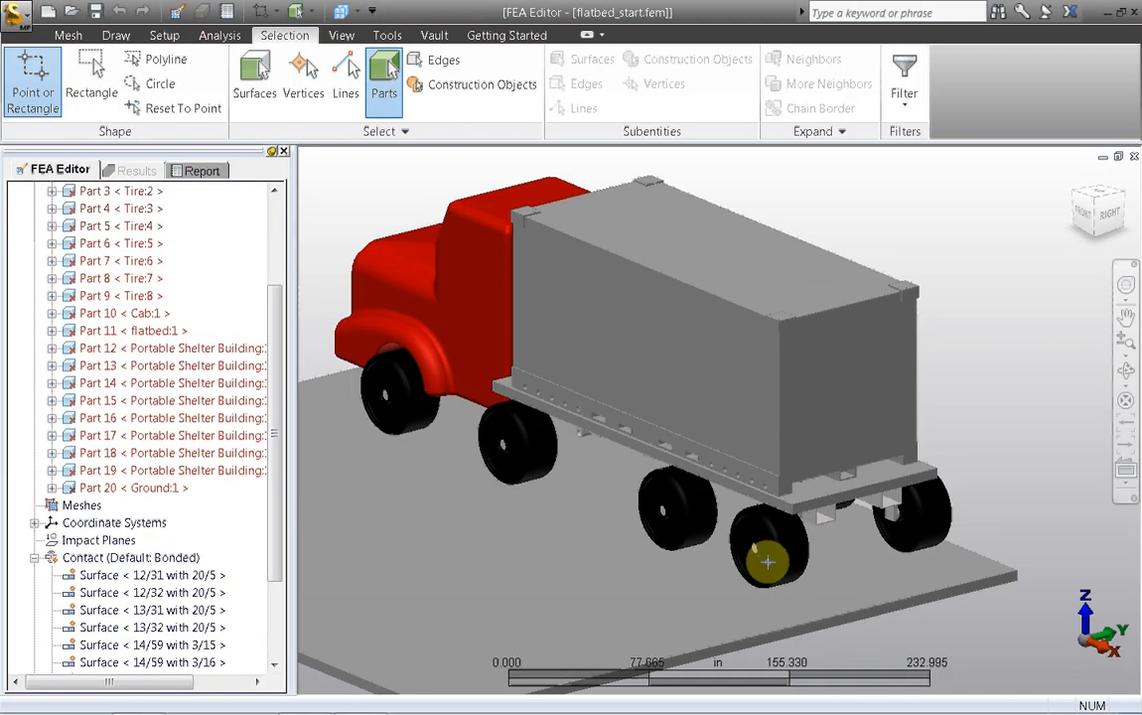
# Step: Examine the flatbed truck model, its existing surface contacts and the rear area where the shelter sits on the flatbed
pyautogui.scroll(-2, 994, 389)
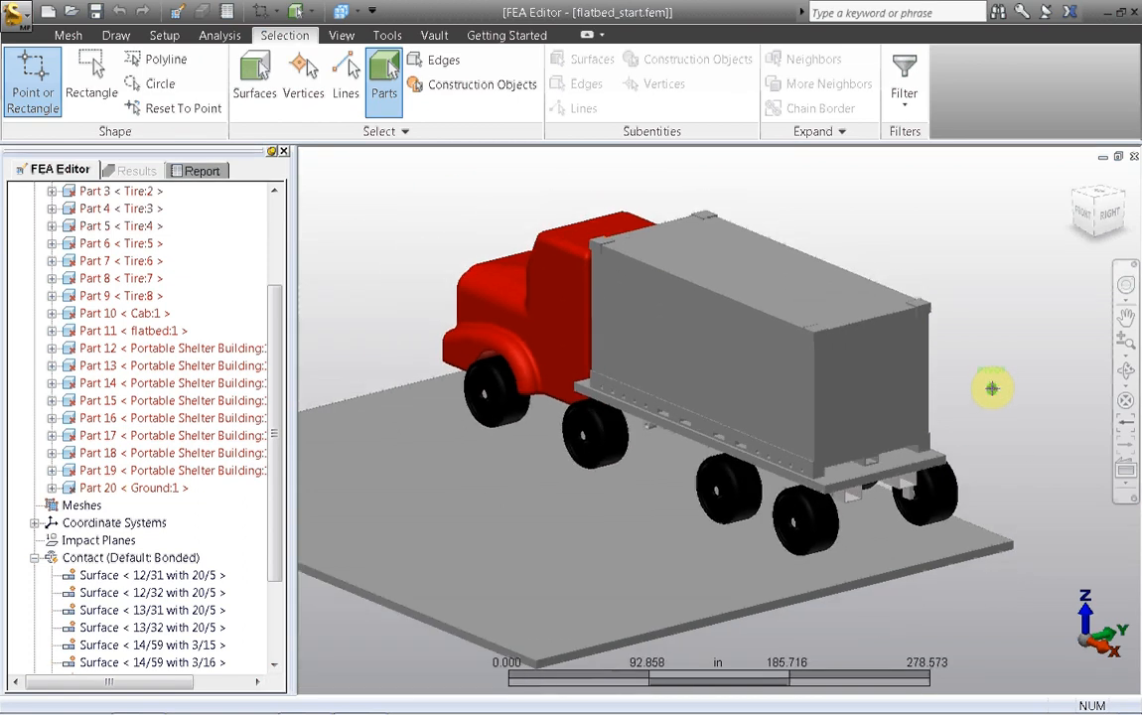
pyautogui.moveTo(992, 377); pyautogui.dragTo(1022, 428, button='middle')
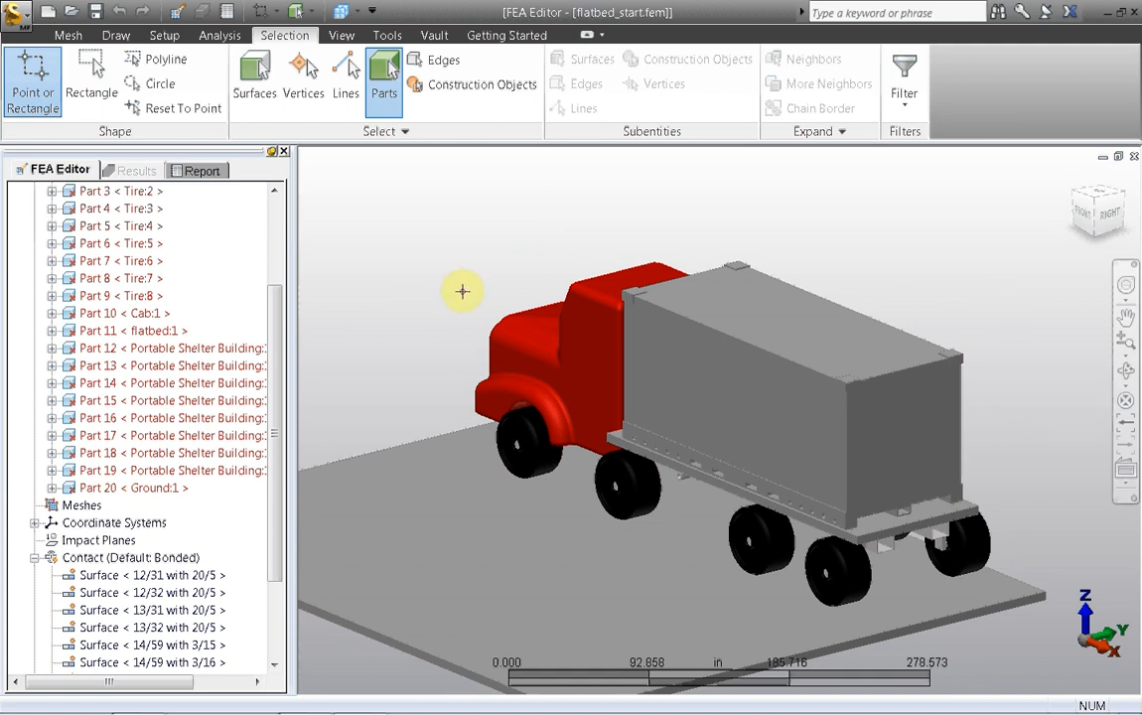
pyautogui.moveTo(273, 509); pyautogui.dragTo(282, 614)
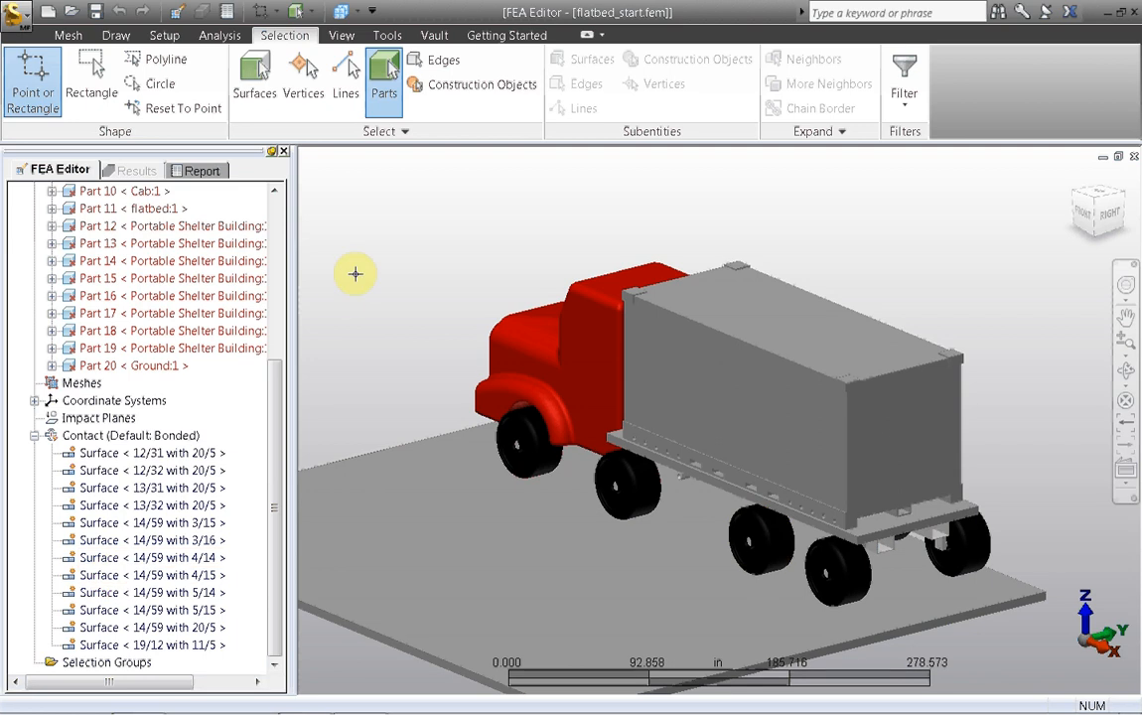
pyautogui.moveTo(462, 275); pyautogui.dragTo(342, 235, button='middle')
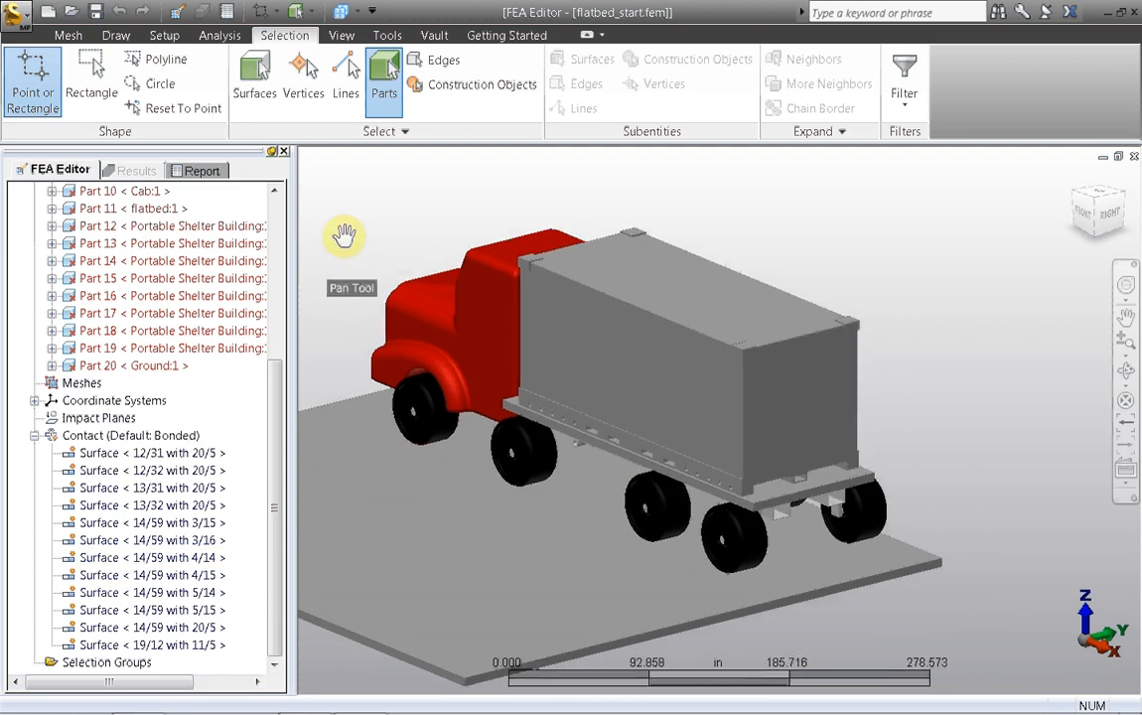
pyautogui.scroll(-1, 933, 368)
pyautogui.scroll(2, 930, 367)
pyautogui.scroll(1, 930, 367)
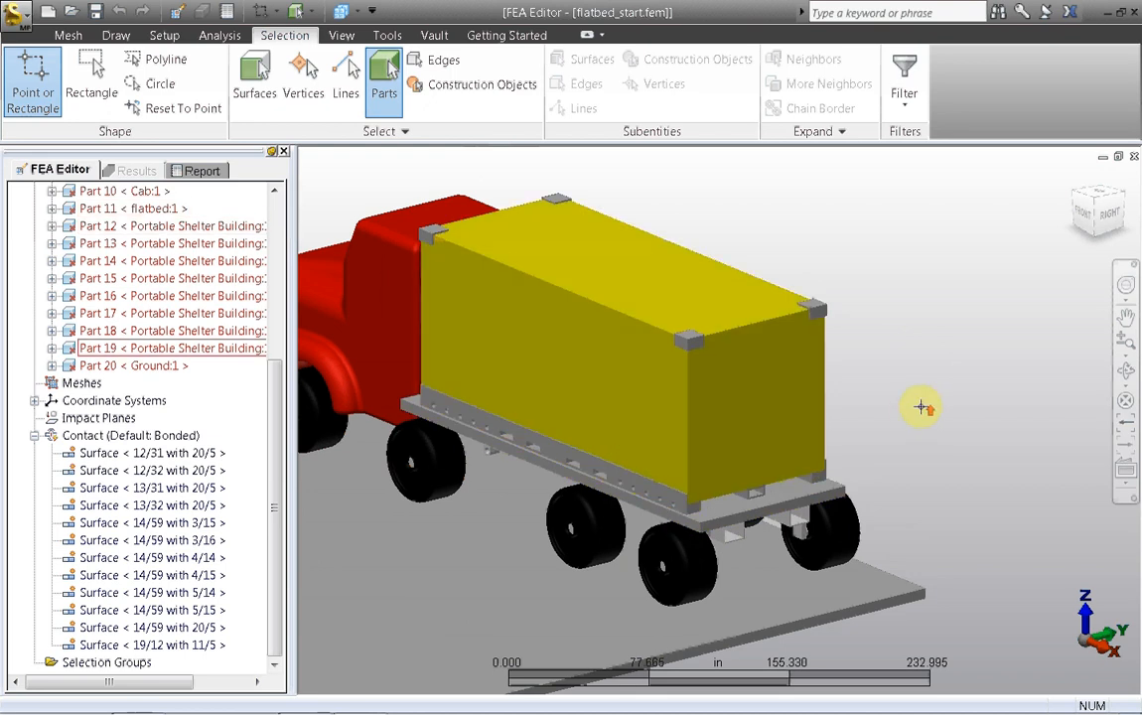
pyautogui.scroll(3, 898, 413)
pyautogui.scroll(-2, 931, 356)
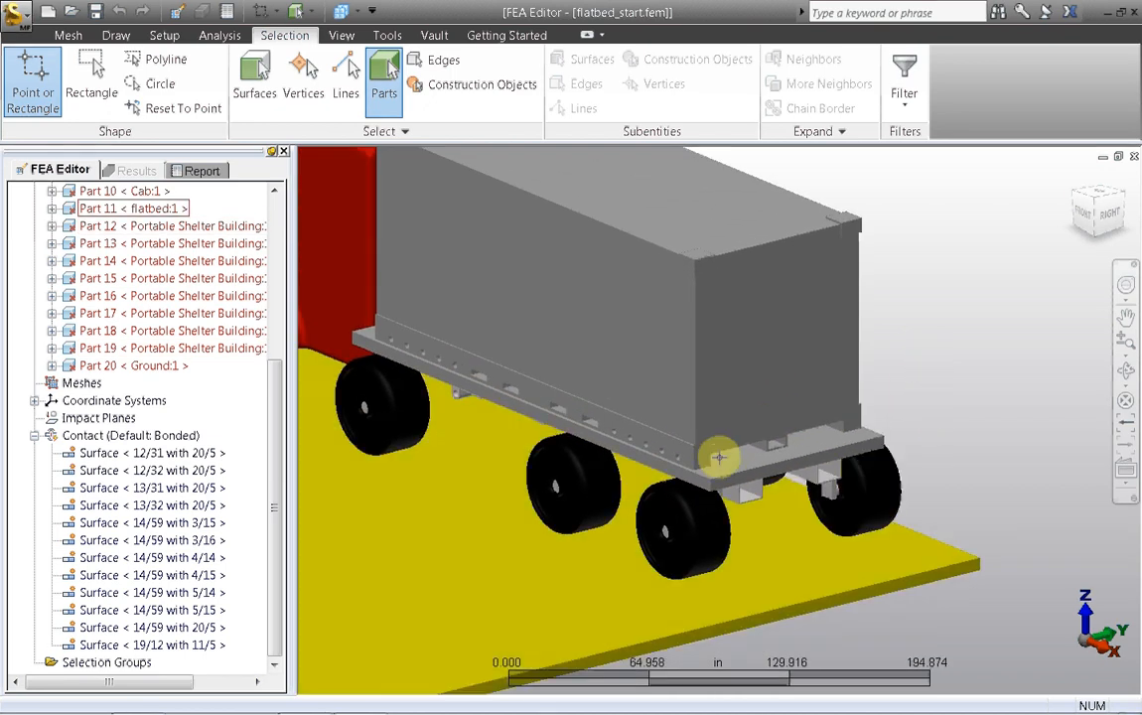
# Step: Create a contact pair between the flatbed (Part 11) and the Portable Shelter Building side rail (Part 12)
pyautogui.click(702, 459)
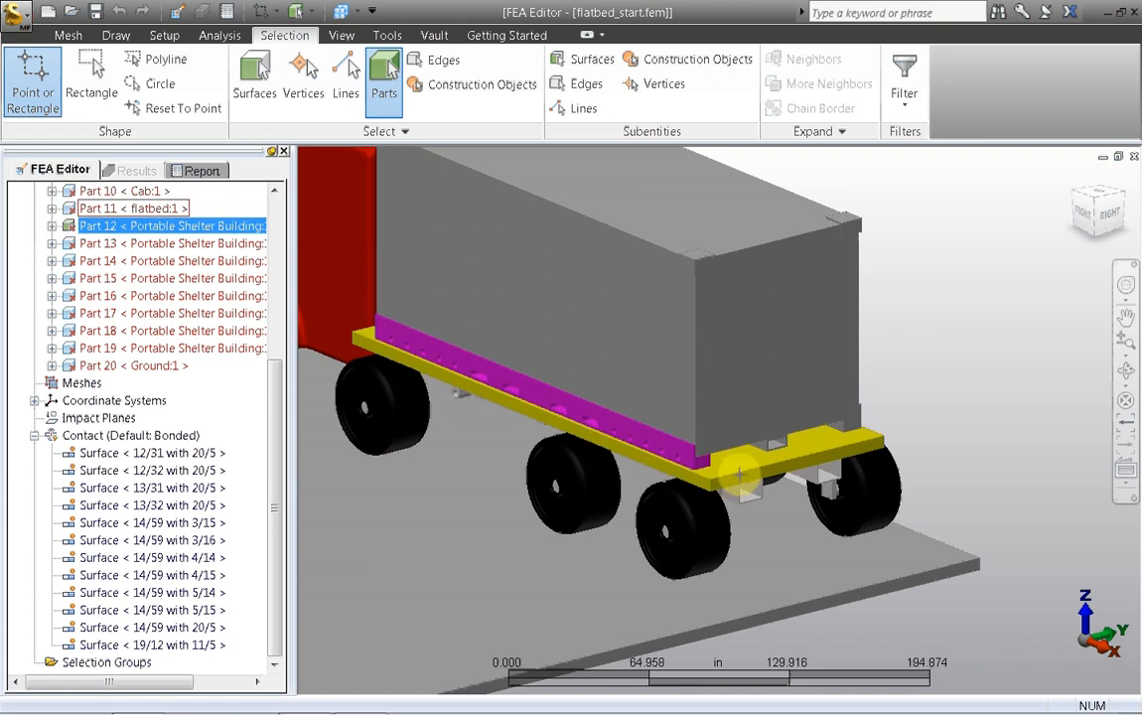
pyautogui.keyDown('ctrl'); pyautogui.click(740, 475); pyautogui.keyUp('ctrl')
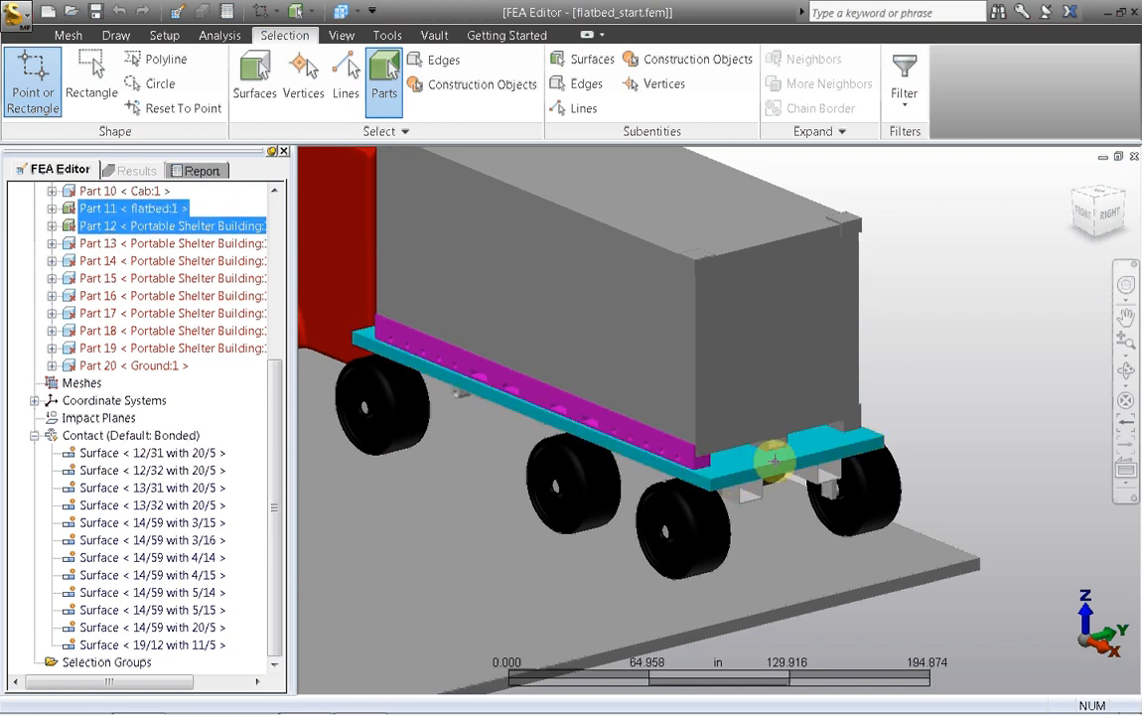
pyautogui.rightClick(928, 277)
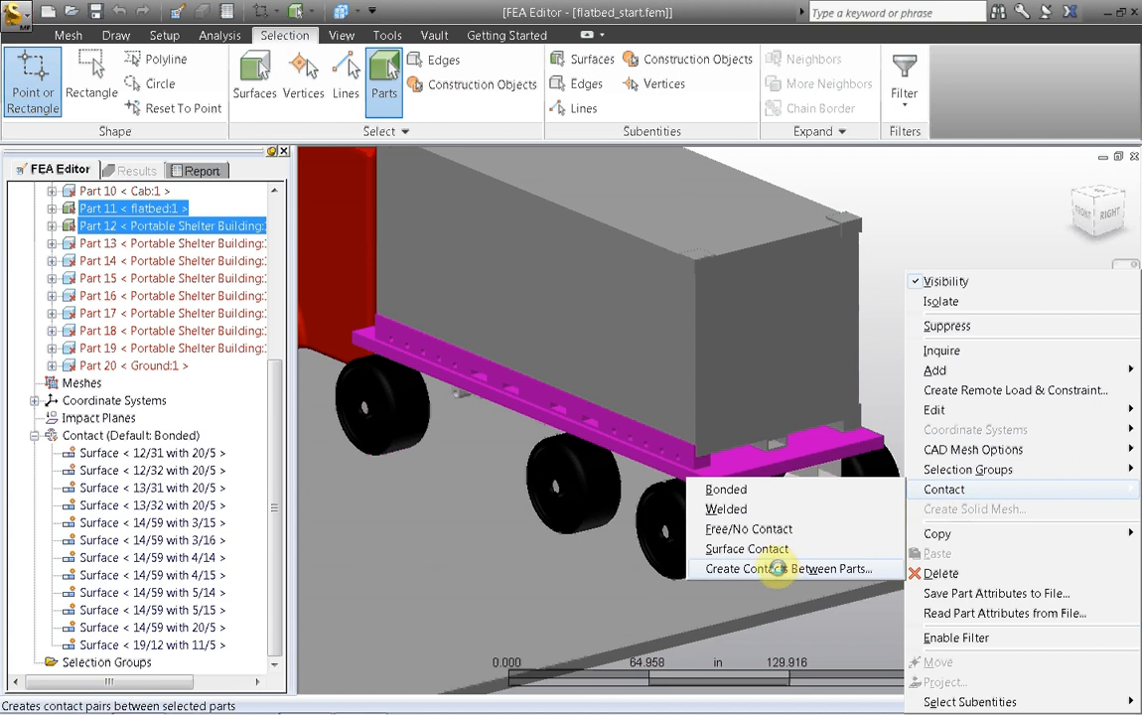
pyautogui.click(780, 571)
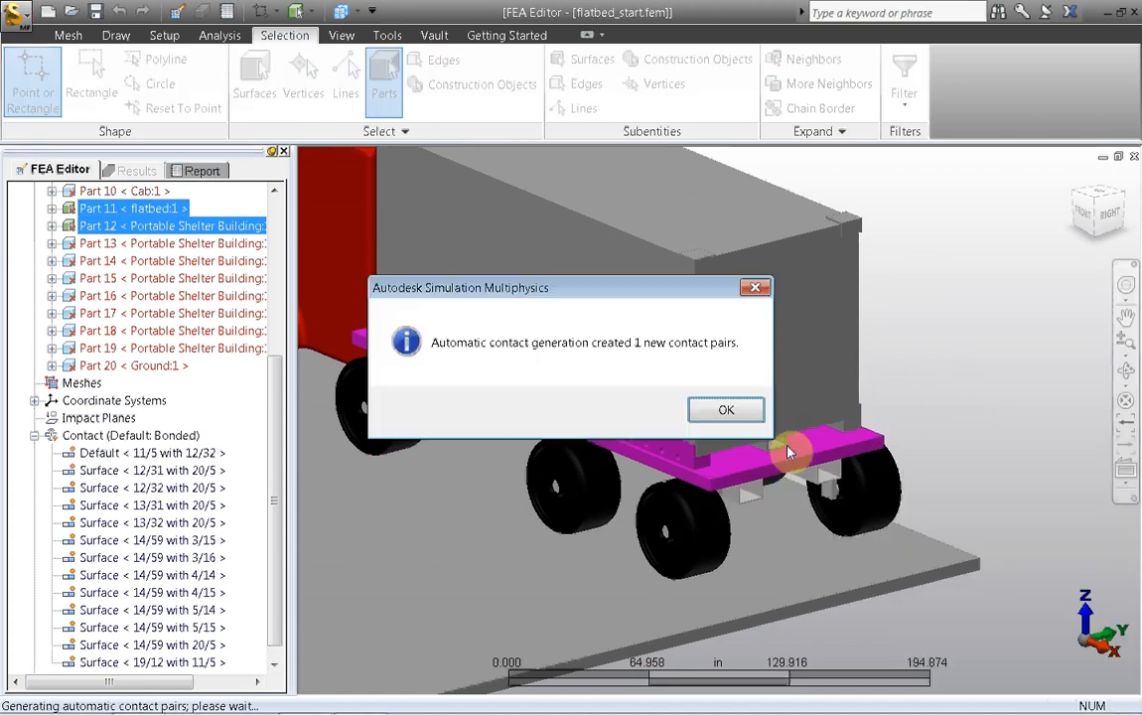
pyautogui.click(726, 410)
# Step: Create a contact pair between the flatbed (Part 11) and the Portable Shelter Building Part 14
pyautogui.click(772, 446)
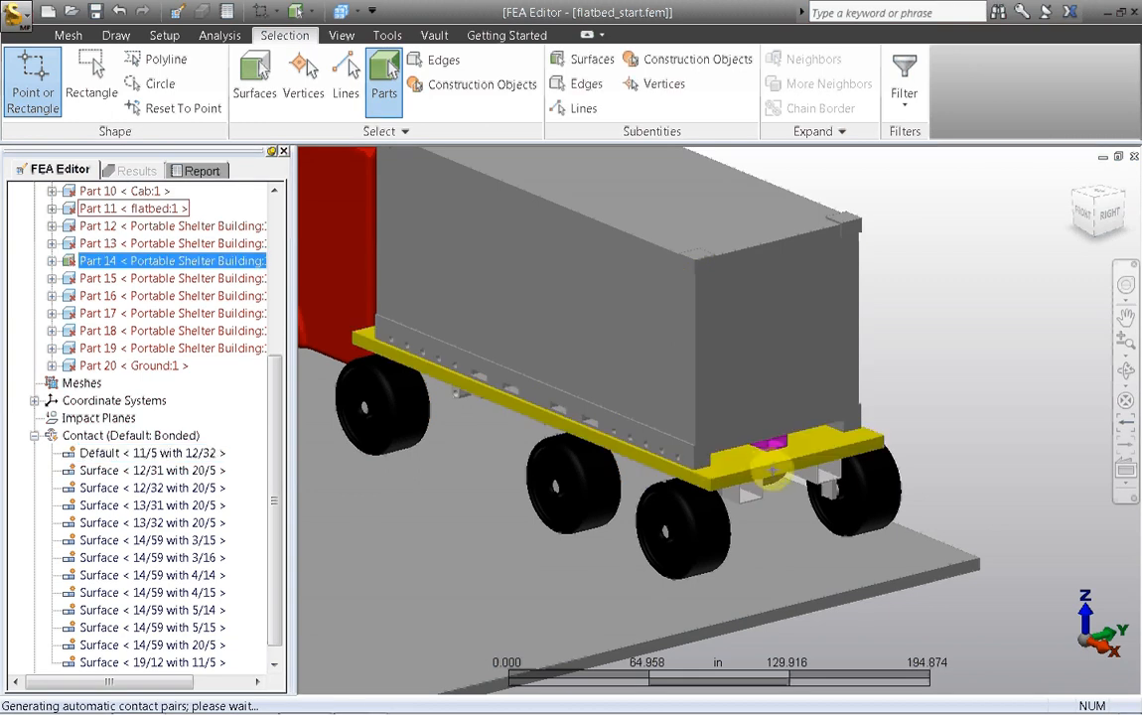
pyautogui.rightClick(912, 312)
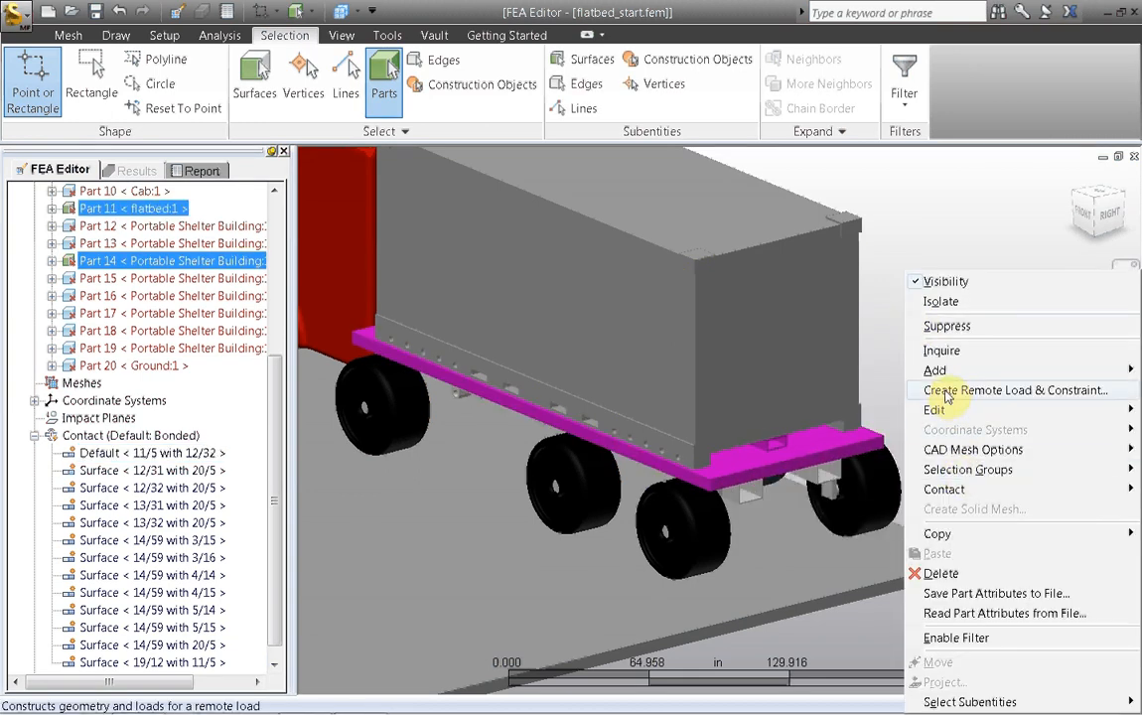
pyautogui.moveTo(948, 494)
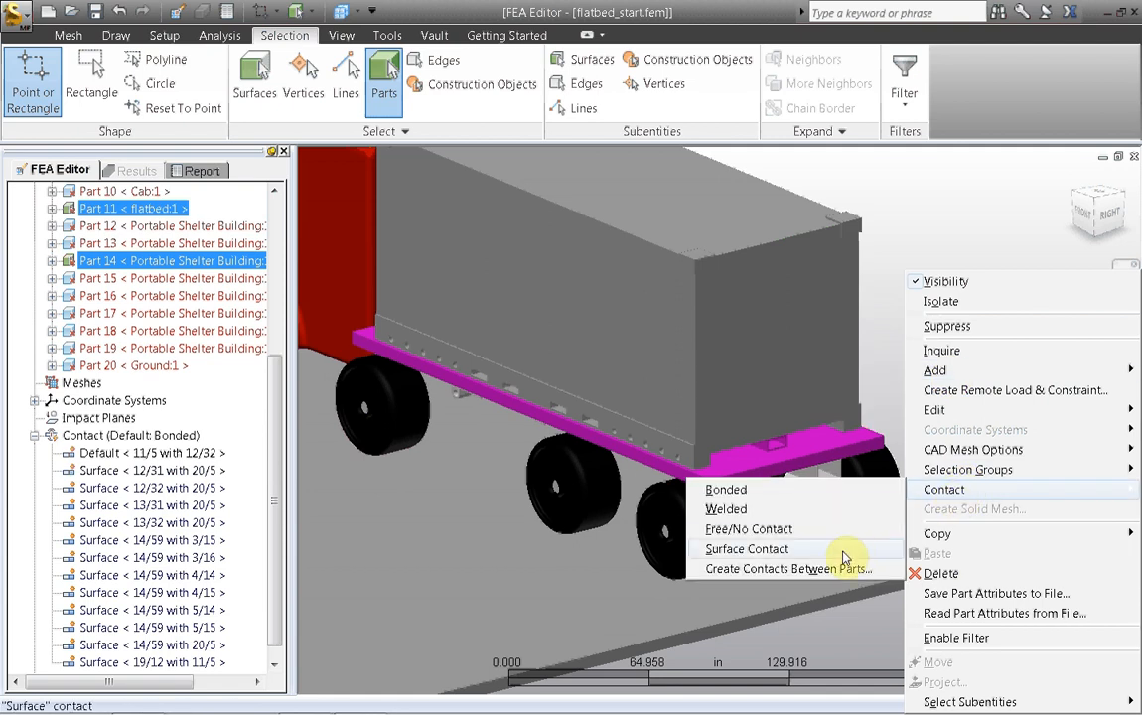
pyautogui.click(898, 498)
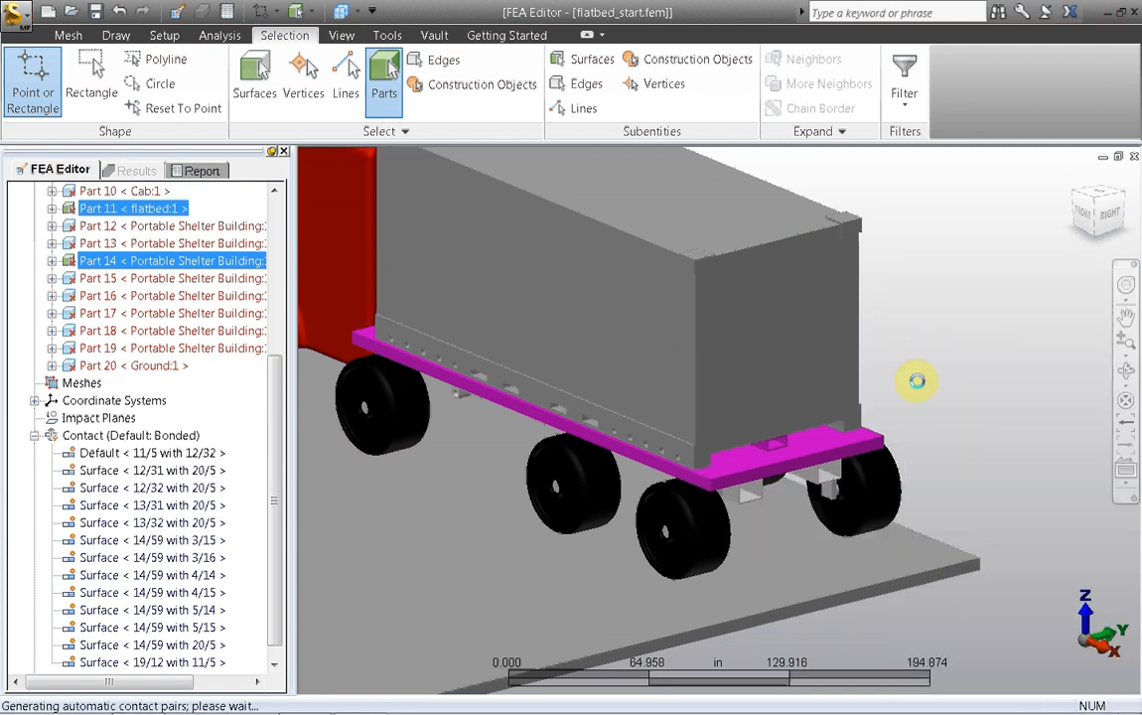
pyautogui.click(731, 411)
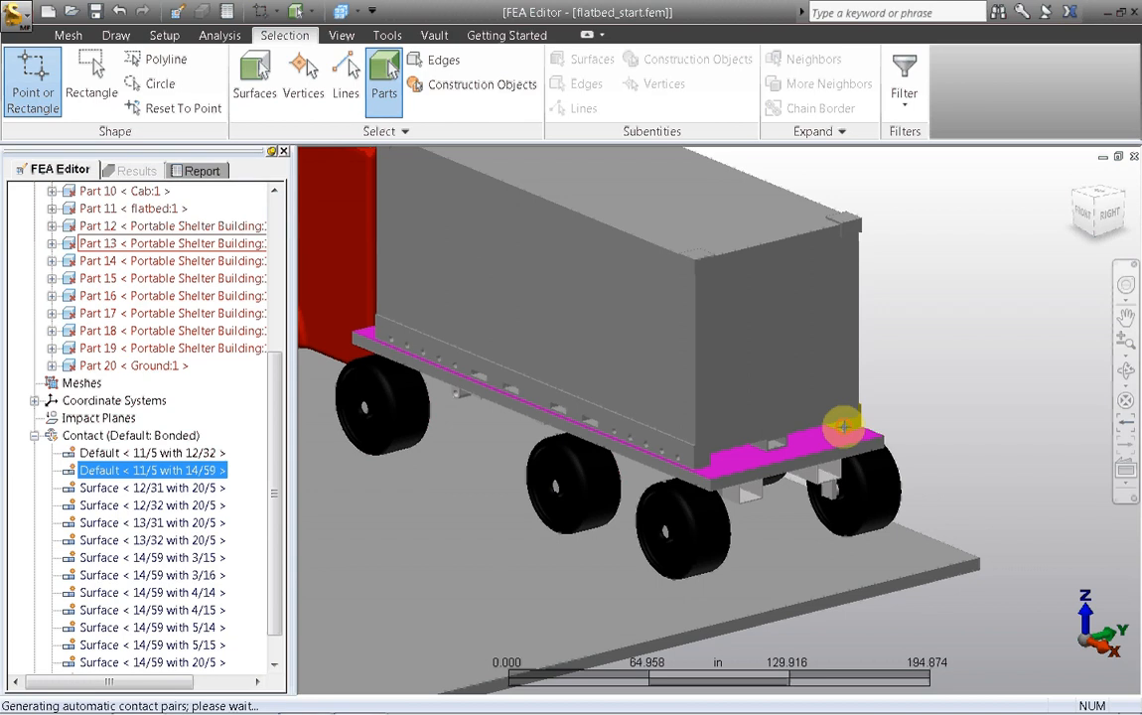
# Step: Create a contact pair between the flatbed (Part 11) and the Portable Shelter Building Part 13
pyautogui.click(823, 459)
pyautogui.keyDown('ctrl'); pyautogui.click(822, 459); pyautogui.keyUp('ctrl')
pyautogui.rightClick(908, 332)
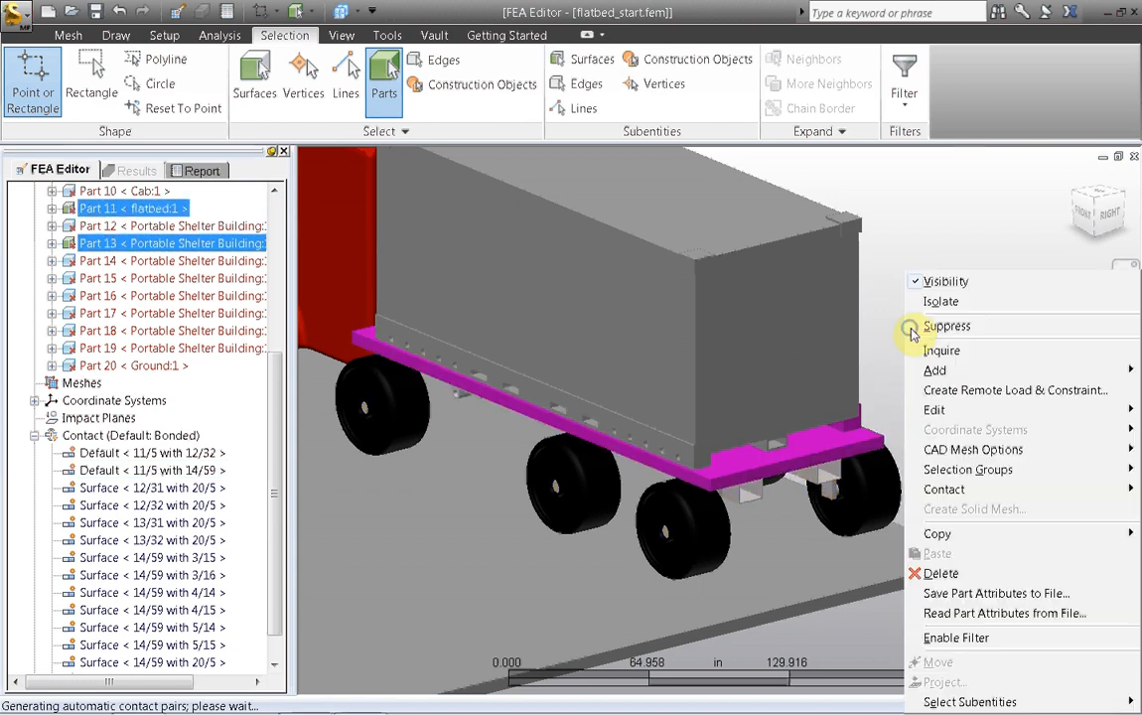
pyautogui.click(951, 492)
pyautogui.click(807, 568)
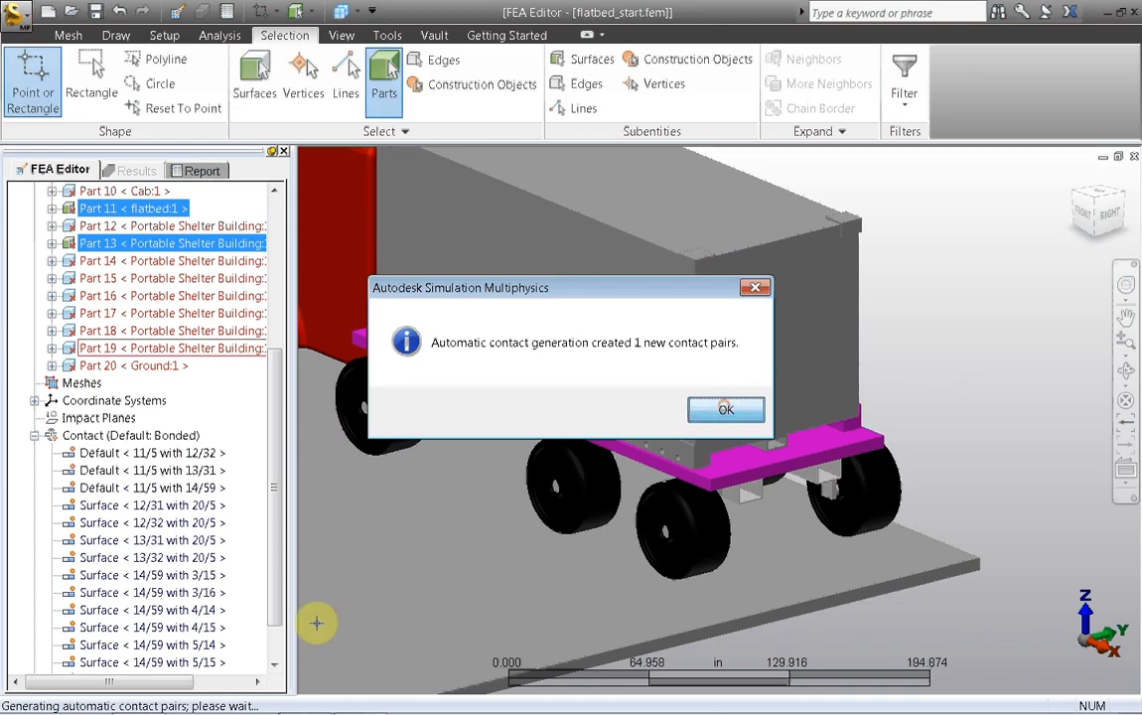
# Step: Change the three default flatbed contact pairs (11/5 with 12/32, 13/31 and 14/59) to Surface contact
pyautogui.press('Return')
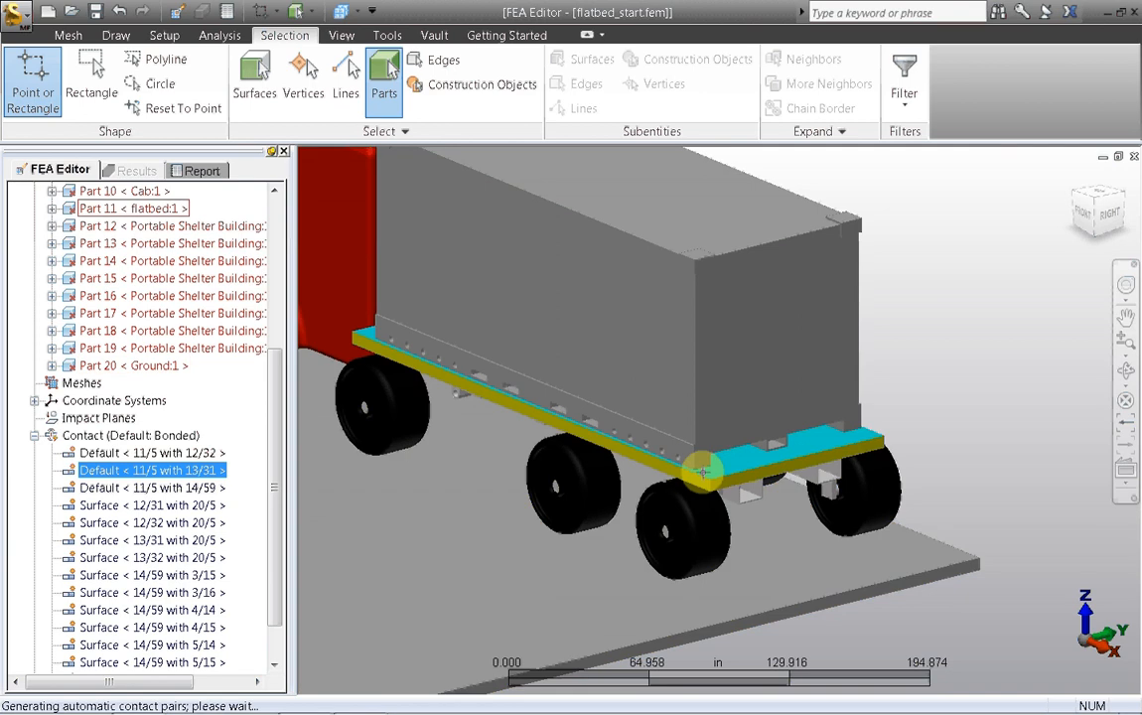
pyautogui.click(94, 457)
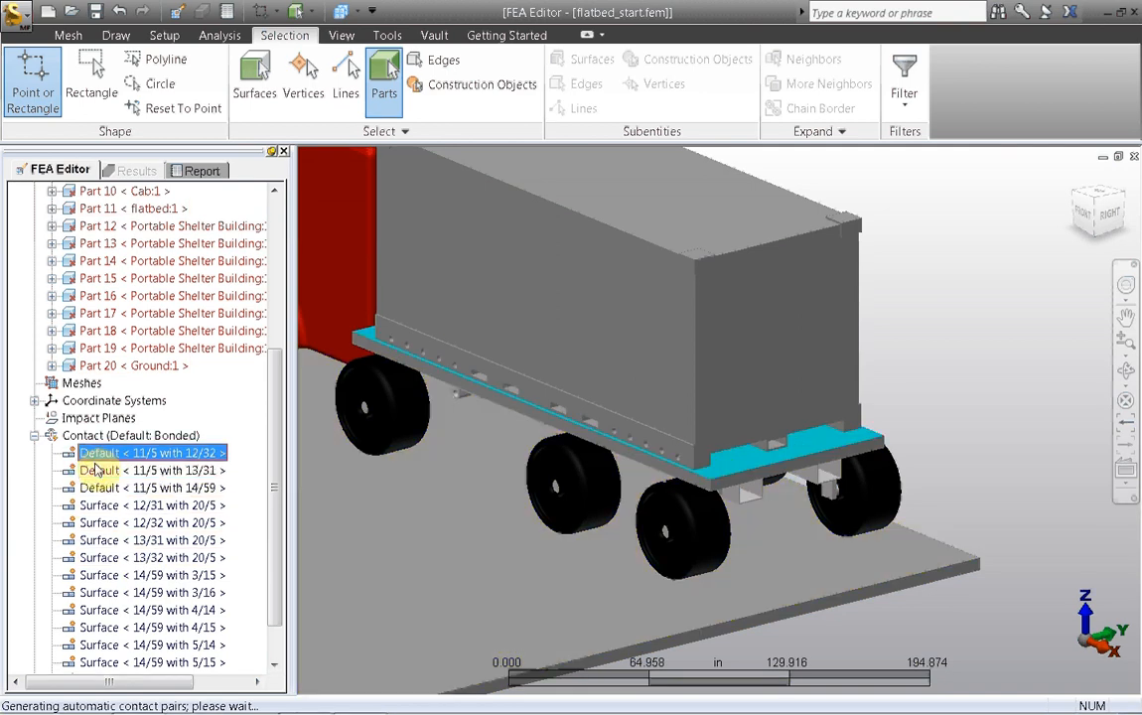
pyautogui.keyDown('ctrl'); pyautogui.click(96, 471); pyautogui.keyUp('ctrl')
pyautogui.keyDown('ctrl'); pyautogui.click(99, 493); pyautogui.keyUp('ctrl')
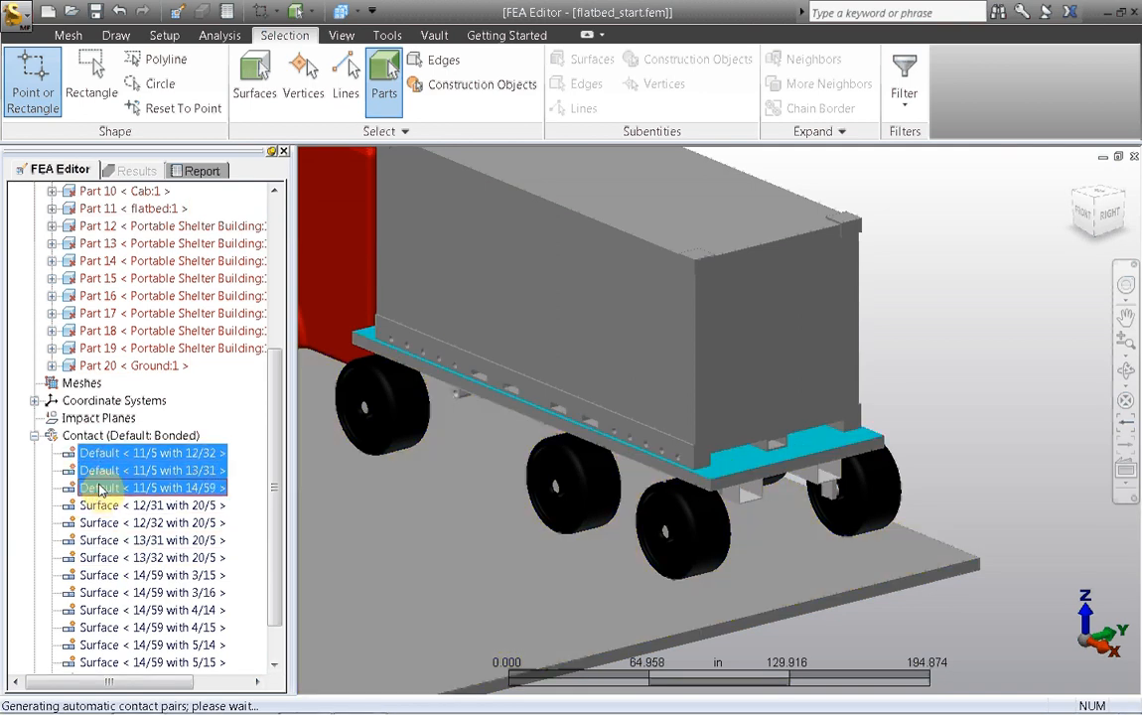
pyautogui.rightClick(102, 488)
pyautogui.click(132, 579)
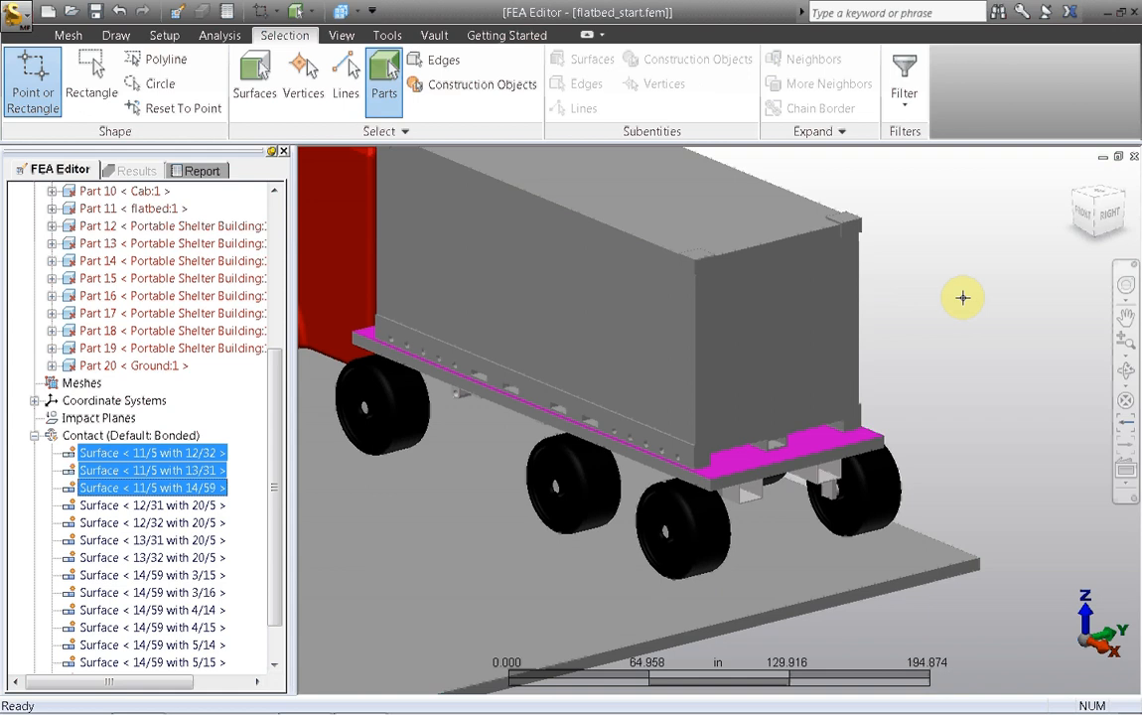
# Step: Give the shelter box (Part 19) its own part mesh settings with the Plate/shell mesh type
pyautogui.moveTo(273, 469); pyautogui.dragTo(275, 301)
pyautogui.click(949, 330)
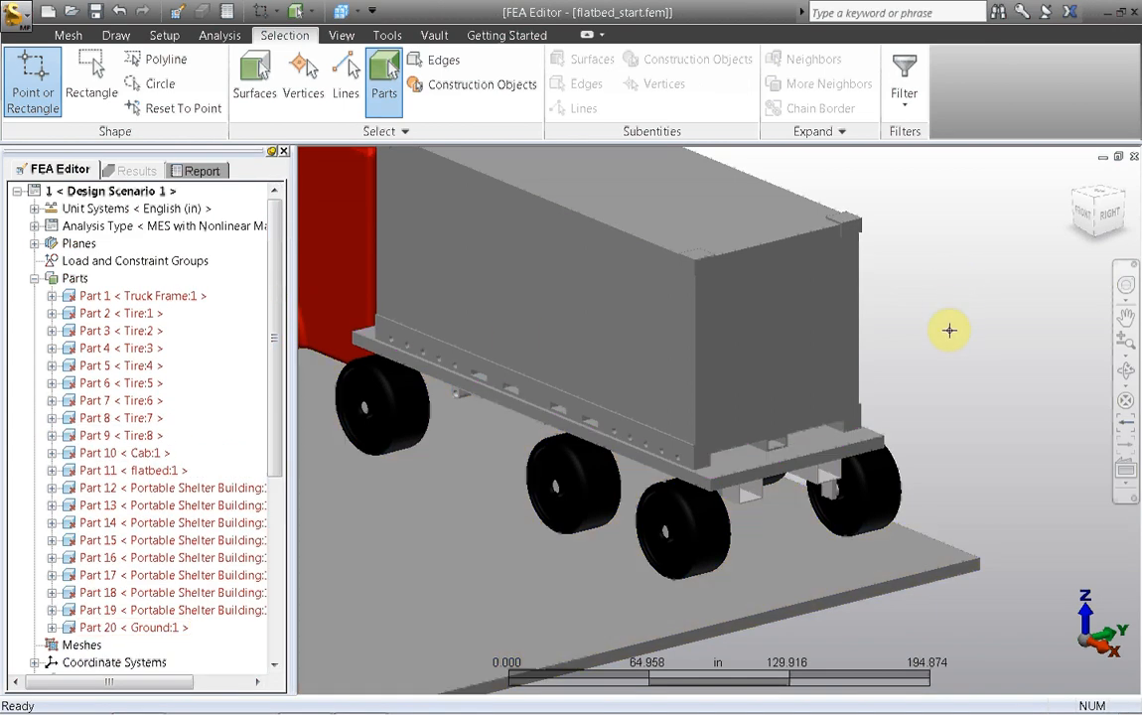
pyautogui.moveTo(948, 331); pyautogui.dragTo(1051, 375, button='middle')
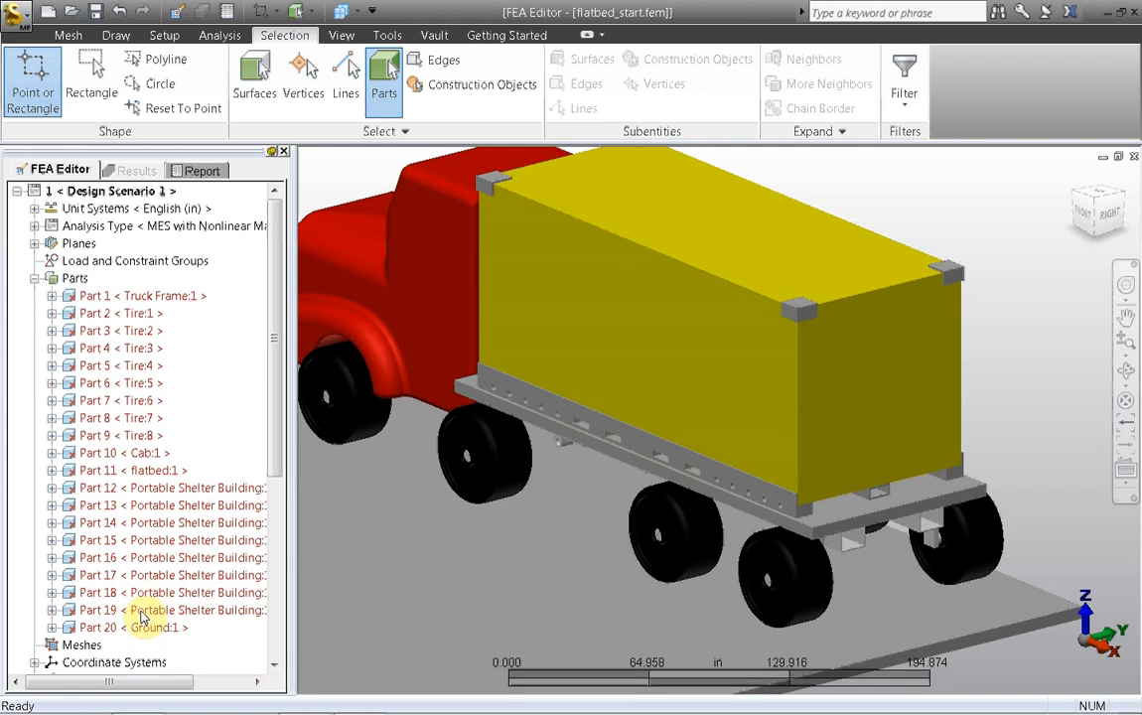
pyautogui.rightClick(145, 613)
pyautogui.moveTo(174, 302)
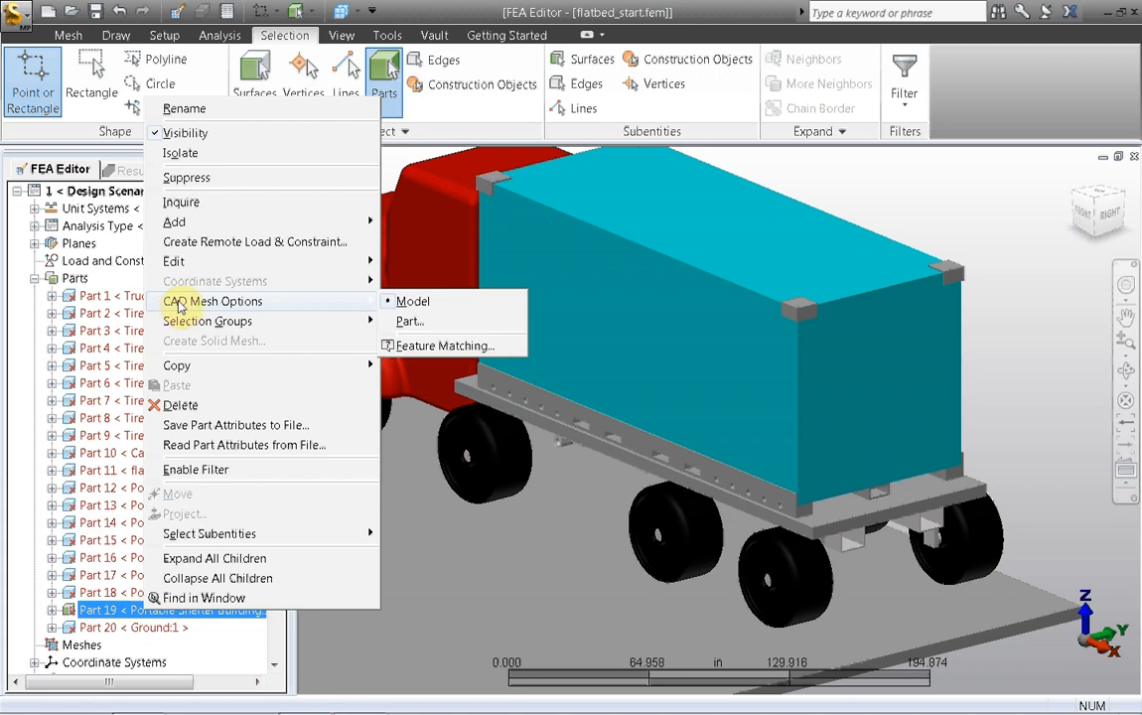
pyautogui.click(403, 323)
pyautogui.click(415, 357)
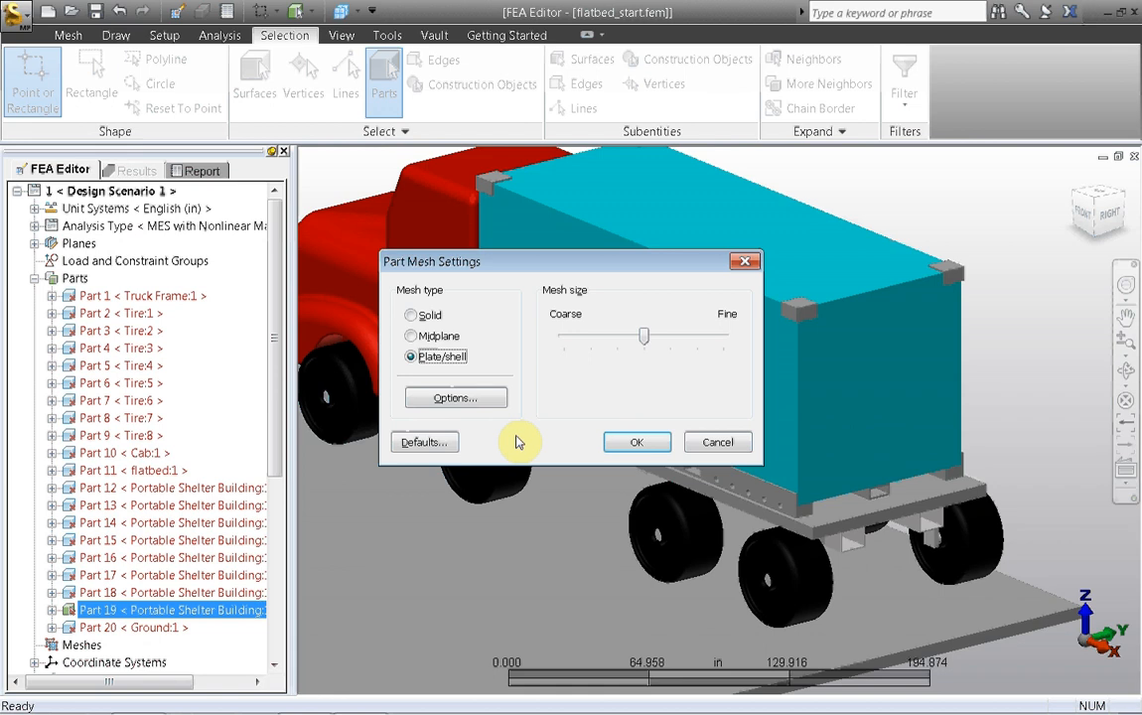
# Step: Set Part 19's surface mesh to an absolute mesh size of 5 in and apply its mesh settings
pyautogui.click(456, 398)
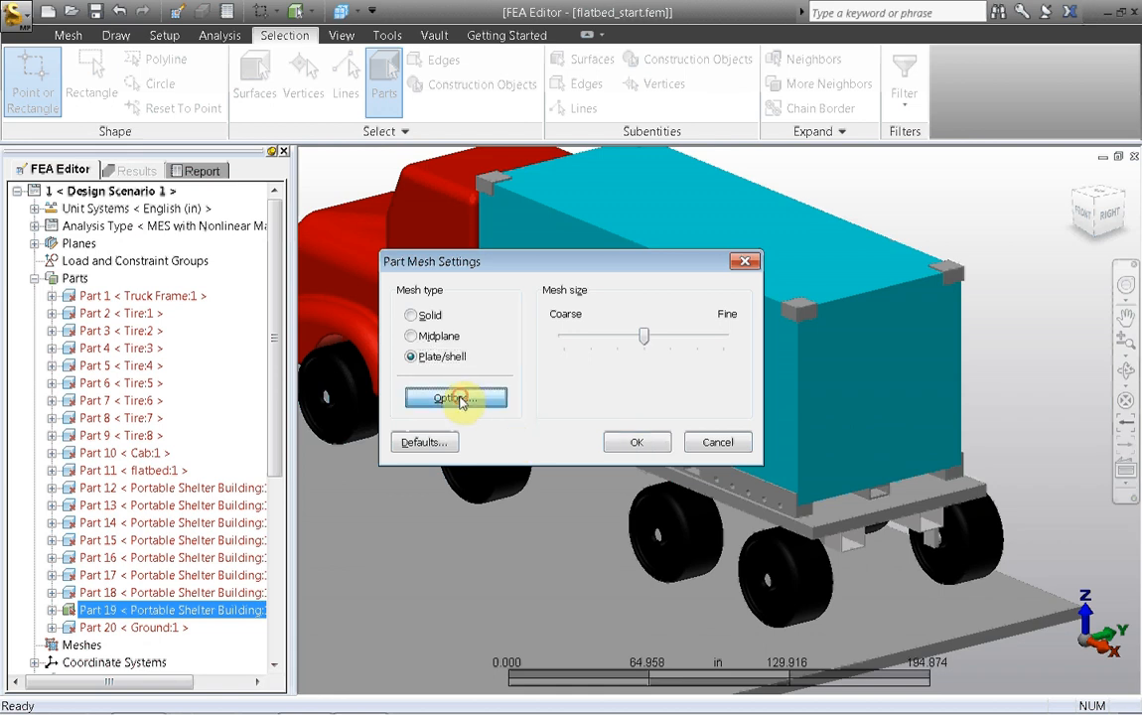
pyautogui.click(502, 271)
pyautogui.click(518, 296)
pyautogui.doubleClick(507, 246)
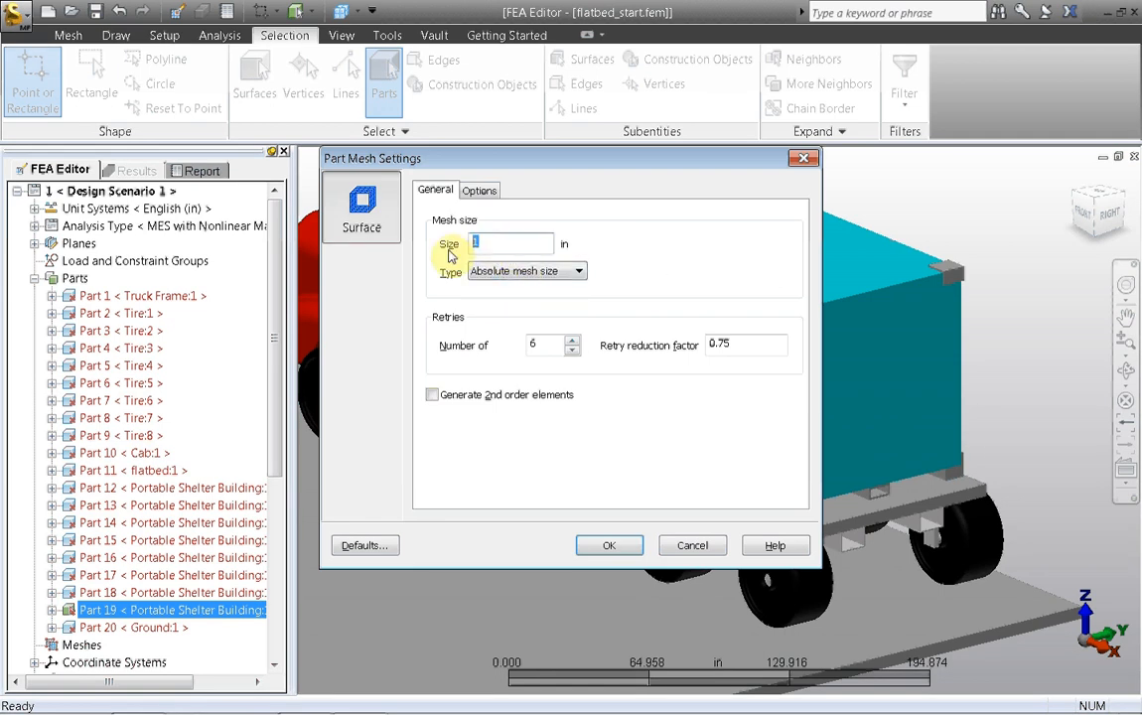
pyautogui.click(609, 547)
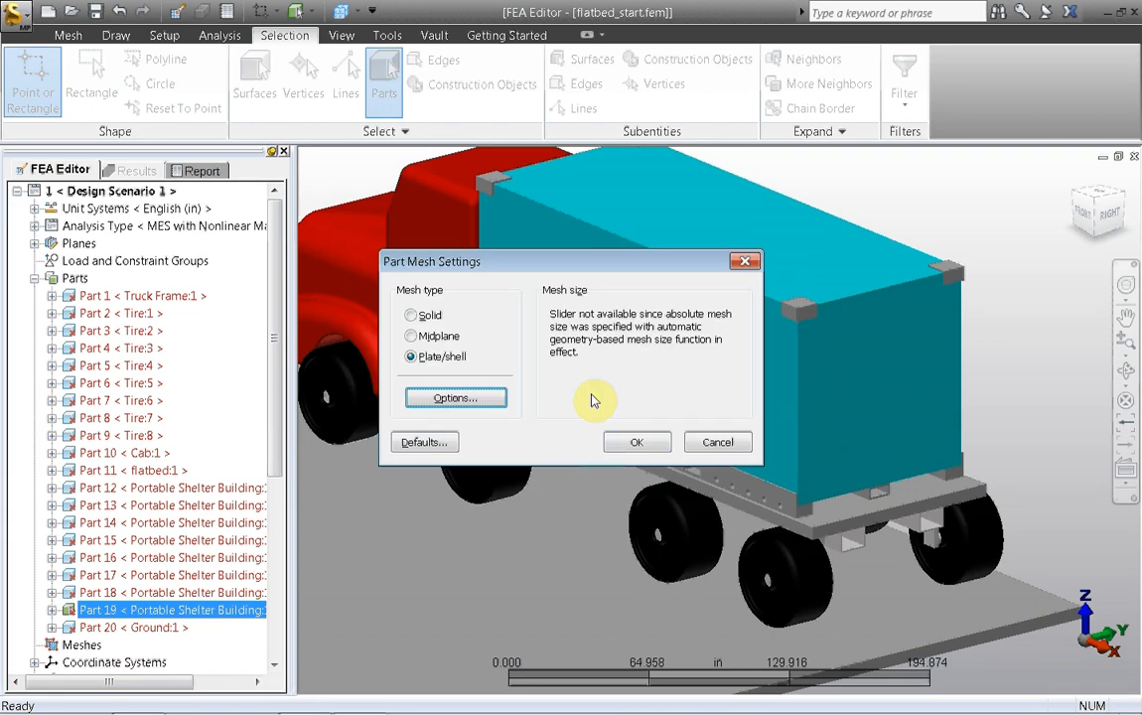
pyautogui.click(626, 445)
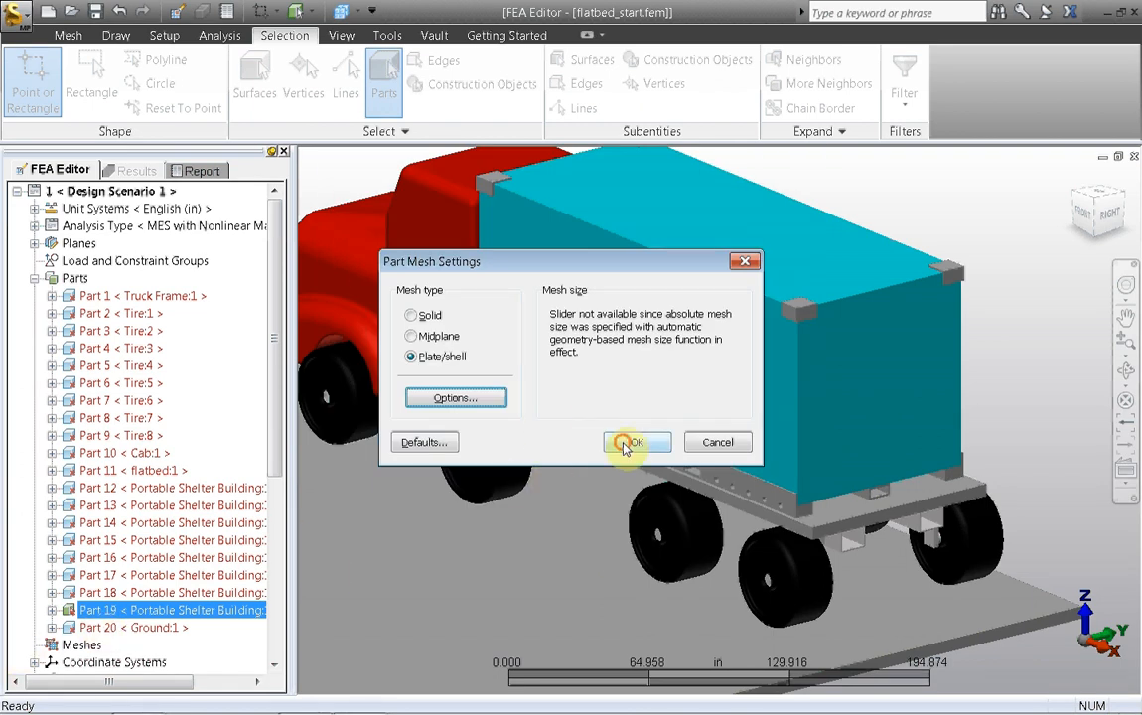
# Step: Give the Ground (Part 20) its own mesh settings with an absolute mesh size of 36 in
pyautogui.click(151, 628)
pyautogui.rightClick(144, 636)
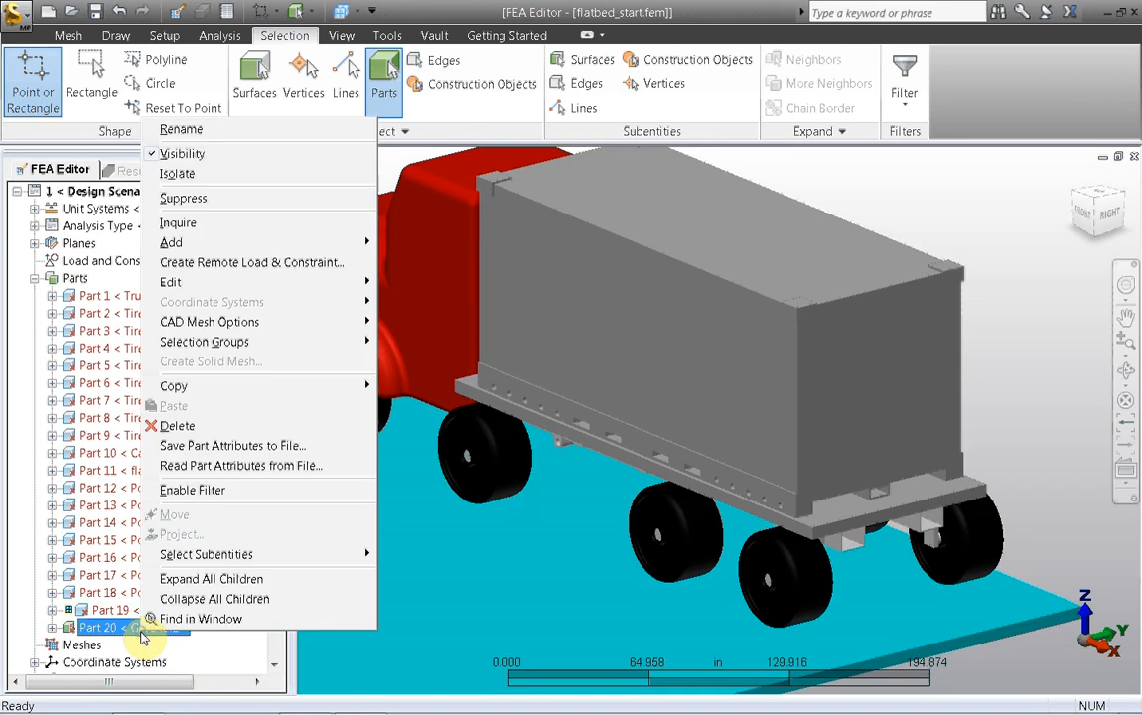
pyautogui.moveTo(327, 327)
pyautogui.click(405, 343)
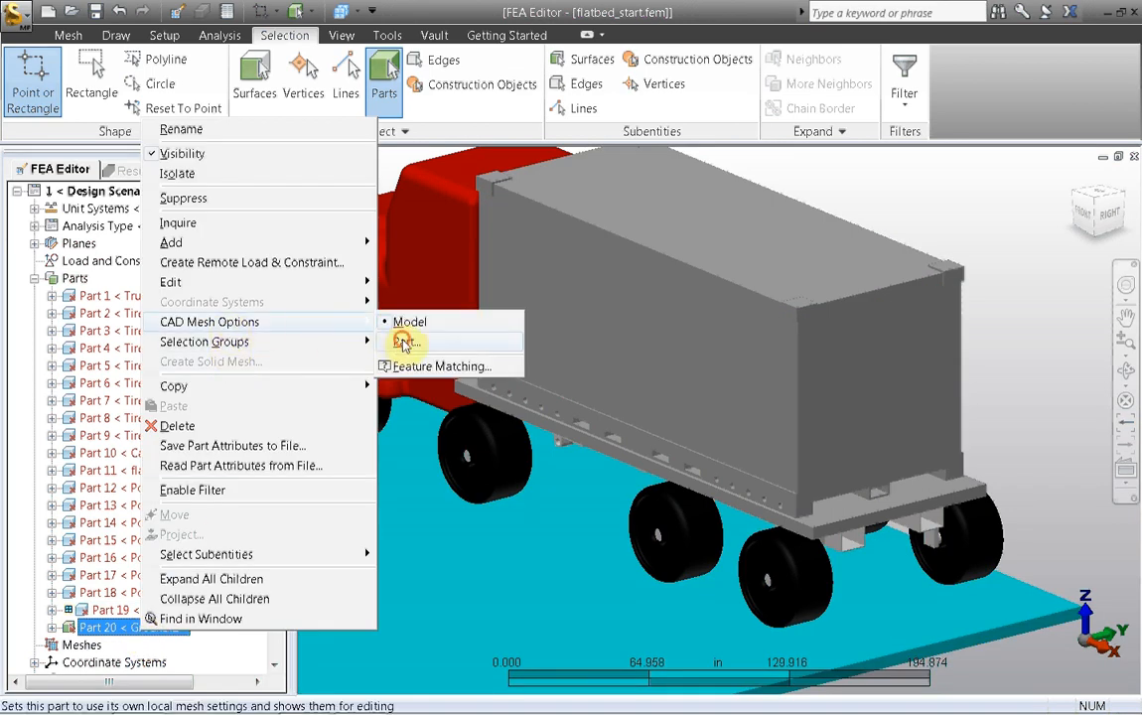
pyautogui.click(436, 395)
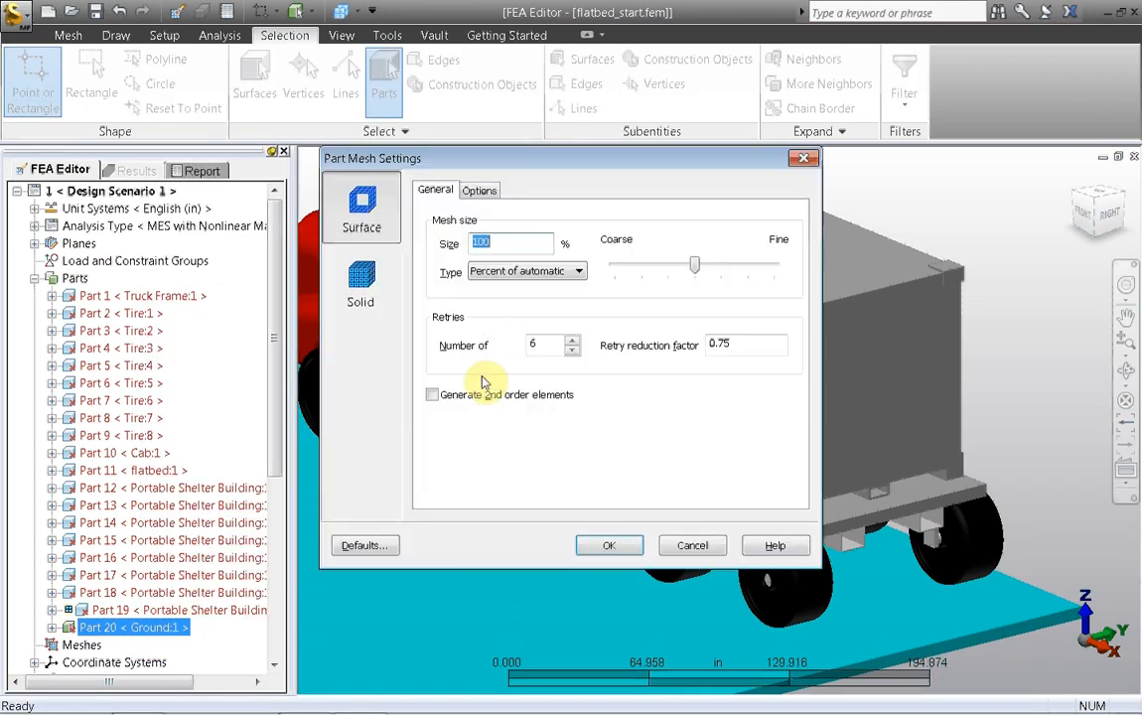
pyautogui.click(492, 273)
pyautogui.click(503, 299)
pyautogui.write('36')
pyautogui.click(596, 546)
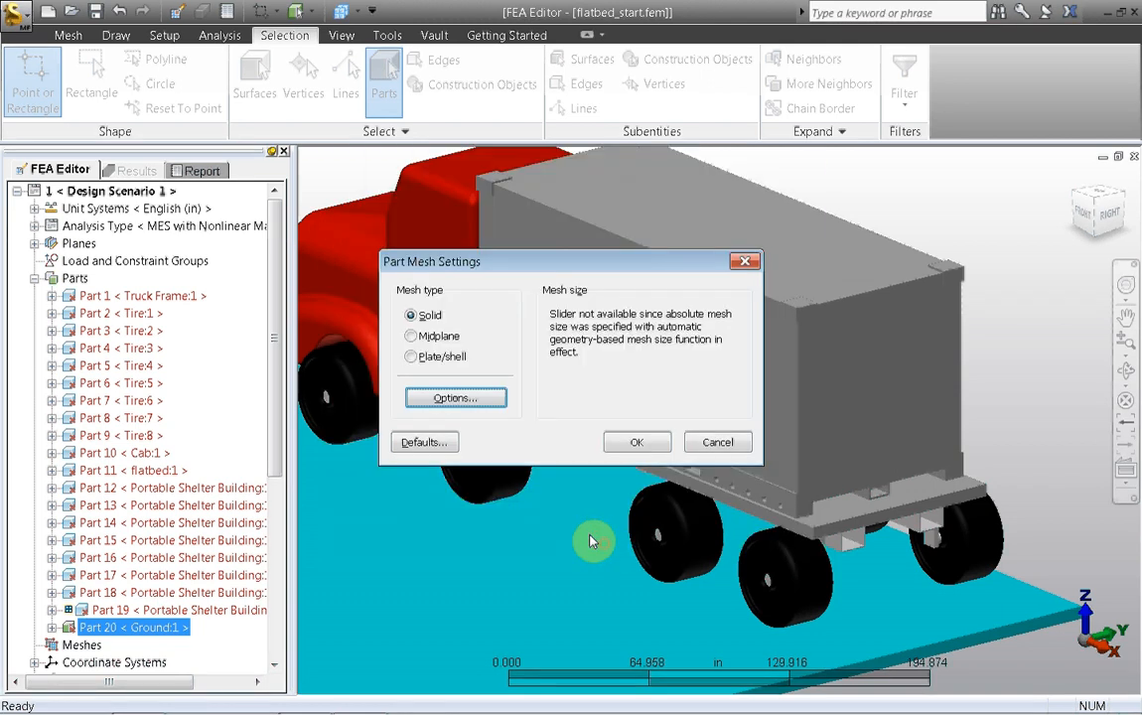
pyautogui.click(636, 442)
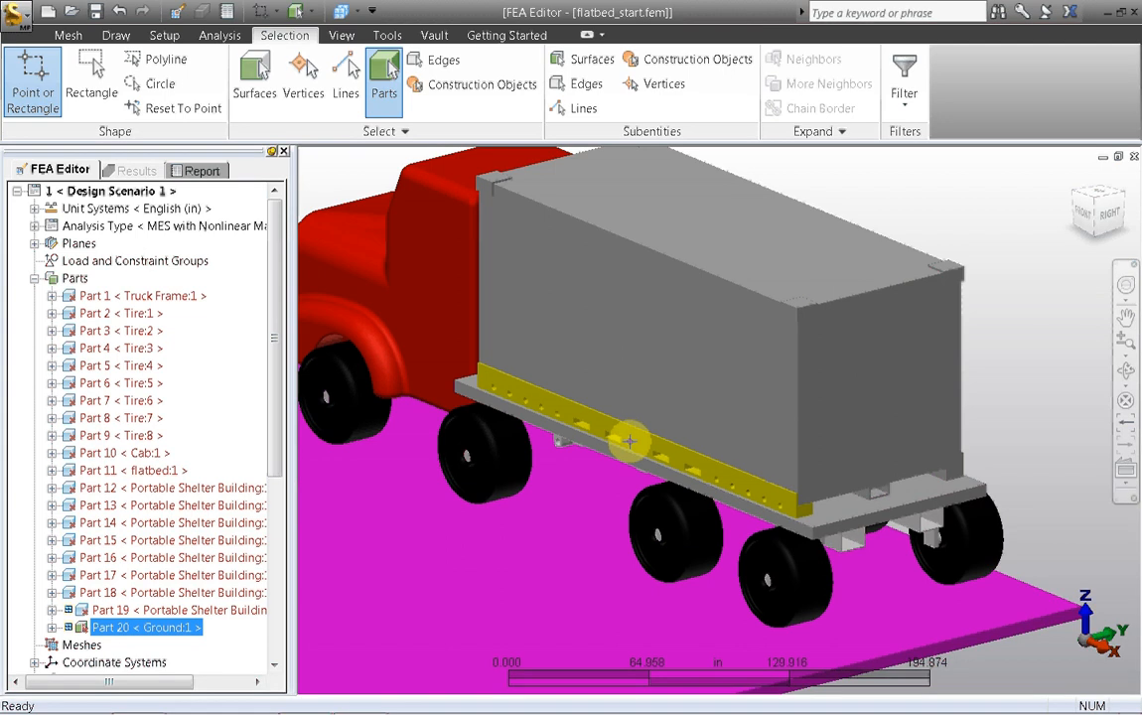
# Step: Turn off the automatic geometry-based mesh size function in the model mesh settings
pyautogui.click(418, 298)
pyautogui.click(68, 35)
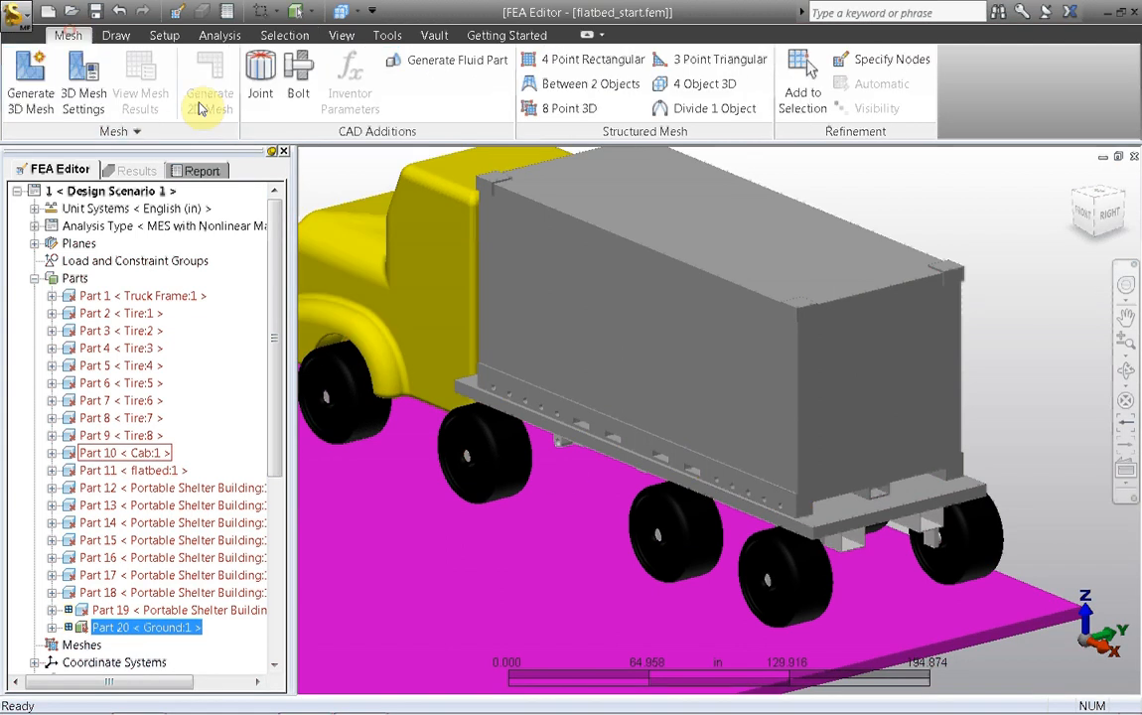
pyautogui.click(84, 88)
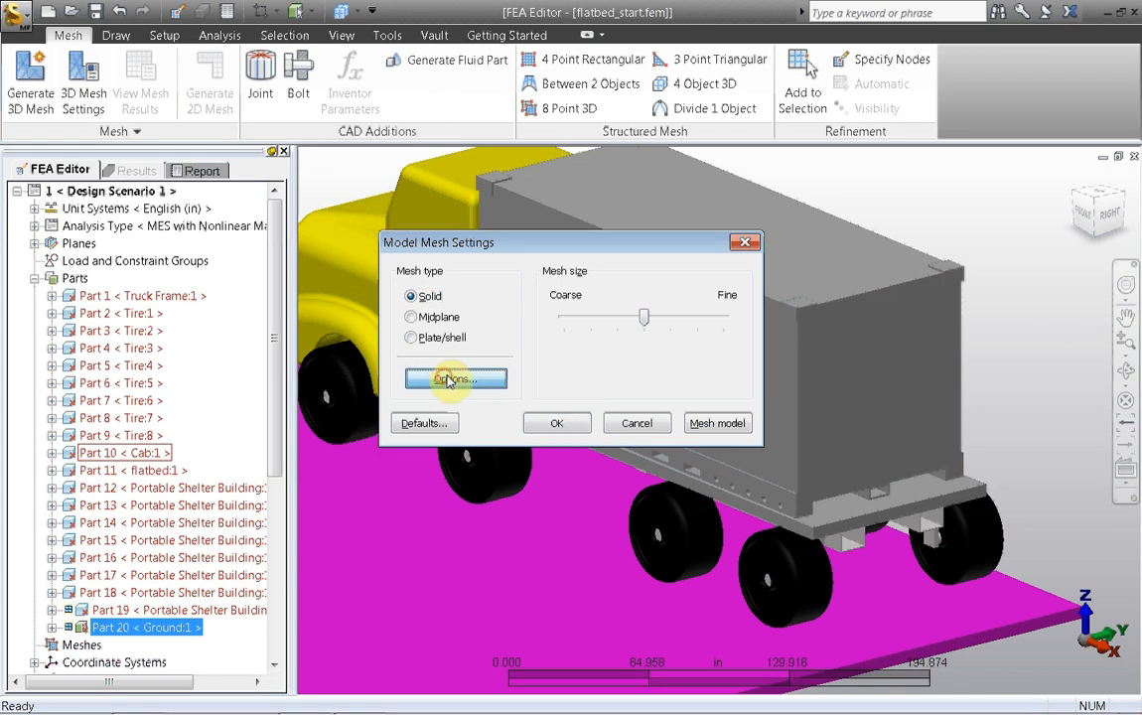
pyautogui.click(448, 380)
pyautogui.click(362, 335)
pyautogui.click(446, 227)
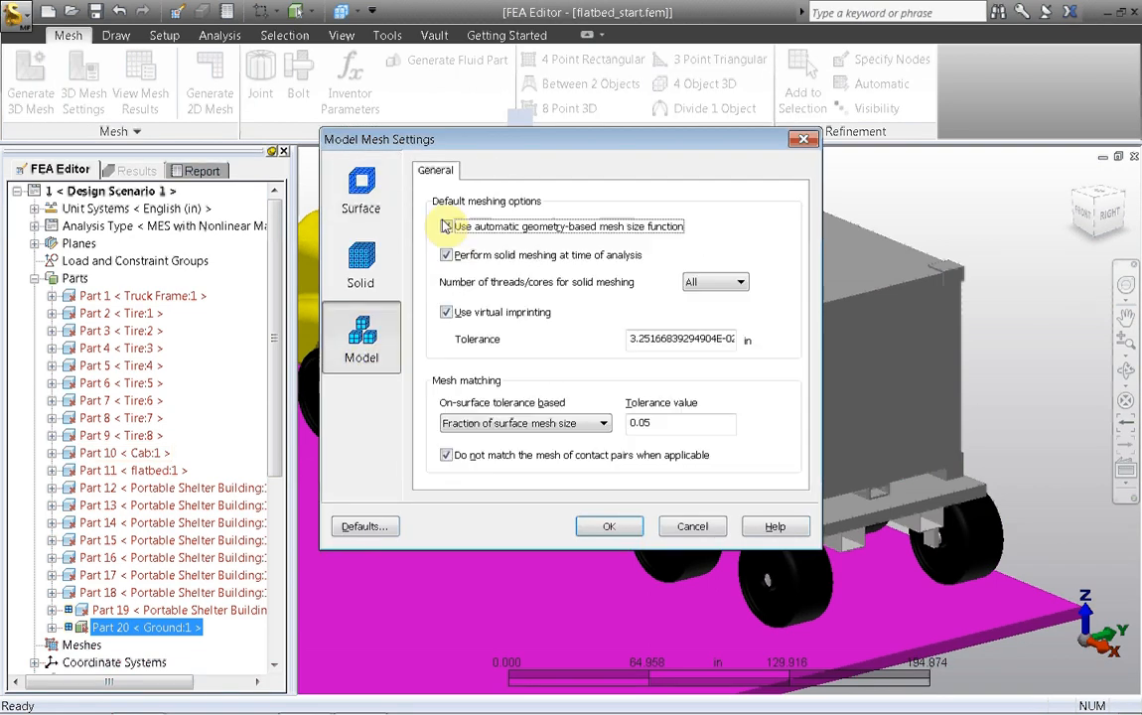
pyautogui.click(618, 526)
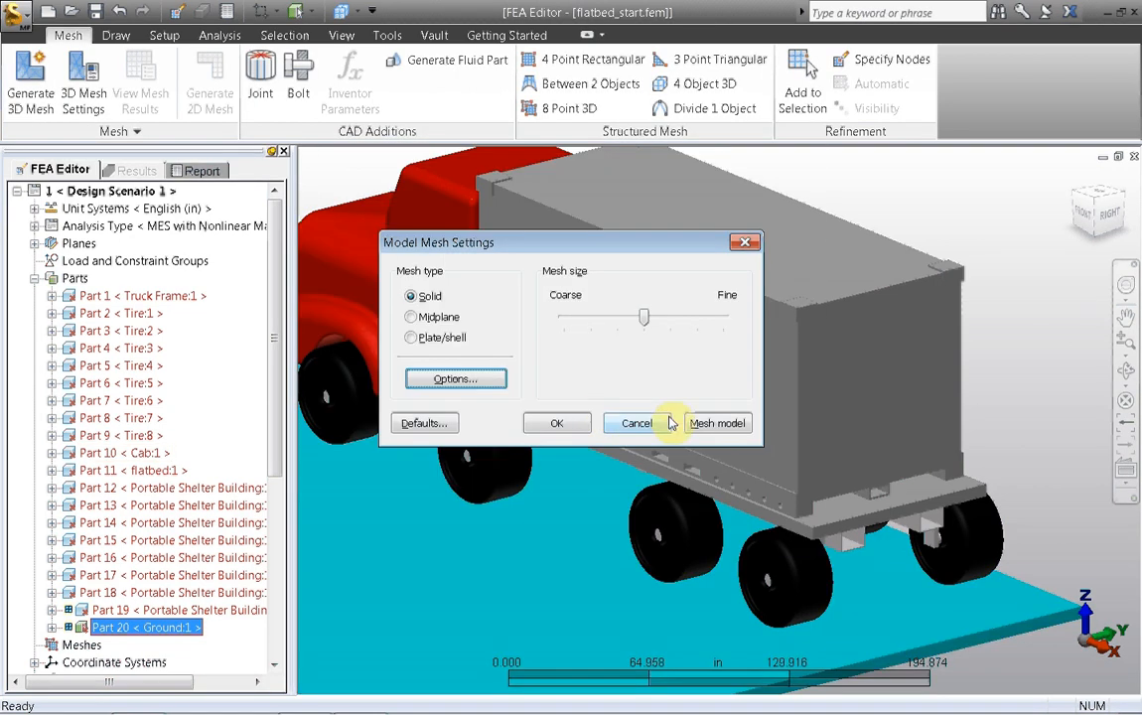
# Step: Mesh the model, showing only parts in progress and the meshing details, and decline viewing the mesh results
pyautogui.click(707, 424)
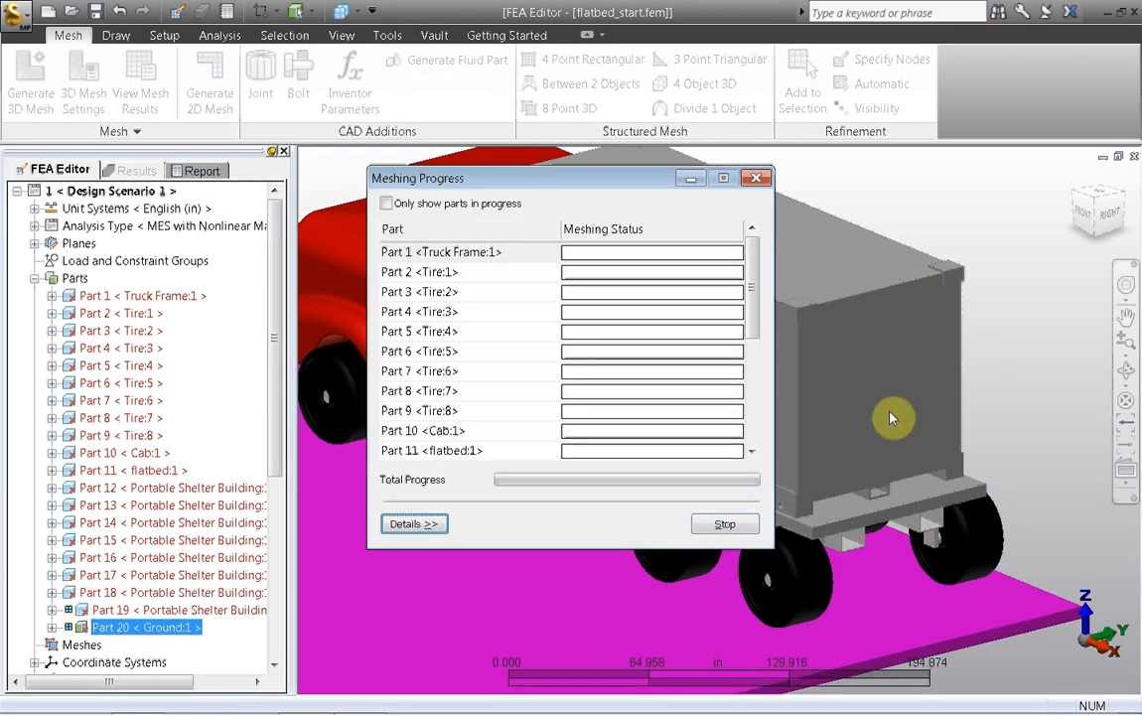
pyautogui.moveTo(603, 184); pyautogui.dragTo(586, 179)
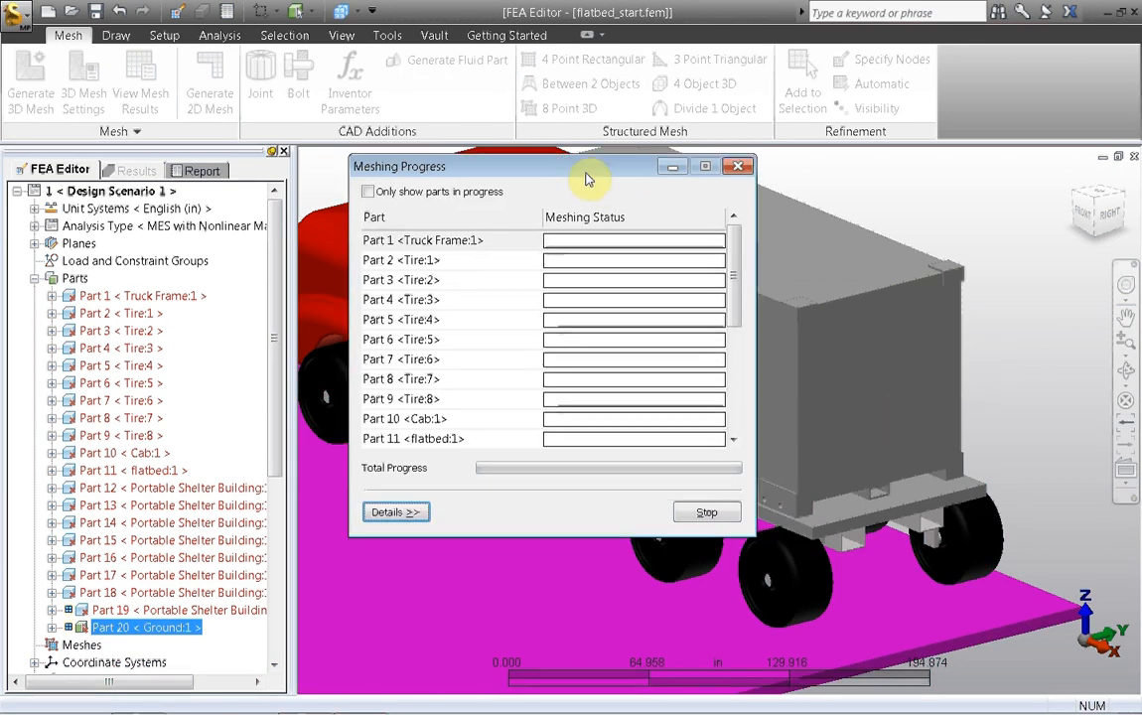
pyautogui.click(368, 191)
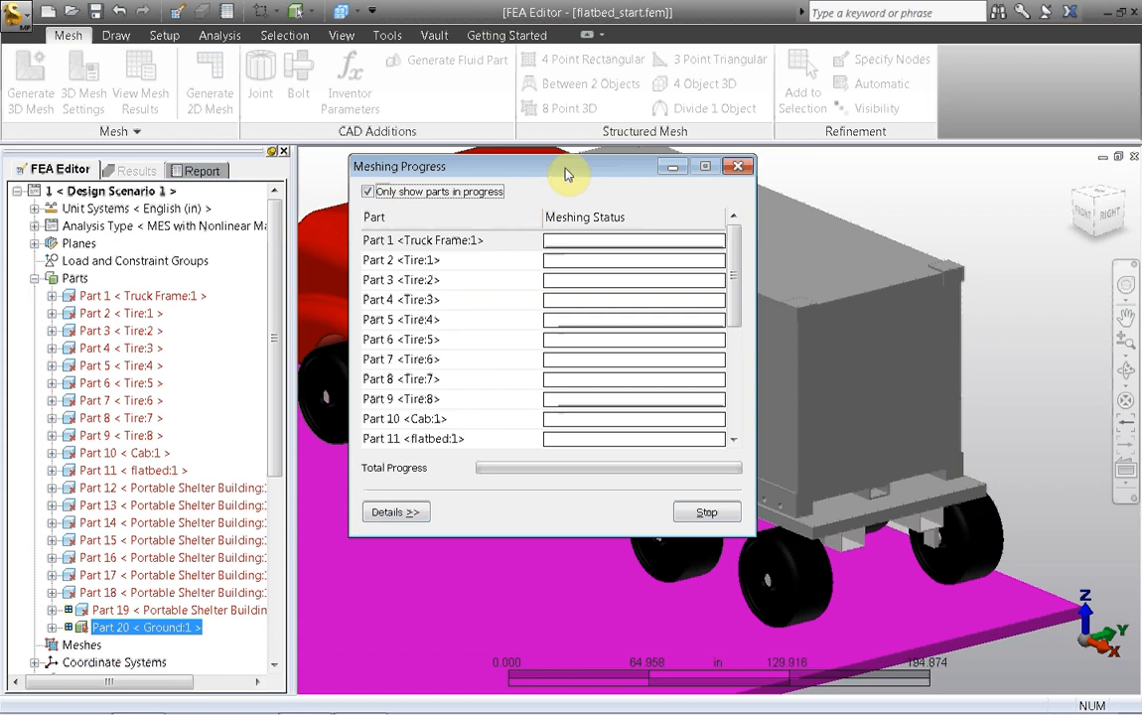
pyautogui.moveTo(546, 174); pyautogui.dragTo(492, 166)
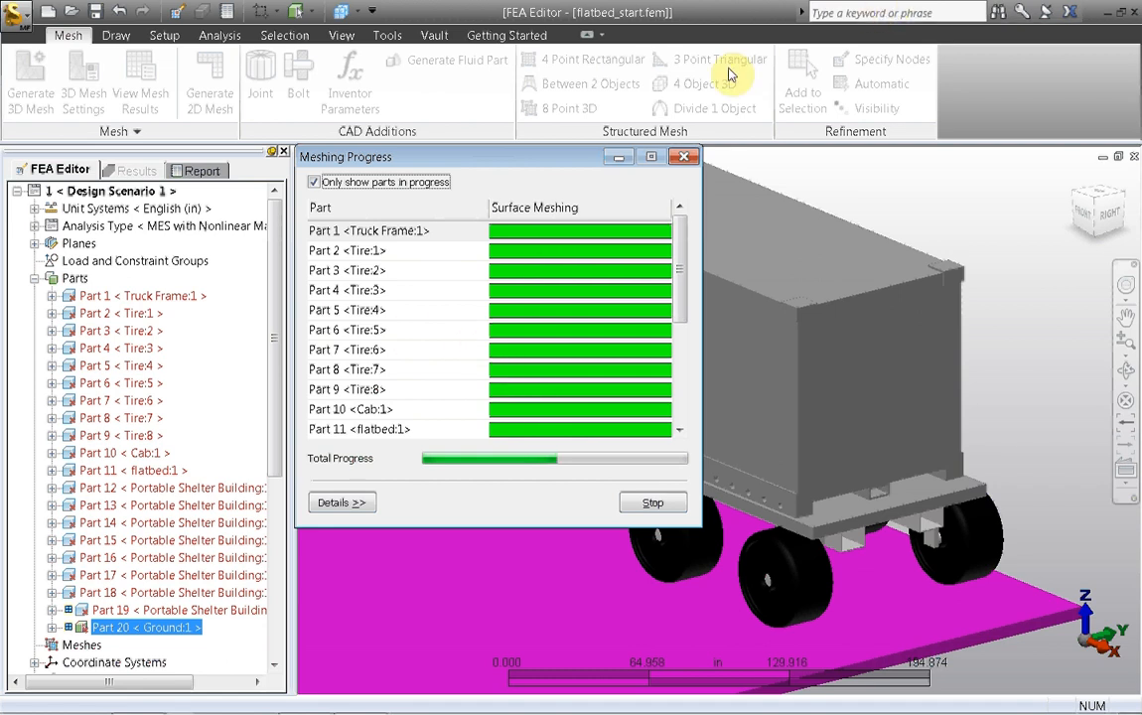
pyautogui.click(343, 503)
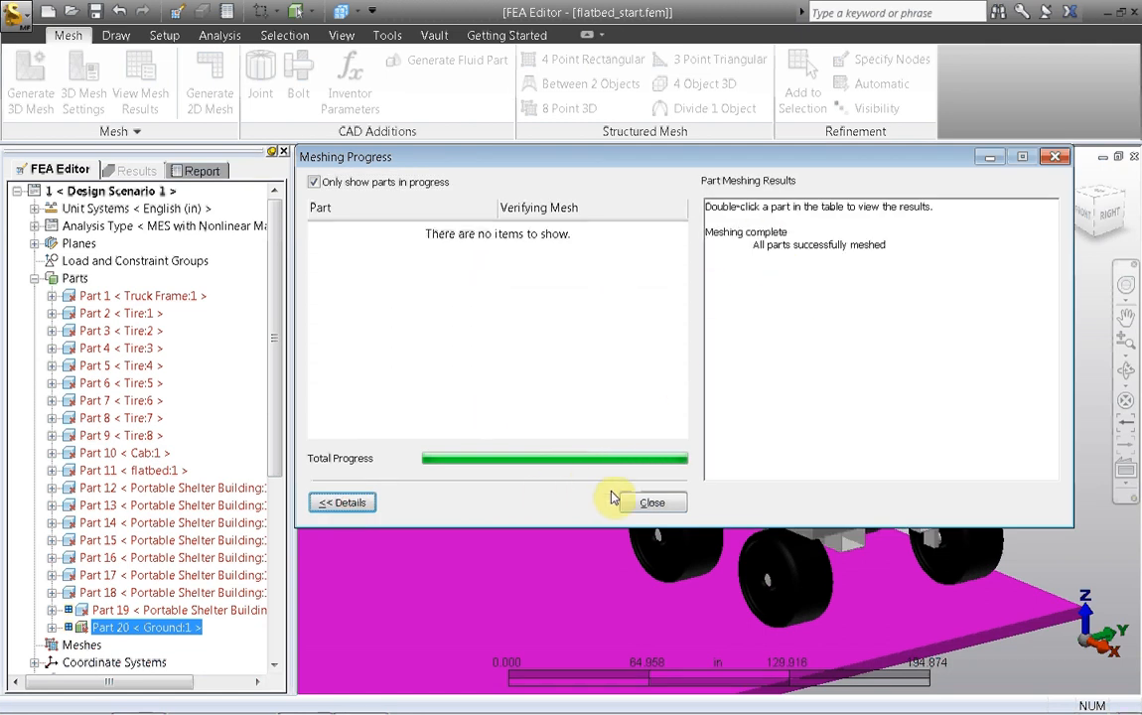
pyautogui.click(645, 504)
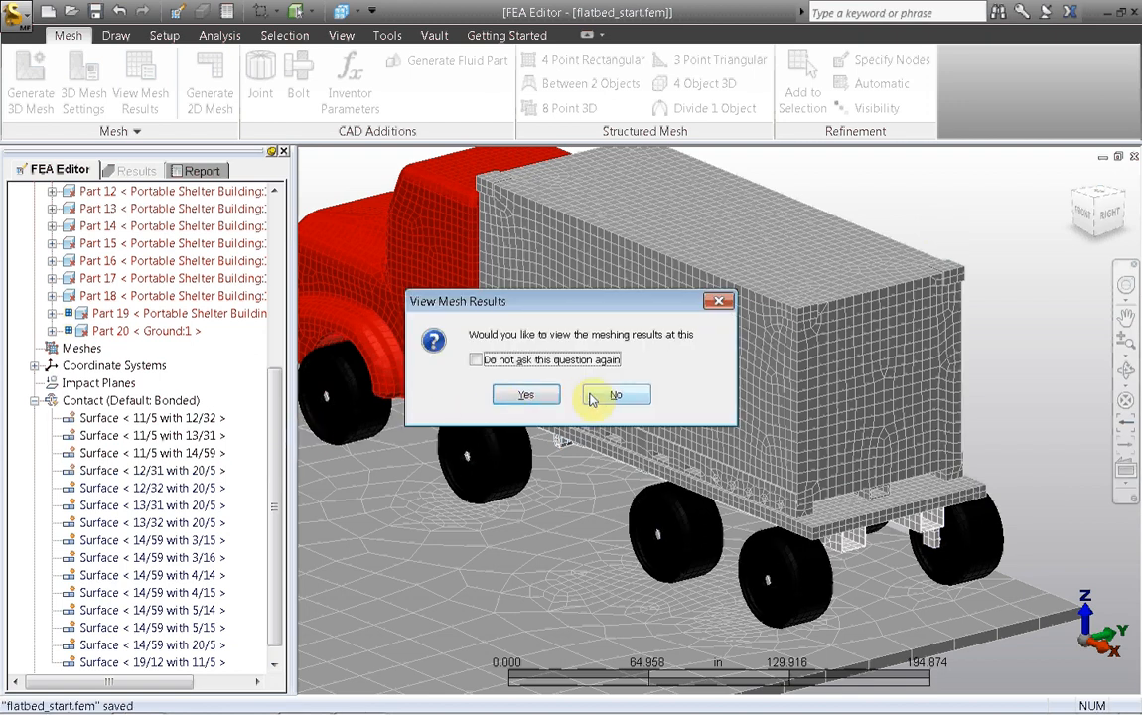
pyautogui.click(593, 399)
# Step: Set the element type of Parts 1 to 10 (truck frame, tires and cab) to 3-D Kinematic
pyautogui.moveTo(275, 461); pyautogui.dragTo(266, 289)
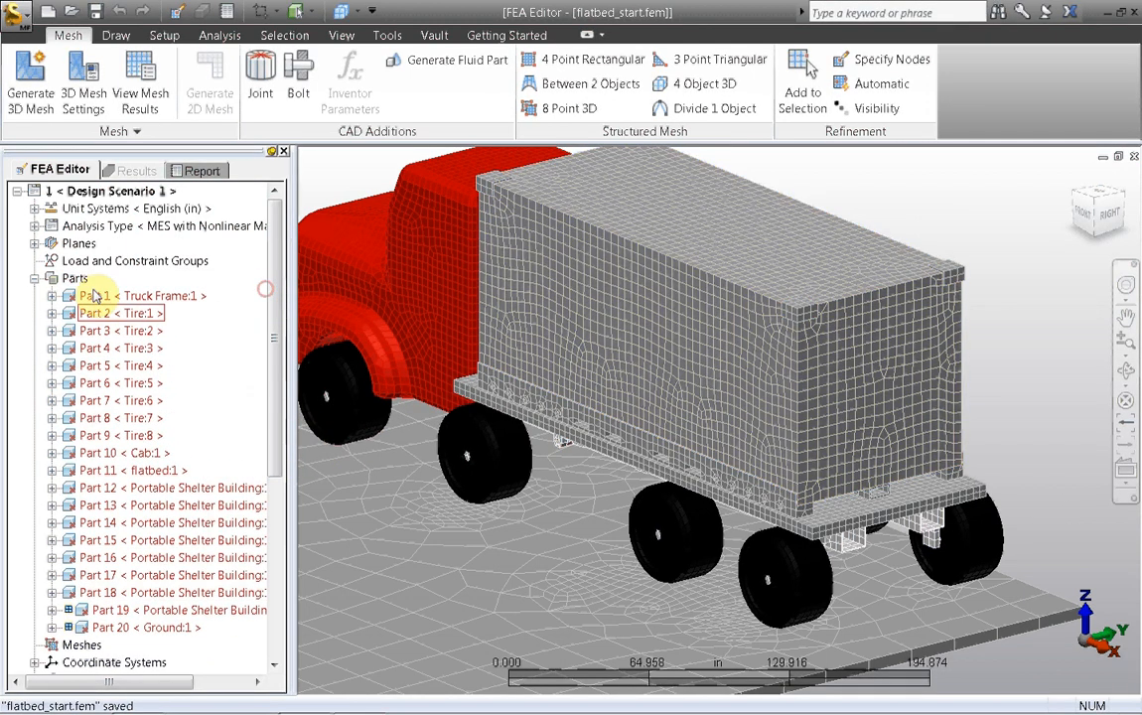
pyautogui.click(113, 297)
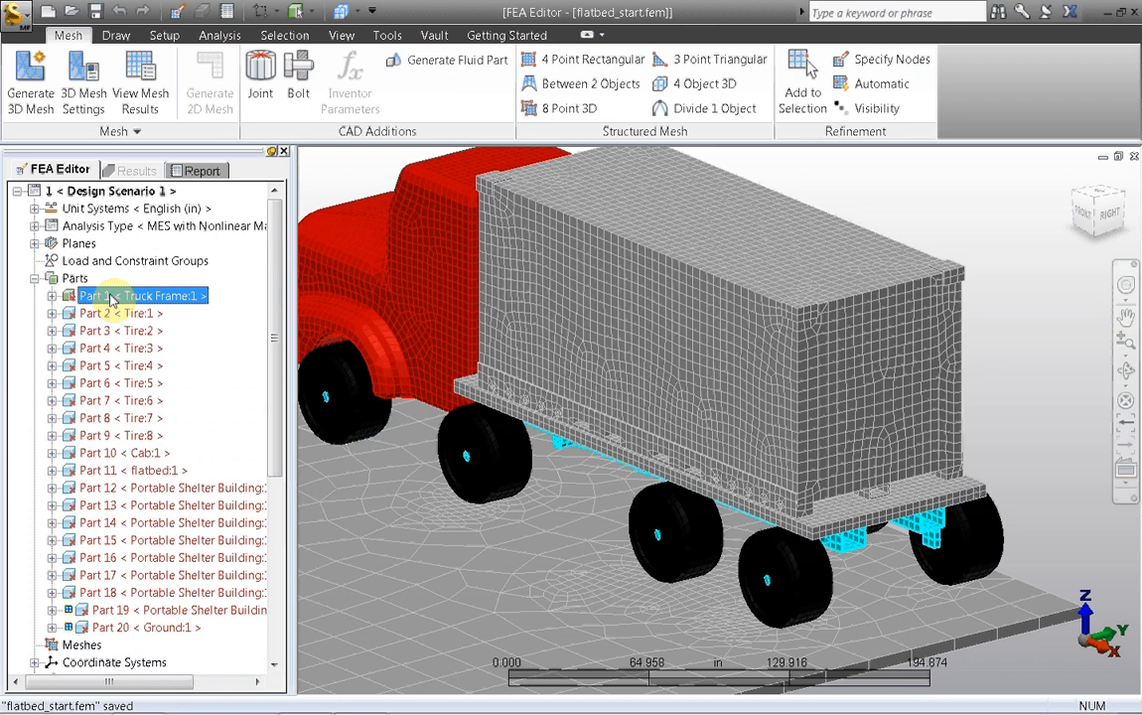
pyautogui.keyDown('shift'); pyautogui.click(112, 455); pyautogui.keyUp('shift')
pyautogui.rightClick(112, 454)
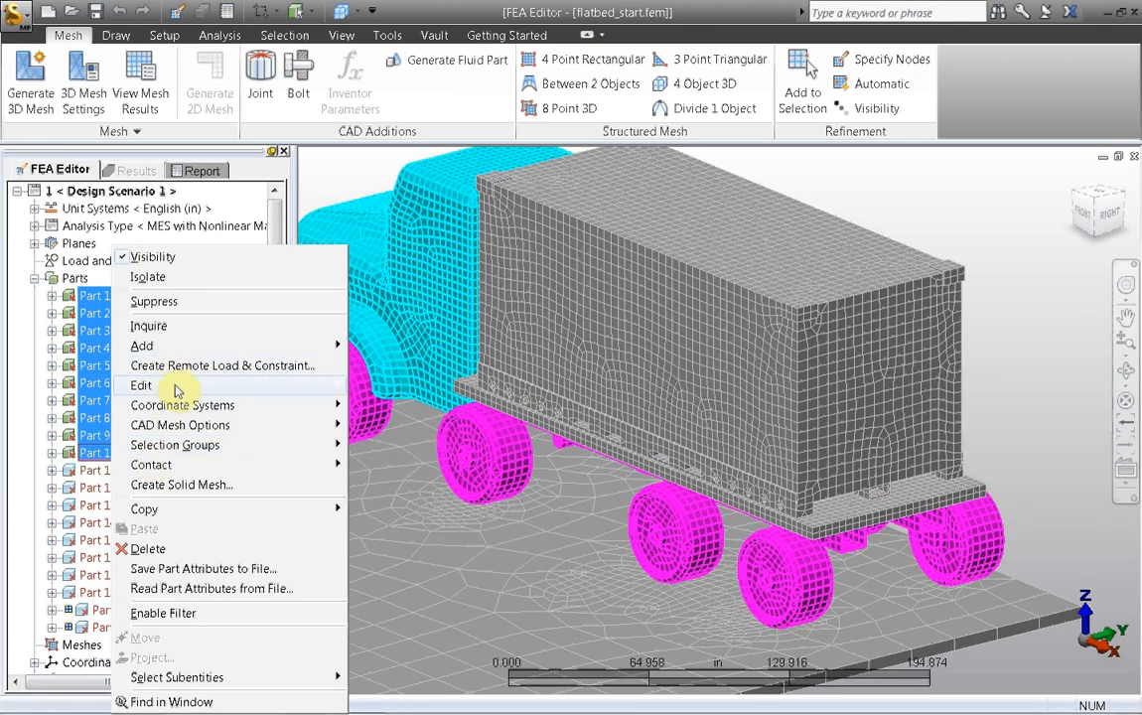
pyautogui.moveTo(295, 388)
pyautogui.moveTo(487, 411)
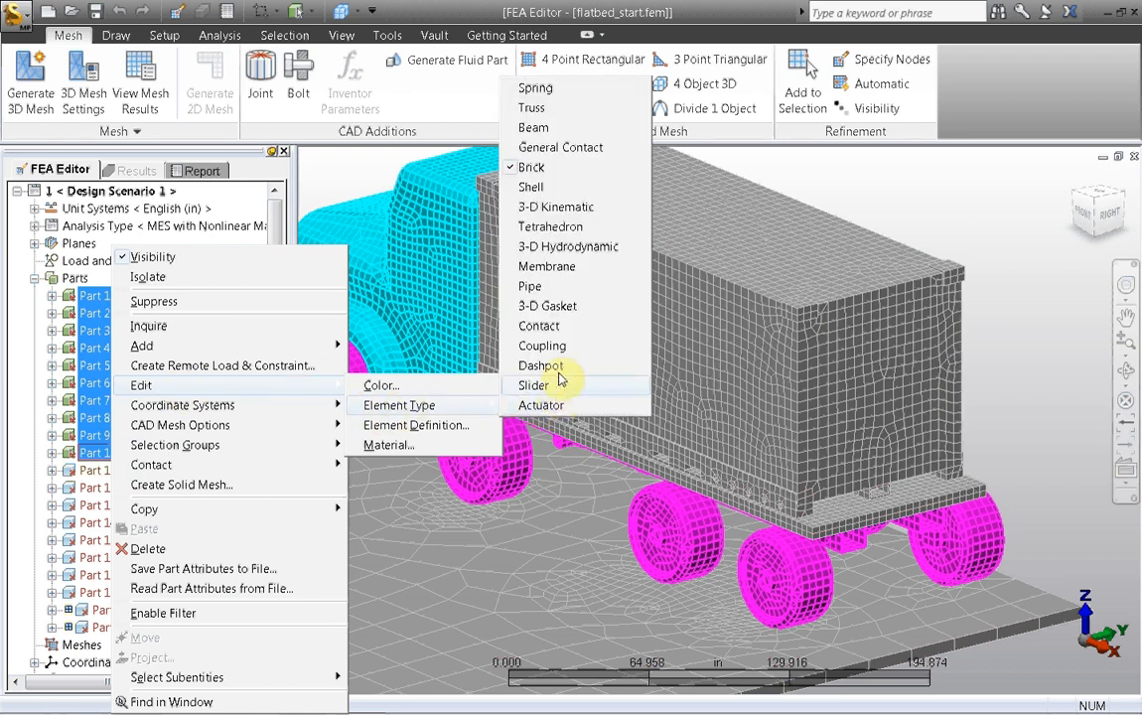
pyautogui.click(537, 206)
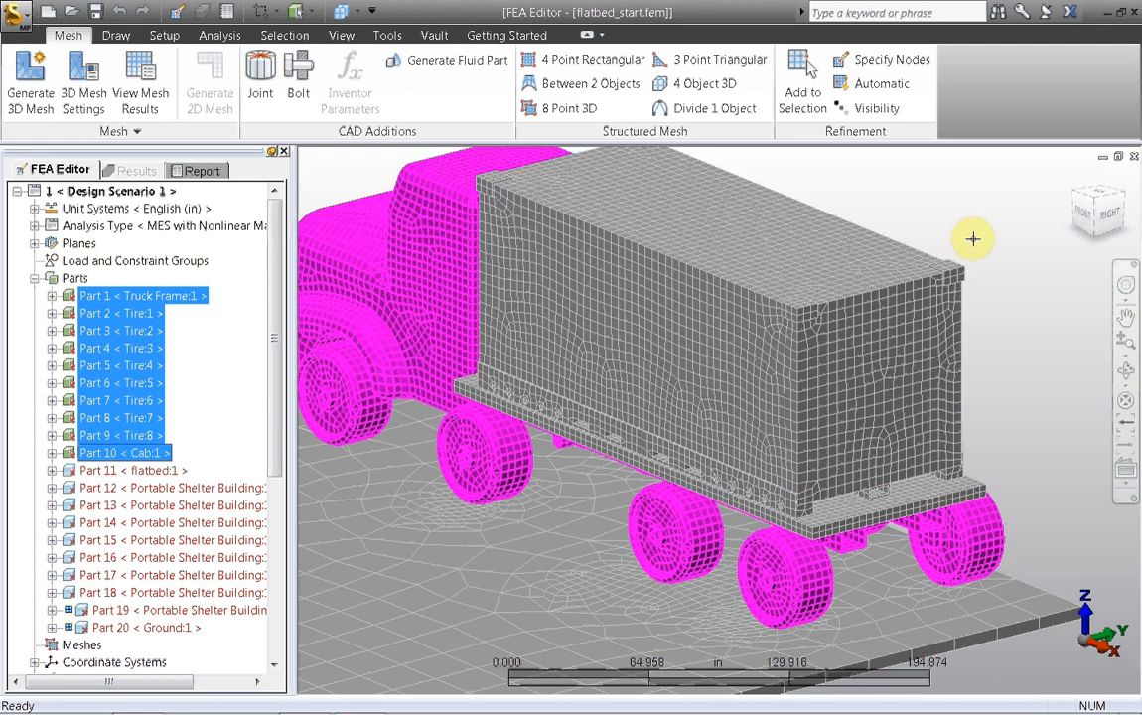
# Step: Assign Steel (ASTM - A36) from the material library to Parts 1 to 10 (truck frame, tires and cab)
pyautogui.rightClick(147, 367)
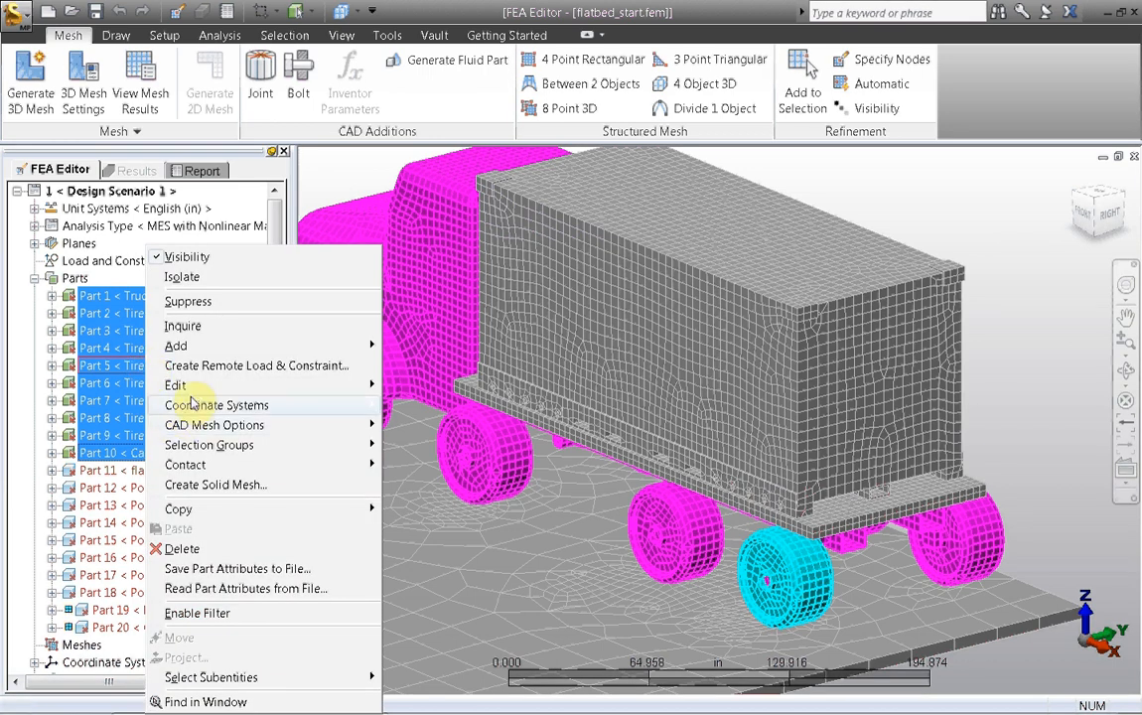
pyautogui.moveTo(176, 386)
pyautogui.click(427, 405)
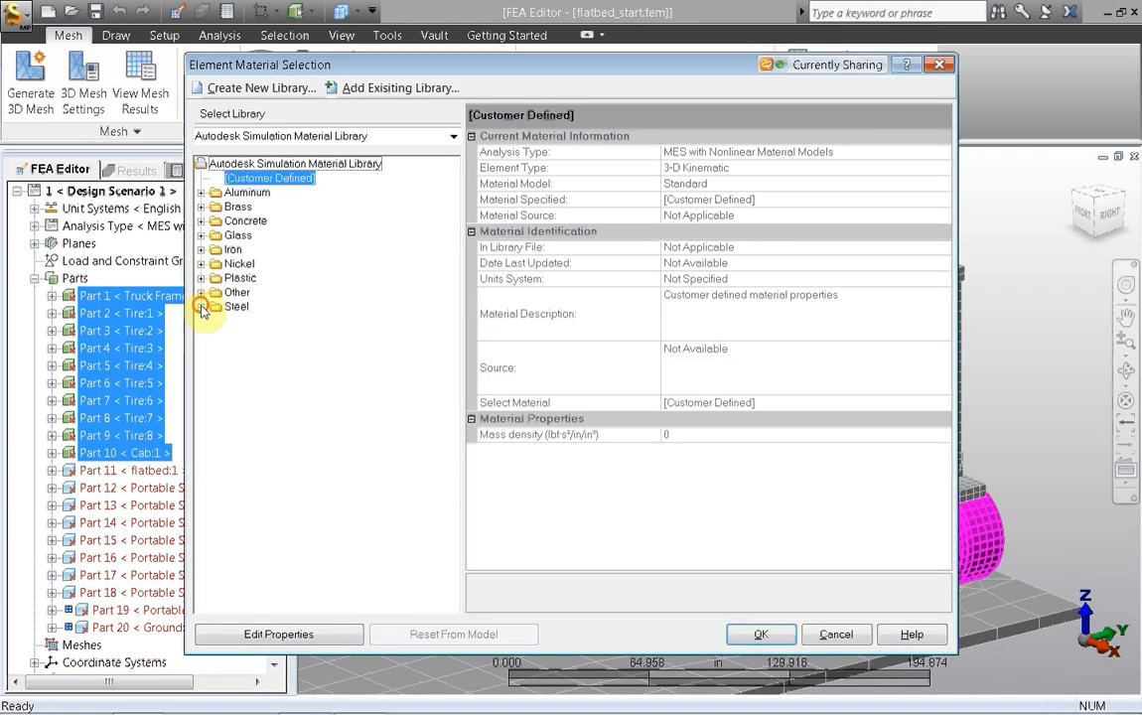
pyautogui.click(202, 306)
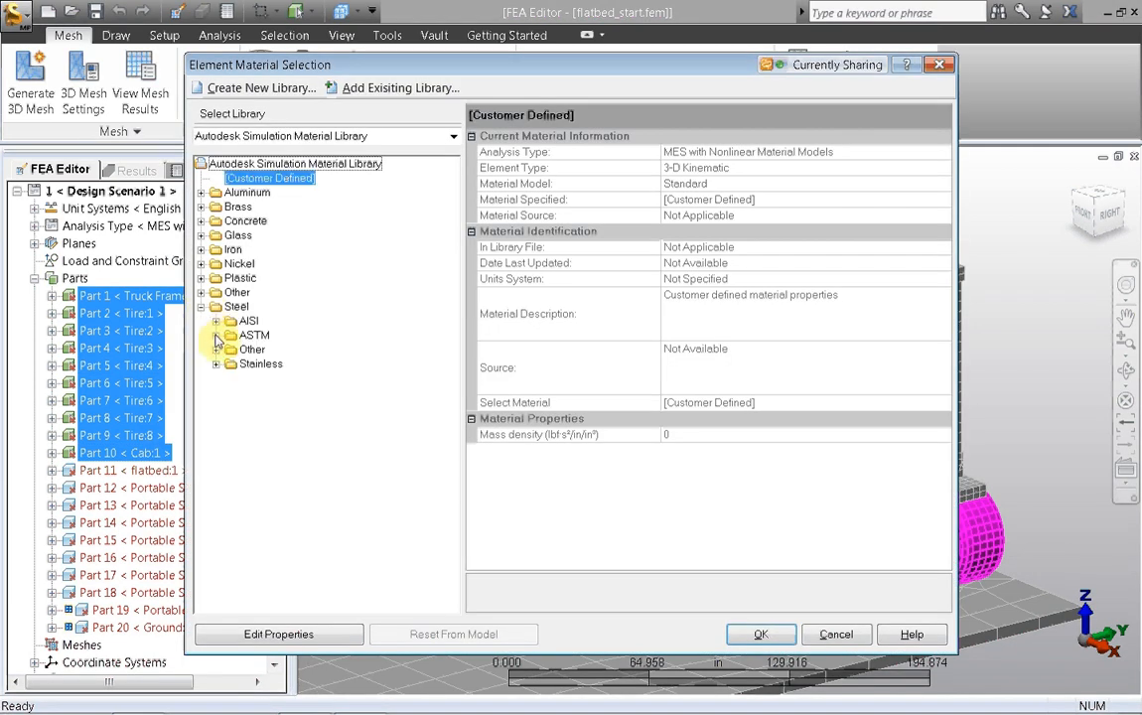
pyautogui.click(217, 335)
pyautogui.click(280, 378)
pyautogui.click(755, 637)
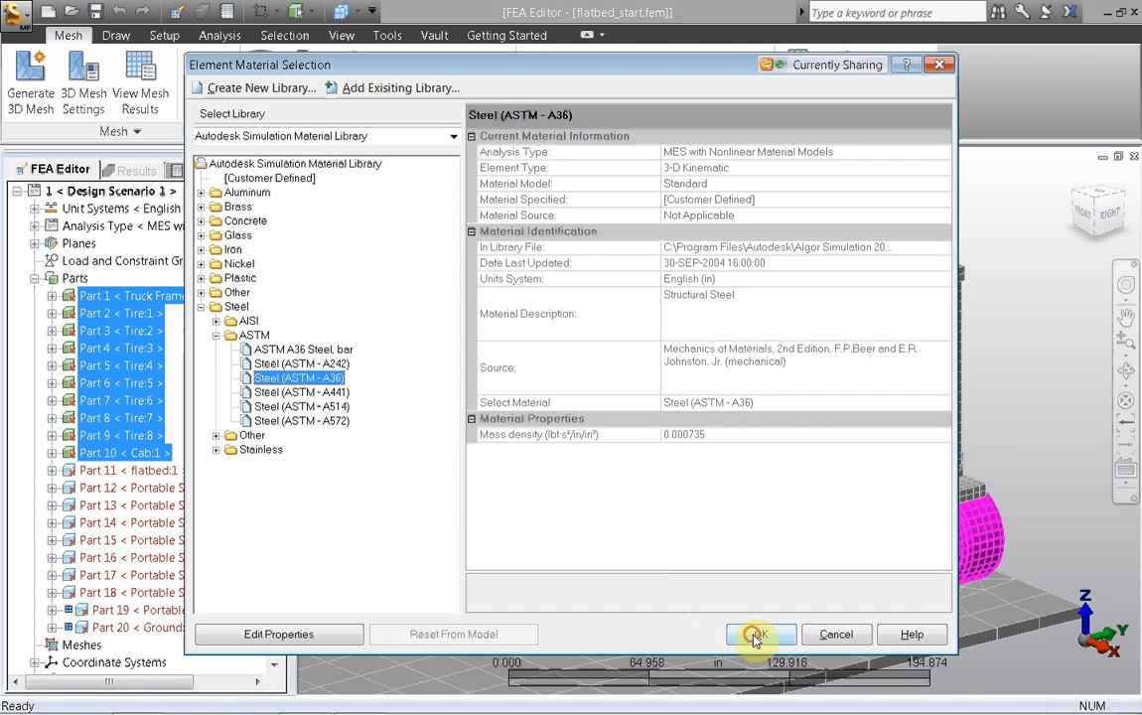
# Step: Assign Steel (ASTM - A36) to Parts 11 to 18 (the flatbed and the shelter's solid parts)
pyautogui.click(109, 472)
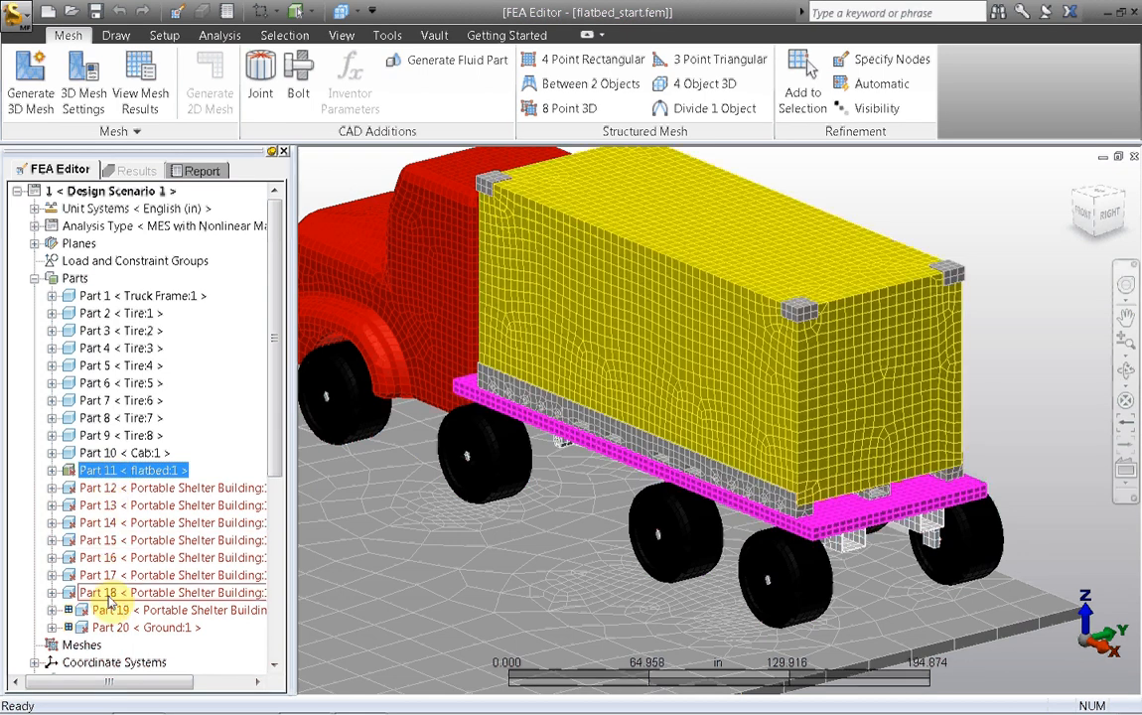
pyautogui.keyDown('shift'); pyautogui.click(110, 593); pyautogui.keyUp('shift')
pyautogui.rightClick(111, 601)
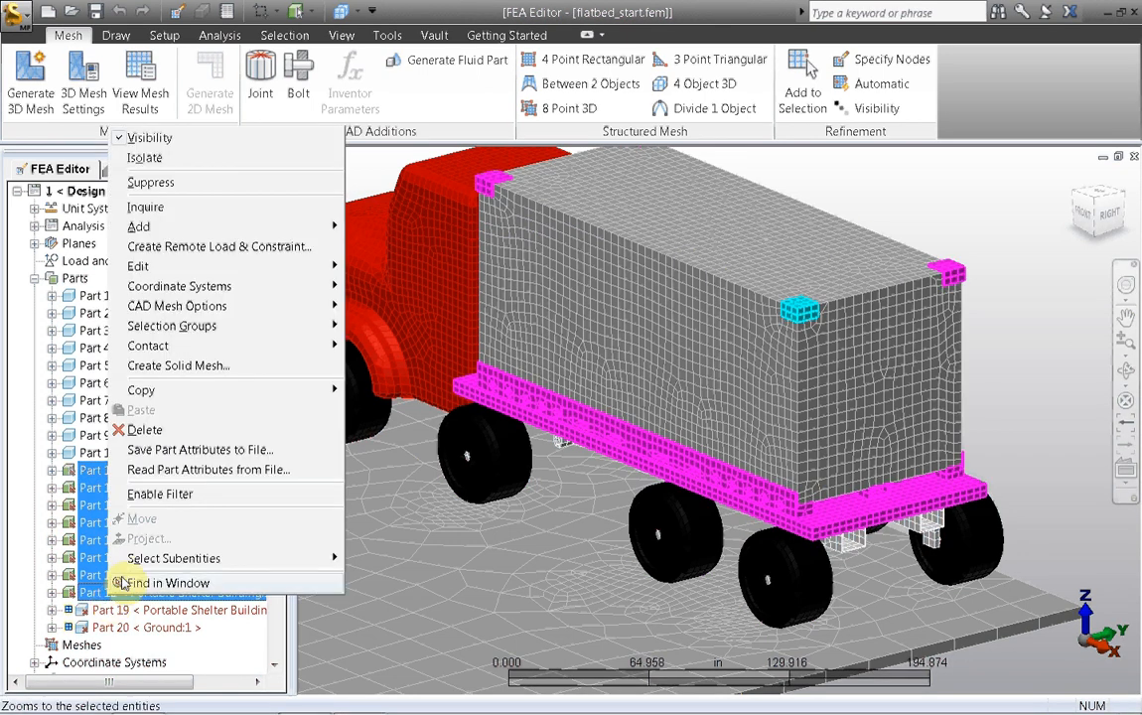
pyautogui.moveTo(162, 268)
pyautogui.click(383, 328)
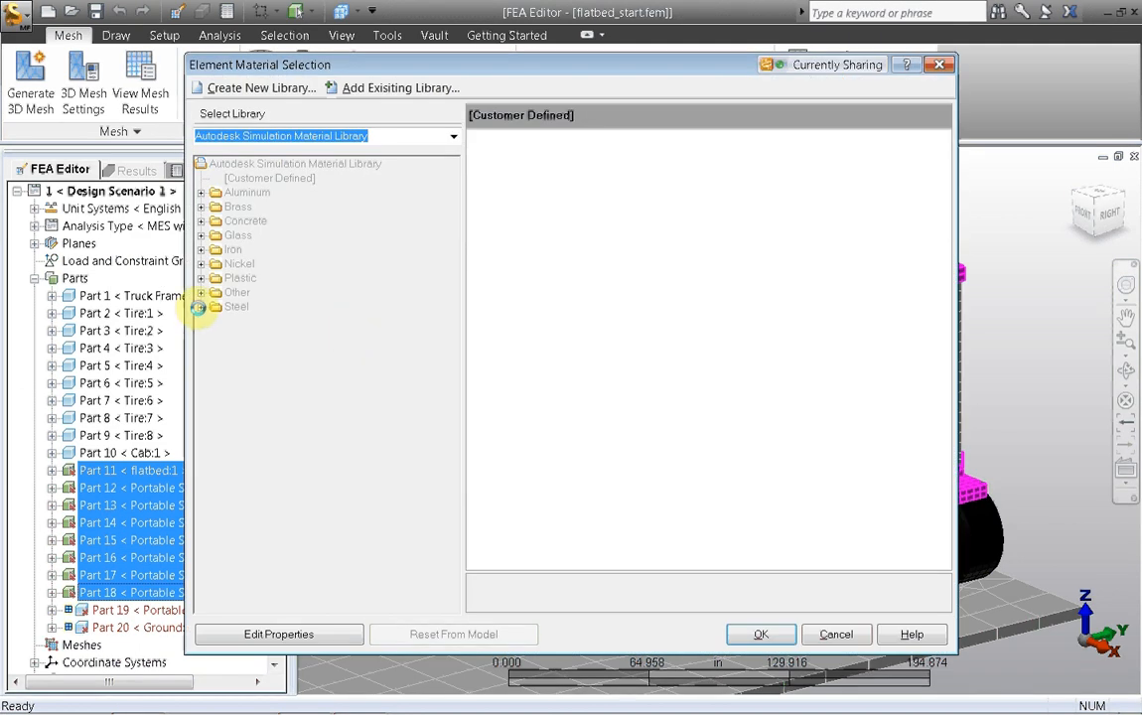
pyautogui.click(201, 307)
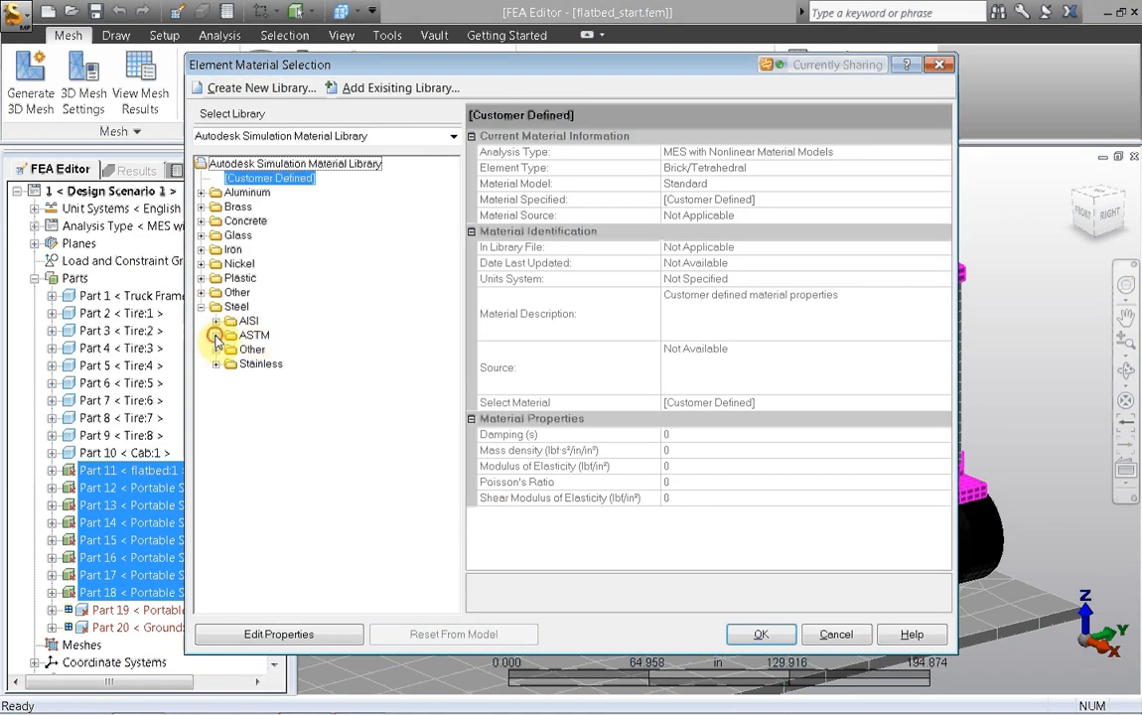
pyautogui.click(216, 335)
pyautogui.click(278, 381)
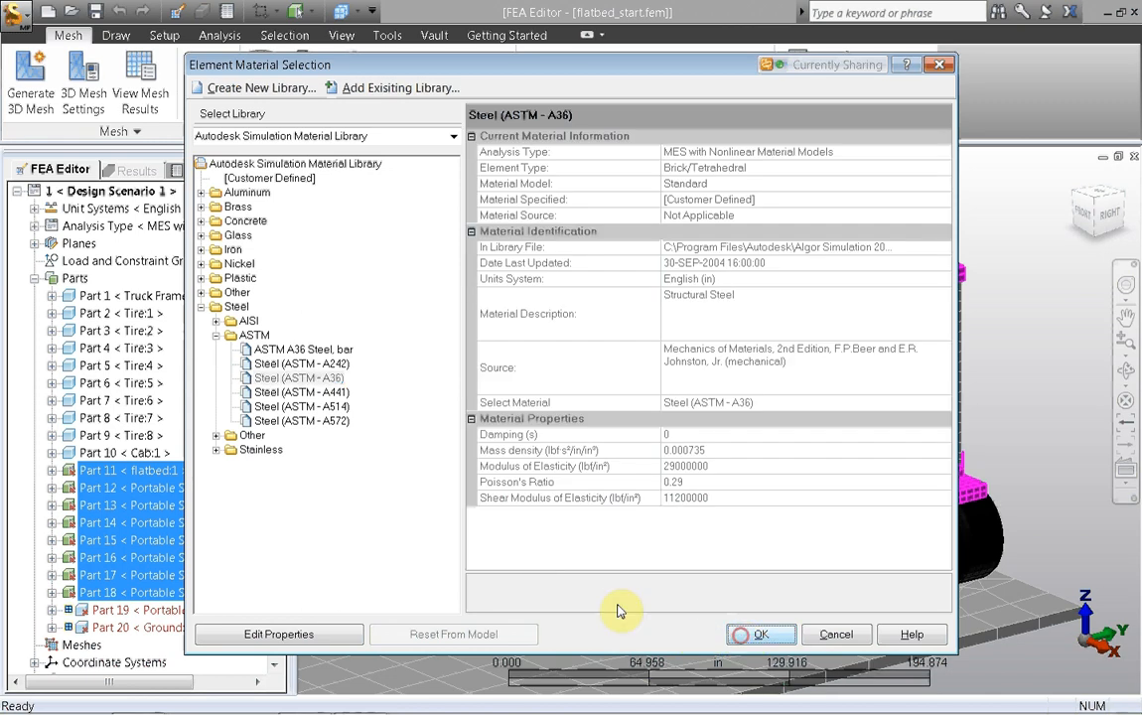
pyautogui.press('Return')
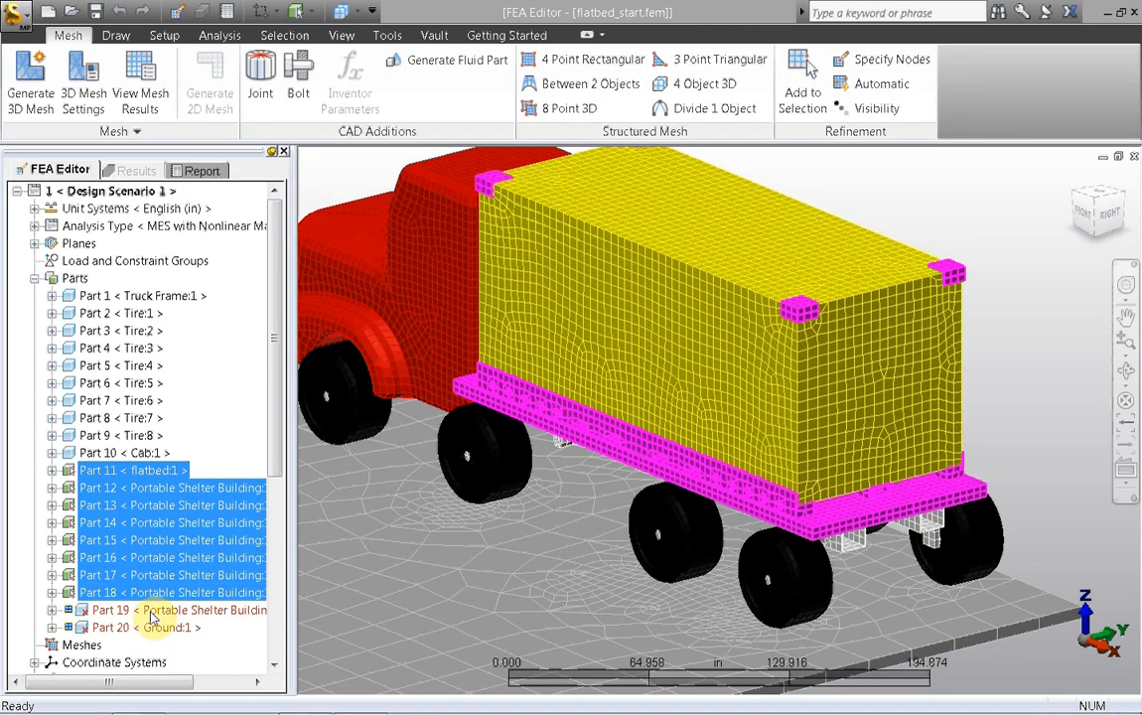
# Step: Set the shell thickness of Part 19 (Portable Shelter Building) to .25 in in its element definition
pyautogui.rightClick(151, 613)
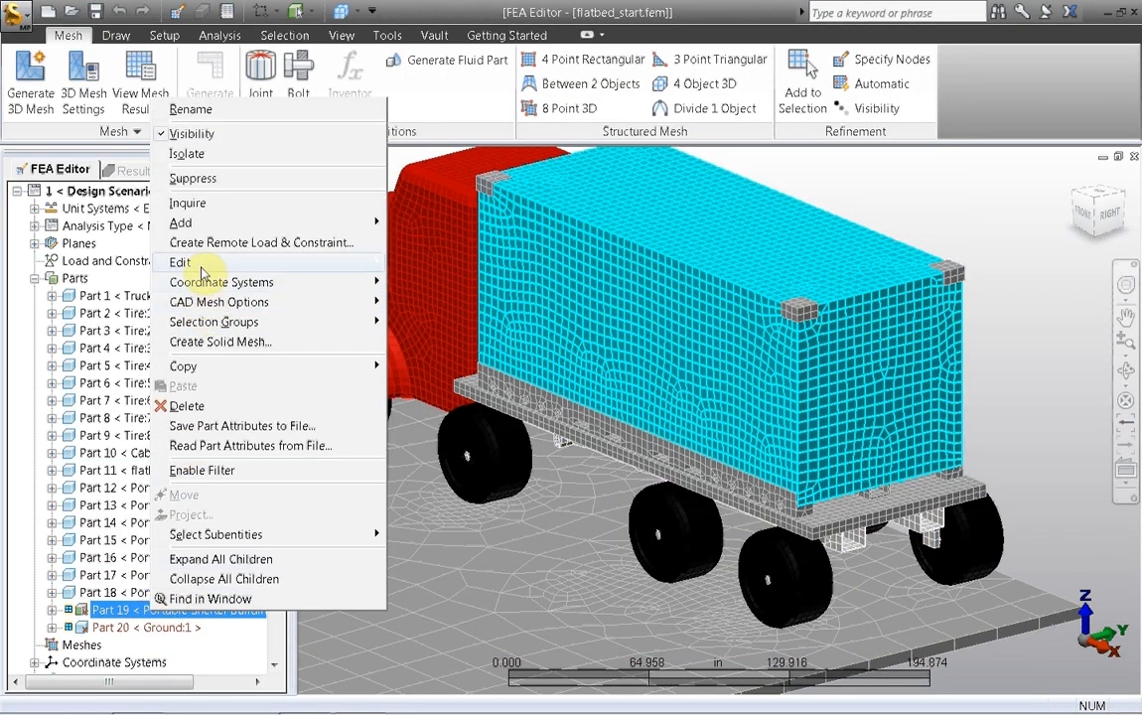
pyautogui.moveTo(202, 266)
pyautogui.click(481, 302)
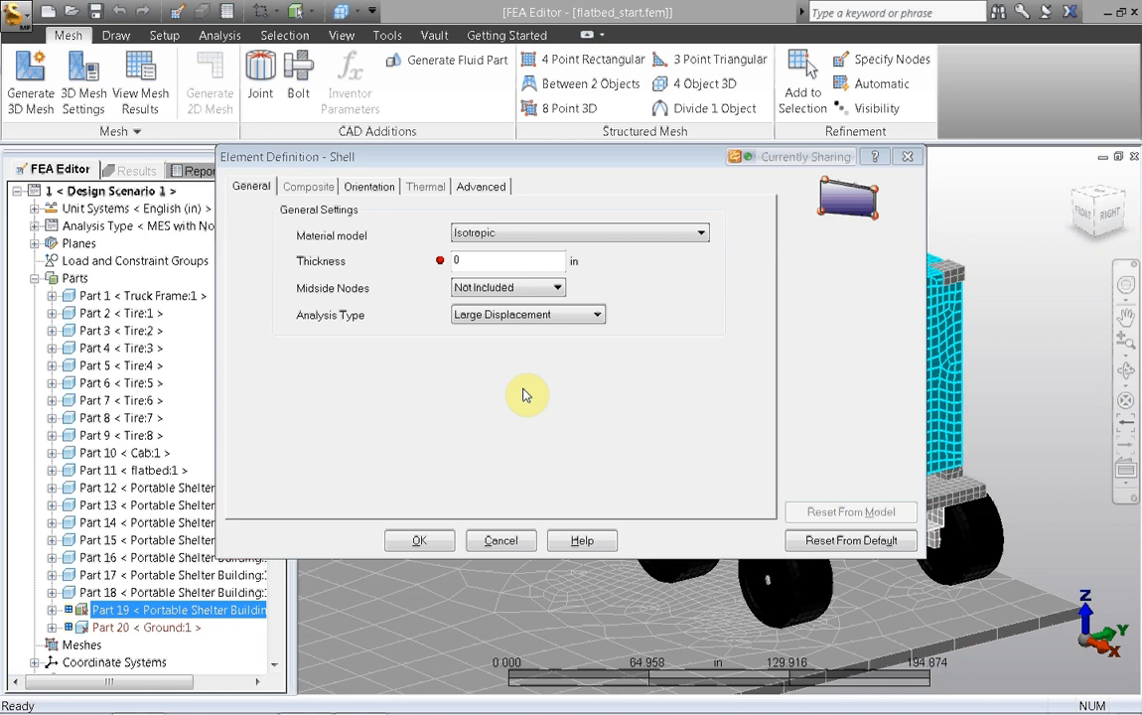
pyautogui.click(467, 260)
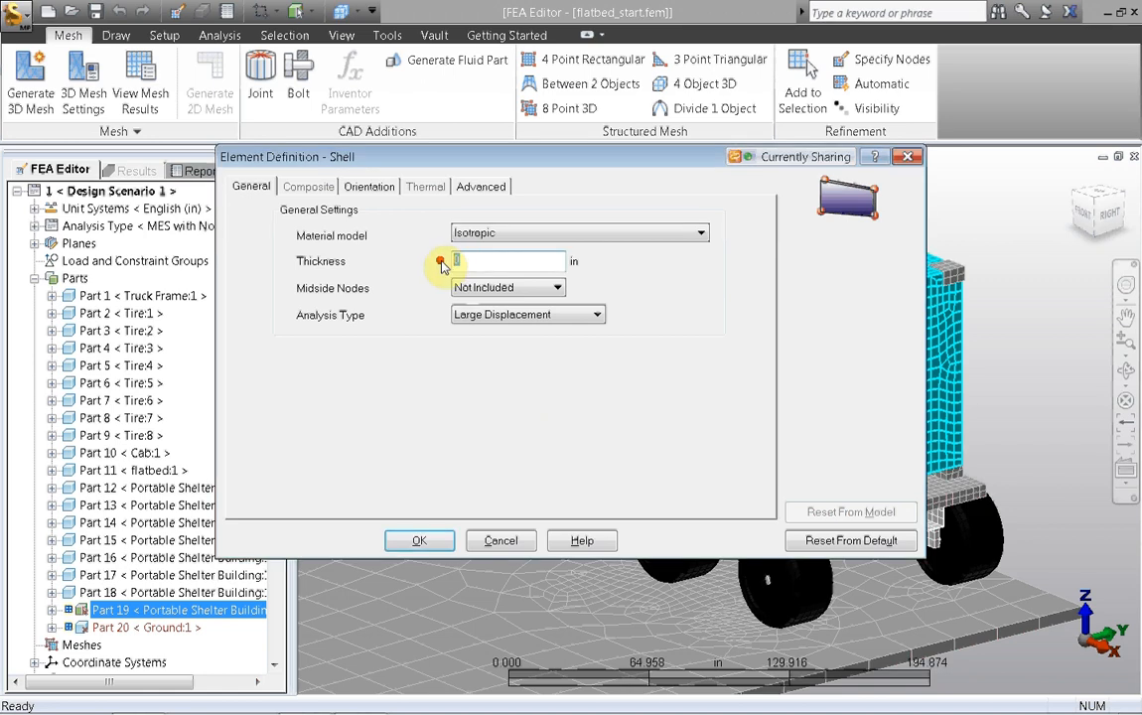
pyautogui.press('BackSpace')
pyautogui.write('.25')
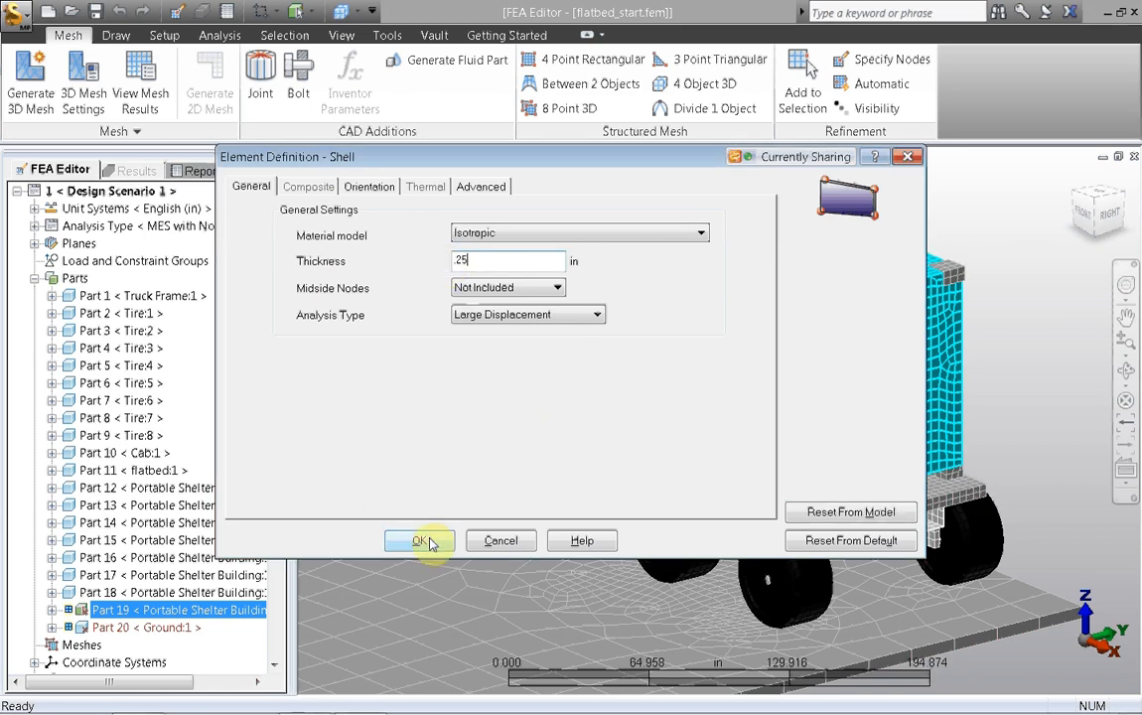
pyautogui.click(425, 542)
# Step: Assign Aluminum 6061-T4; 6061-T451 from the material library to Part 19 (Portable Shelter Building)
pyautogui.rightClick(177, 610)
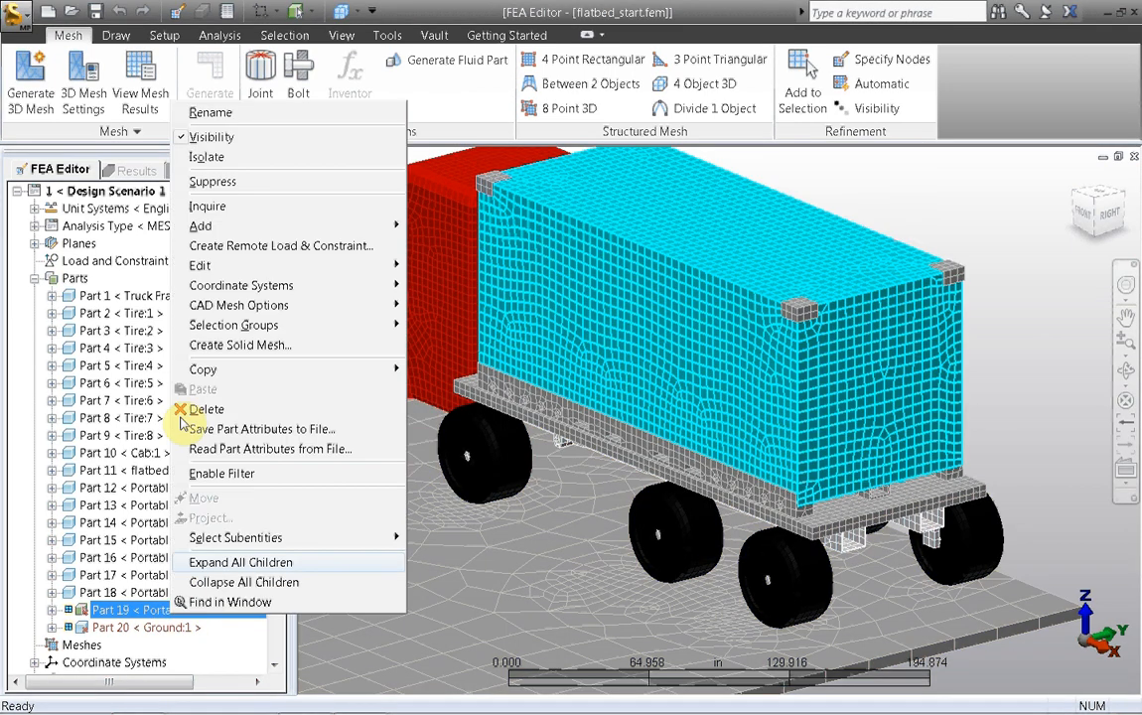
pyautogui.moveTo(199, 264)
pyautogui.click(448, 322)
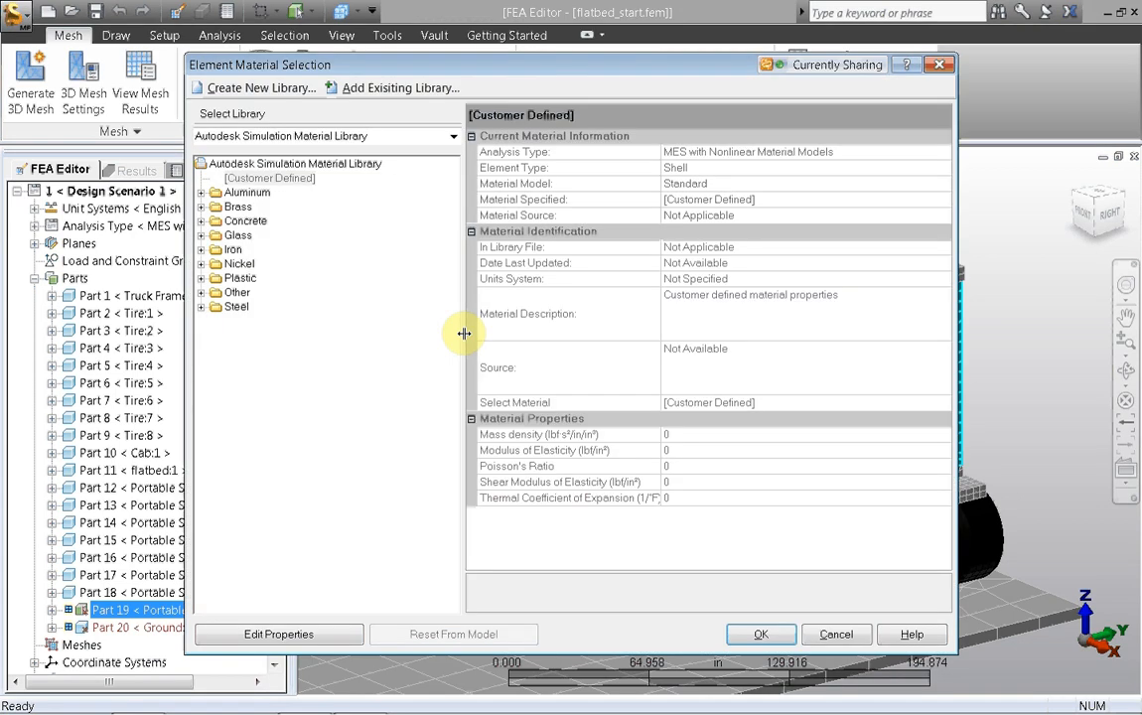
pyautogui.click(202, 192)
pyautogui.click(260, 364)
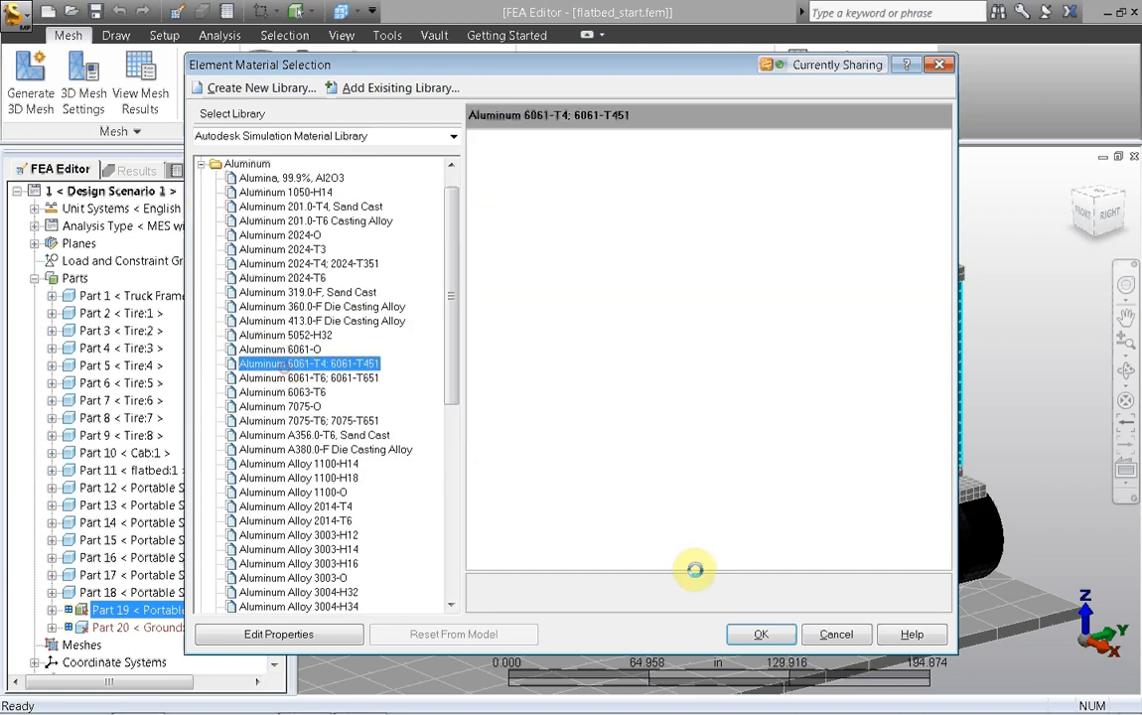
pyautogui.click(761, 636)
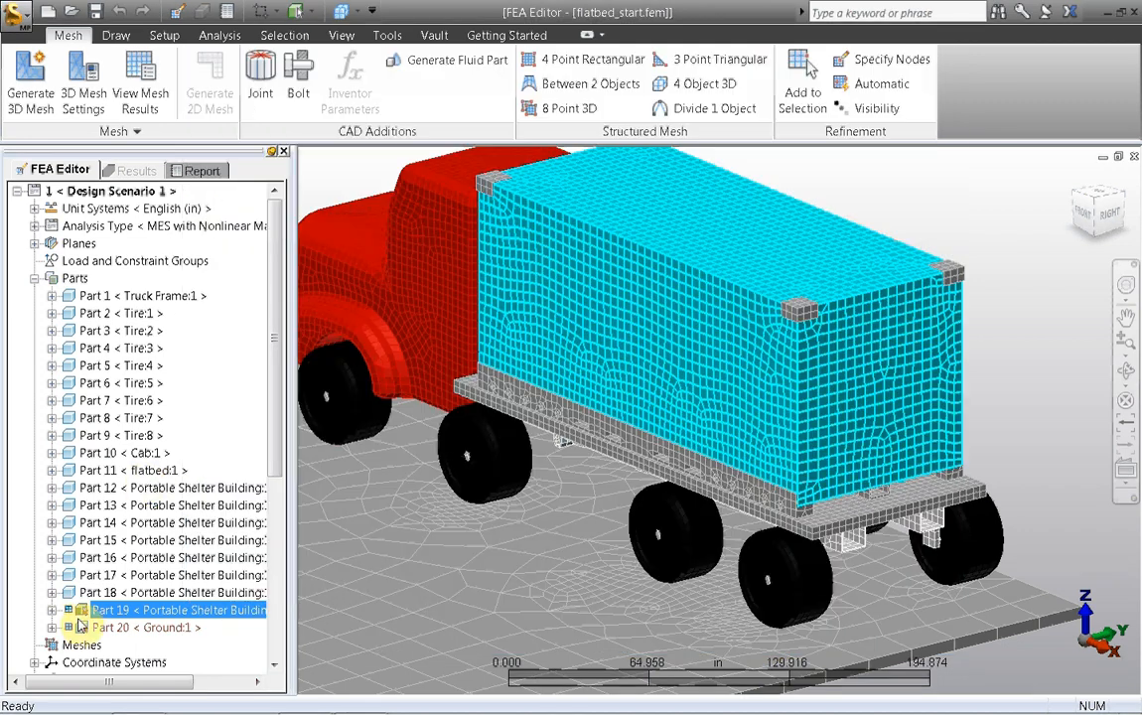
# Step: Assign Concrete (Fairly High Strength) from the material library to Part 20 (Ground)
pyautogui.click(104, 628)
pyautogui.rightClick(99, 630)
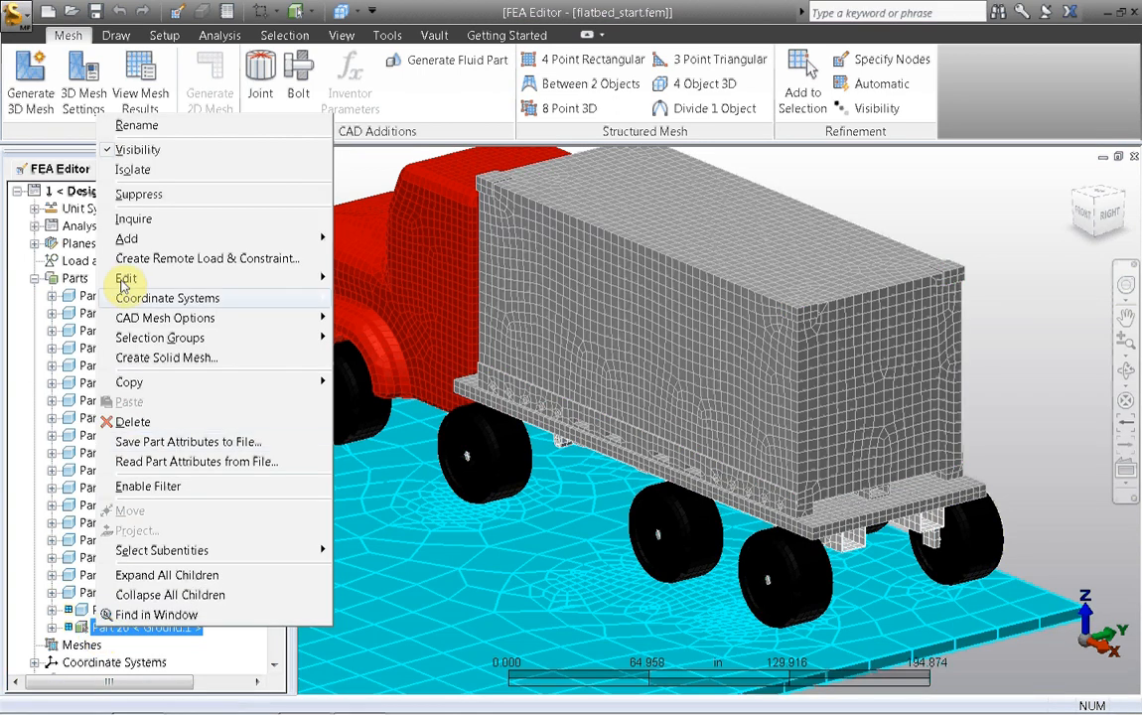
pyautogui.moveTo(124, 278)
pyautogui.click(357, 338)
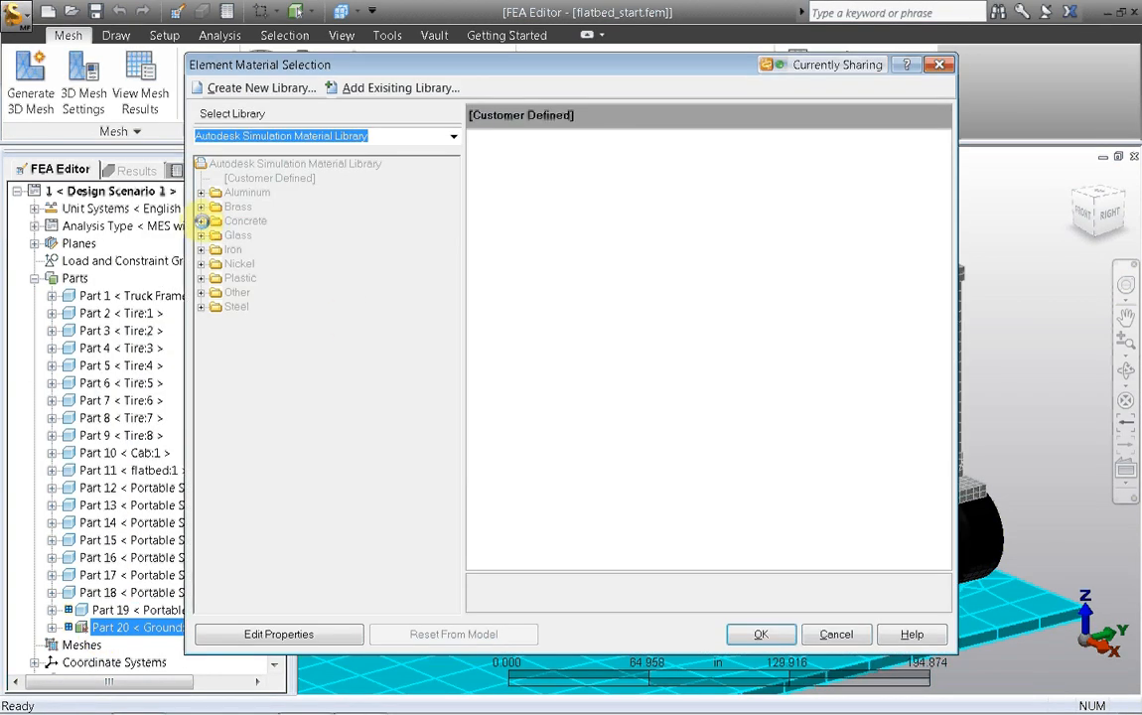
pyautogui.click(201, 220)
pyautogui.click(288, 236)
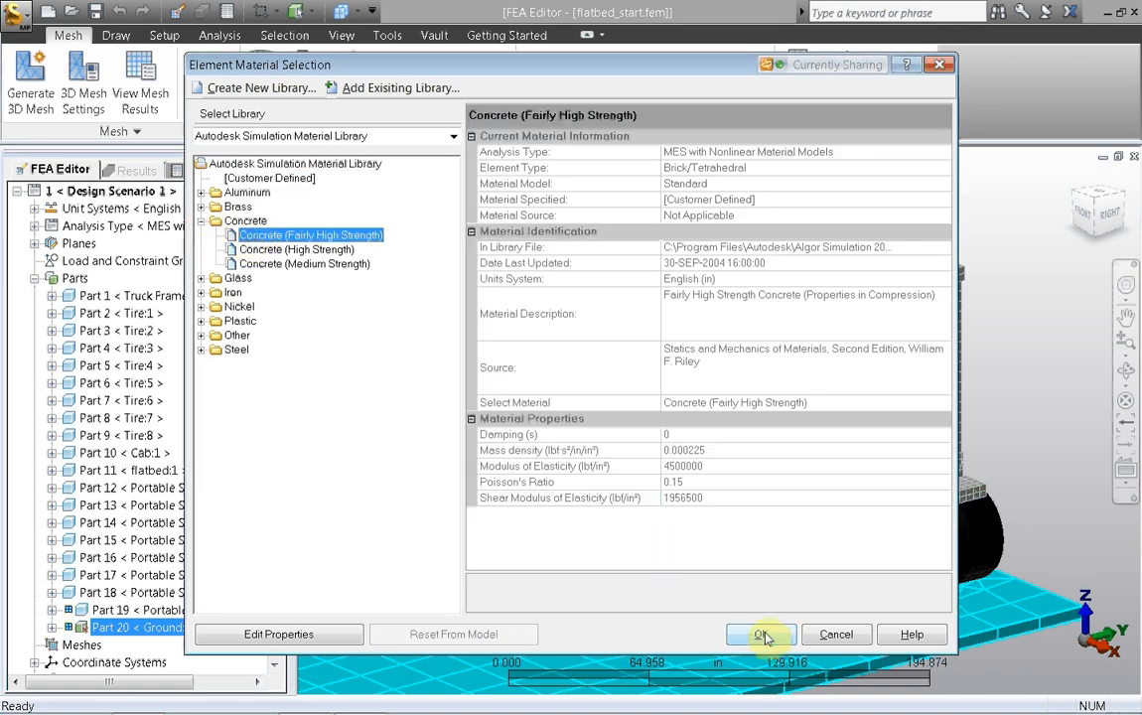
pyautogui.click(765, 636)
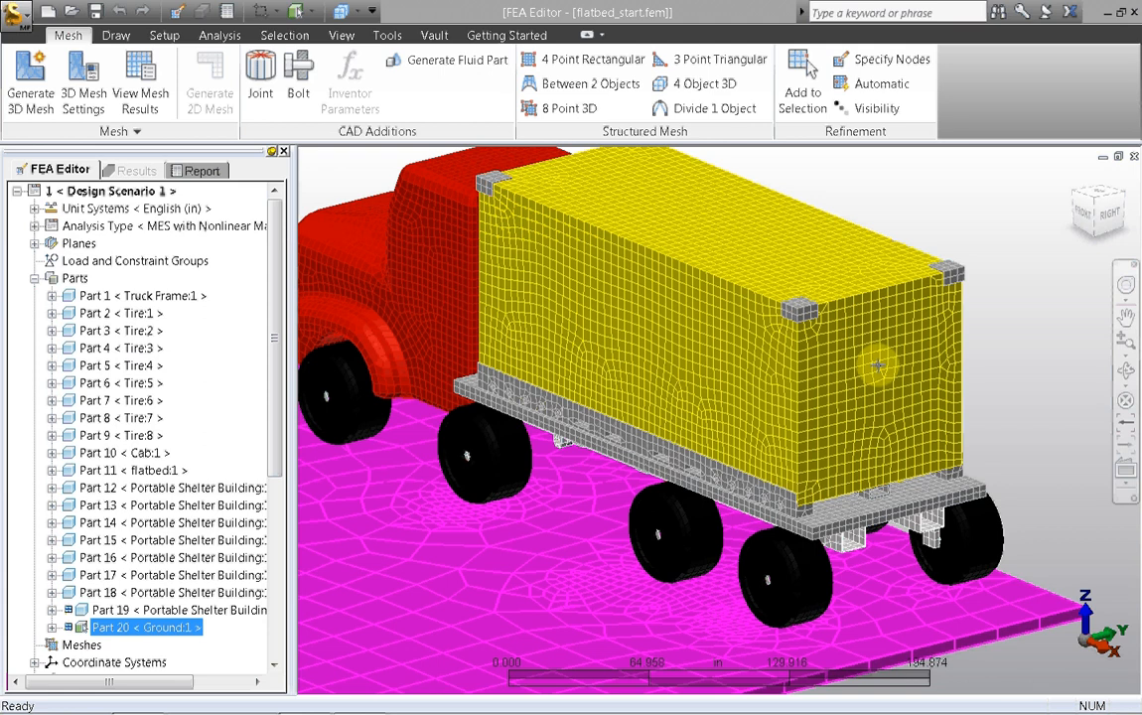
# Step: Clear the part selection and select the vertices at the four upper outer corners of the shelter
pyautogui.click(962, 231)
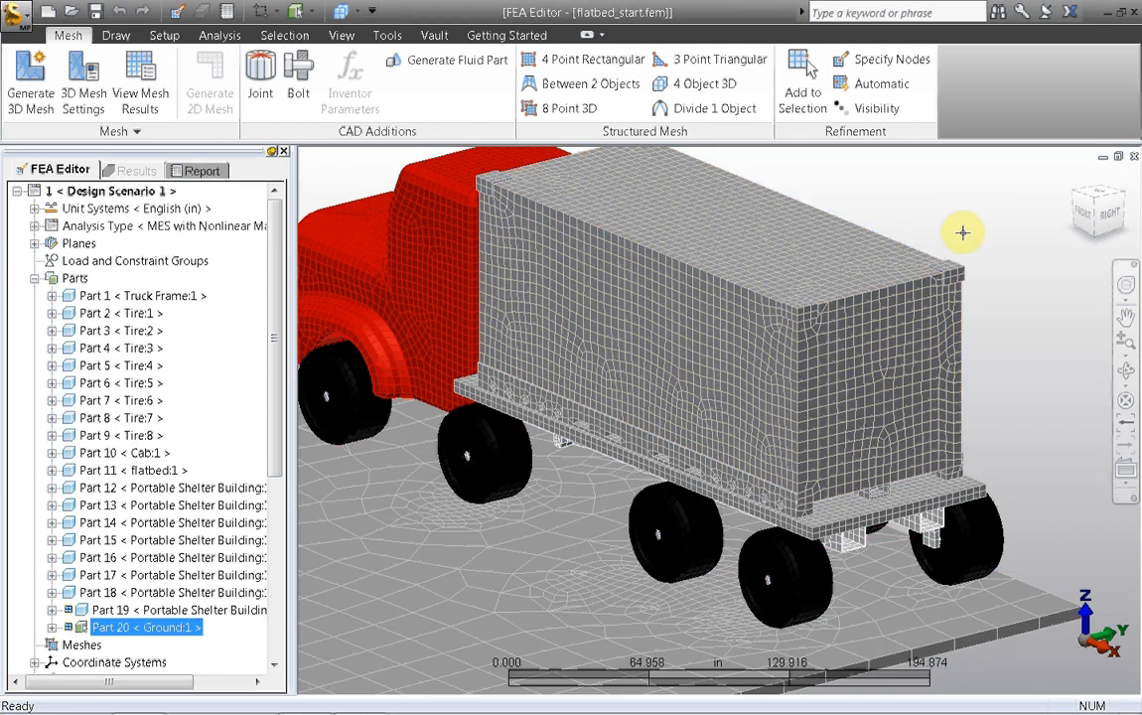
pyautogui.moveTo(957, 219); pyautogui.dragTo(975, 261, button='middle')
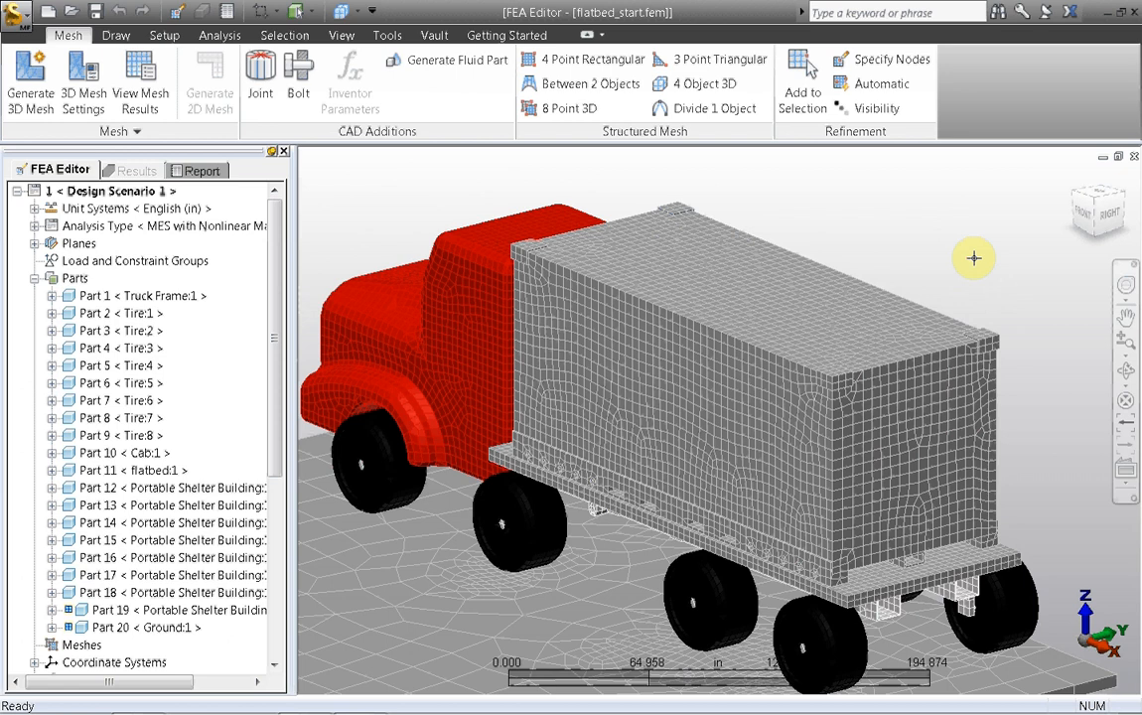
pyautogui.click(286, 36)
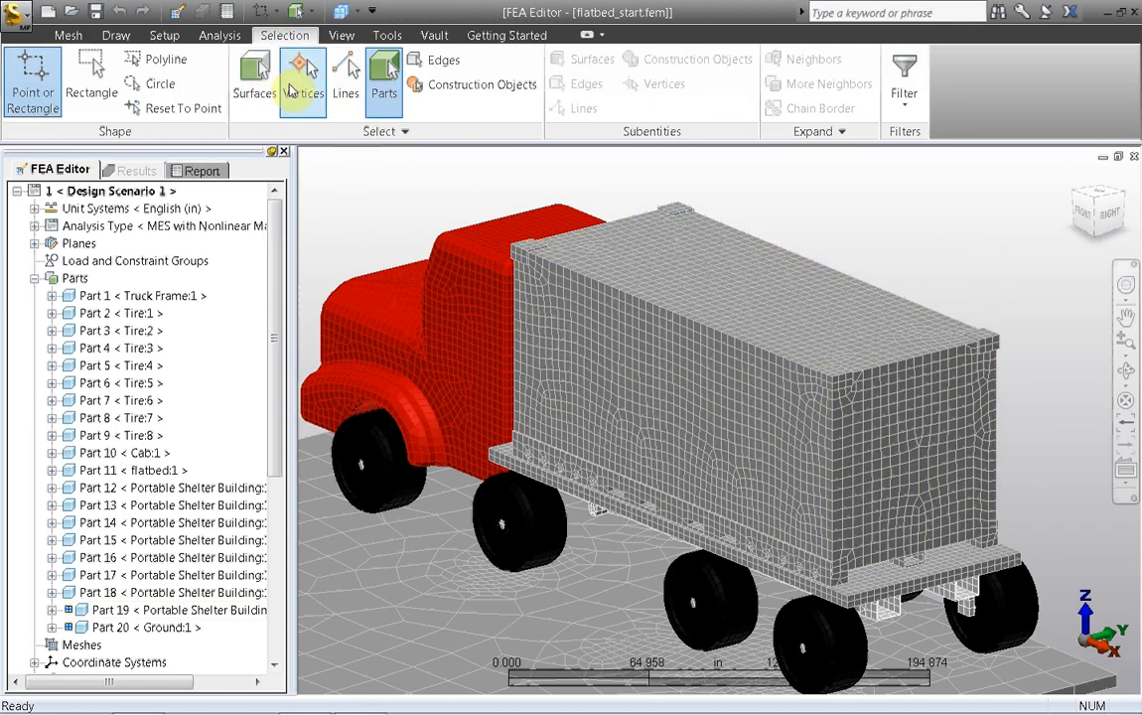
pyautogui.click(296, 88)
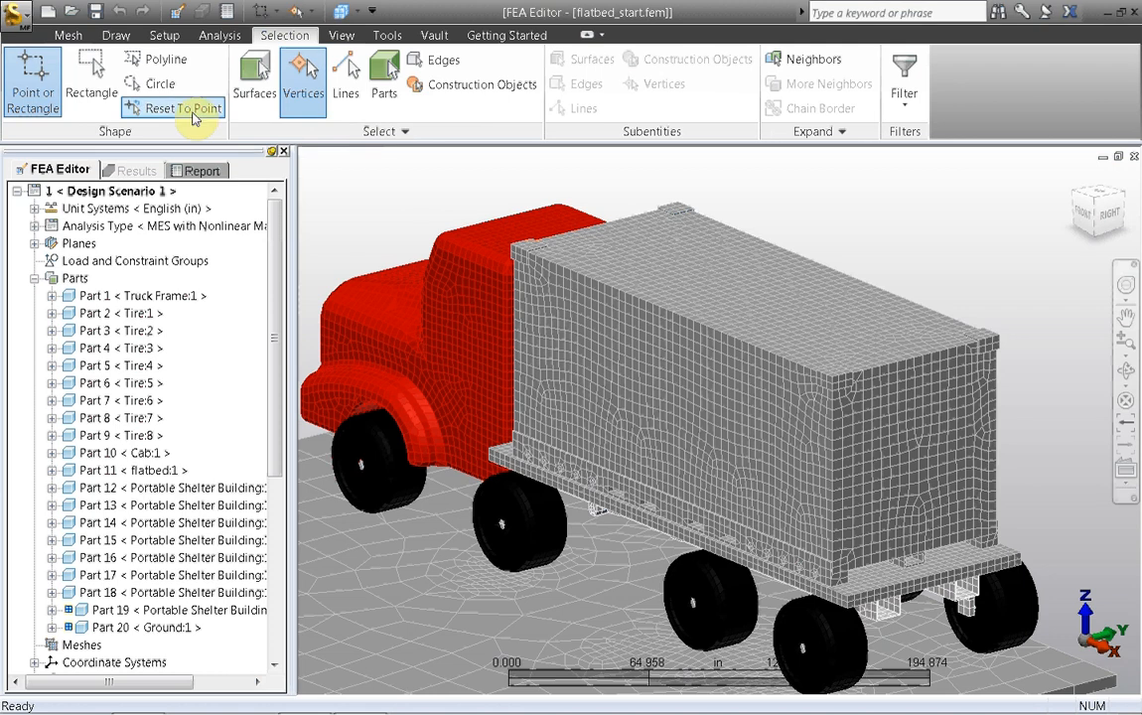
pyautogui.click(997, 334)
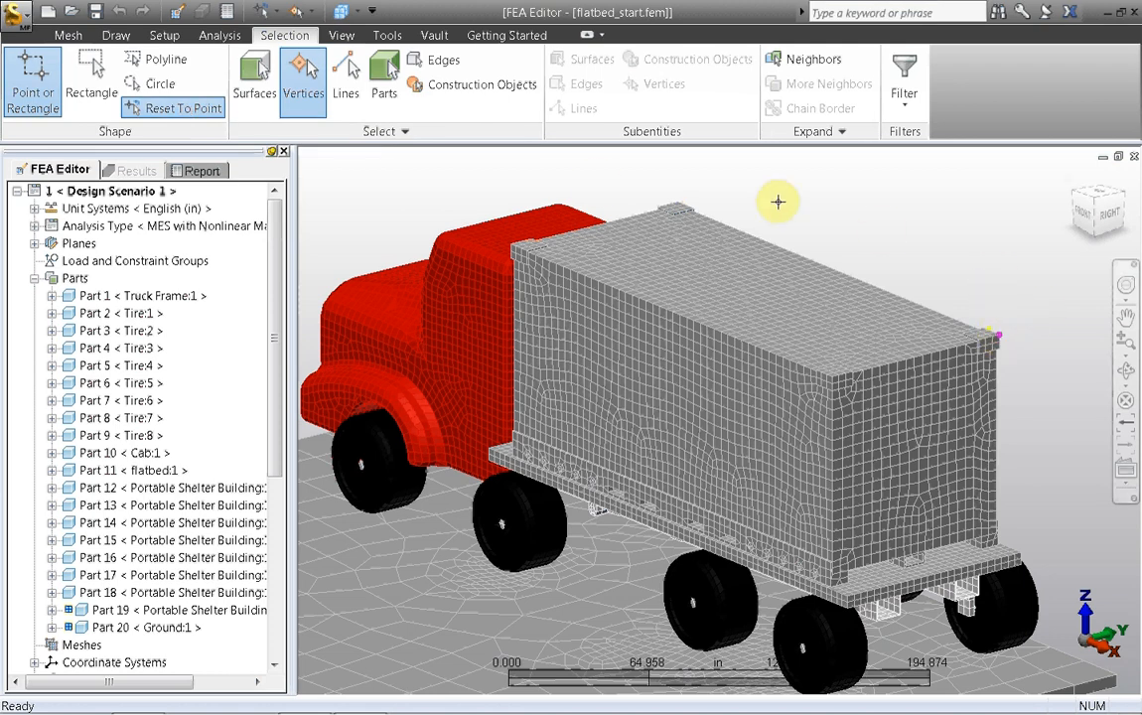
pyautogui.keyDown('ctrl'); pyautogui.click(677, 200); pyautogui.keyUp('ctrl')
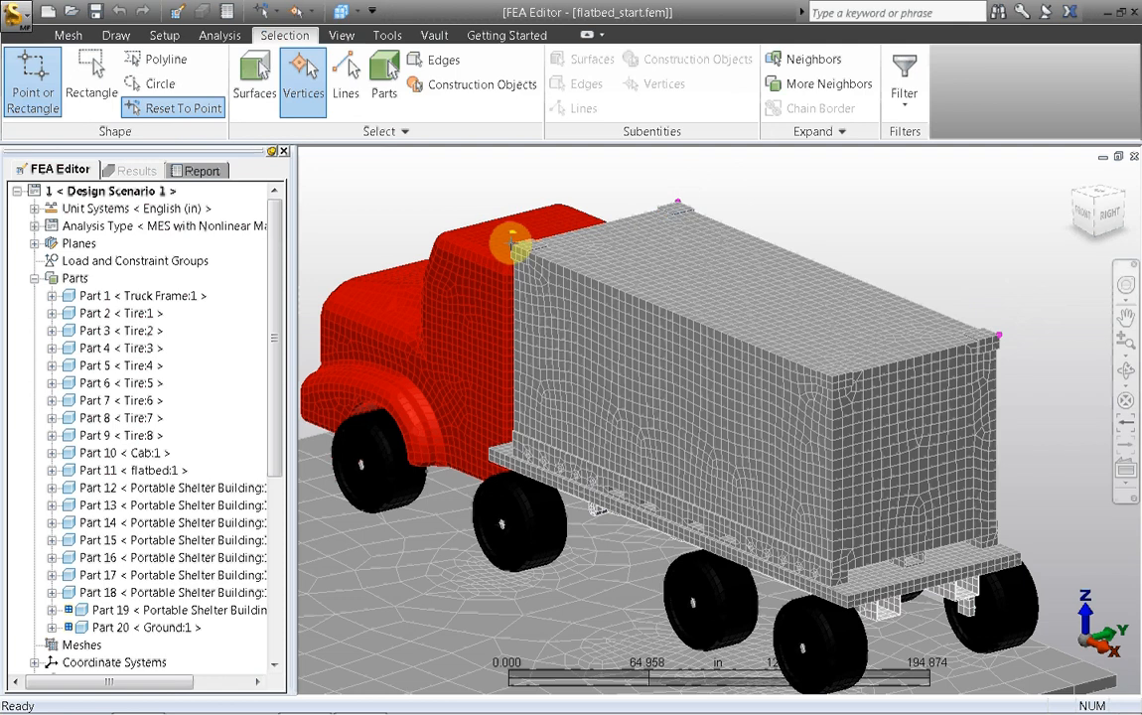
pyautogui.keyDown('ctrl'); pyautogui.click(511, 244); pyautogui.keyUp('ctrl')
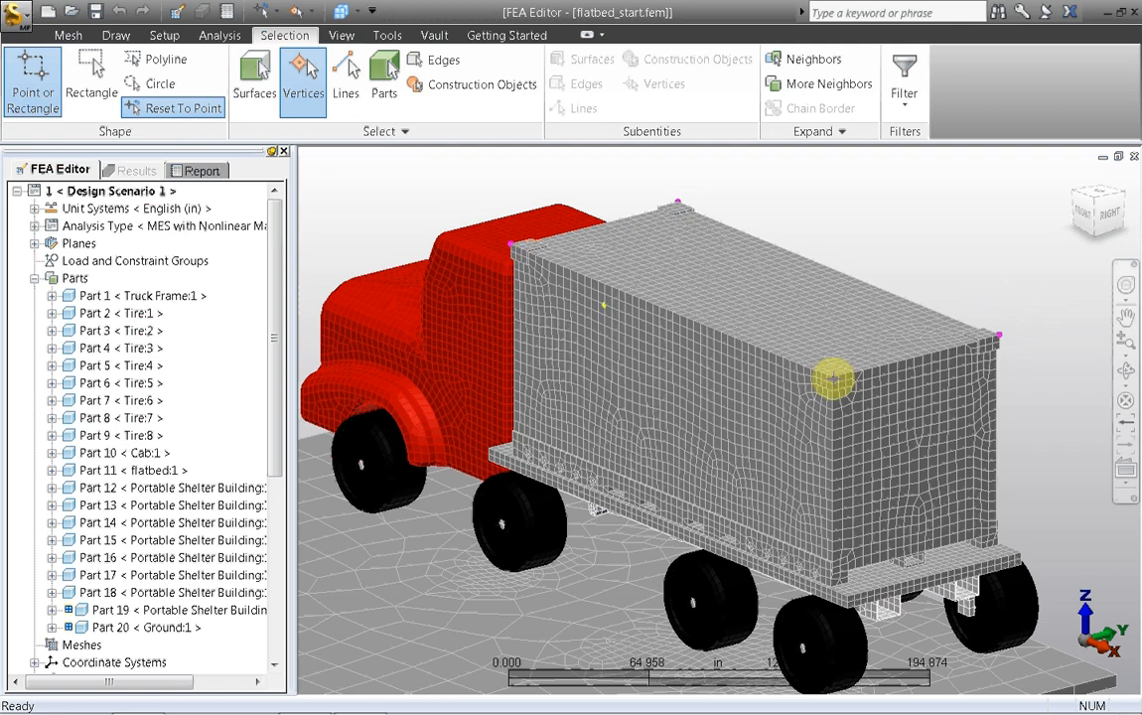
# Step: Define a nodal prescribed displacement on the four selected shelter corners: translation of -60 in along Y, using load curve 2
pyautogui.rightClick(861, 230)
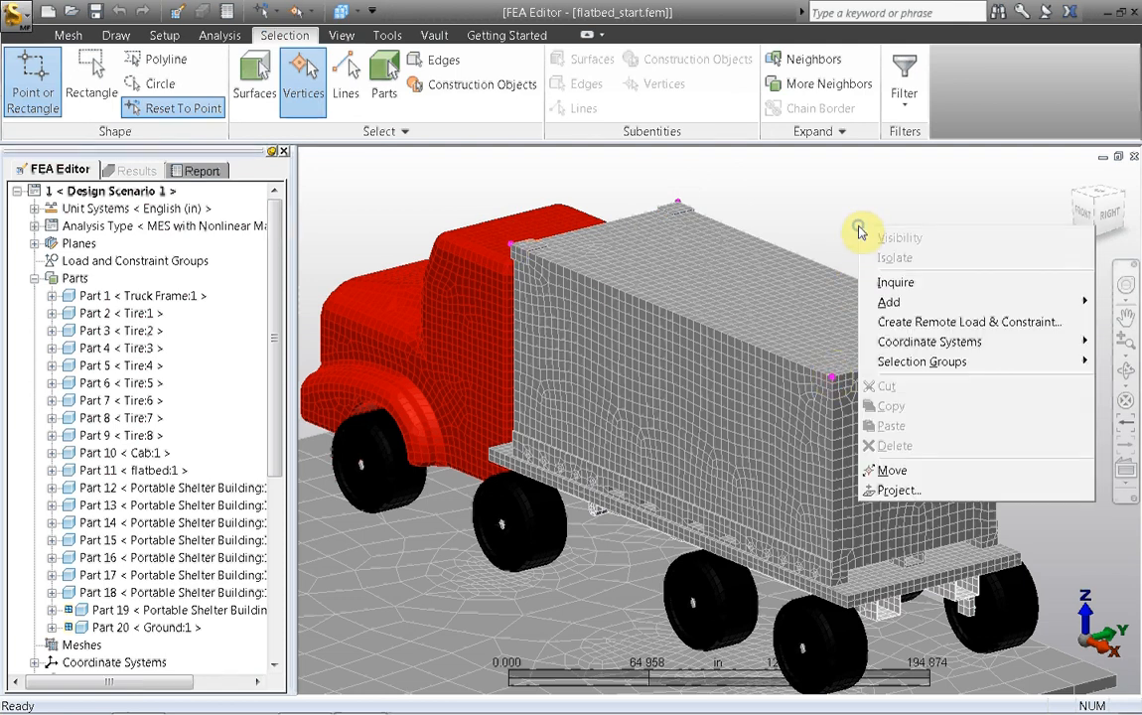
pyautogui.moveTo(889, 302)
pyautogui.click(816, 322)
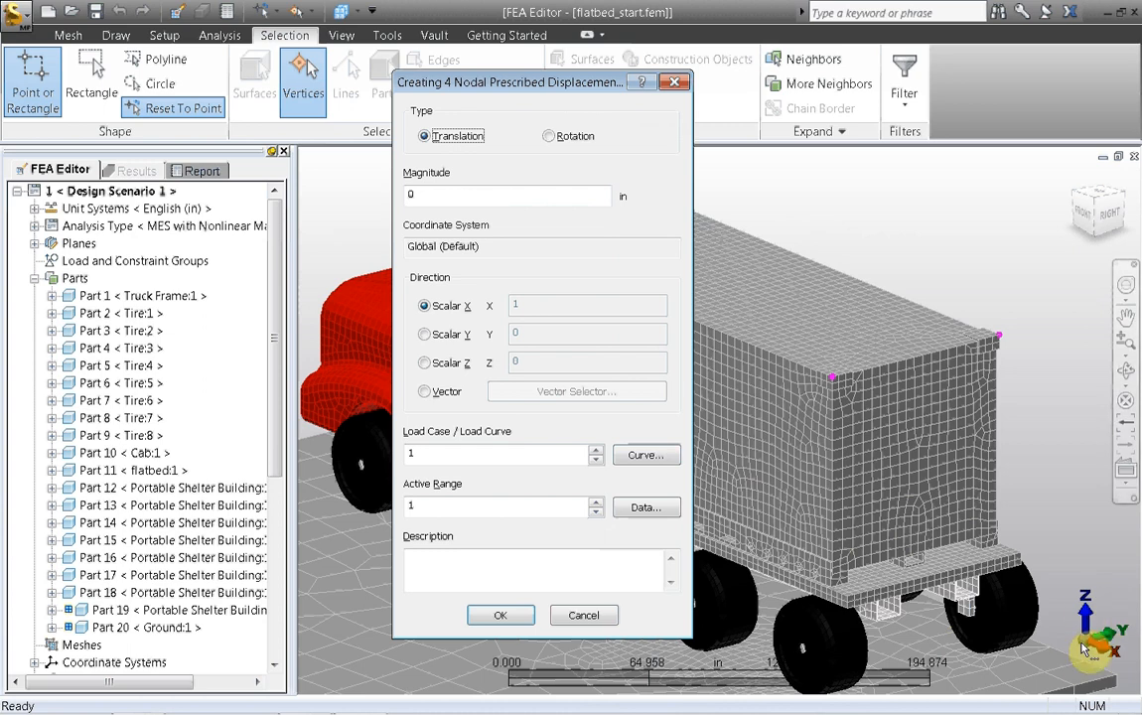
pyautogui.click(425, 334)
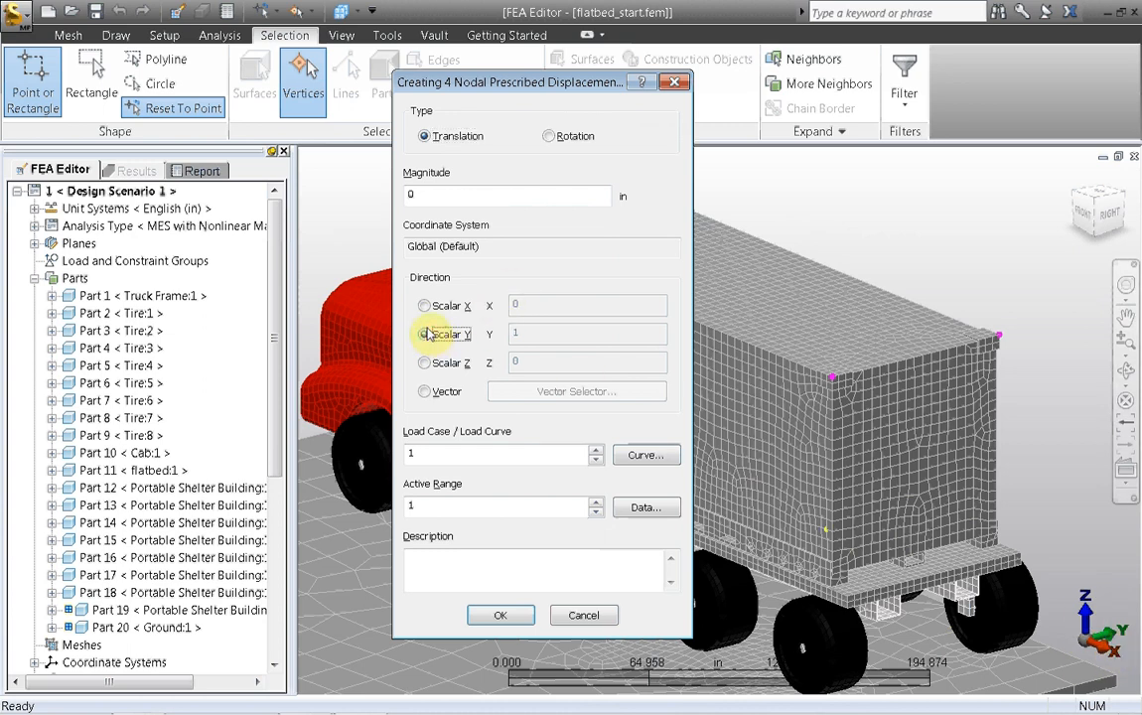
pyautogui.doubleClick(436, 197)
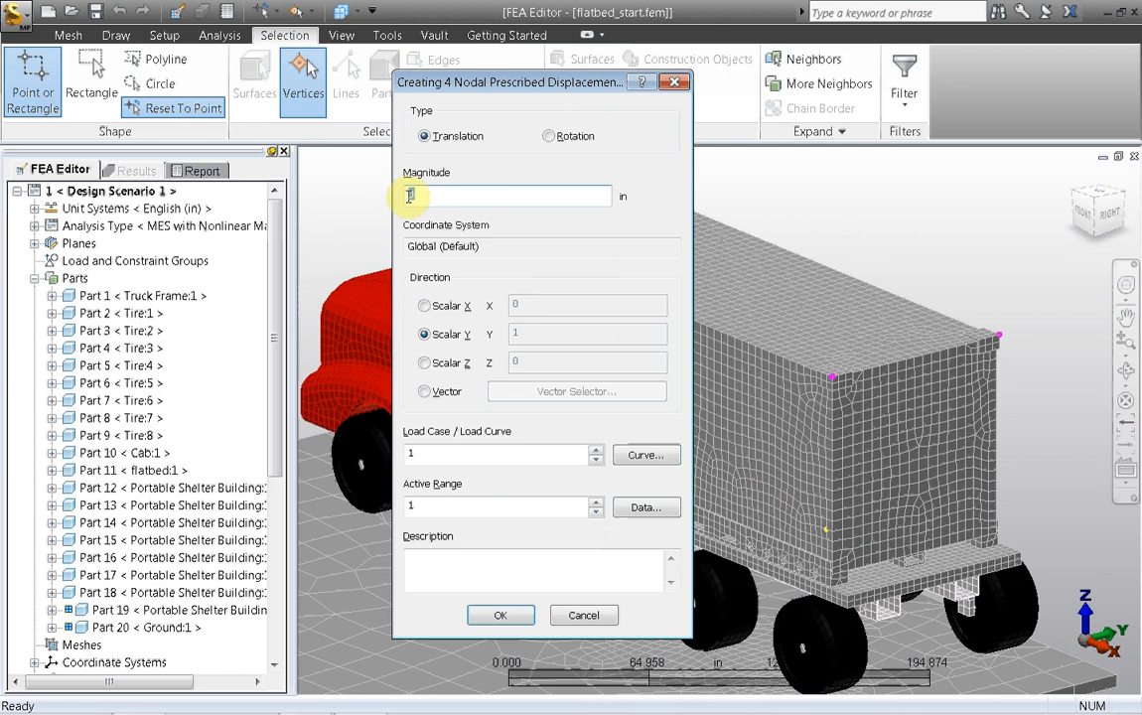
pyautogui.click(416, 193)
pyautogui.write('-60')
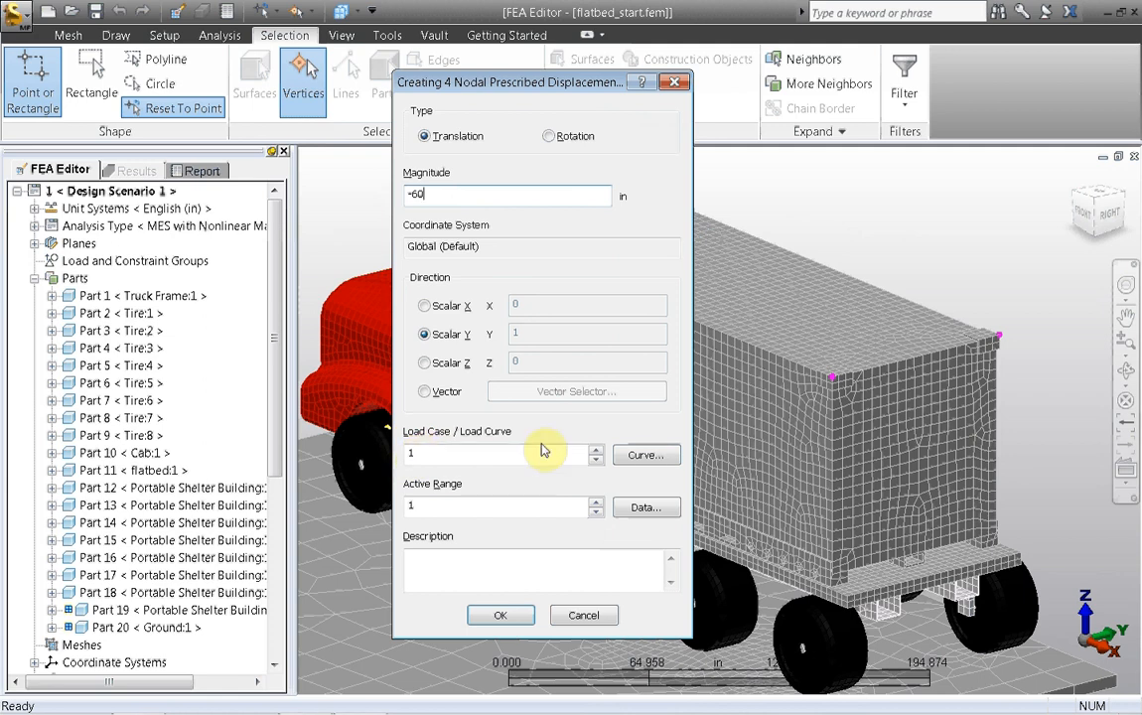
pyautogui.click(596, 451)
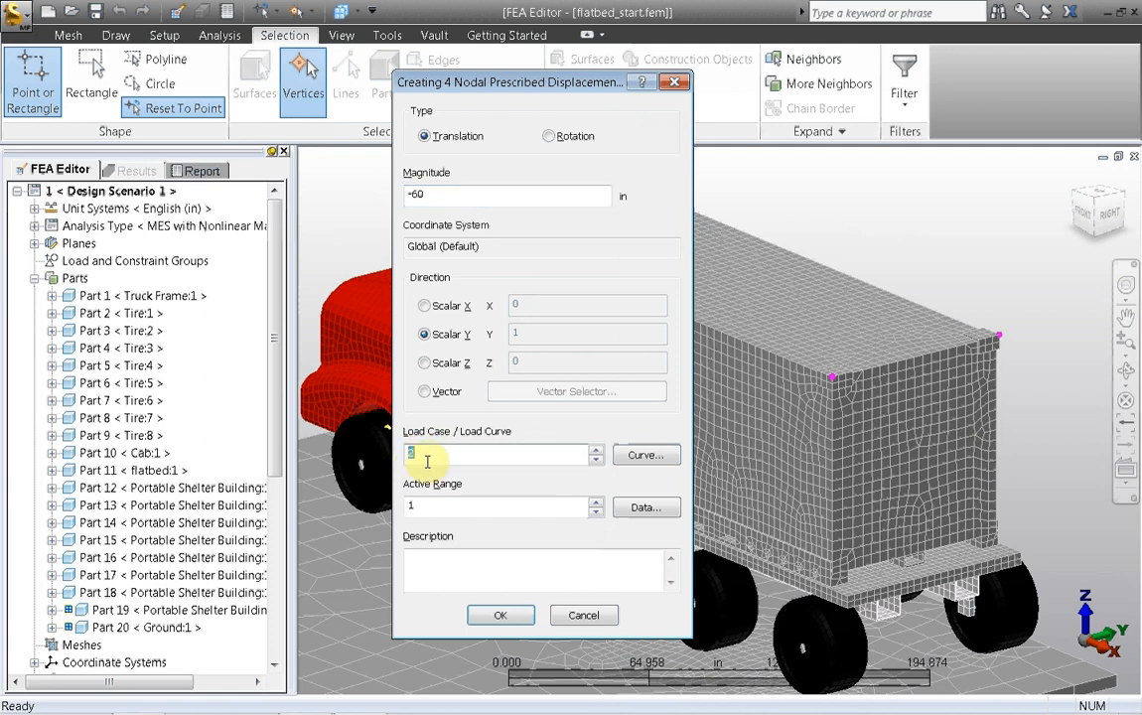
# Step: Add three rows to load curve 2's multiplier table and set their times to 2, 5 and 8 s
pyautogui.click(626, 454)
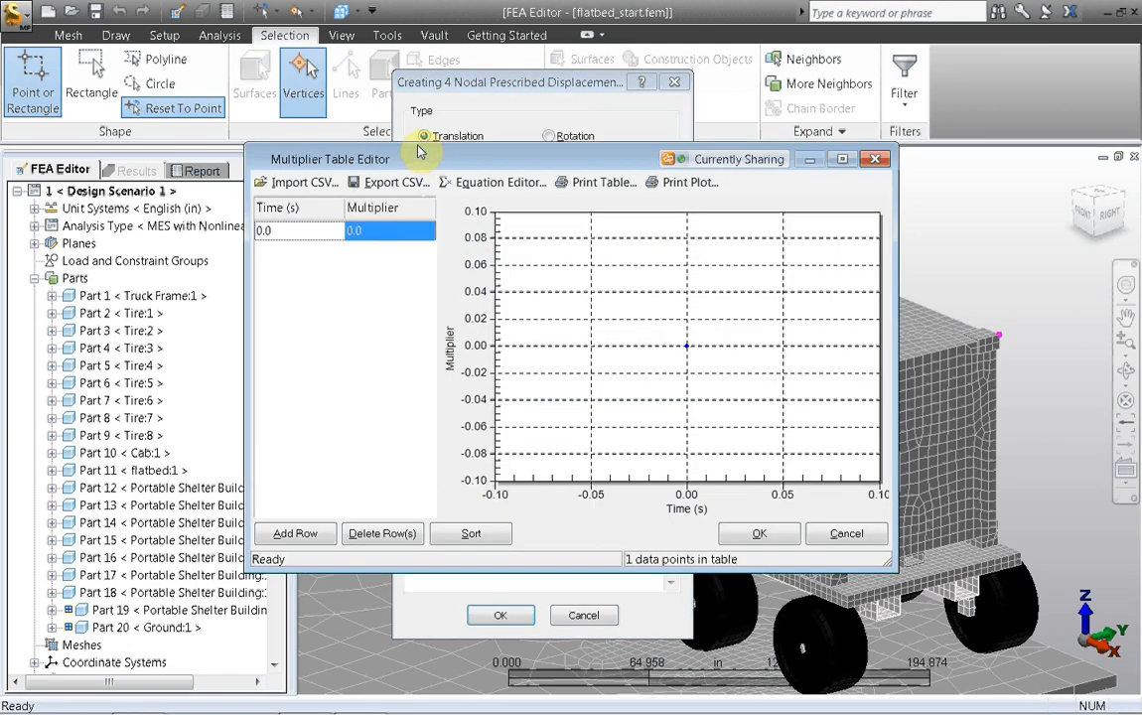
pyautogui.moveTo(434, 157); pyautogui.dragTo(416, 145)
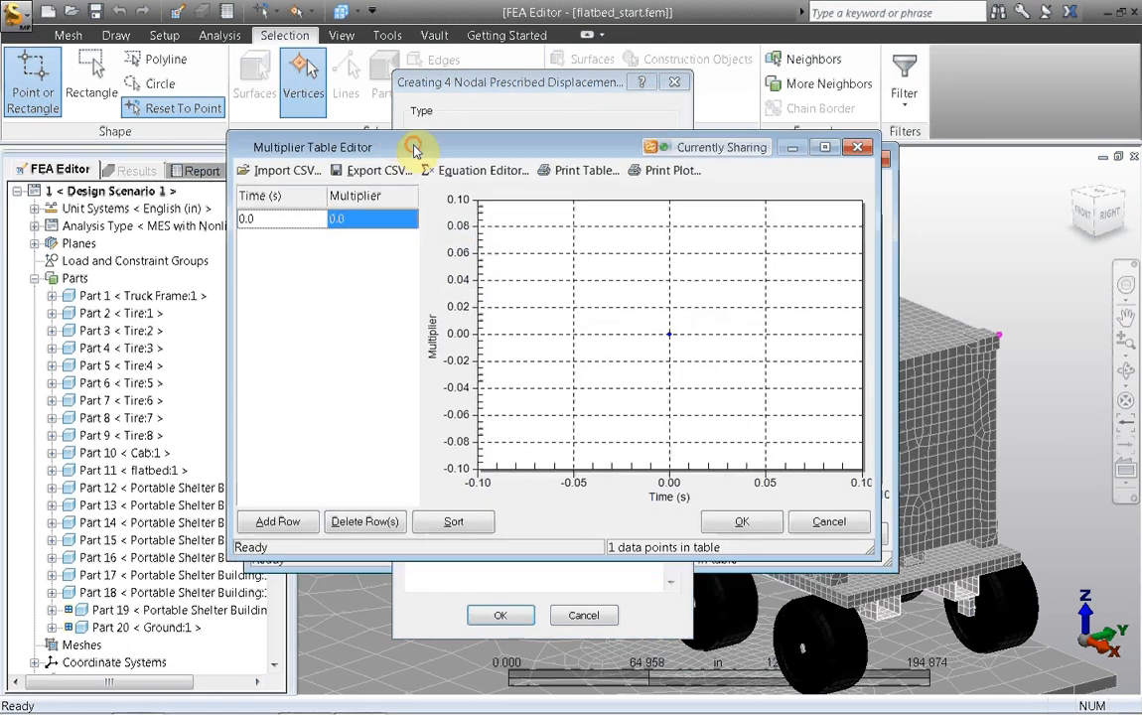
pyautogui.click(278, 521)
pyautogui.click(278, 521)
pyautogui.click(278, 521)
pyautogui.doubleClick(260, 279)
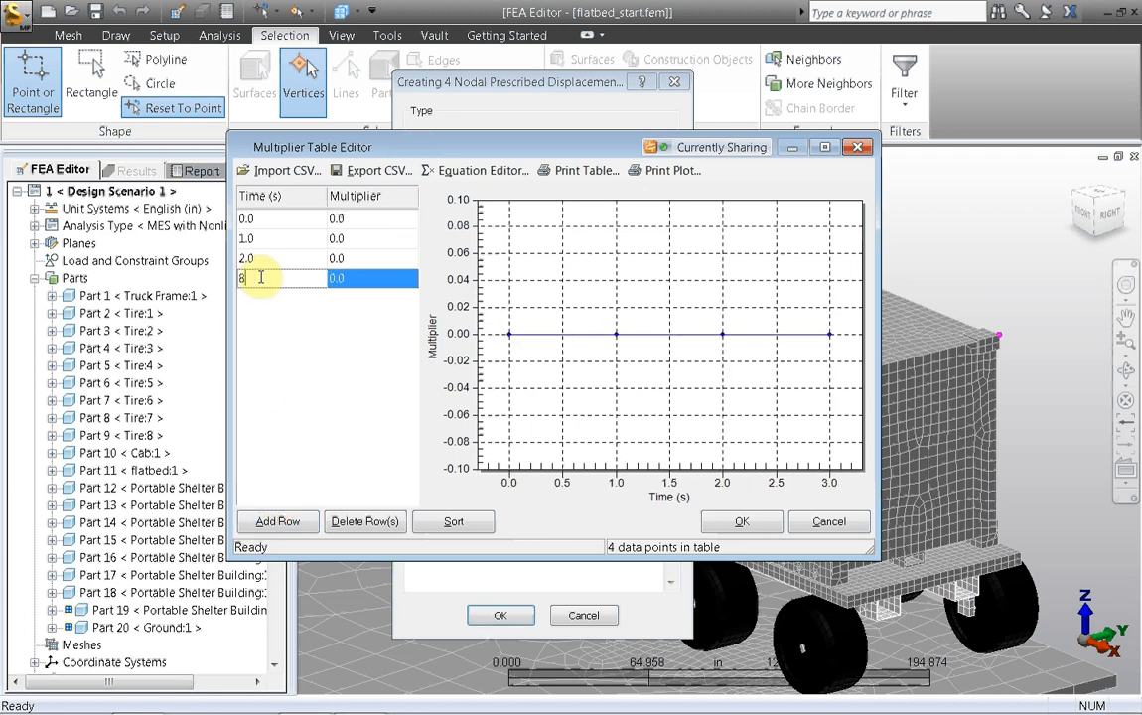
pyautogui.write('8')
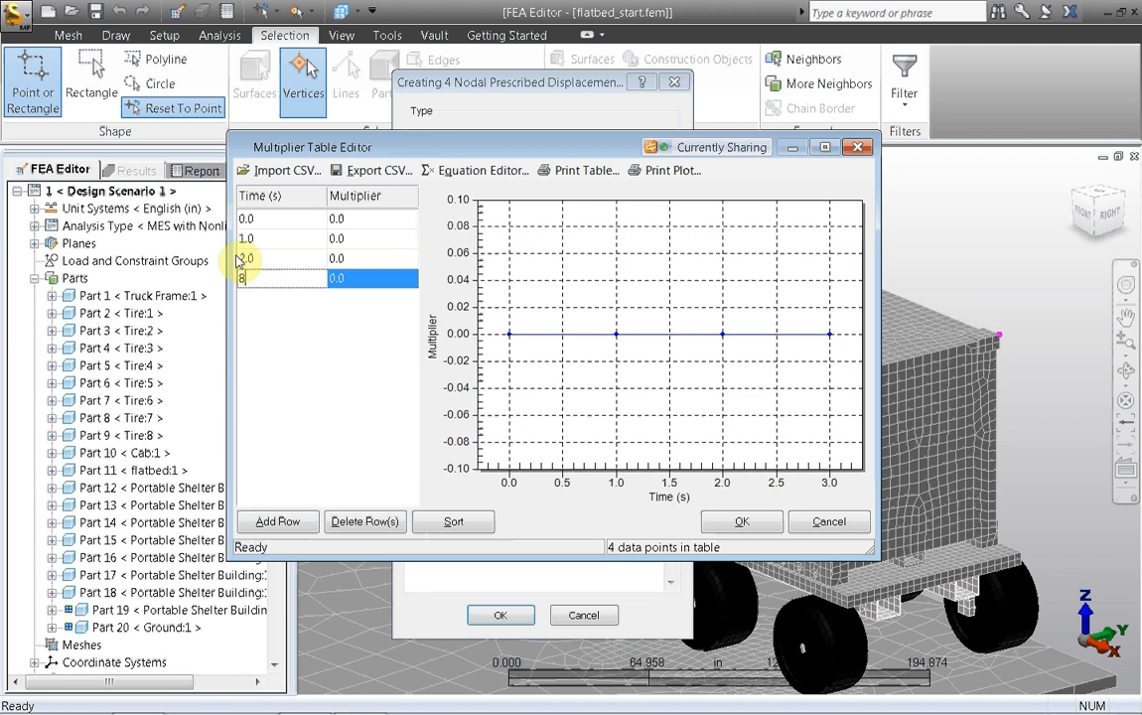
pyautogui.doubleClick(260, 238)
pyautogui.write('2')
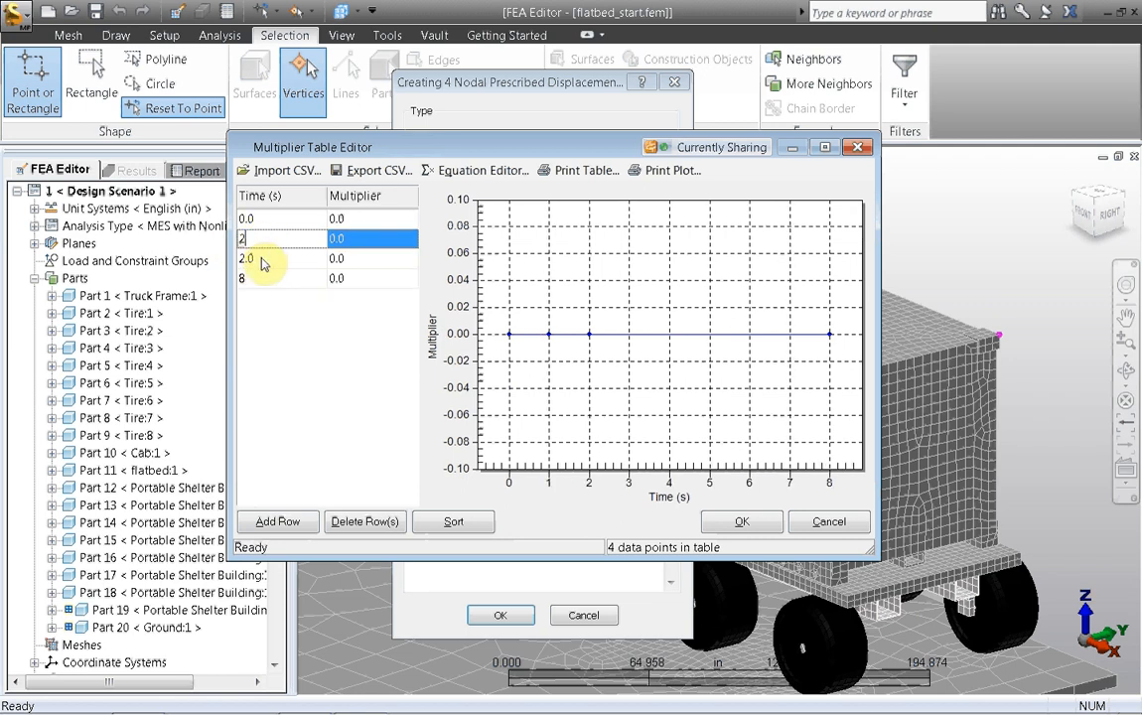
pyautogui.doubleClick(260, 258)
pyautogui.write('5')
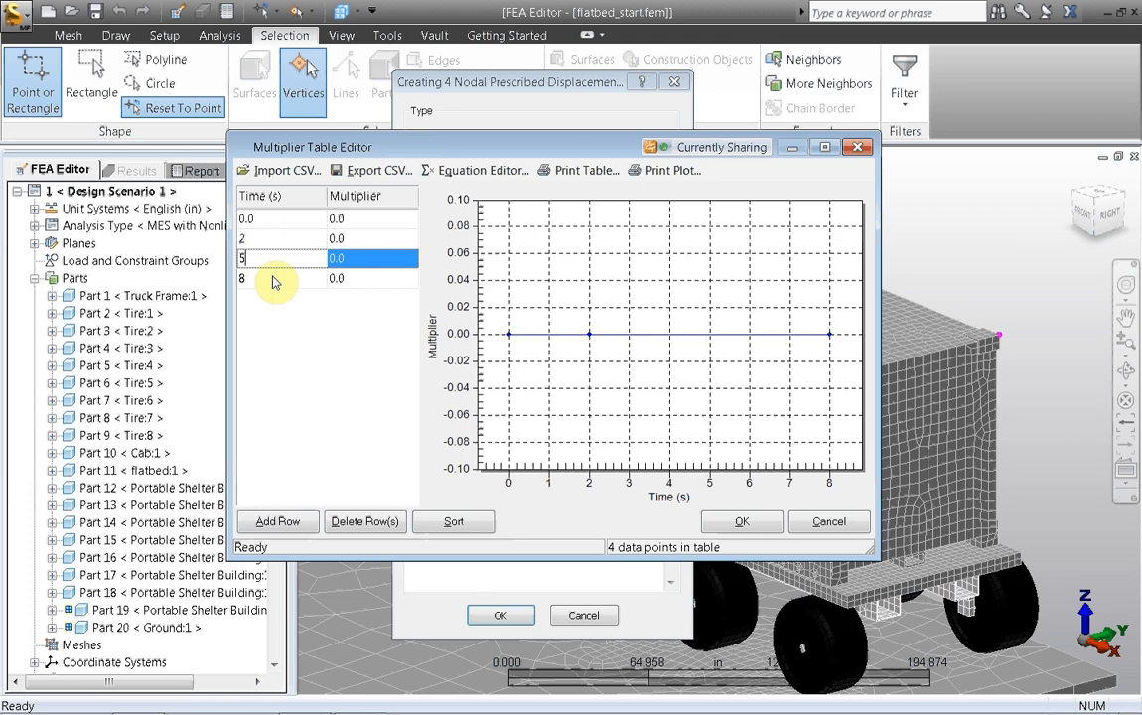
# Step: Set load curve 2's multipliers to 1 at 5 s and 8 s, leaving 0 at 2 s, and accept the table
pyautogui.doubleClick(353, 257)
pyautogui.write('1')
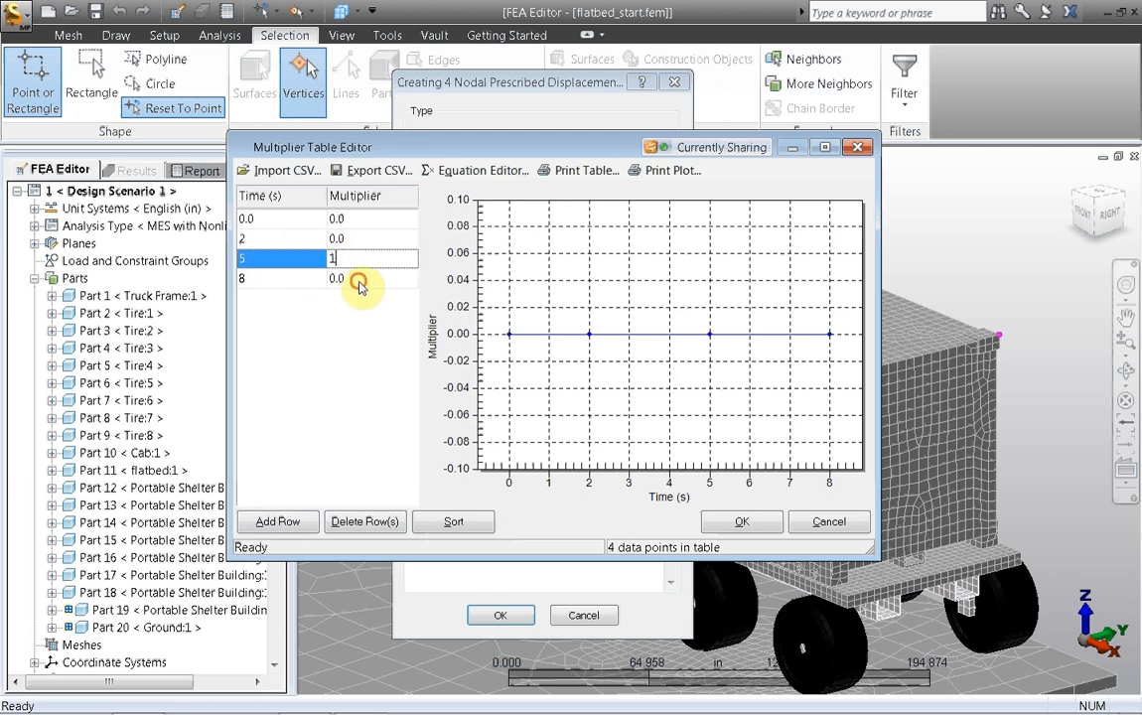
pyautogui.doubleClick(356, 278)
pyautogui.write('1')
pyautogui.doubleClick(363, 238)
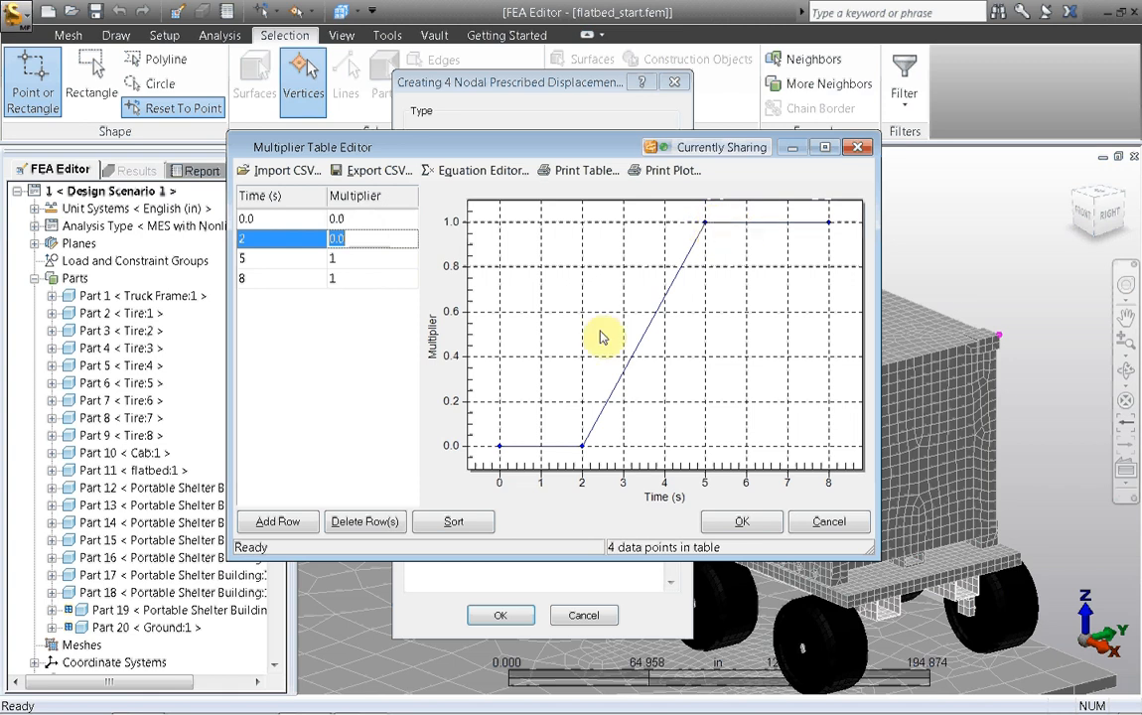
pyautogui.click(730, 524)
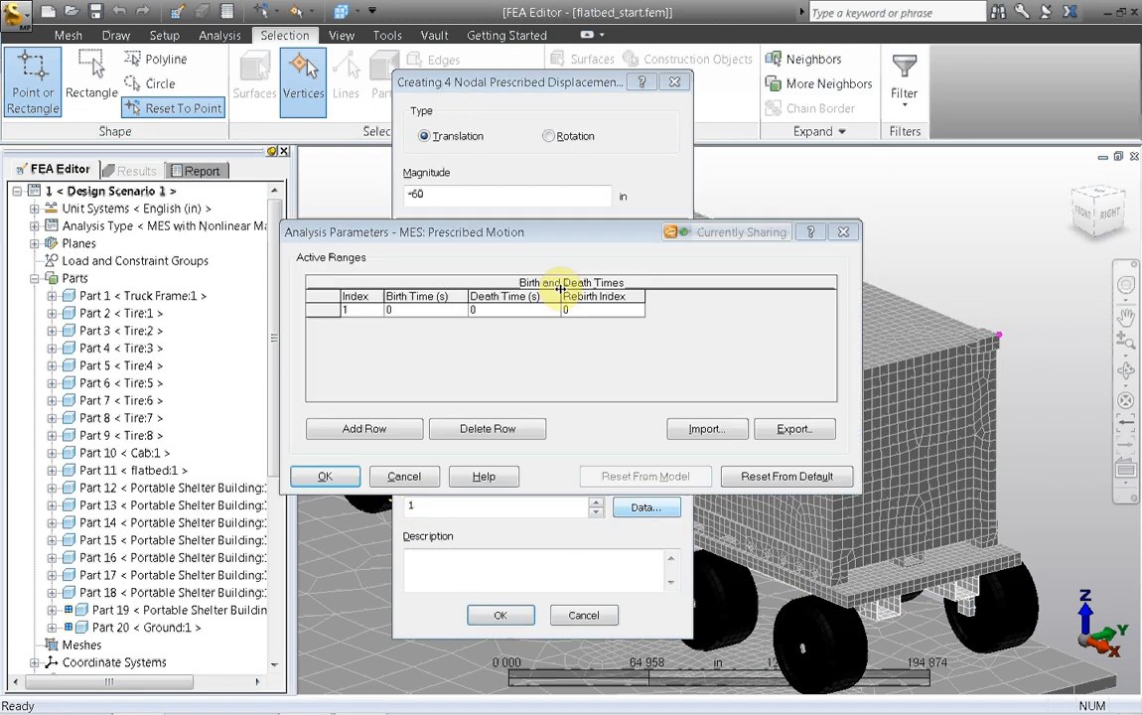
# Step: Set the death time of active range 1 to 5 s and create the Y prescribed displacement
pyautogui.click(487, 311)
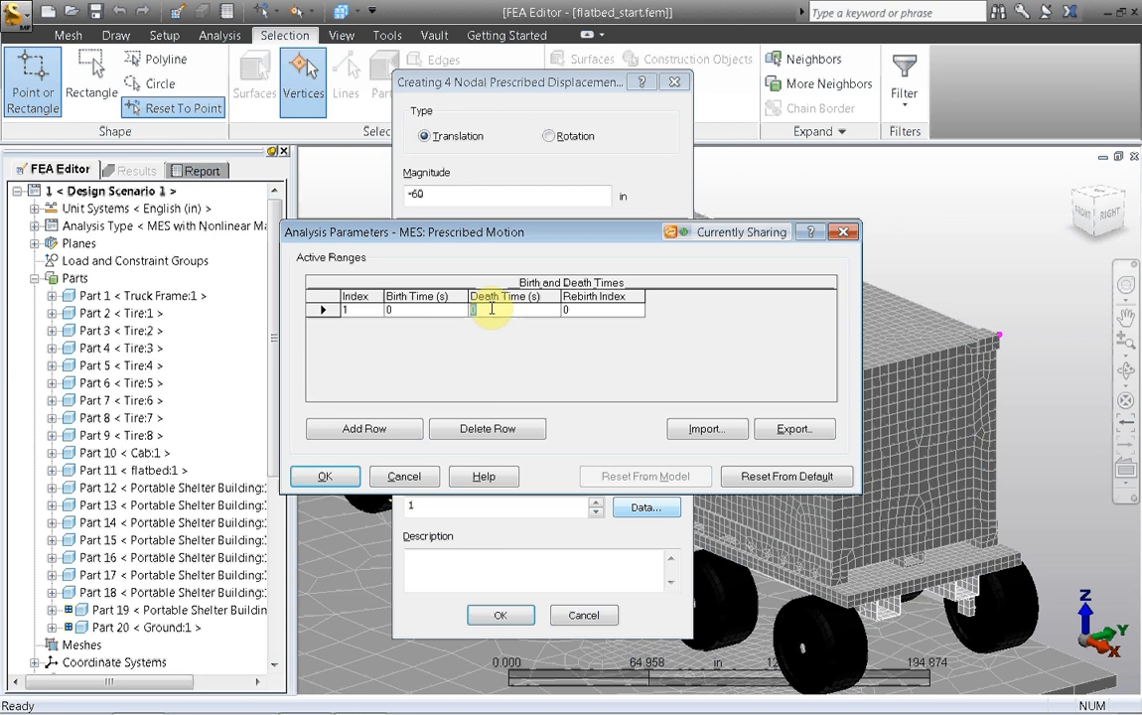
pyautogui.write('5')
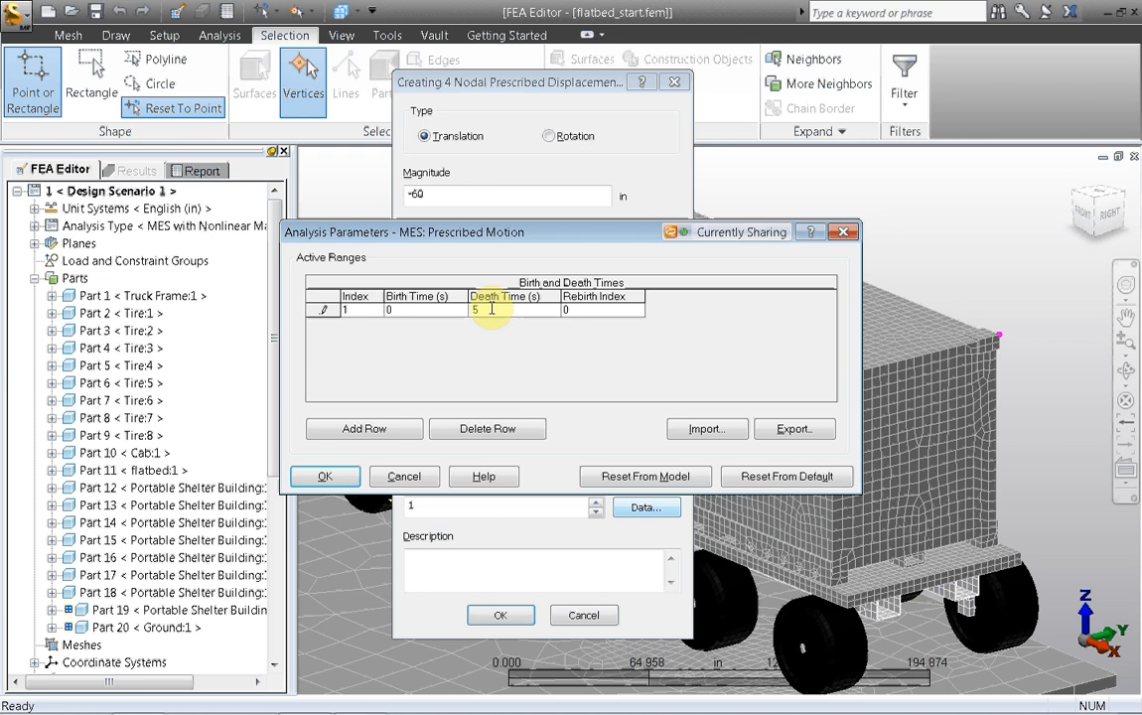
pyautogui.click(325, 476)
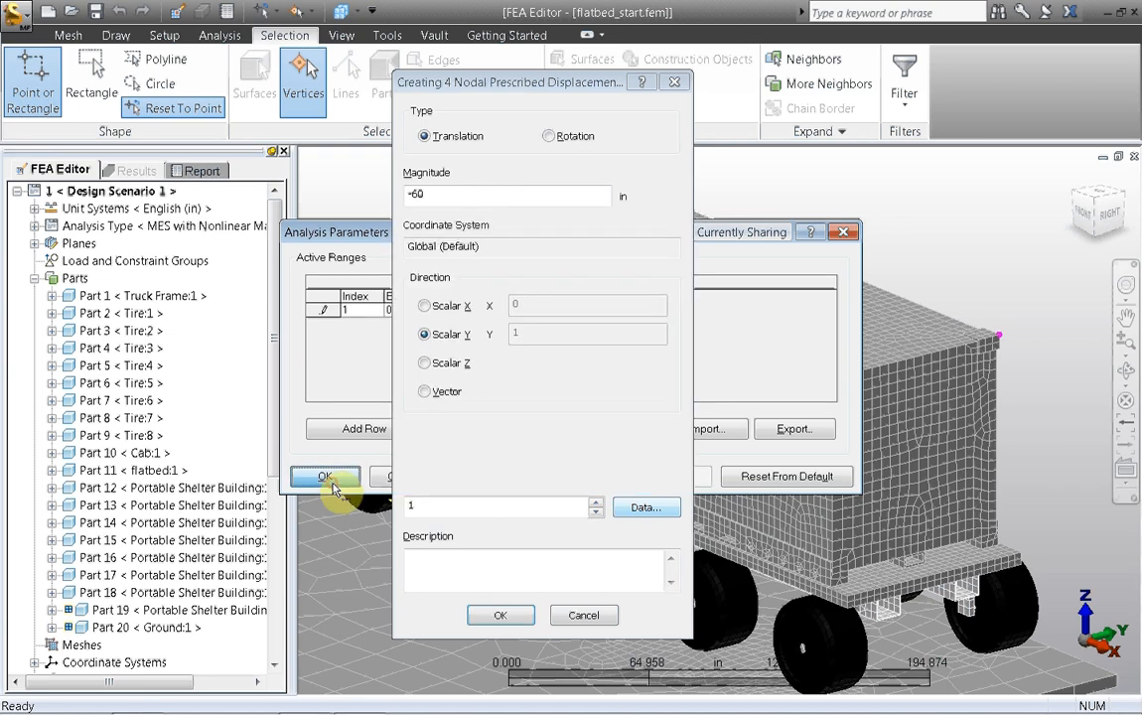
pyautogui.click(500, 615)
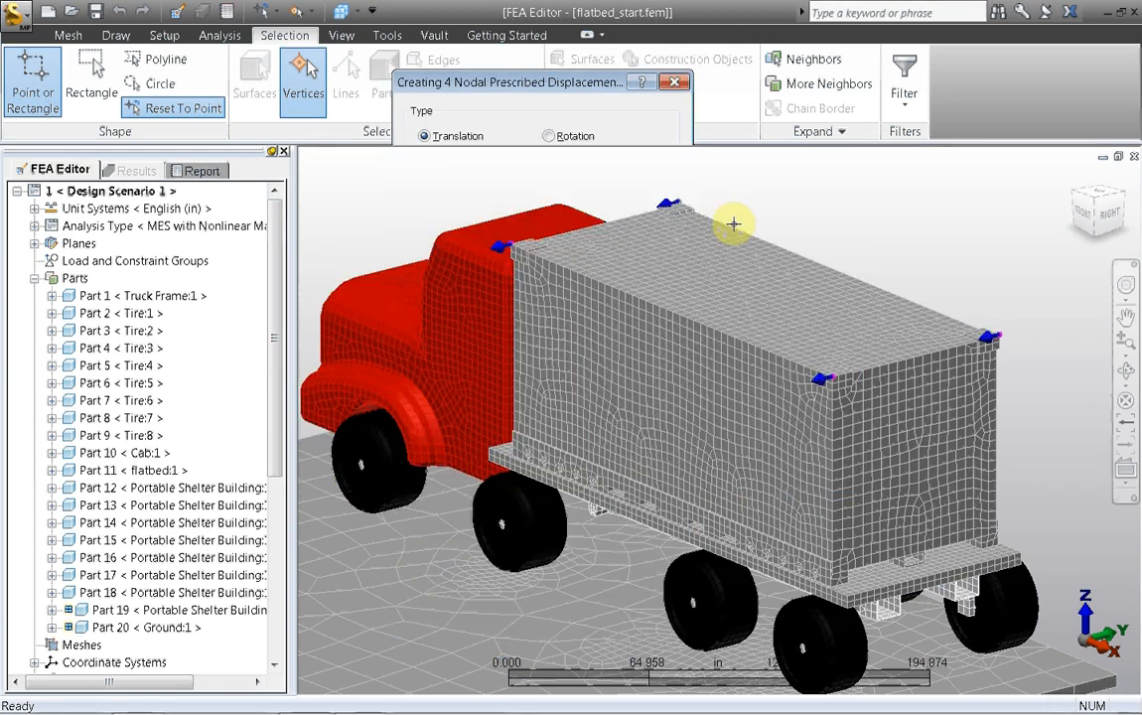
# Step: Define a second nodal prescribed displacement on the same four corners: translation of 12 in along Z, using load curve 3
pyautogui.rightClick(785, 196)
pyautogui.moveTo(832, 270)
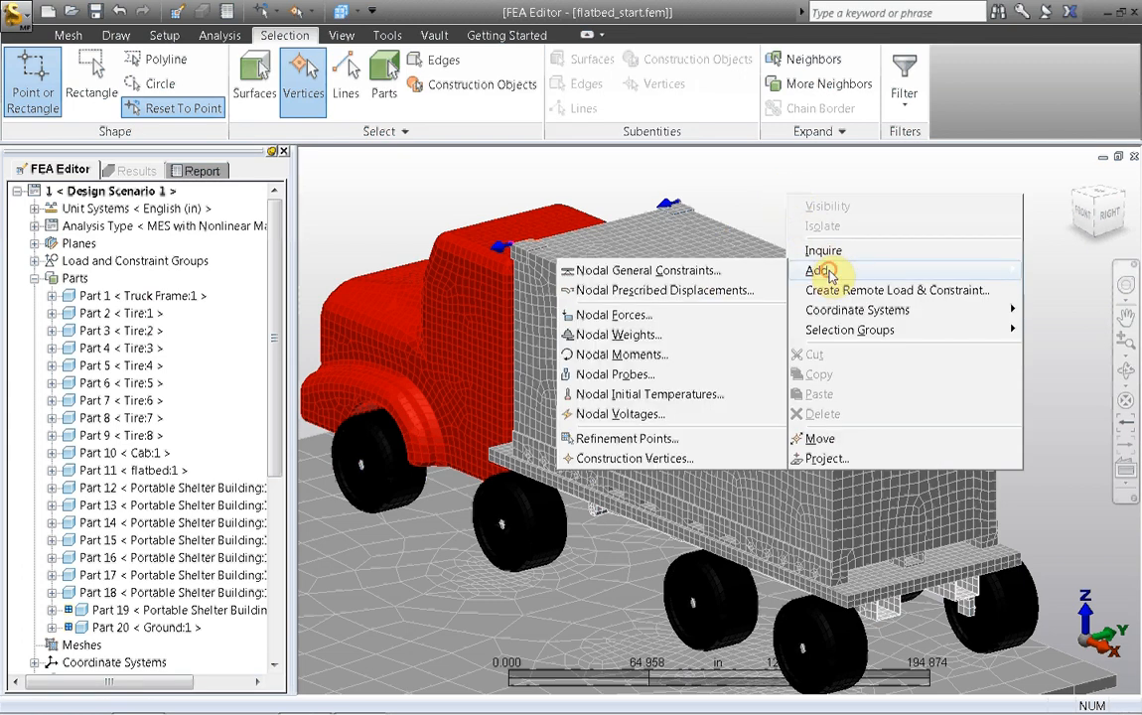
pyautogui.click(709, 291)
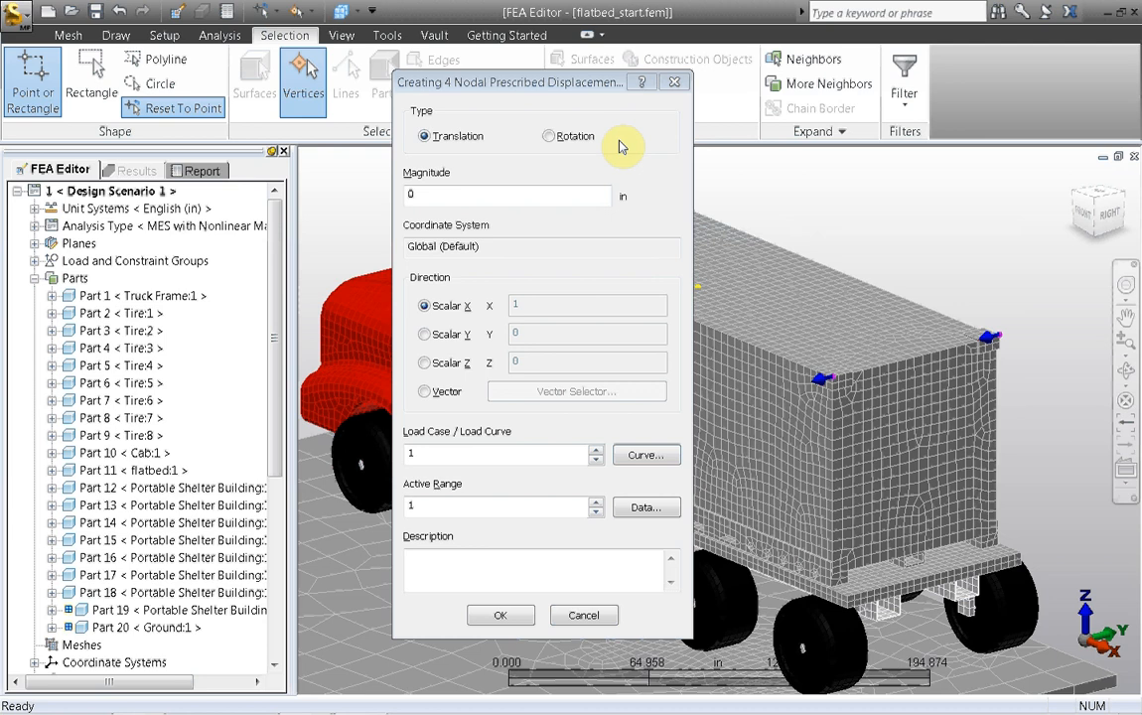
pyautogui.doubleClick(467, 194)
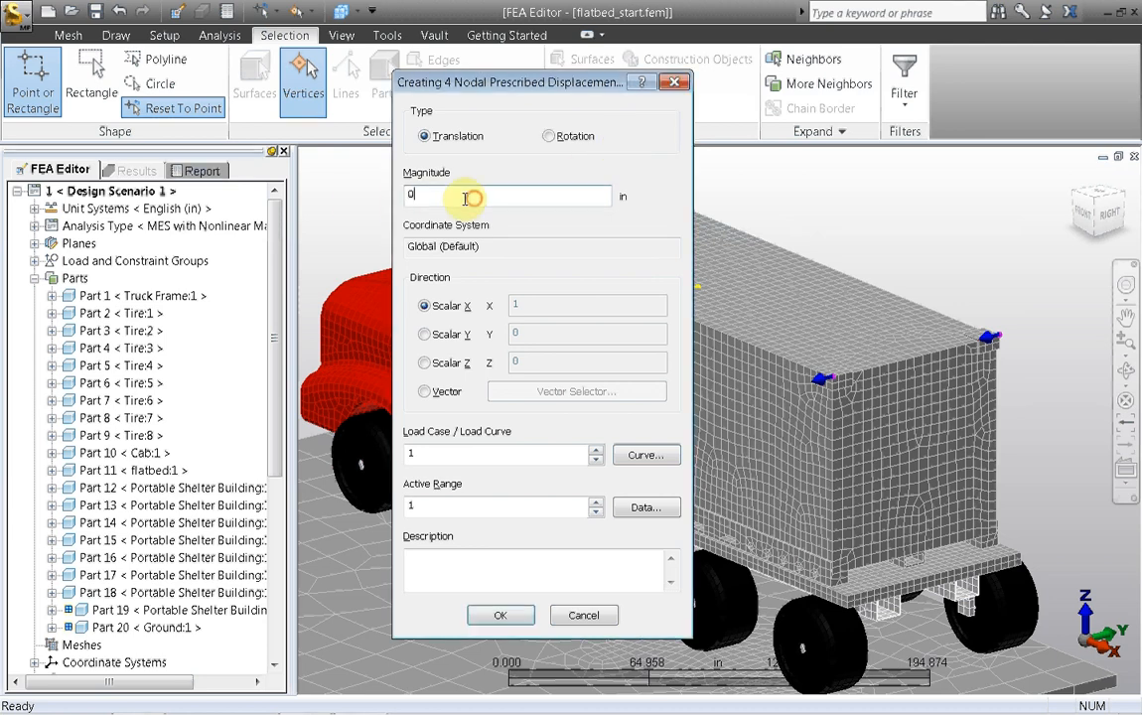
pyautogui.click(426, 364)
pyautogui.doubleClick(402, 195)
pyautogui.write('12')
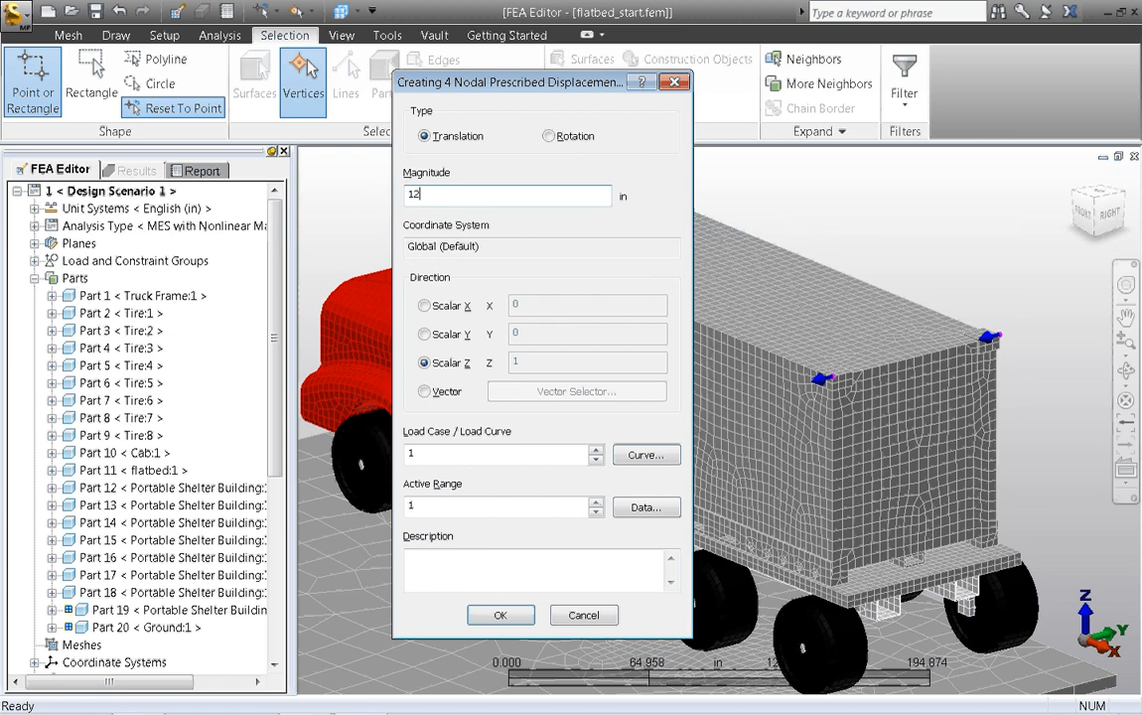
pyautogui.click(595, 449)
pyautogui.write('3')
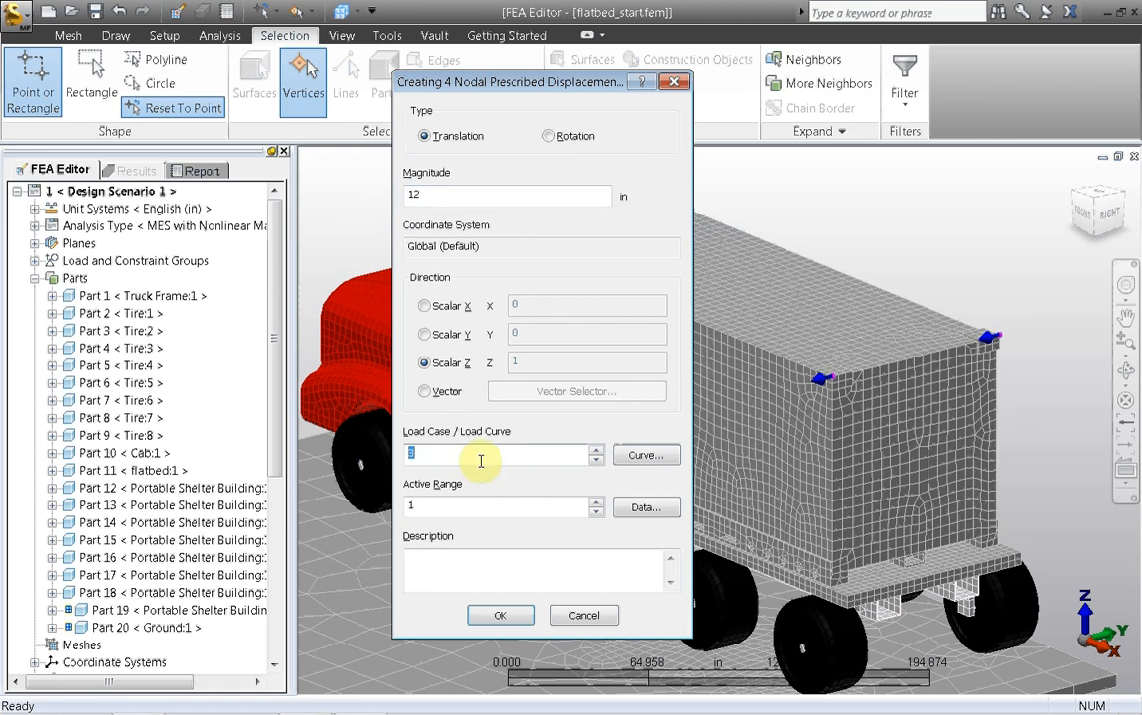
# Step: Add three rows to load curve 3's multiplier table and set their times to 2, 5 and 8 s
pyautogui.click(628, 457)
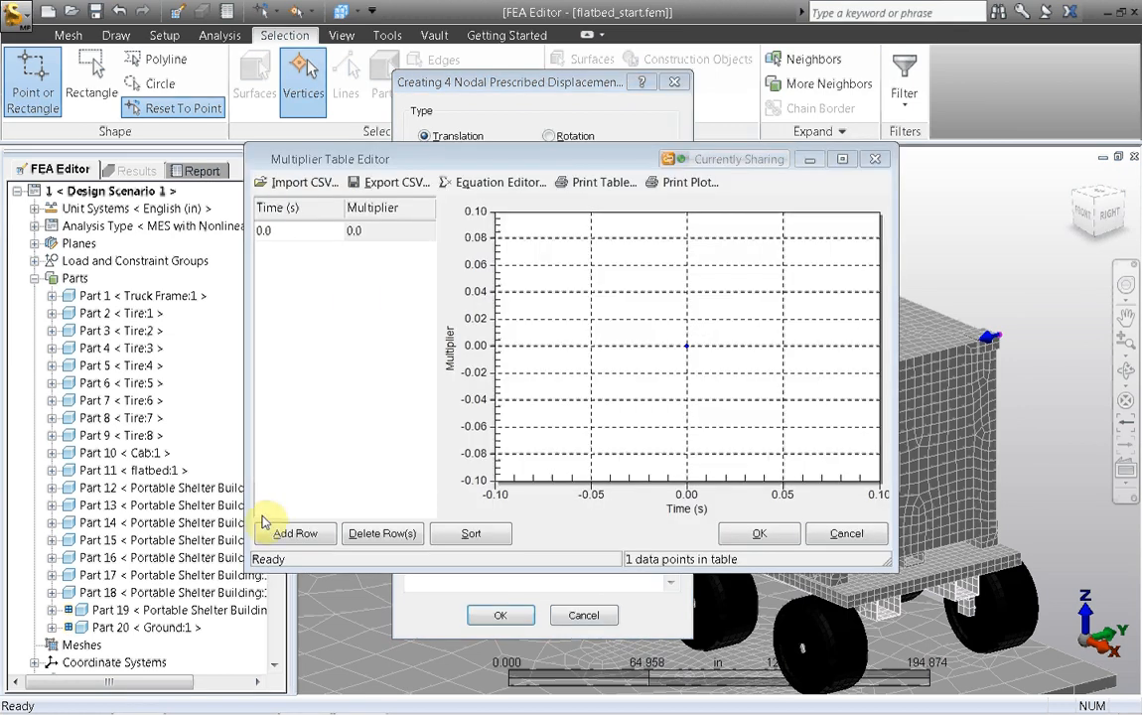
pyautogui.click(295, 533)
pyautogui.click(295, 533)
pyautogui.click(295, 533)
pyautogui.click(267, 251)
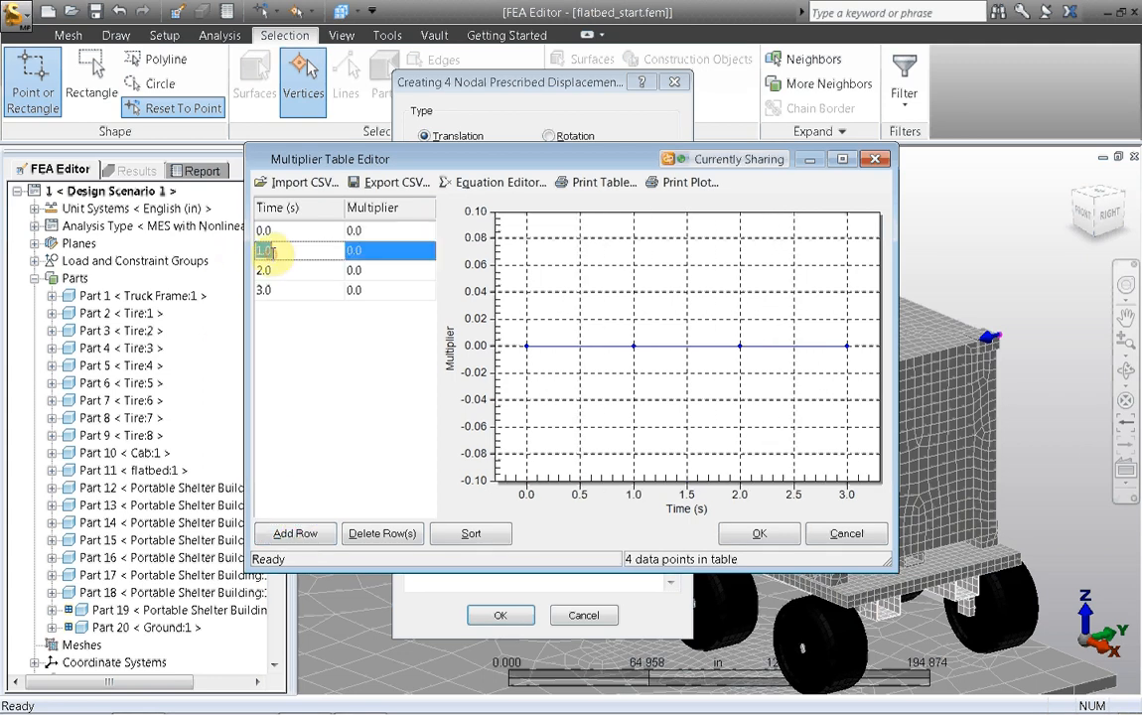
pyautogui.write('2')
pyautogui.click(288, 269)
pyautogui.write('5')
pyautogui.click(298, 289)
pyautogui.write('8')
# Step: Set load curve 3's multipliers to 1 at 2 s and 5 s, leaving 0 at 8 s, and create the Z prescribed displacement
pyautogui.click(371, 251)
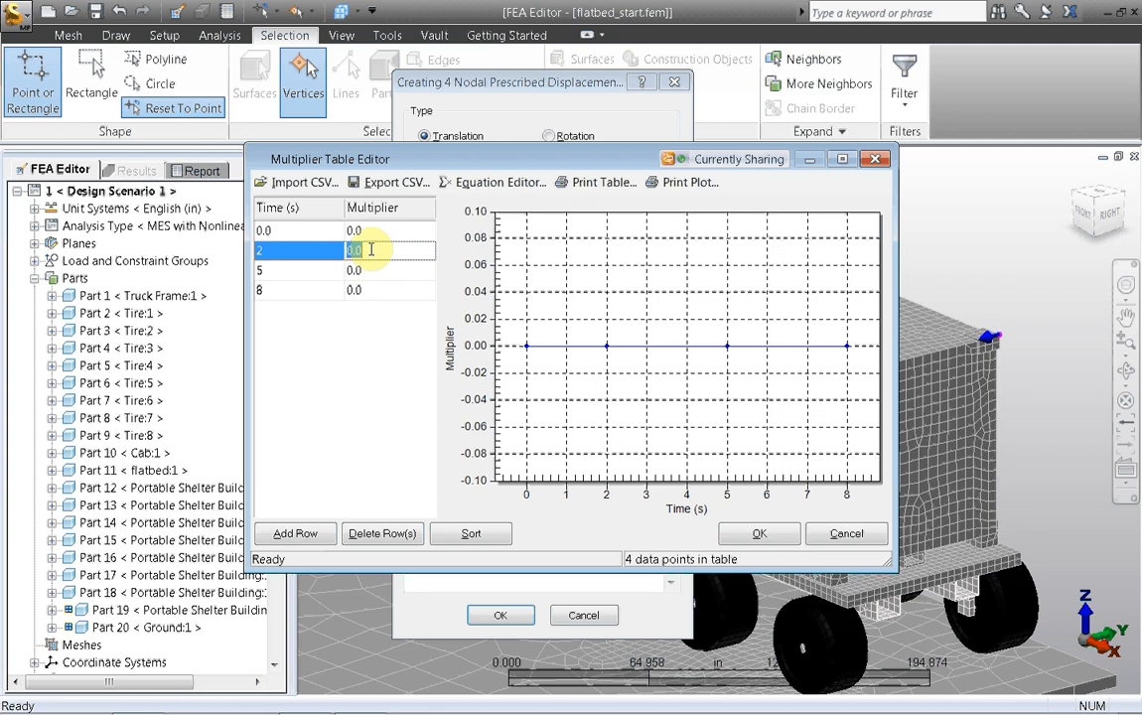
pyautogui.write('1')
pyautogui.click(373, 269)
pyautogui.write('1')
pyautogui.click(382, 291)
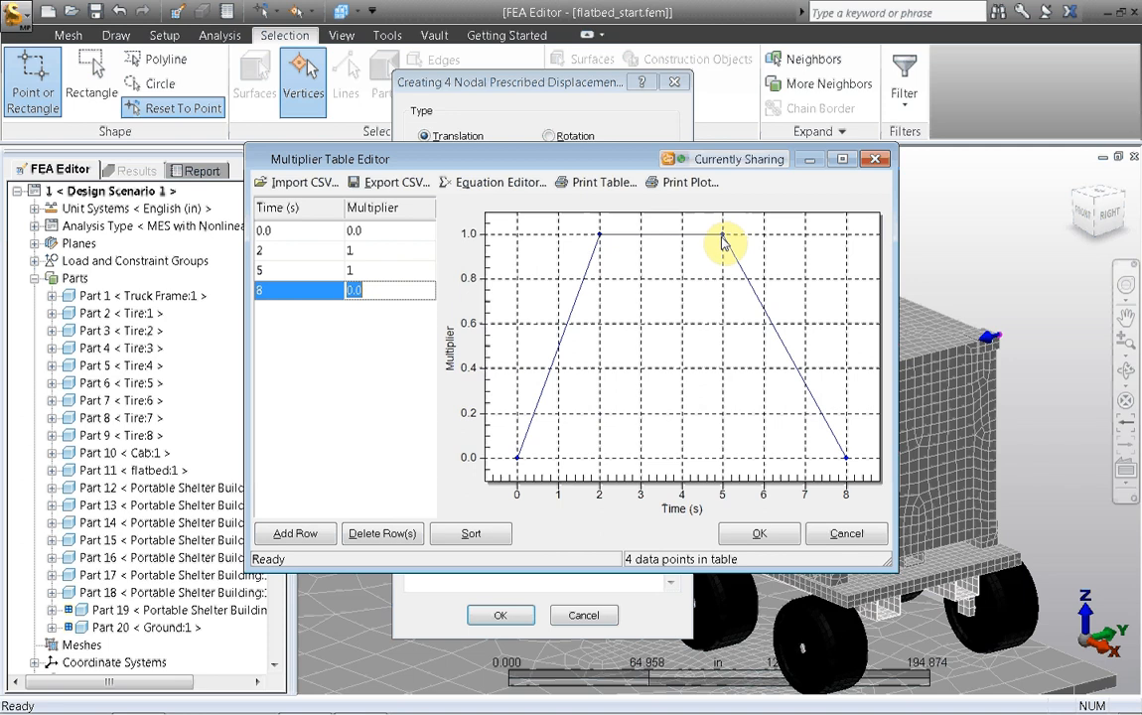
pyautogui.click(760, 533)
pyautogui.click(504, 616)
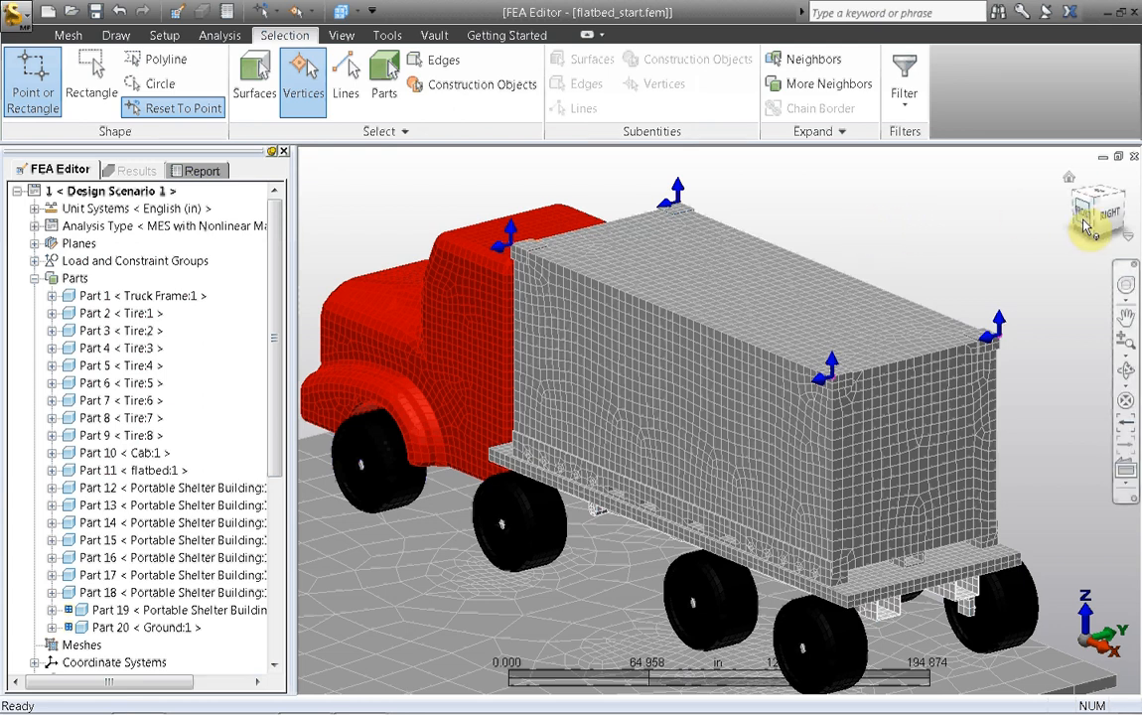
# Step: Apply a Fixed surface general constraint to the underside of the ground
pyautogui.moveTo(1079, 212); pyautogui.dragTo(1074, 146)
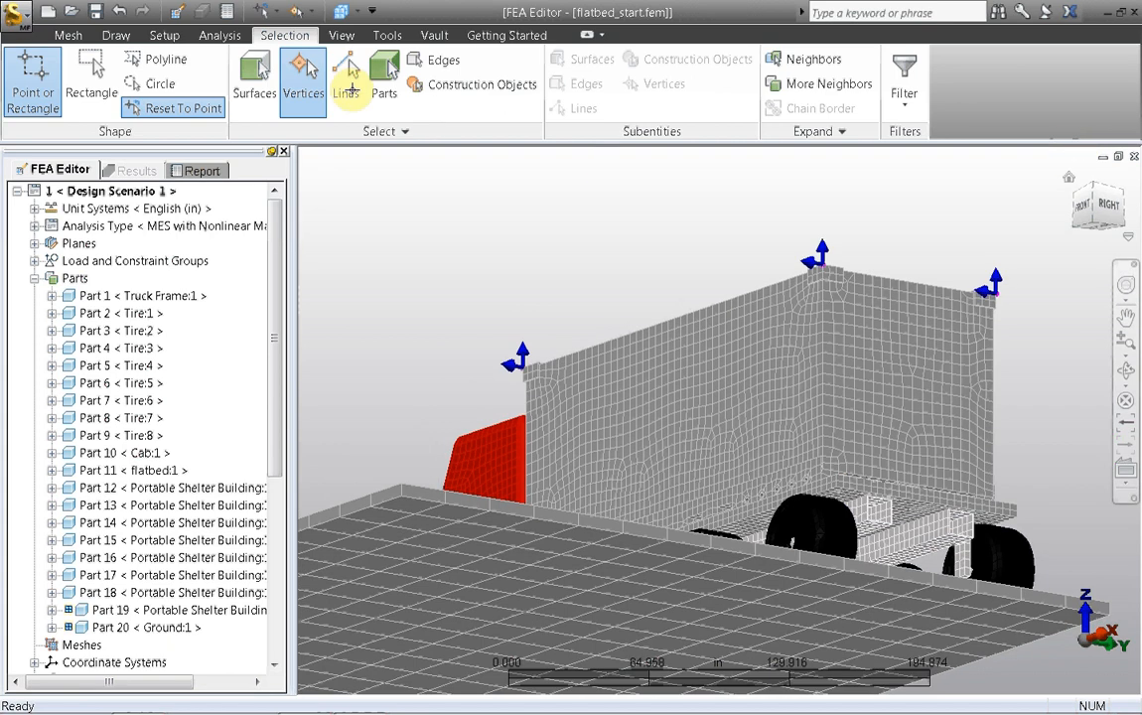
pyautogui.click(452, 545)
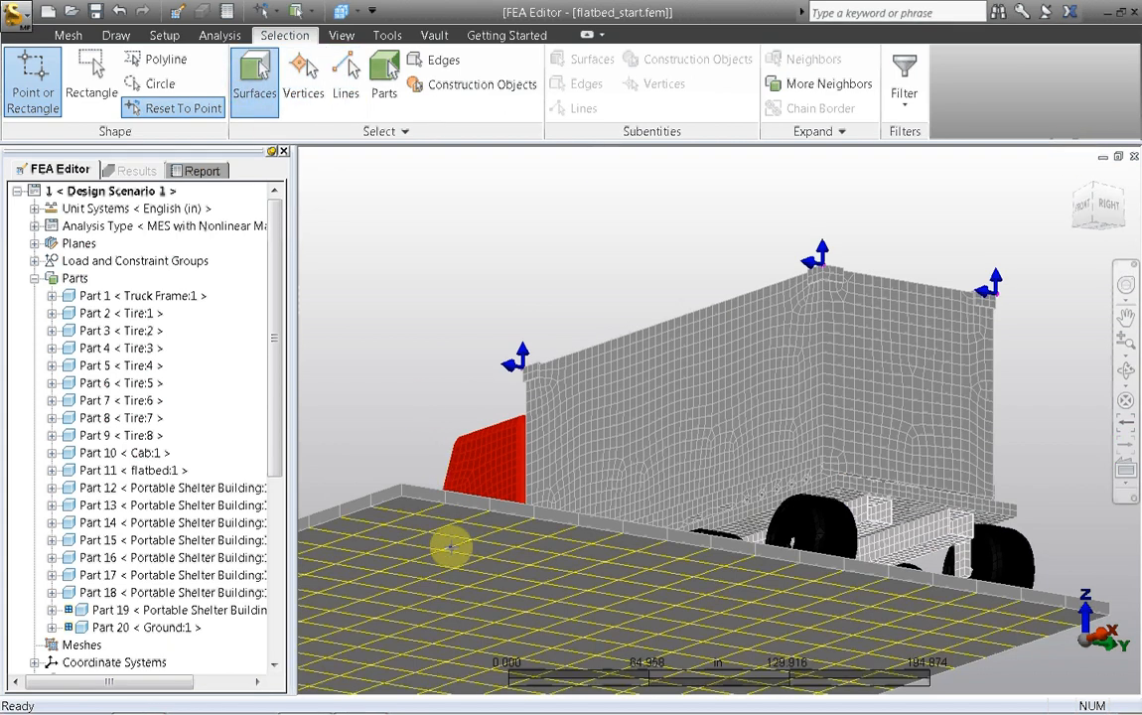
pyautogui.rightClick(418, 237)
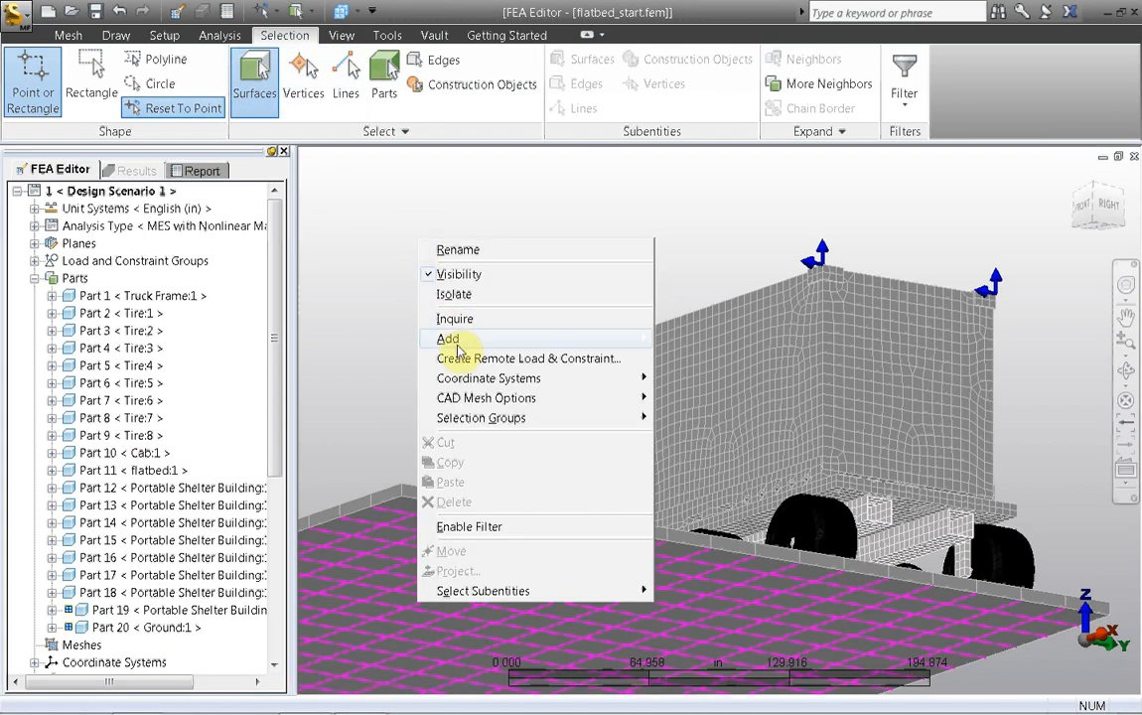
pyautogui.moveTo(604, 338)
pyautogui.click(688, 341)
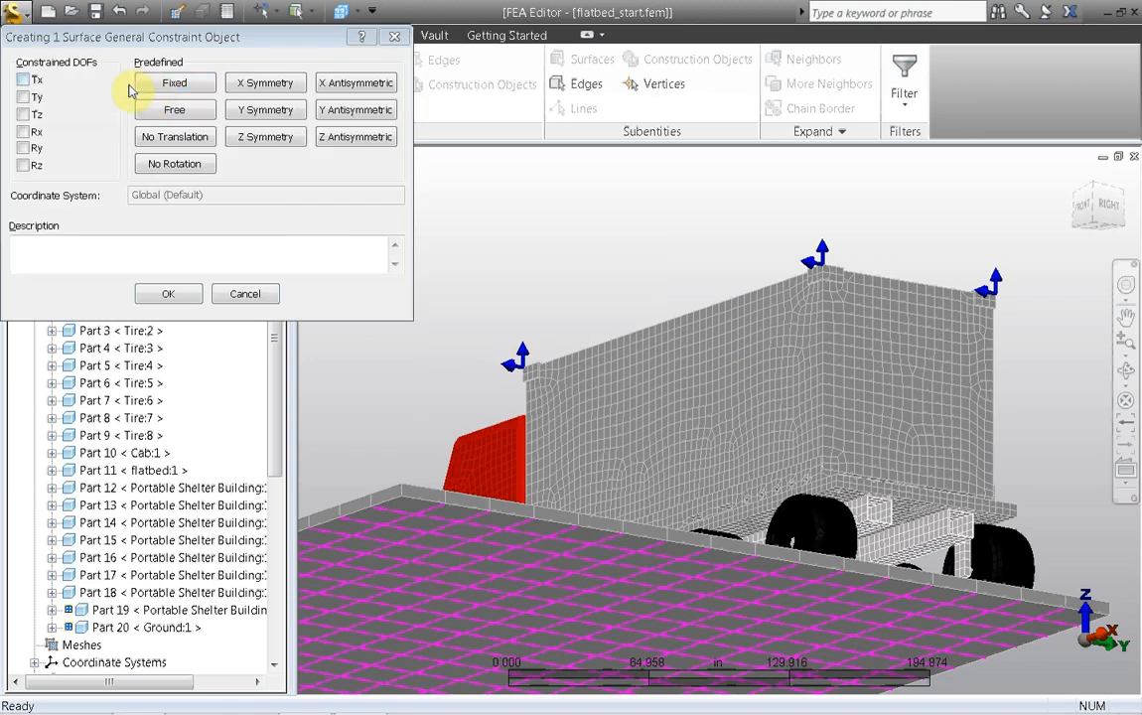
pyautogui.click(157, 85)
pyautogui.click(175, 295)
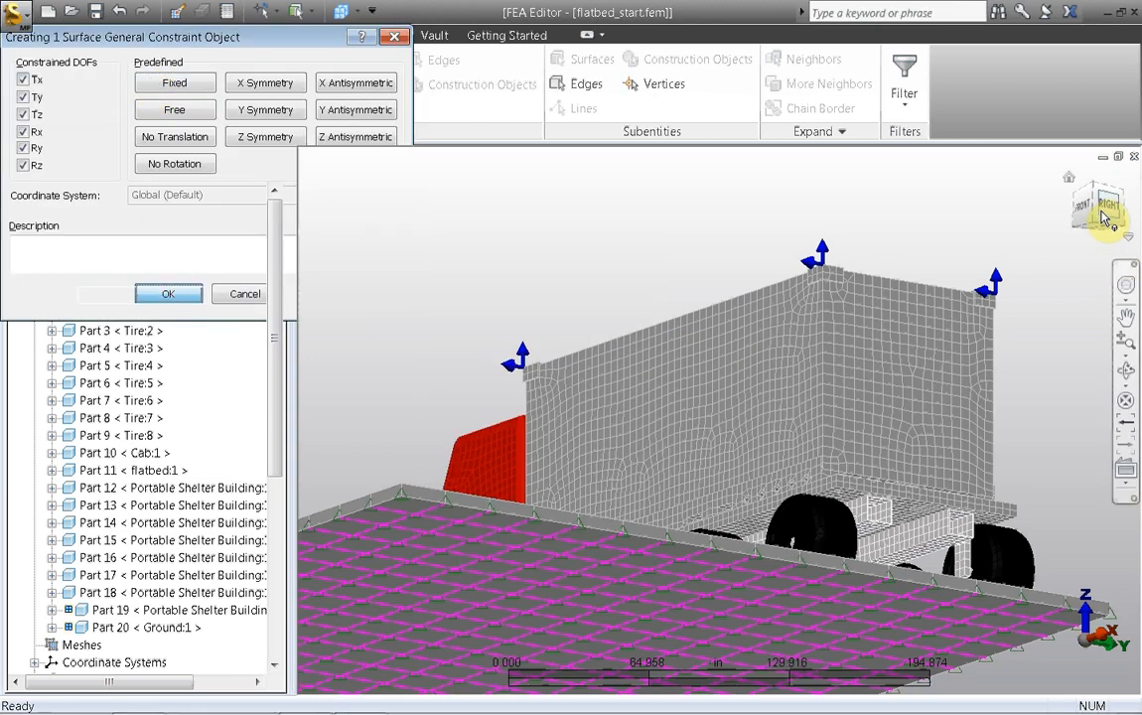
pyautogui.click(1098, 211)
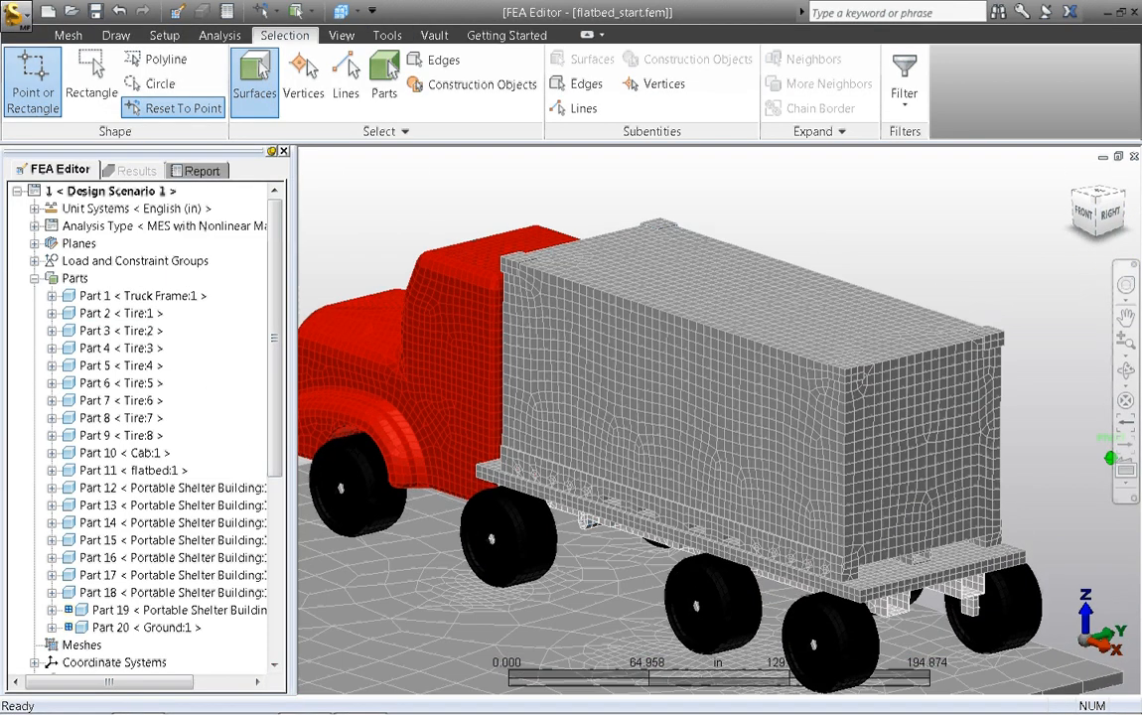
# Step: Set the analysis event to a duration of 8 s with a capture rate of 20 steps/s
pyautogui.scroll(-3, 941, 209)
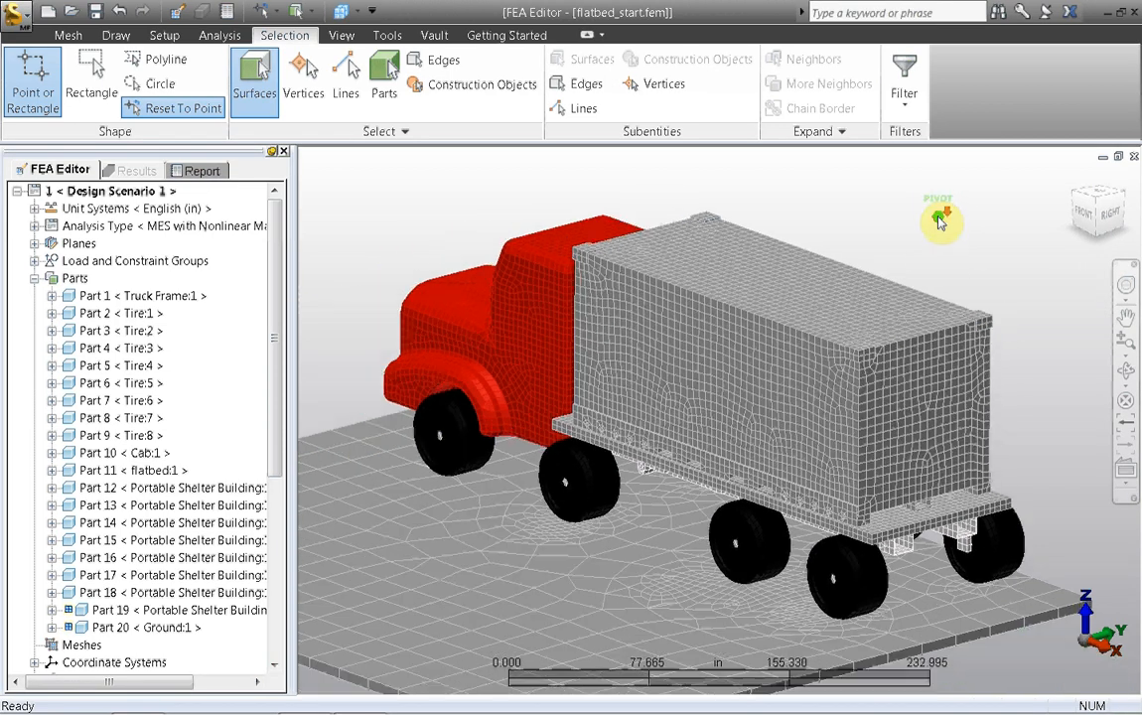
pyautogui.moveTo(934, 210); pyautogui.dragTo(951, 250, button='middle')
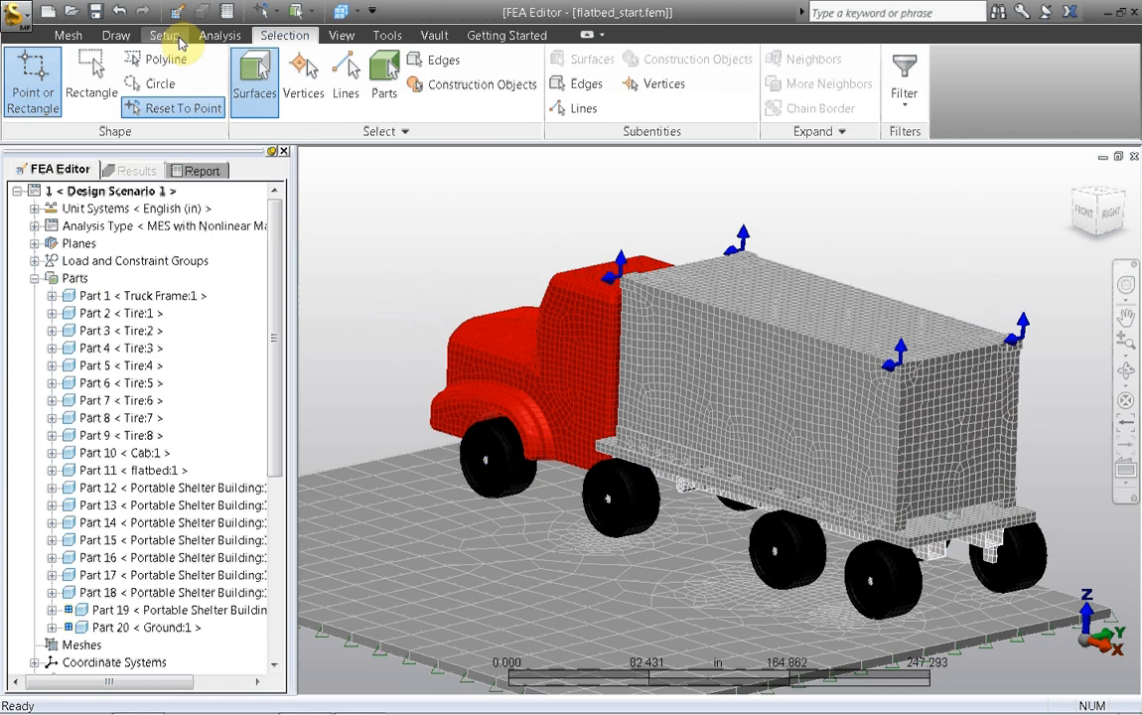
pyautogui.click(164, 34)
pyautogui.click(1020, 99)
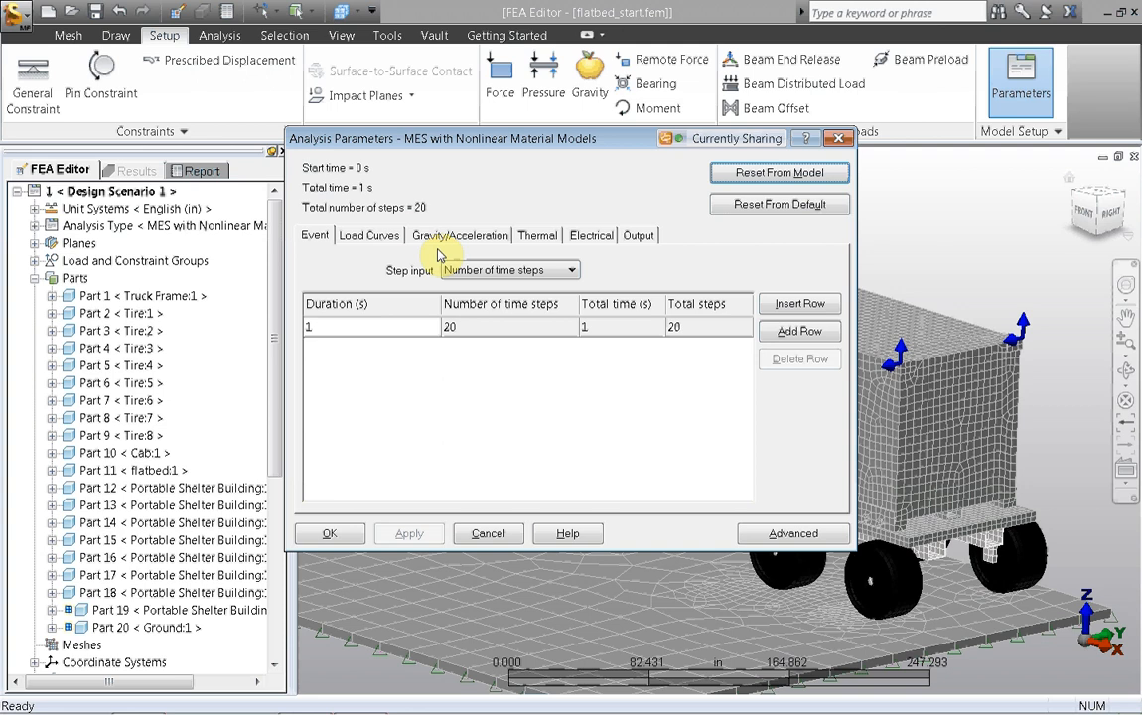
pyautogui.doubleClick(327, 329)
pyautogui.write('8')
pyautogui.click(509, 269)
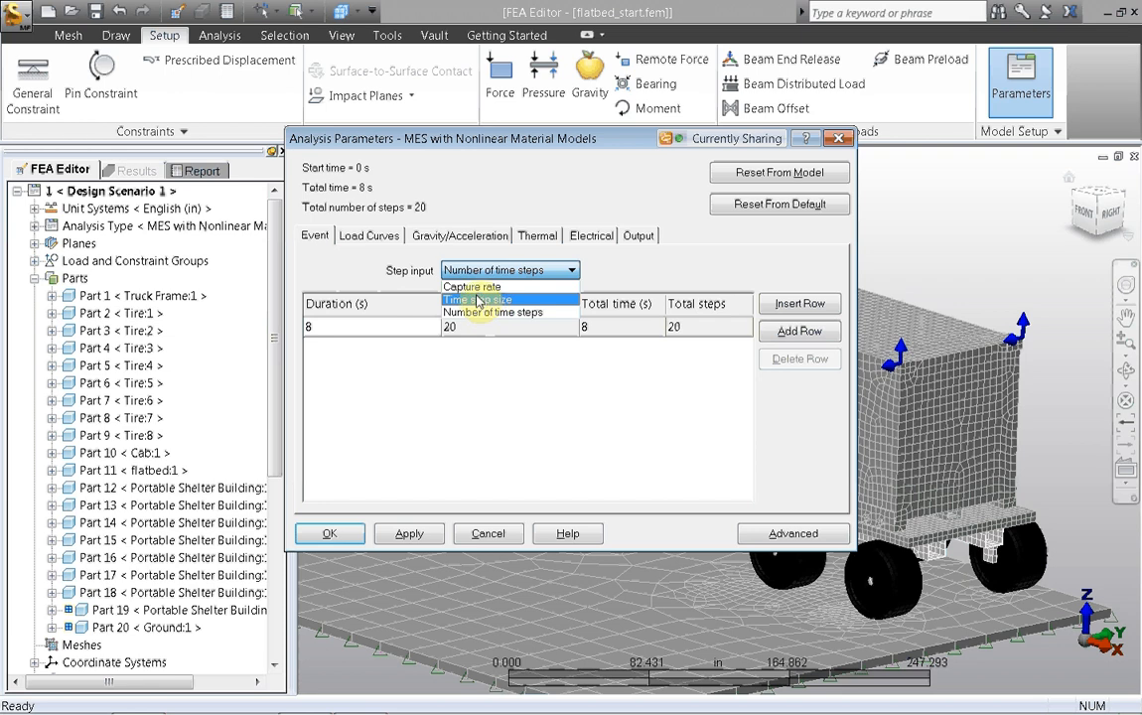
pyautogui.click(472, 286)
pyautogui.doubleClick(462, 328)
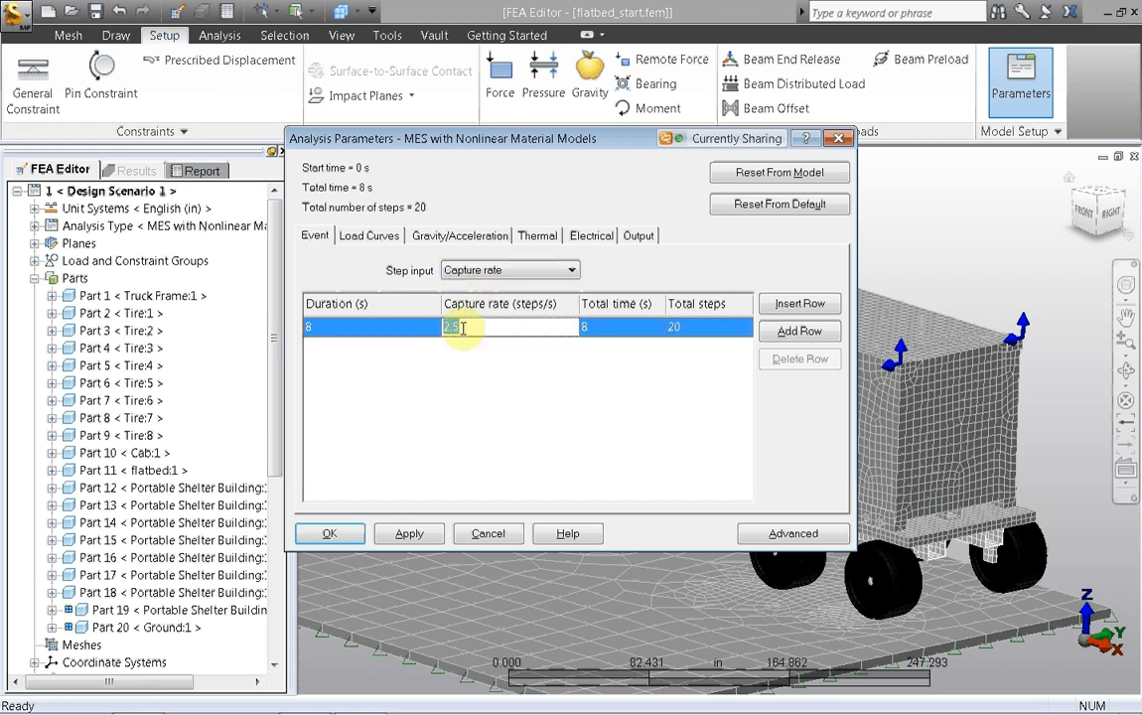
pyautogui.write('20')
pyautogui.click(476, 372)
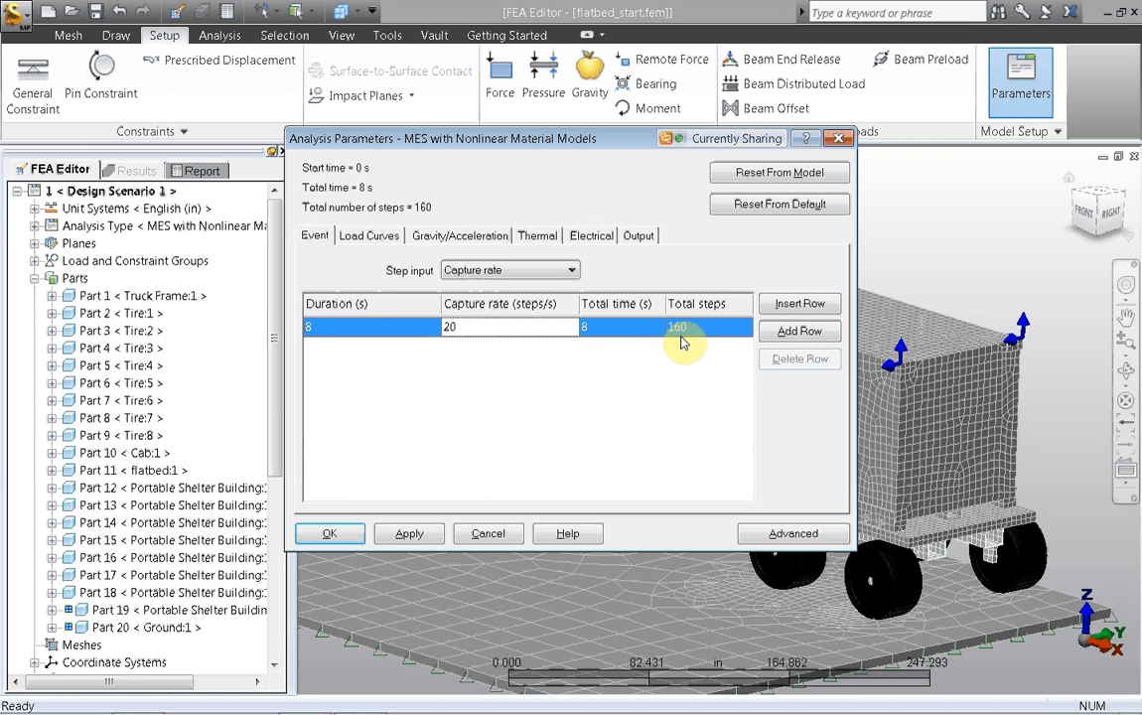
# Step: Set the analysis's gravity/acceleration load to standard gravity, 386.4 in/s²
pyautogui.moveTo(467, 140); pyautogui.dragTo(461, 120)
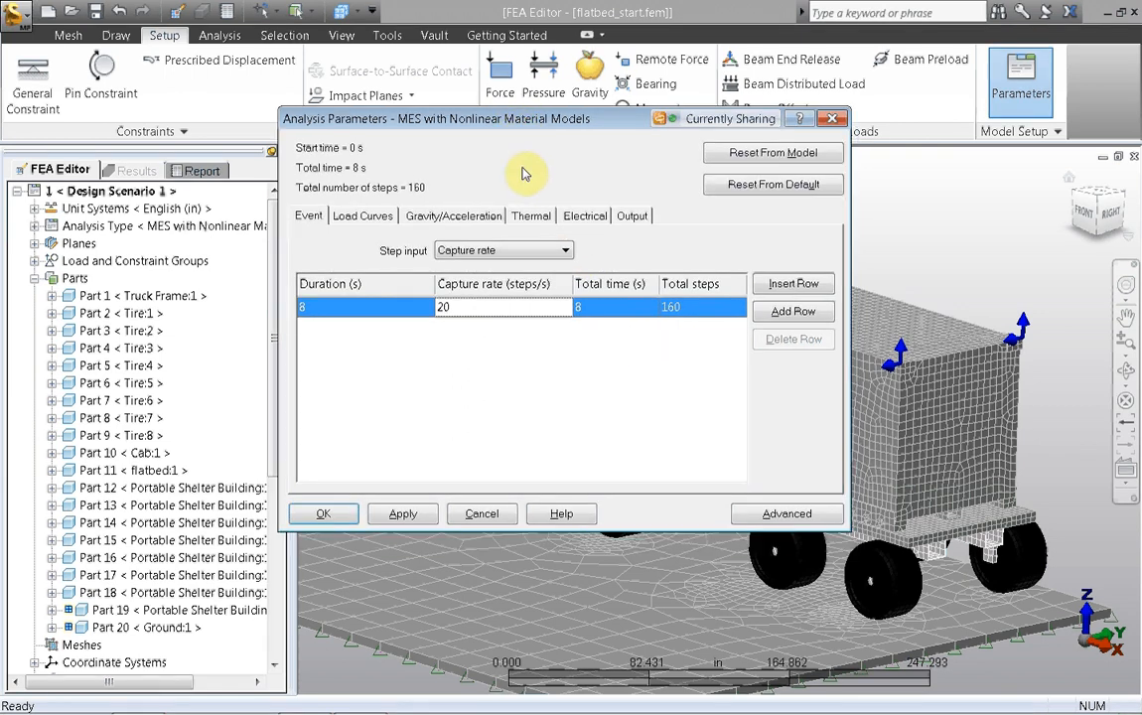
pyautogui.click(429, 217)
pyautogui.click(540, 272)
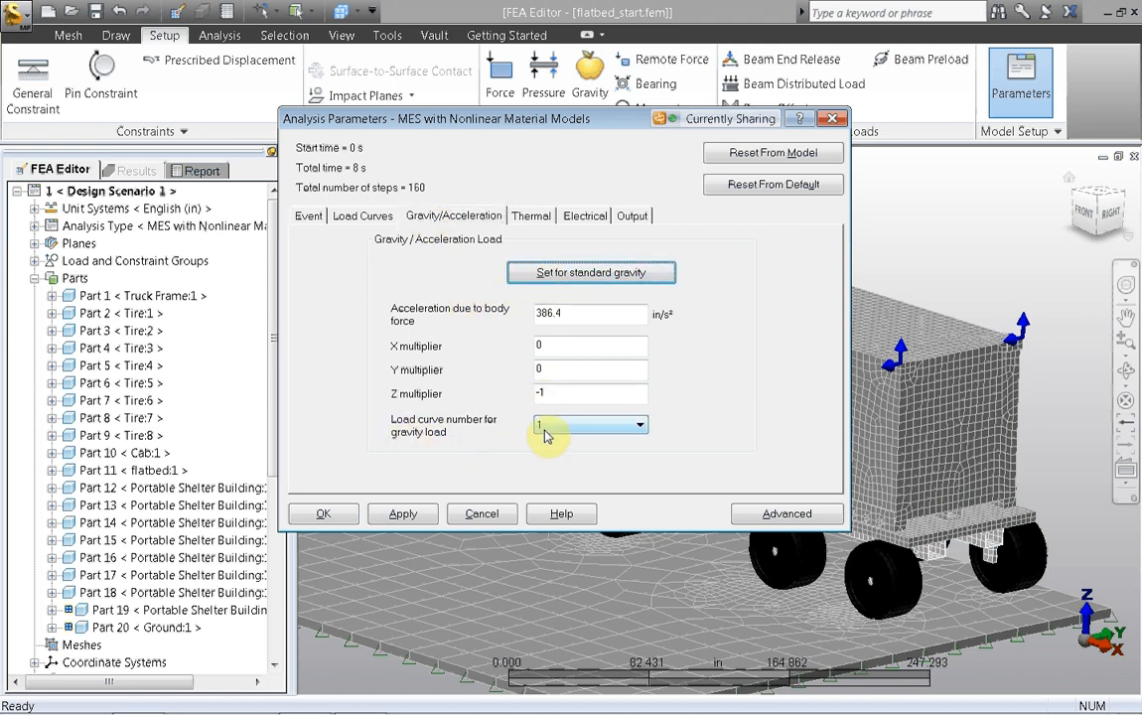
# Step: Set load curve 1's multiplier to 1 at 0 s and its second row's time to 8 s, and accept the analysis parameters
pyautogui.click(343, 217)
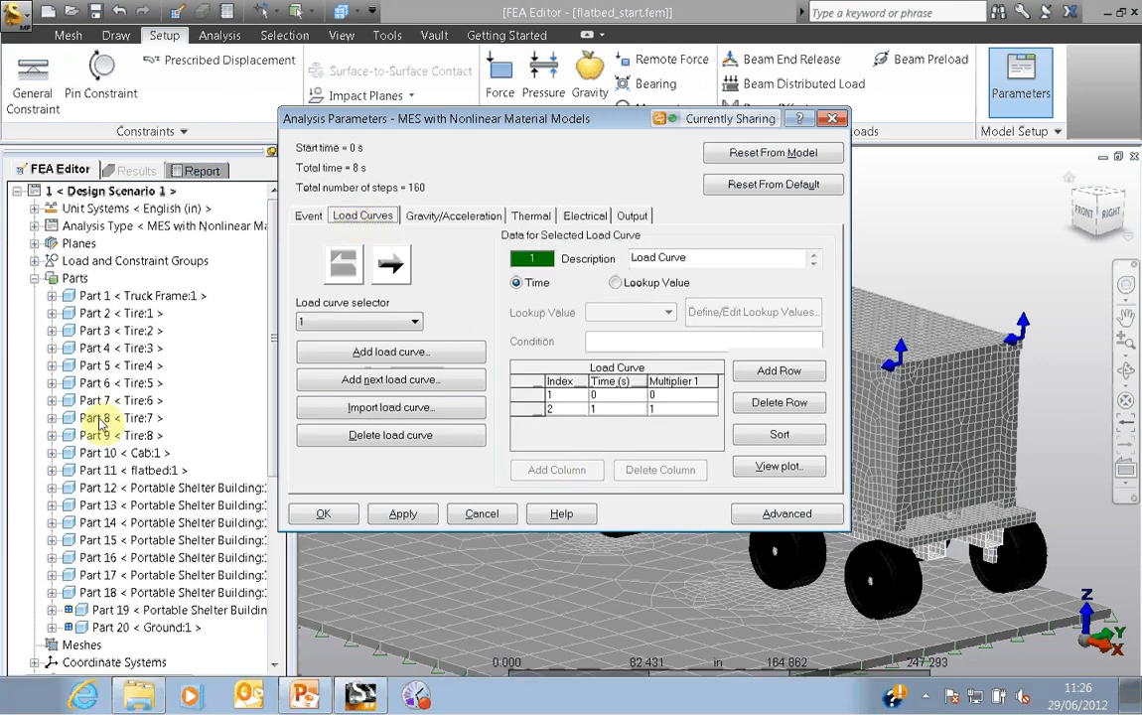
pyautogui.click(658, 395)
pyautogui.write('1')
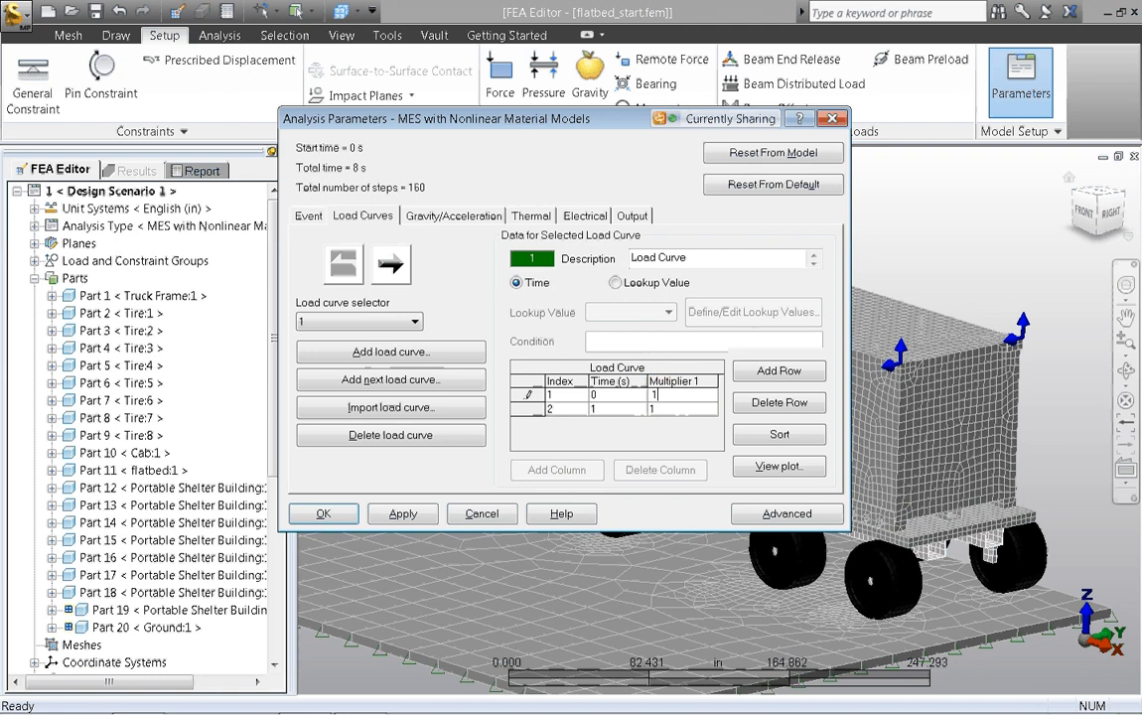
pyautogui.click(588, 411)
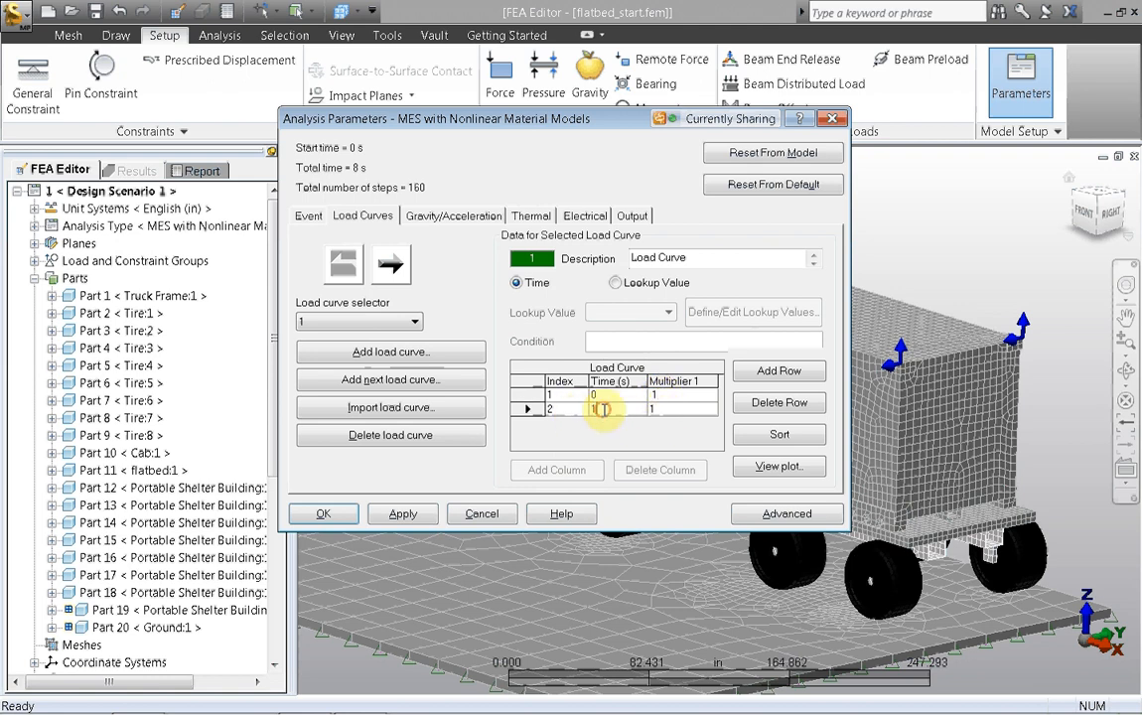
pyautogui.write('8')
pyautogui.click(664, 412)
pyautogui.click(325, 515)
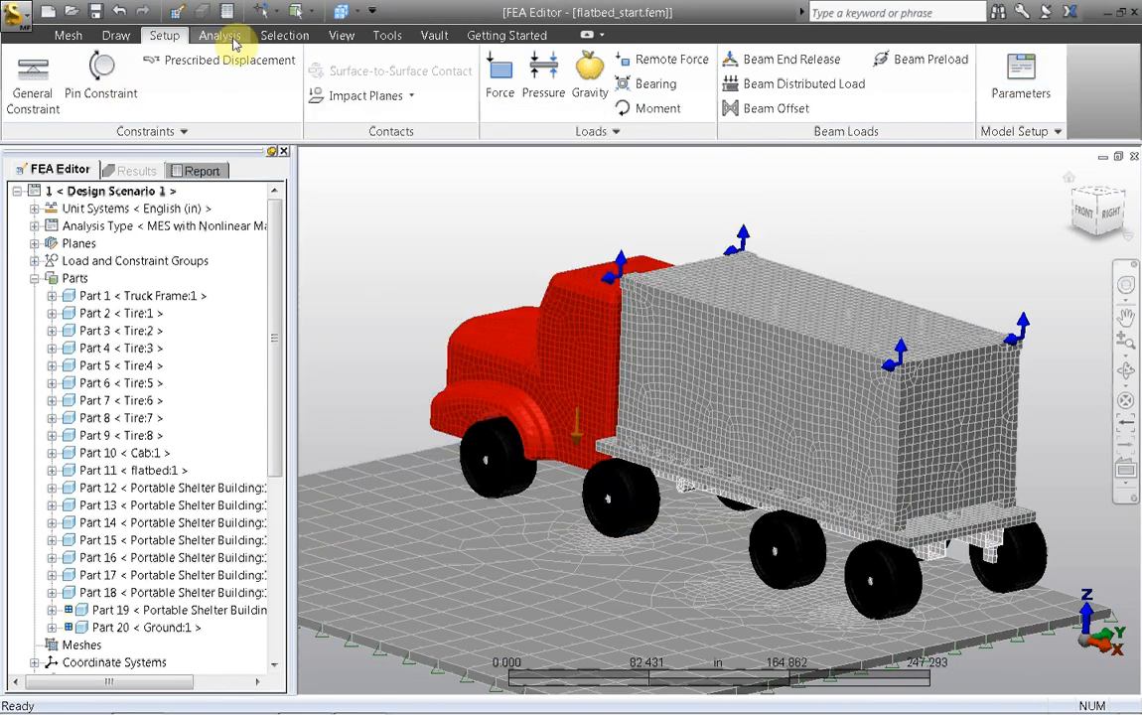
# Step: Switch to the RESULTS folder in Windows Explorer and play the Flatbed.avi results animation
pyautogui.click(210, 36)
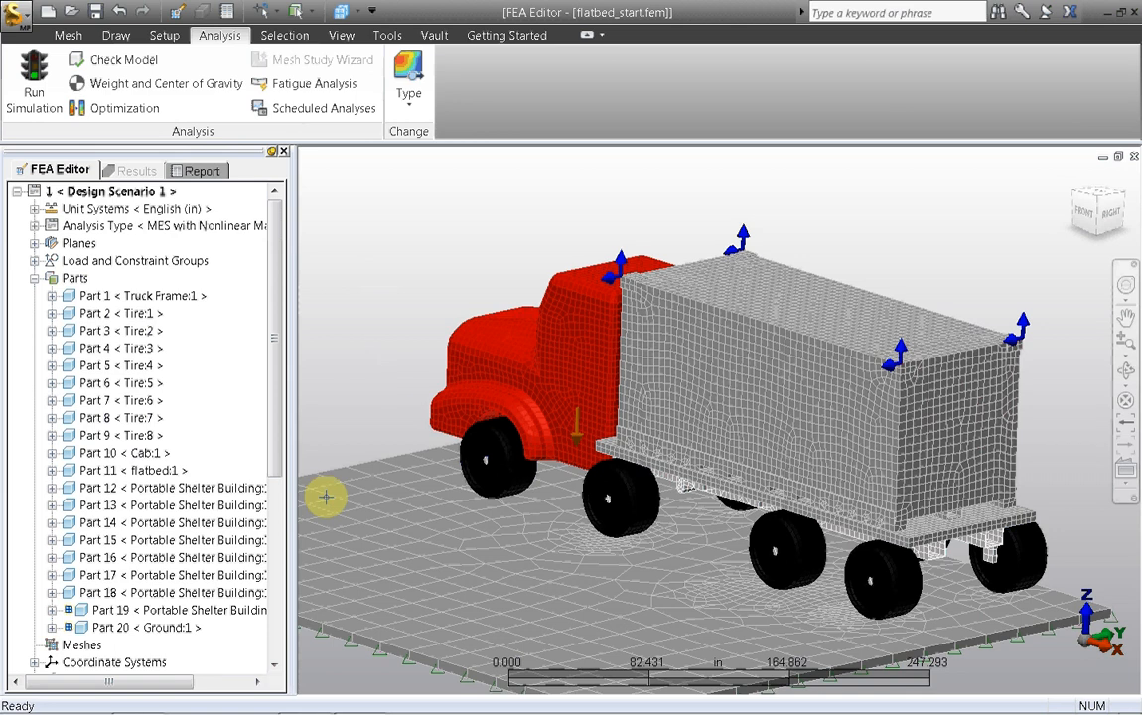
pyautogui.hotkey('alt', 'Tab')
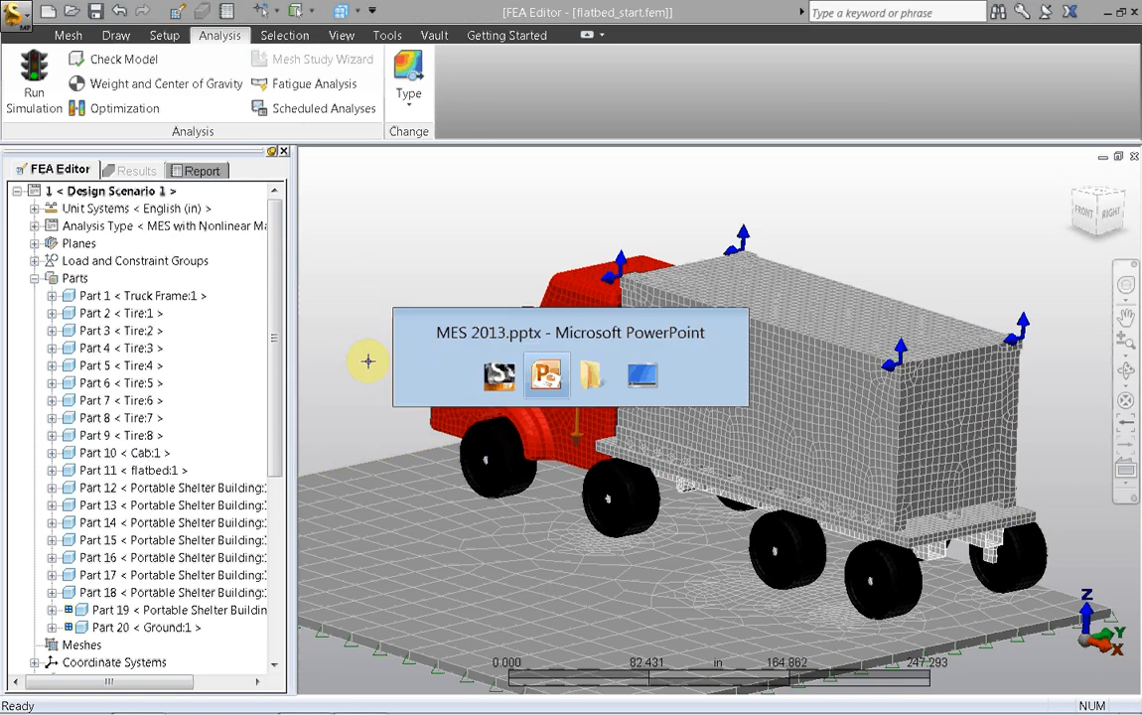
pyautogui.hotkey('alt', 'Tab')
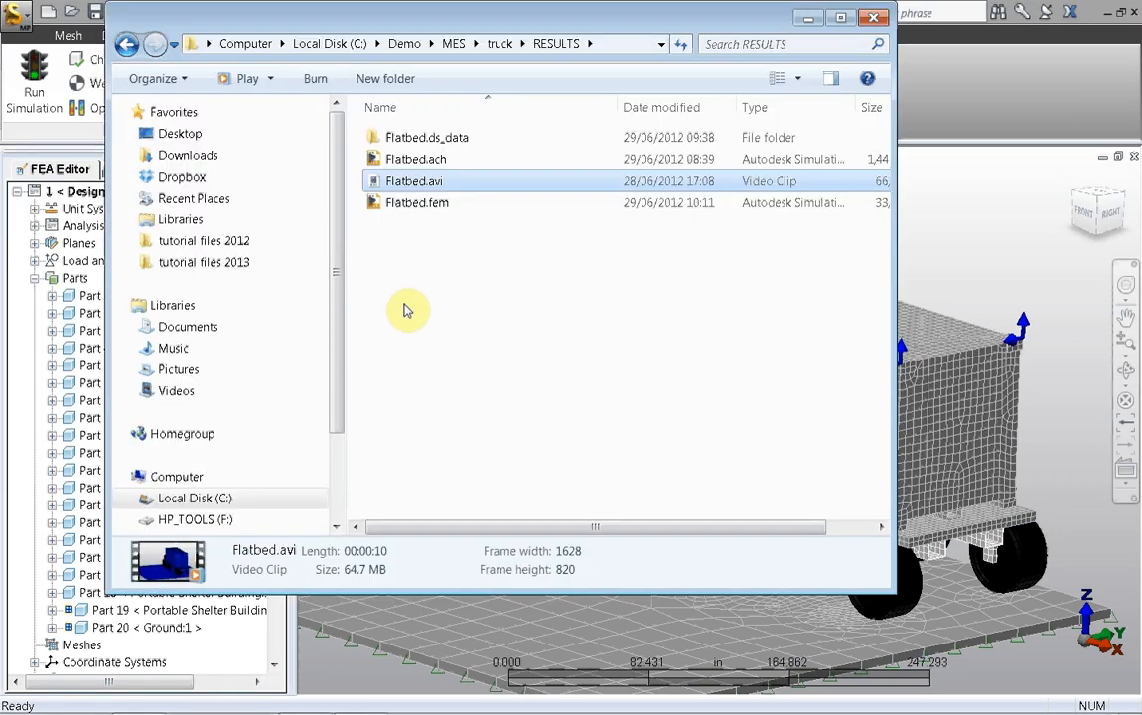
pyautogui.doubleClick(388, 181)
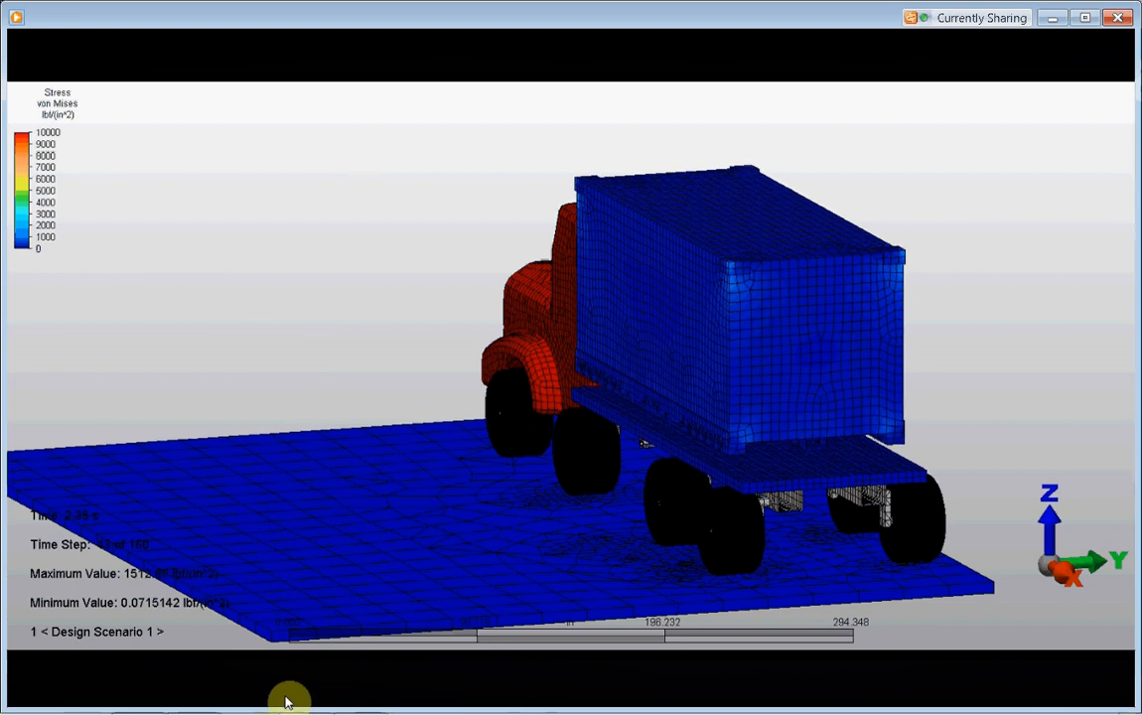
# Step: Switch to the MES 2013.pptx presentation in PowerPoint and start the slide show from the contact details slide
pyautogui.moveTo(287, 712)
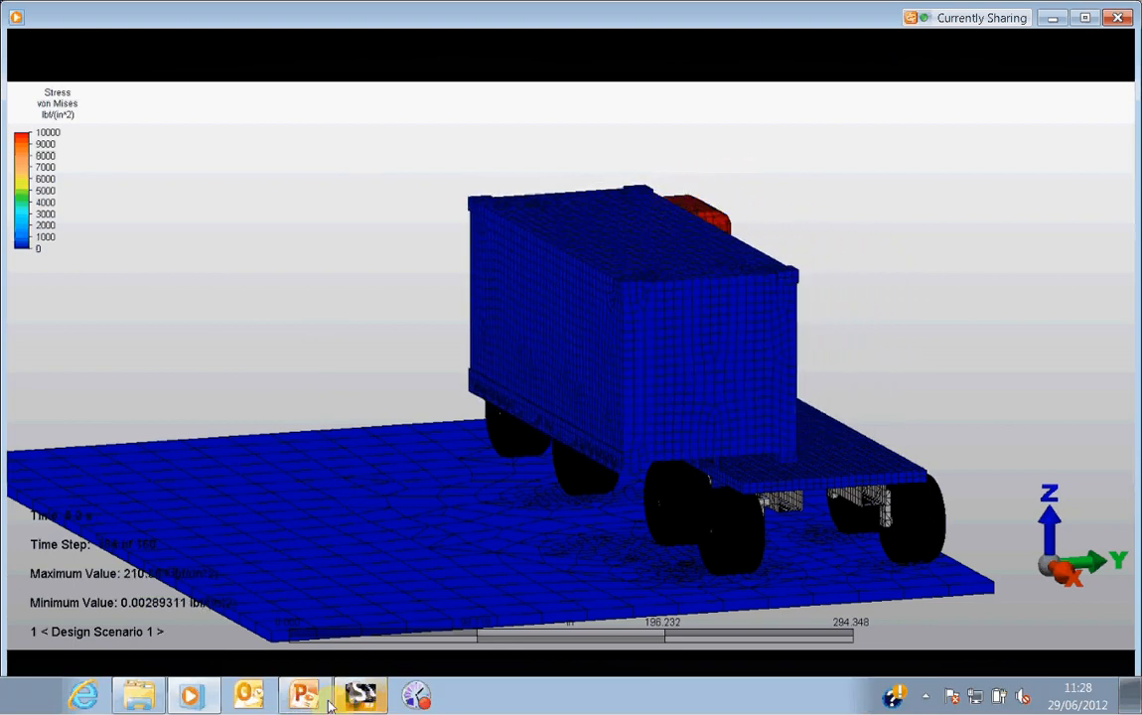
pyautogui.click(298, 683)
pyautogui.click(168, 492)
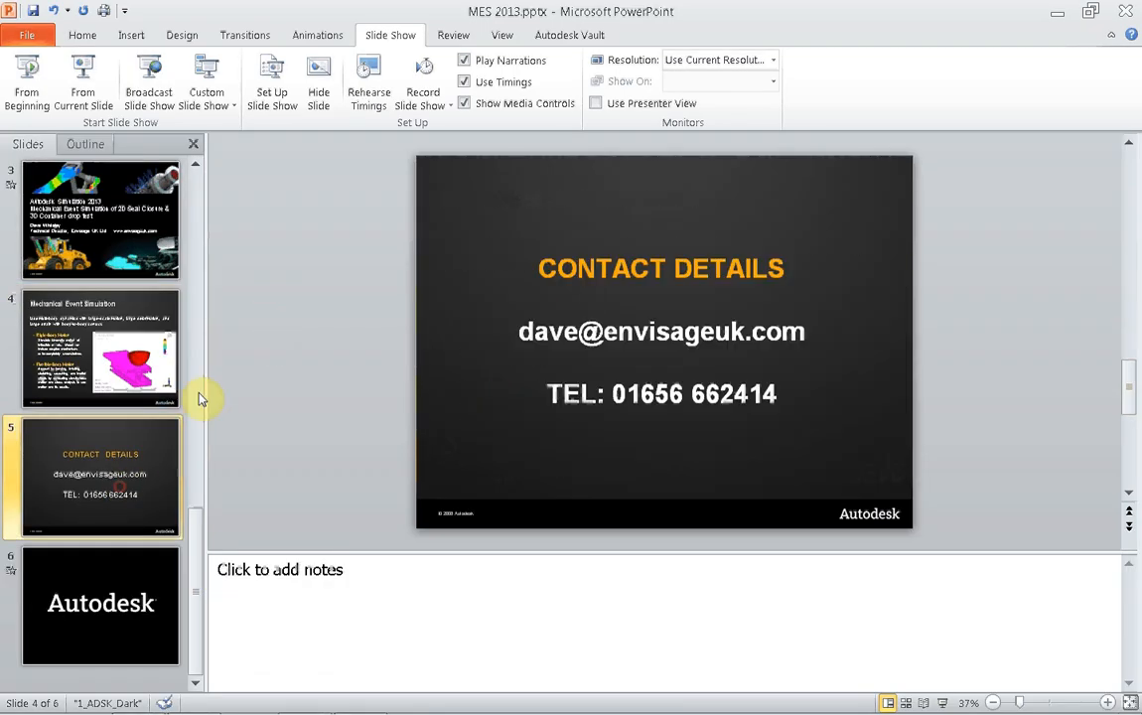
pyautogui.click(80, 96)
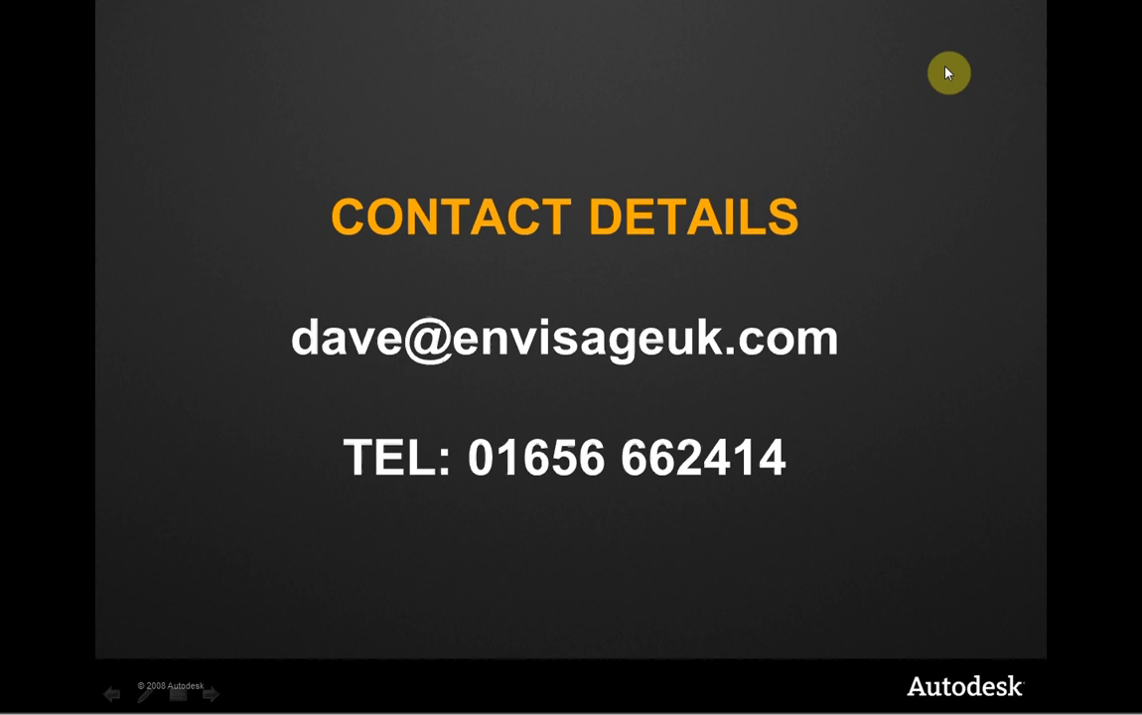